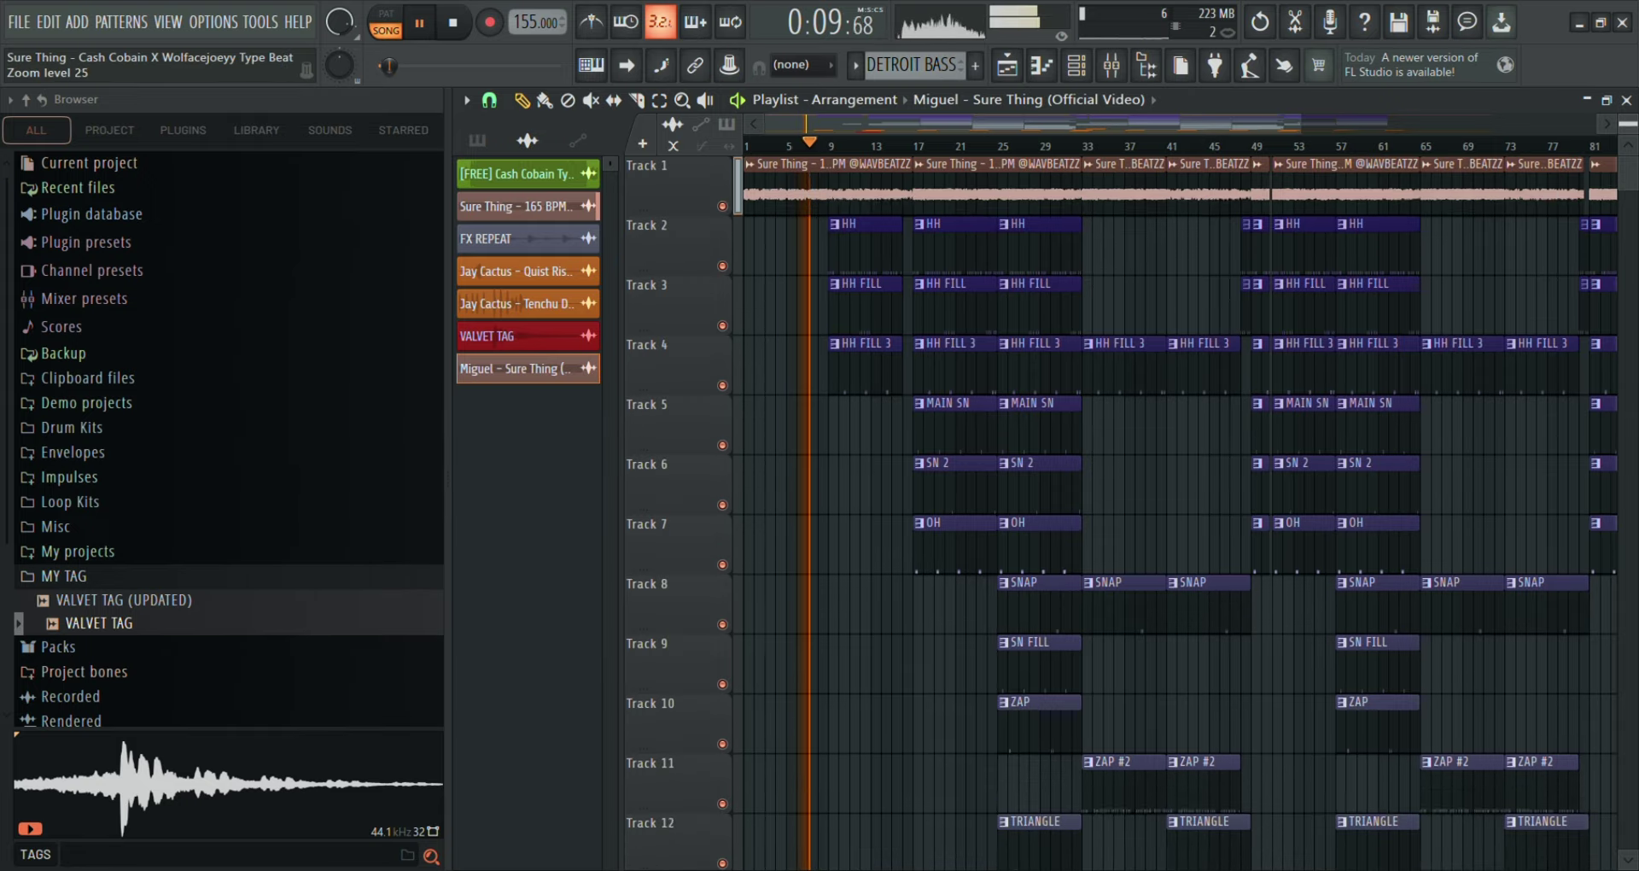
Examine the full beat arrangement from the intro through the drum and bass tracks during playback, and stop playback.
{"action": "scroll", "coordinate": [1178, 512], "scroll_direction": "up", "scroll_amount": 2}
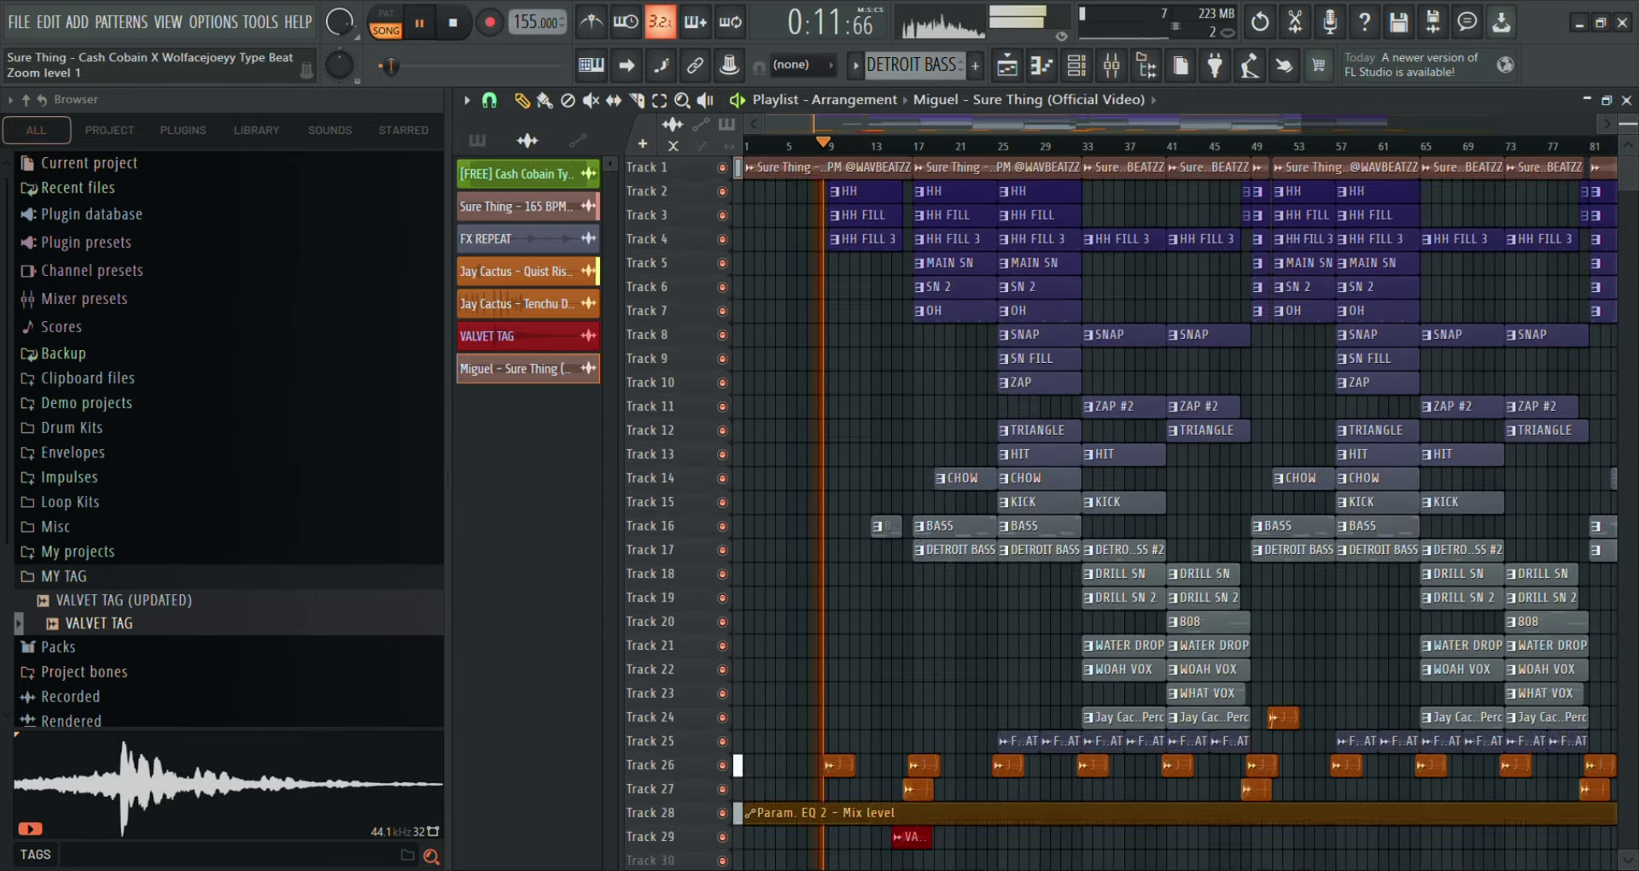
{"action": "left_click_drag", "start_coordinate": [1312, 132], "coordinate": [930, 115]}
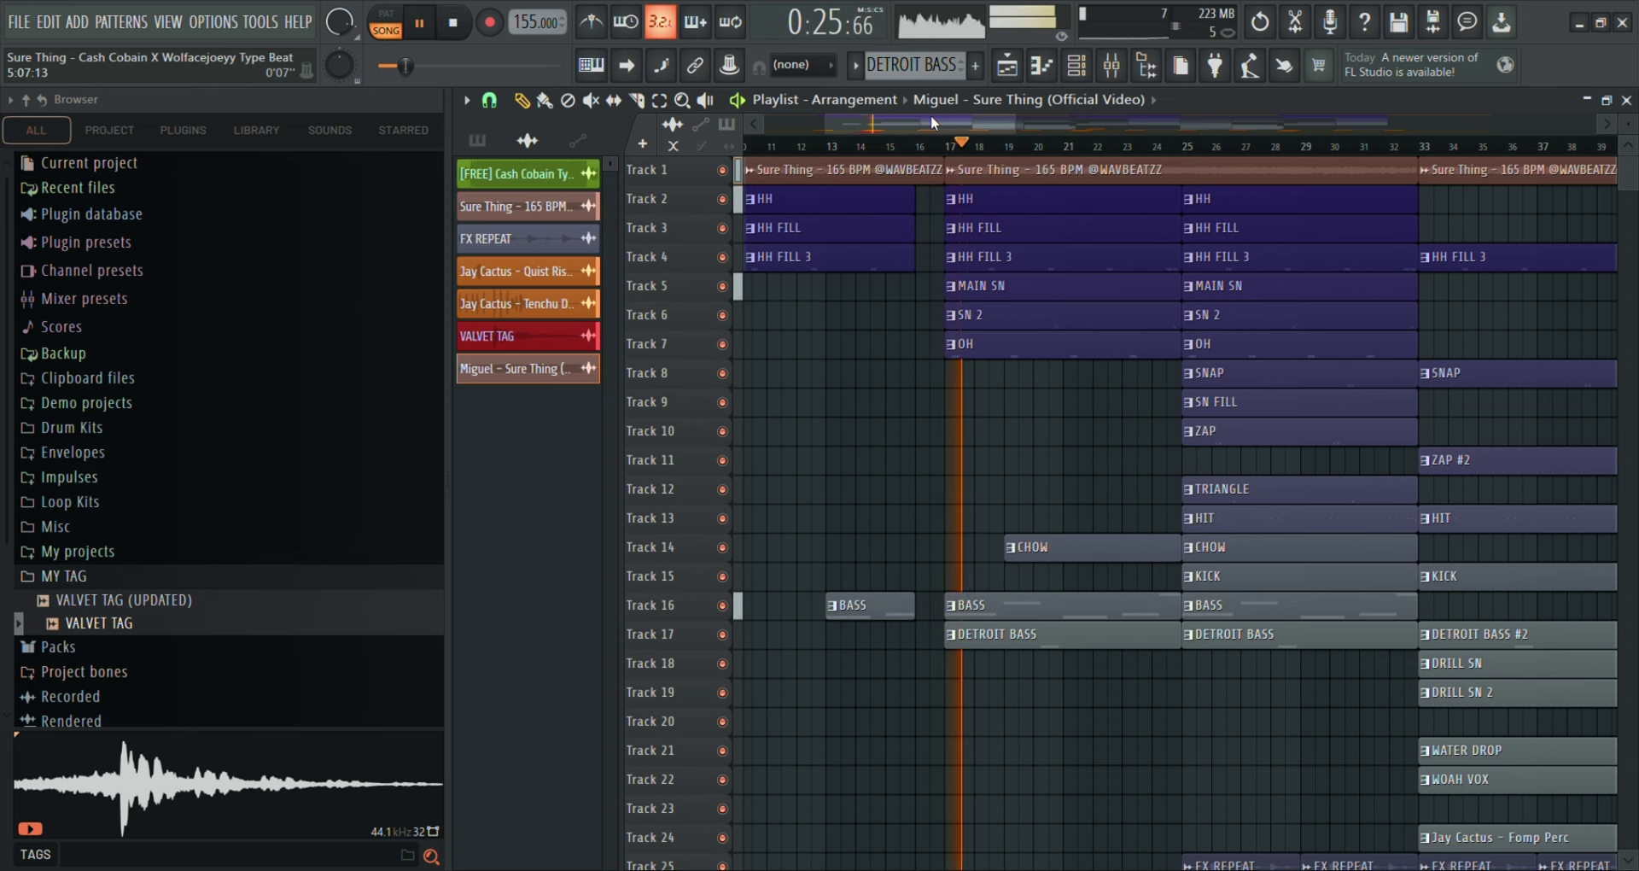
{"action": "left_click_drag", "start_coordinate": [884, 123], "coordinate": [923, 121]}
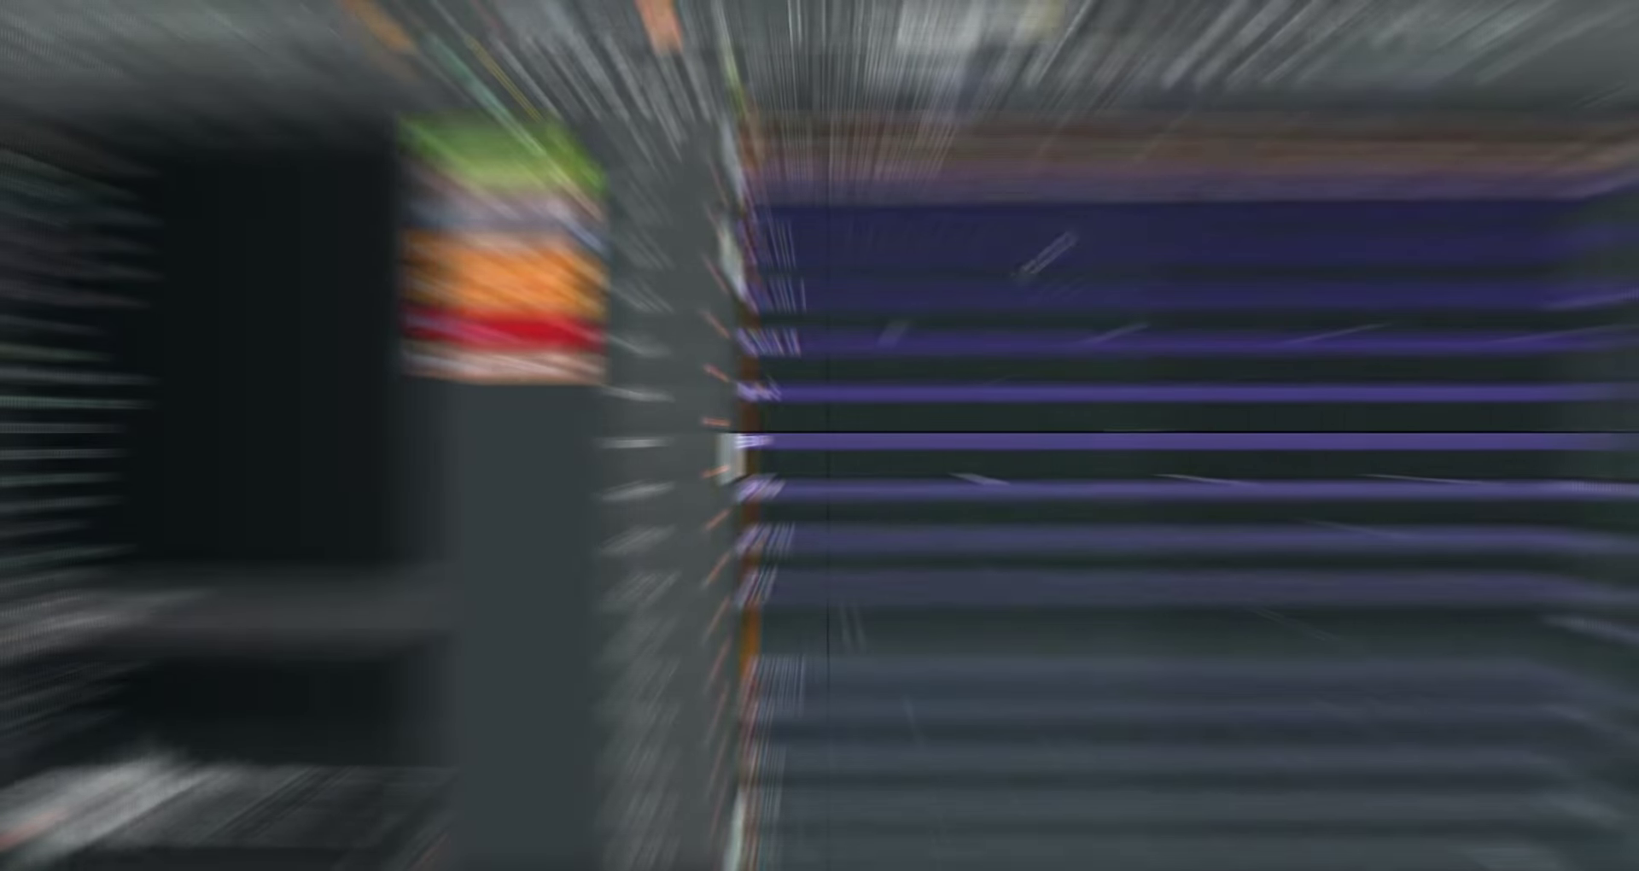
{"action": "scroll", "coordinate": [1021, 260], "scroll_direction": "down", "scroll_amount": 6}
{"action": "scroll", "coordinate": [1022, 259], "scroll_direction": "down", "scroll_amount": 1}
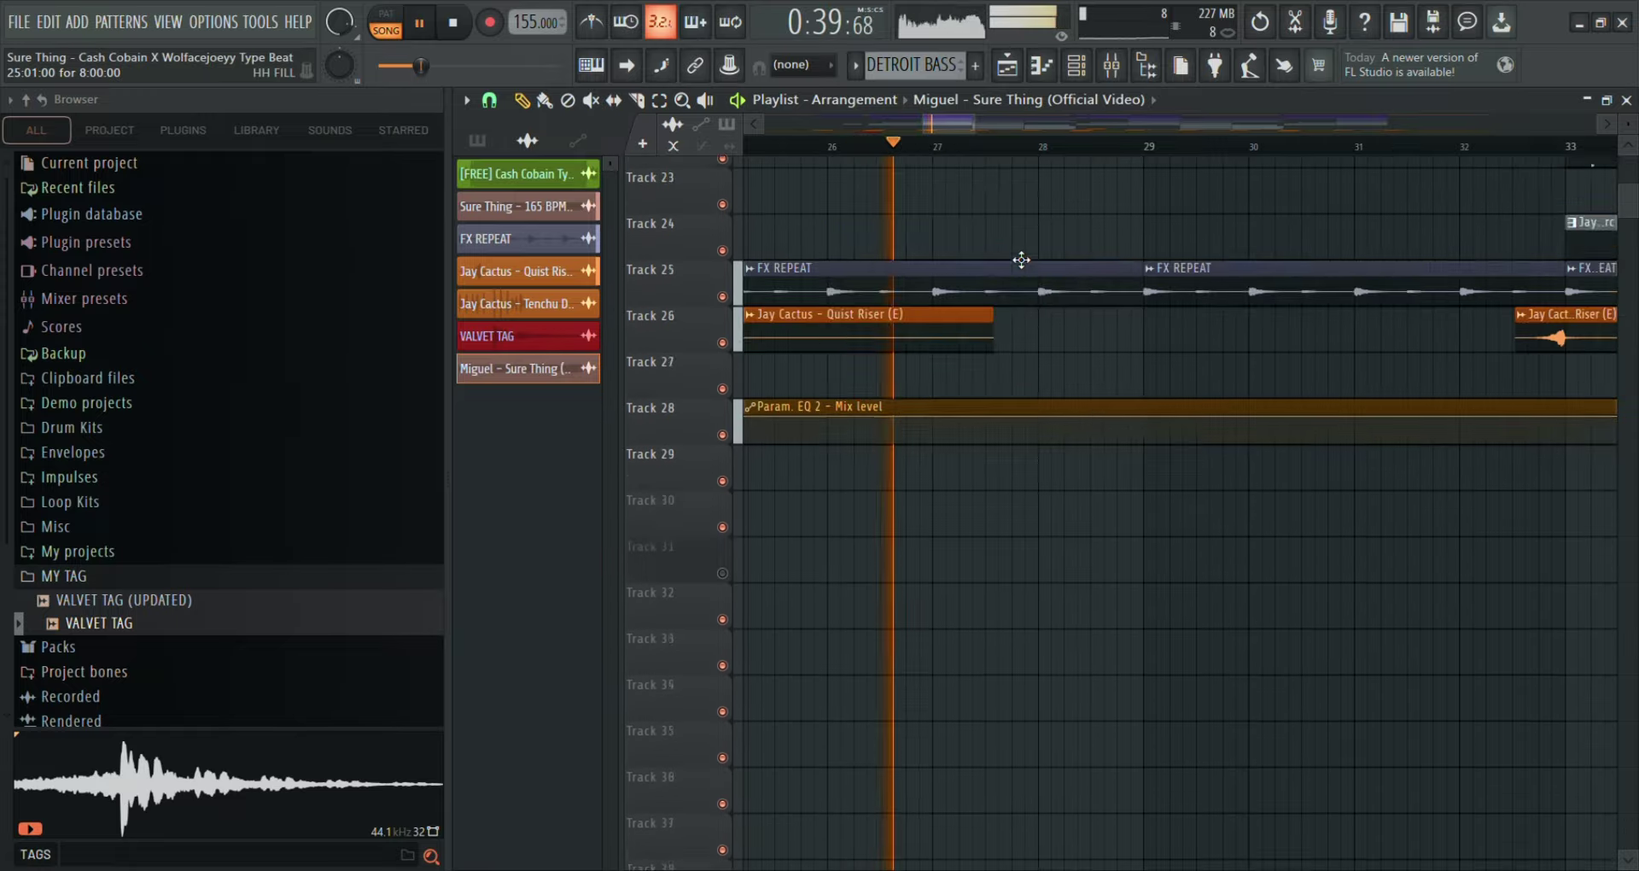
{"action": "scroll", "coordinate": [1020, 260], "scroll_direction": "up", "scroll_amount": 7}
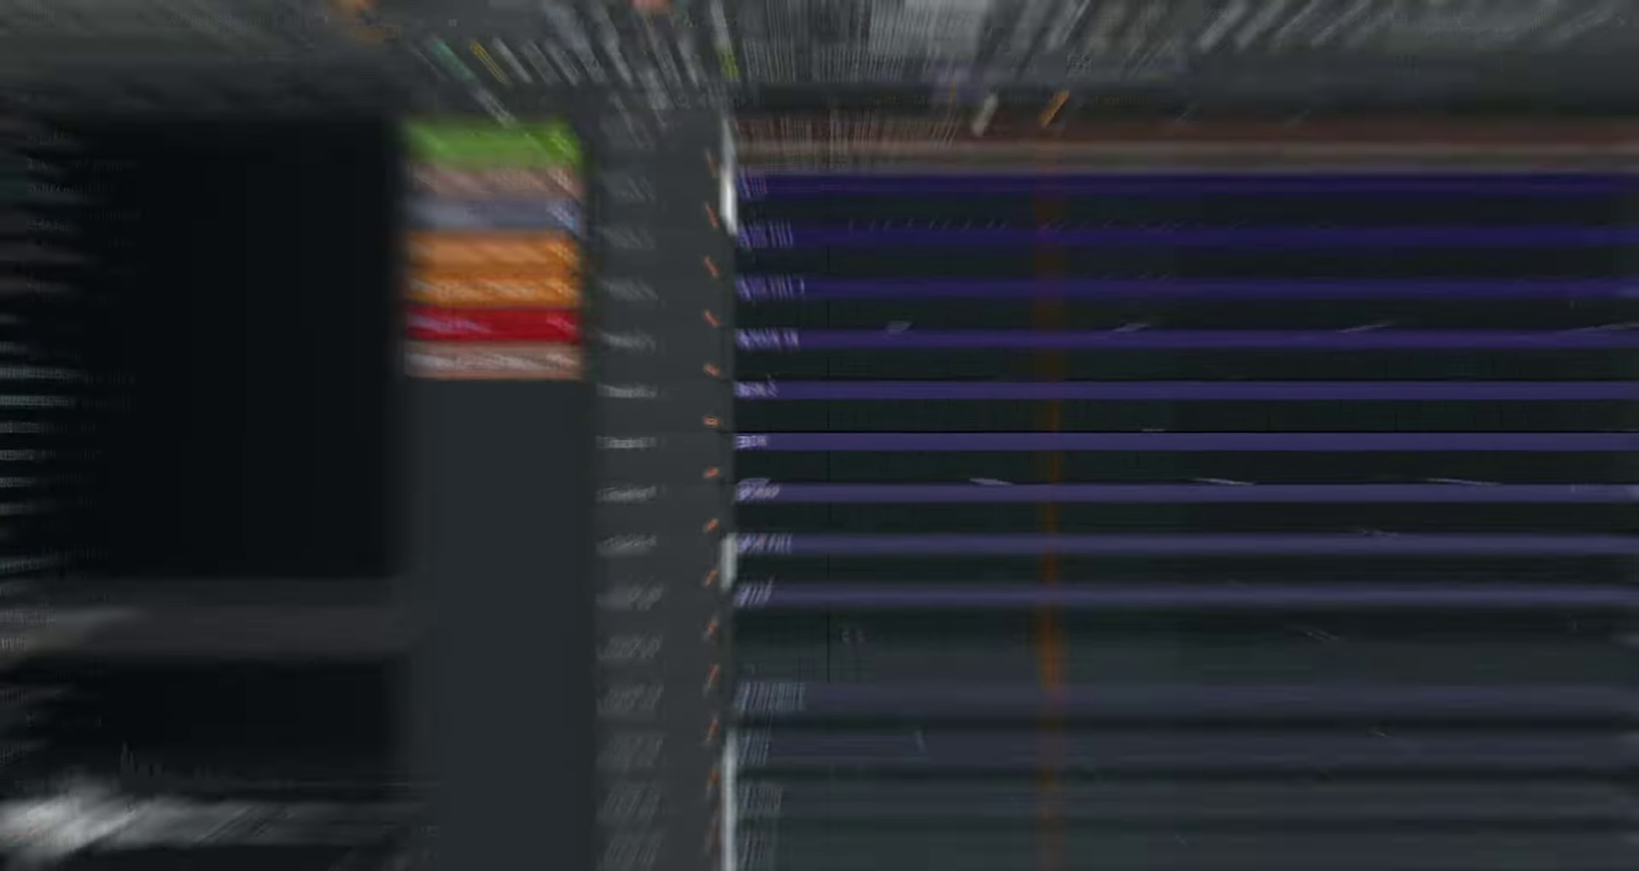
{"action": "key", "text": "space"}
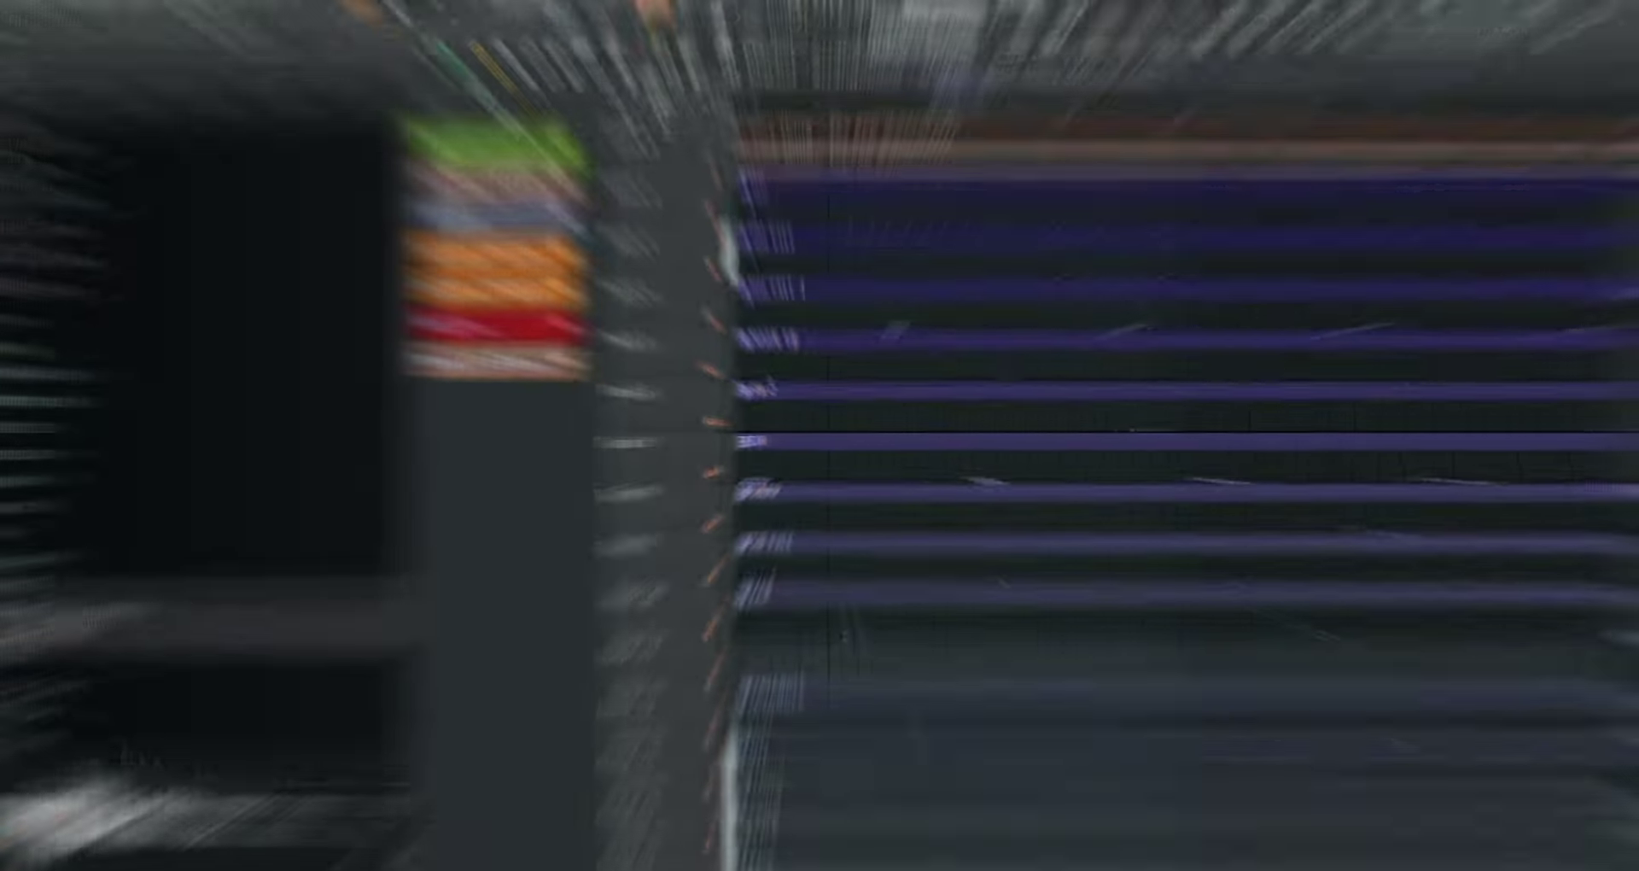
Switch to Arrangement_2 and play the original Miguel - Sure Thing clip on Track 1 from the start.
{"action": "left_click_drag", "start_coordinate": [934, 131], "coordinate": [450, 242]}
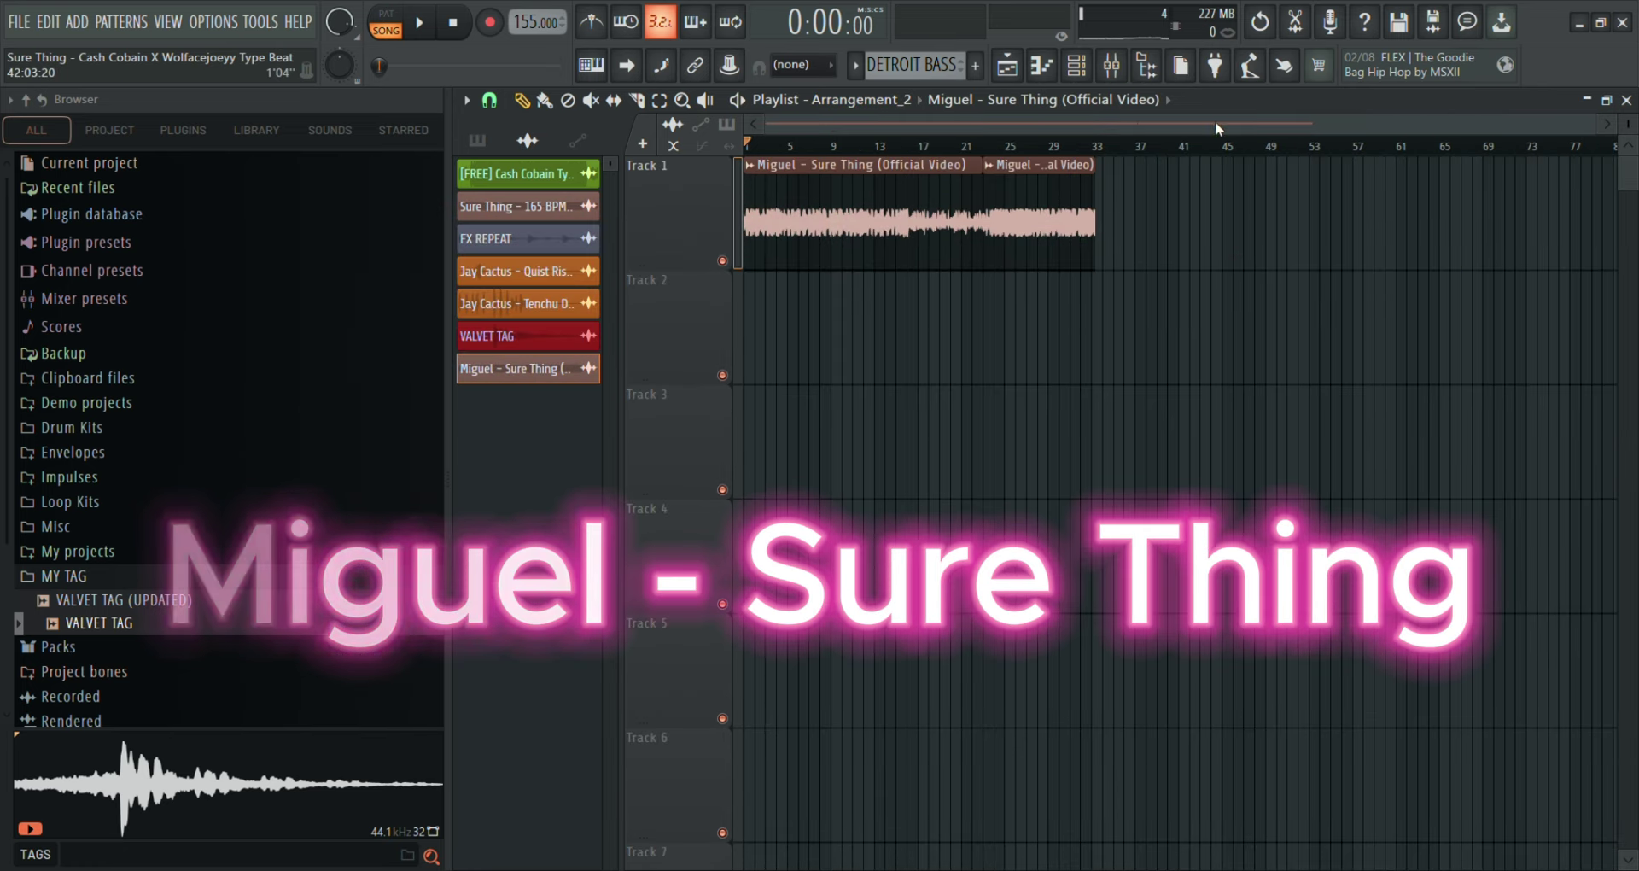
{"action": "scroll", "coordinate": [799, 147], "scroll_direction": "up", "scroll_amount": 3}
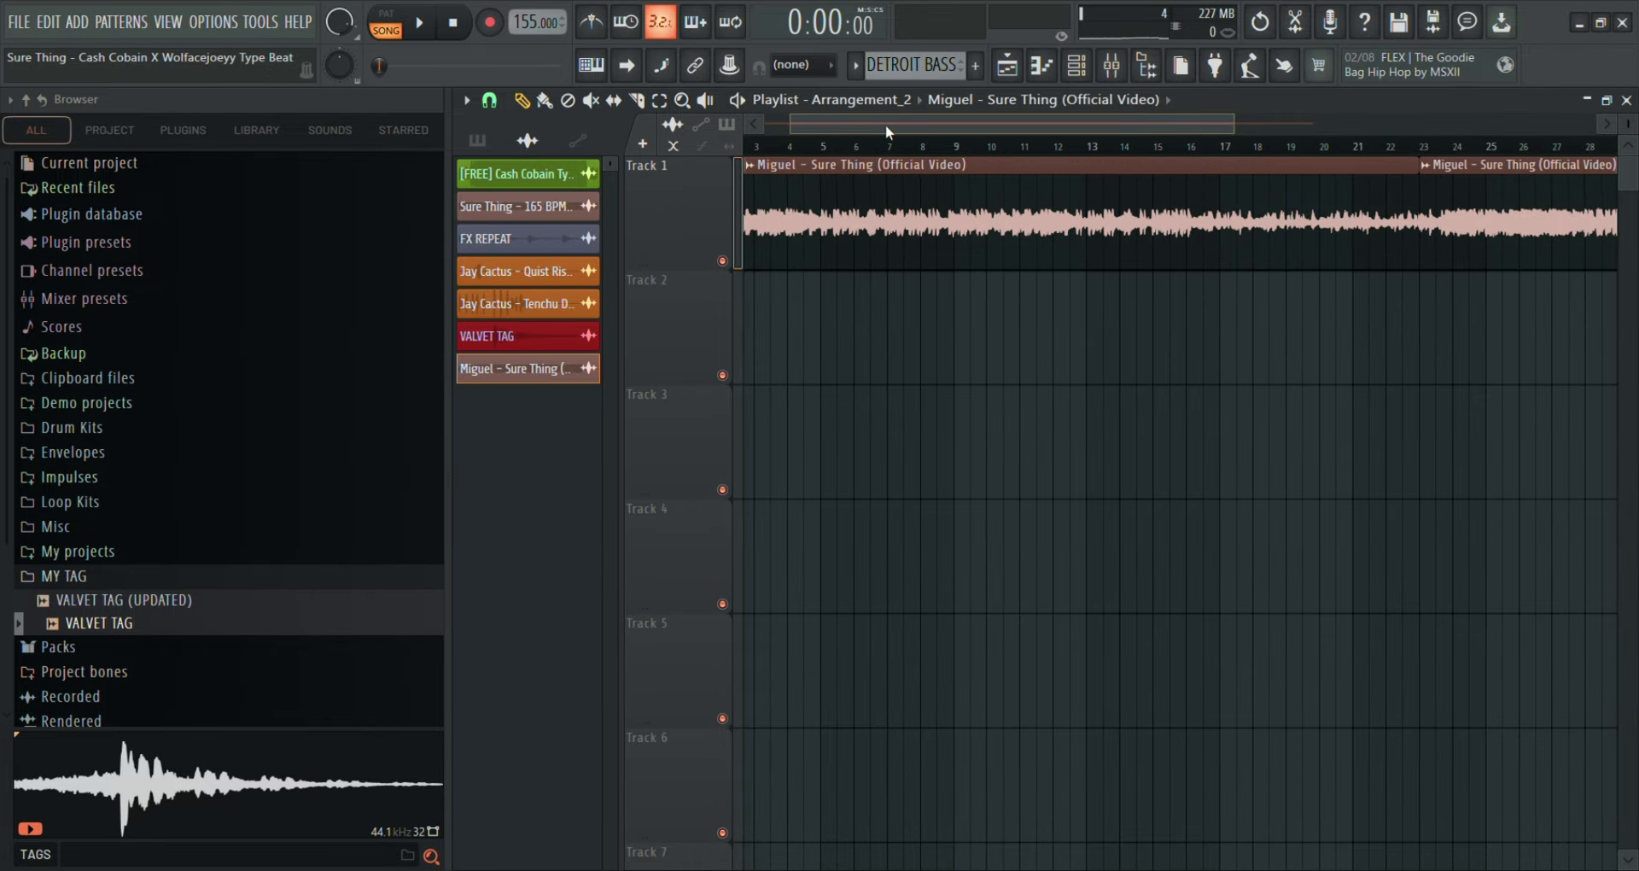
{"action": "left_click_drag", "start_coordinate": [884, 125], "coordinate": [779, 147]}
{"action": "key", "text": "space"}
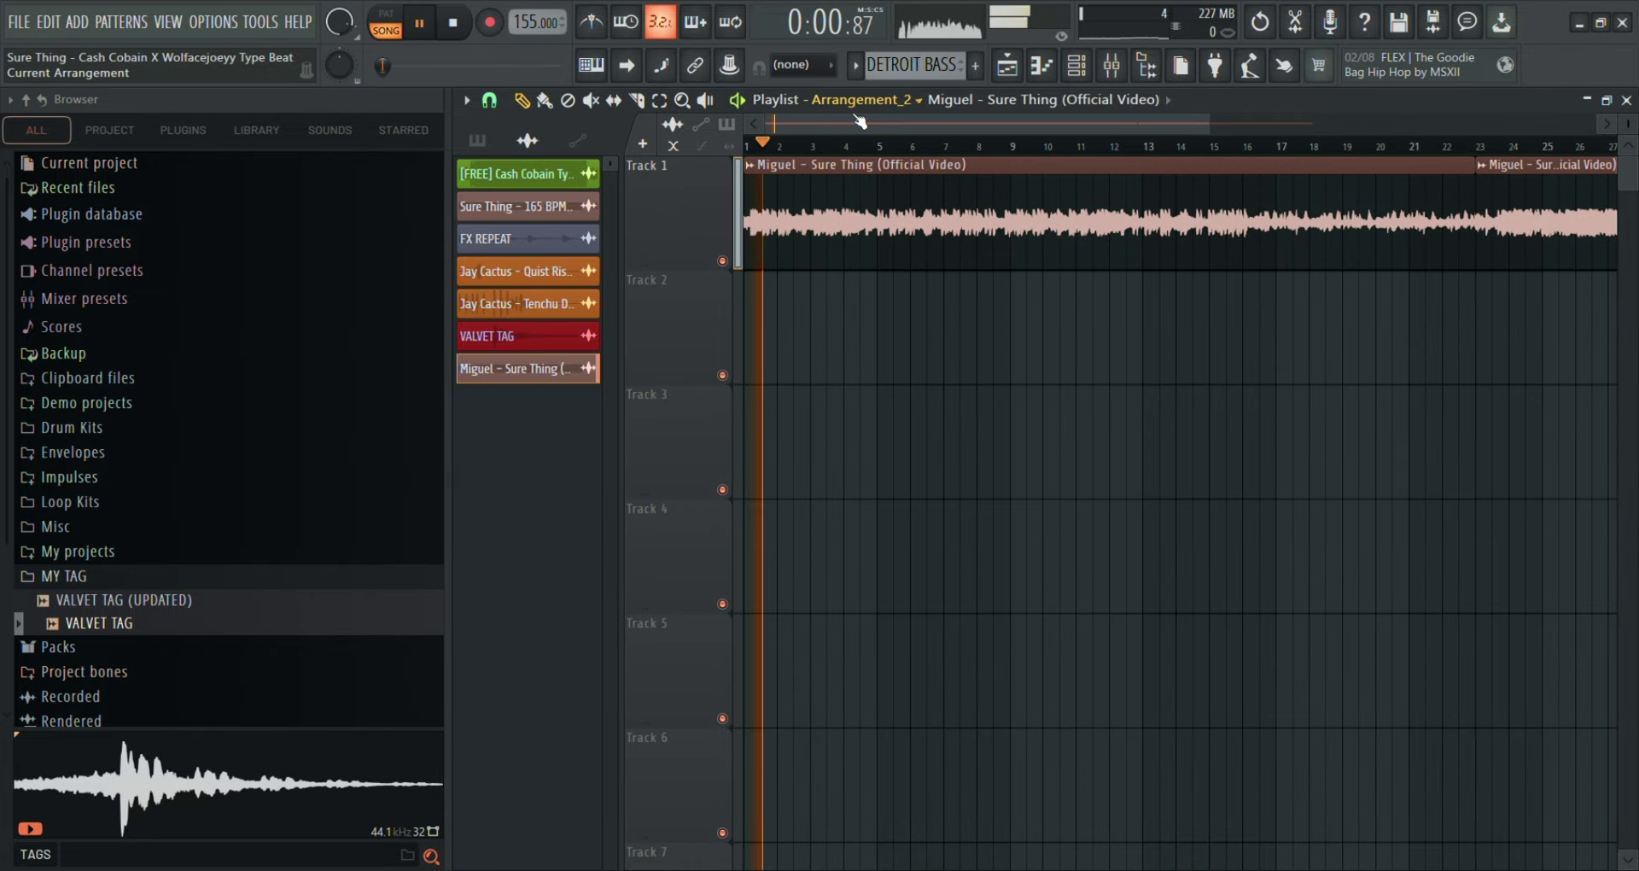
Listen to the original clip from bar 17 and from the second clip at bar 23, and pause playback.
{"action": "left_click_drag", "start_coordinate": [853, 120], "coordinate": [901, 116]}
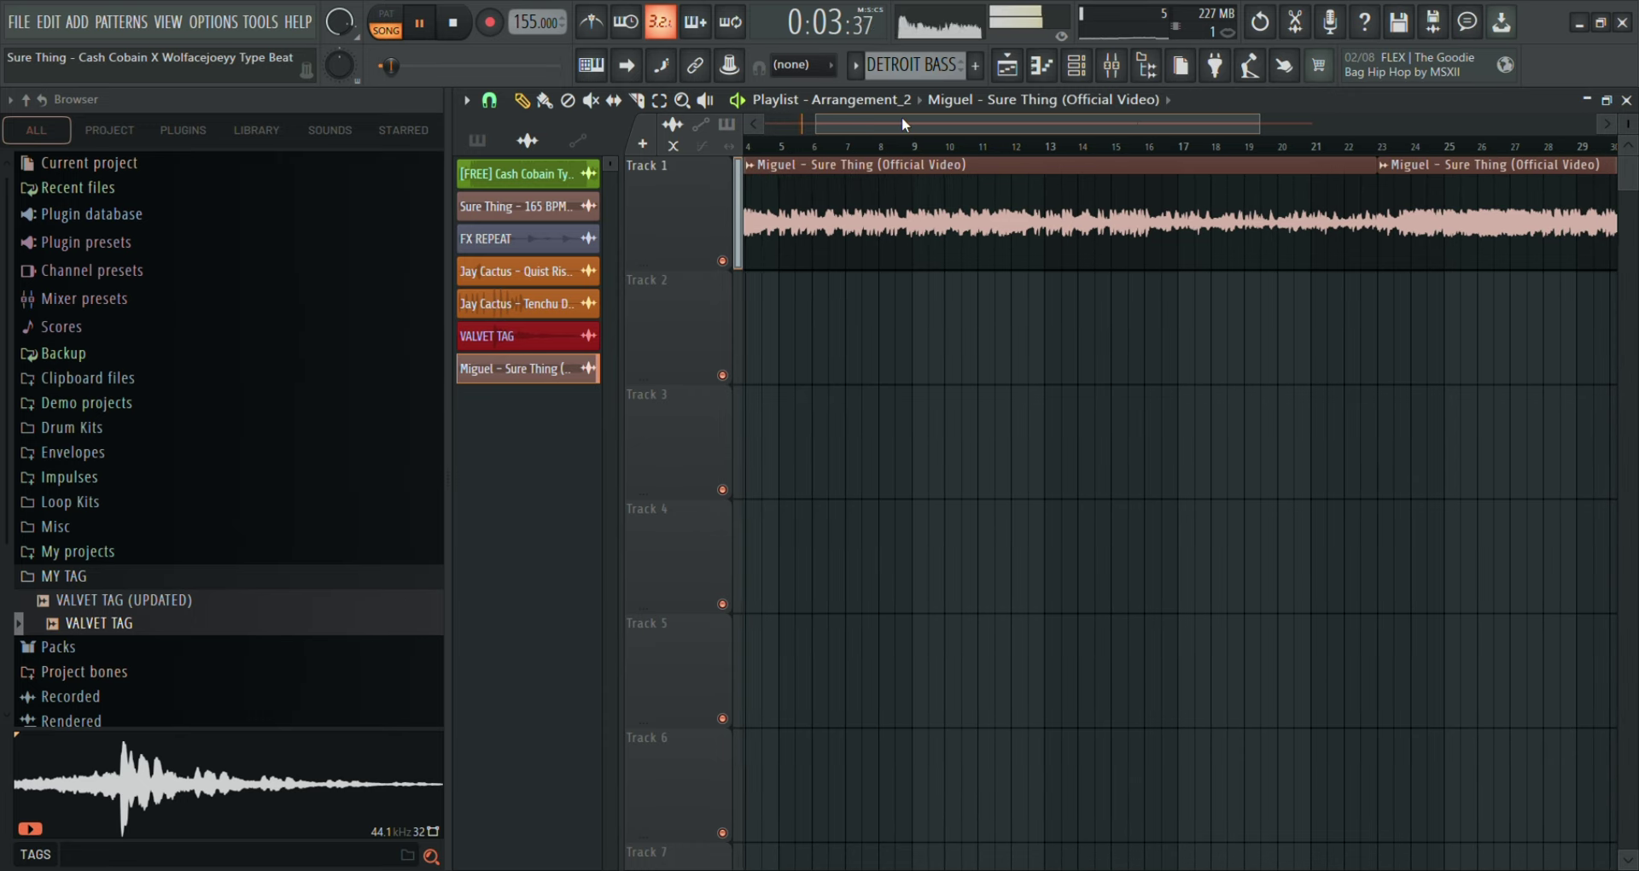
{"action": "left_click", "coordinate": [1183, 148]}
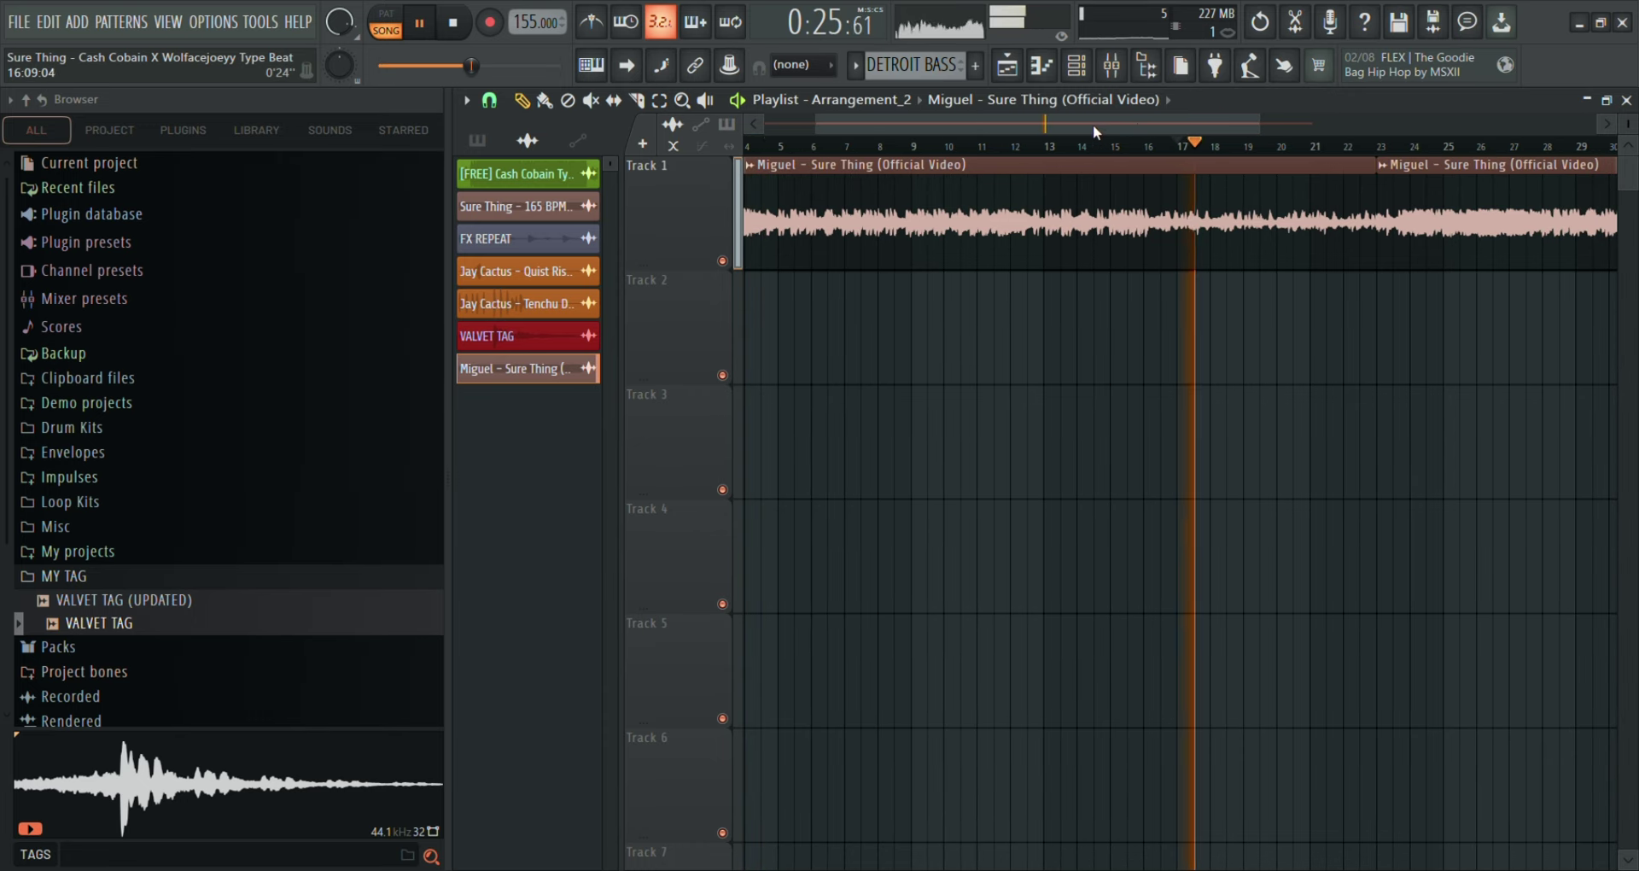
{"action": "left_click_drag", "start_coordinate": [1087, 126], "coordinate": [1243, 106]}
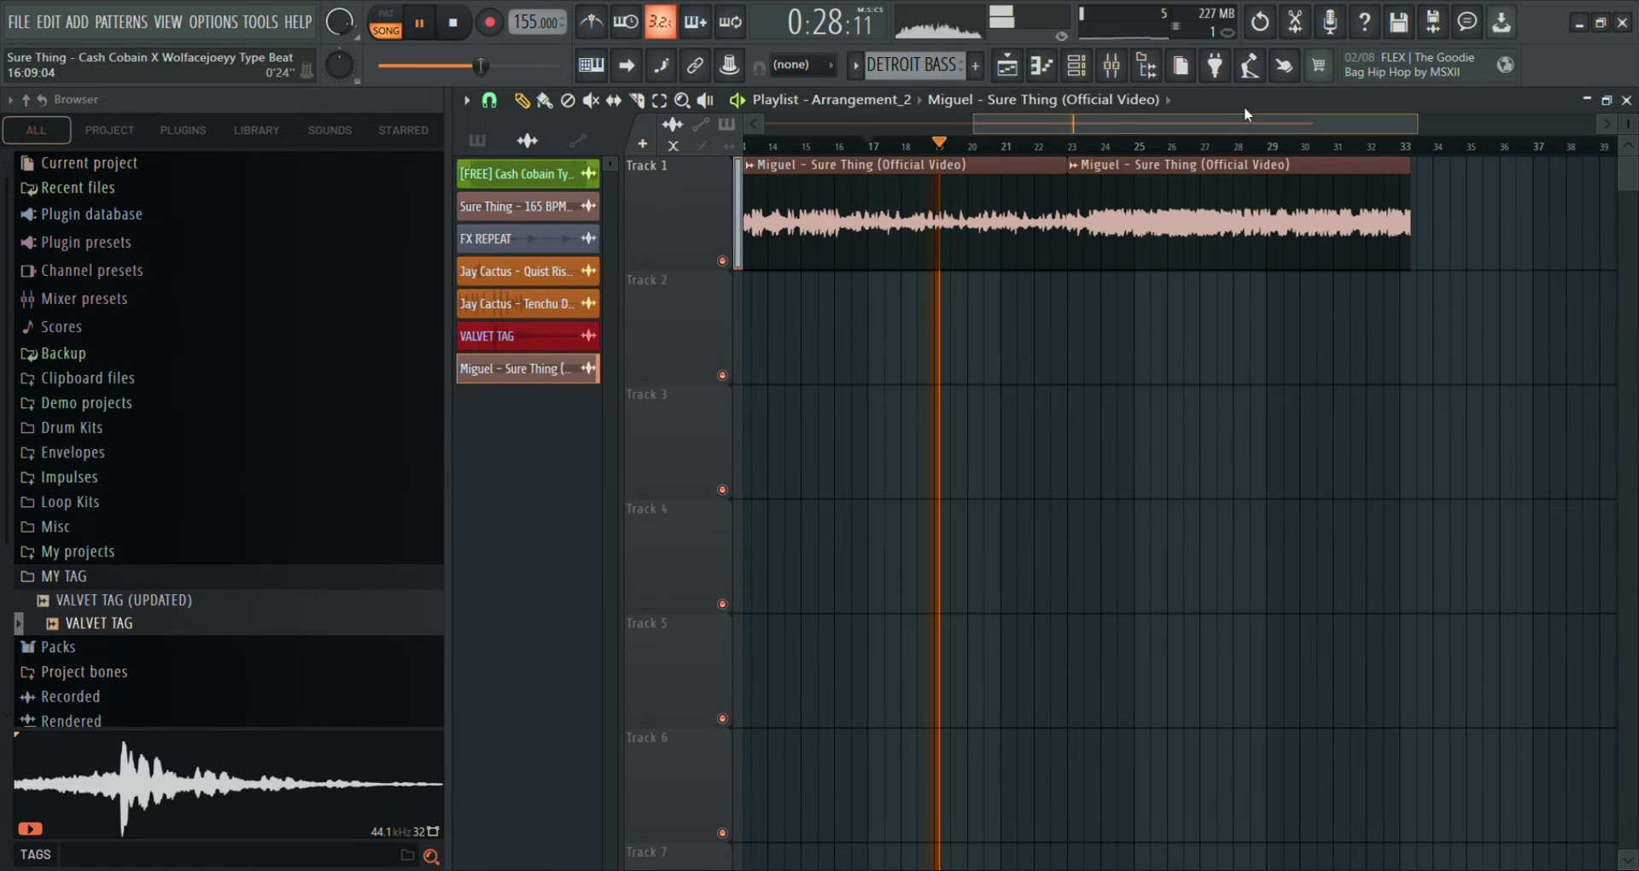
{"action": "left_click", "coordinate": [1070, 147]}
{"action": "left_click_drag", "start_coordinate": [1041, 121], "coordinate": [1128, 115]}
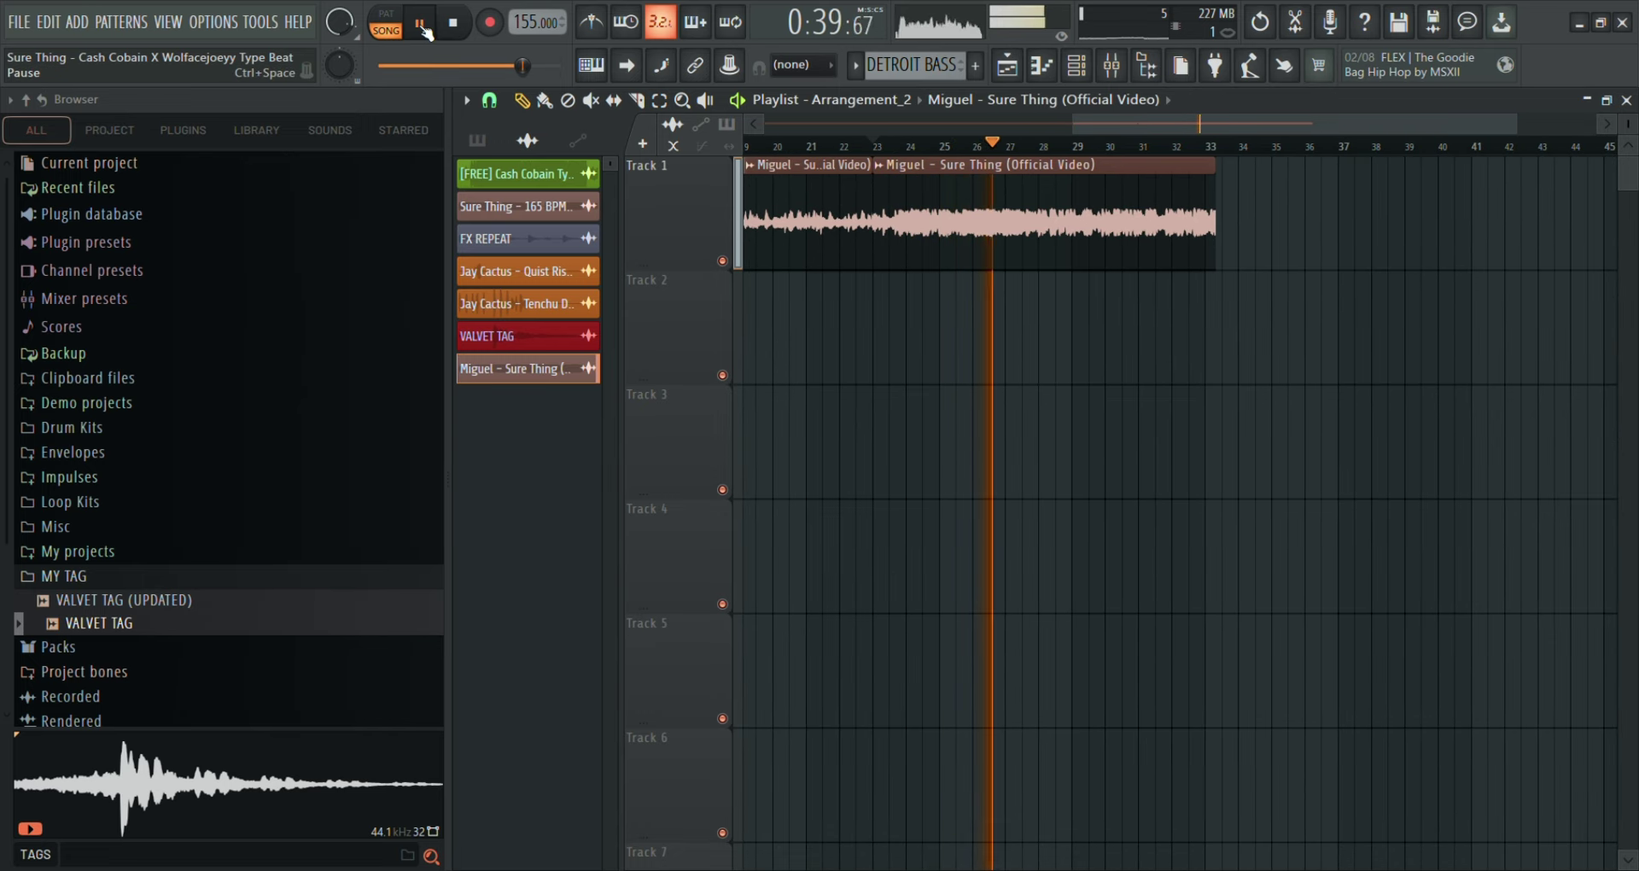
{"action": "left_click", "coordinate": [421, 24]}
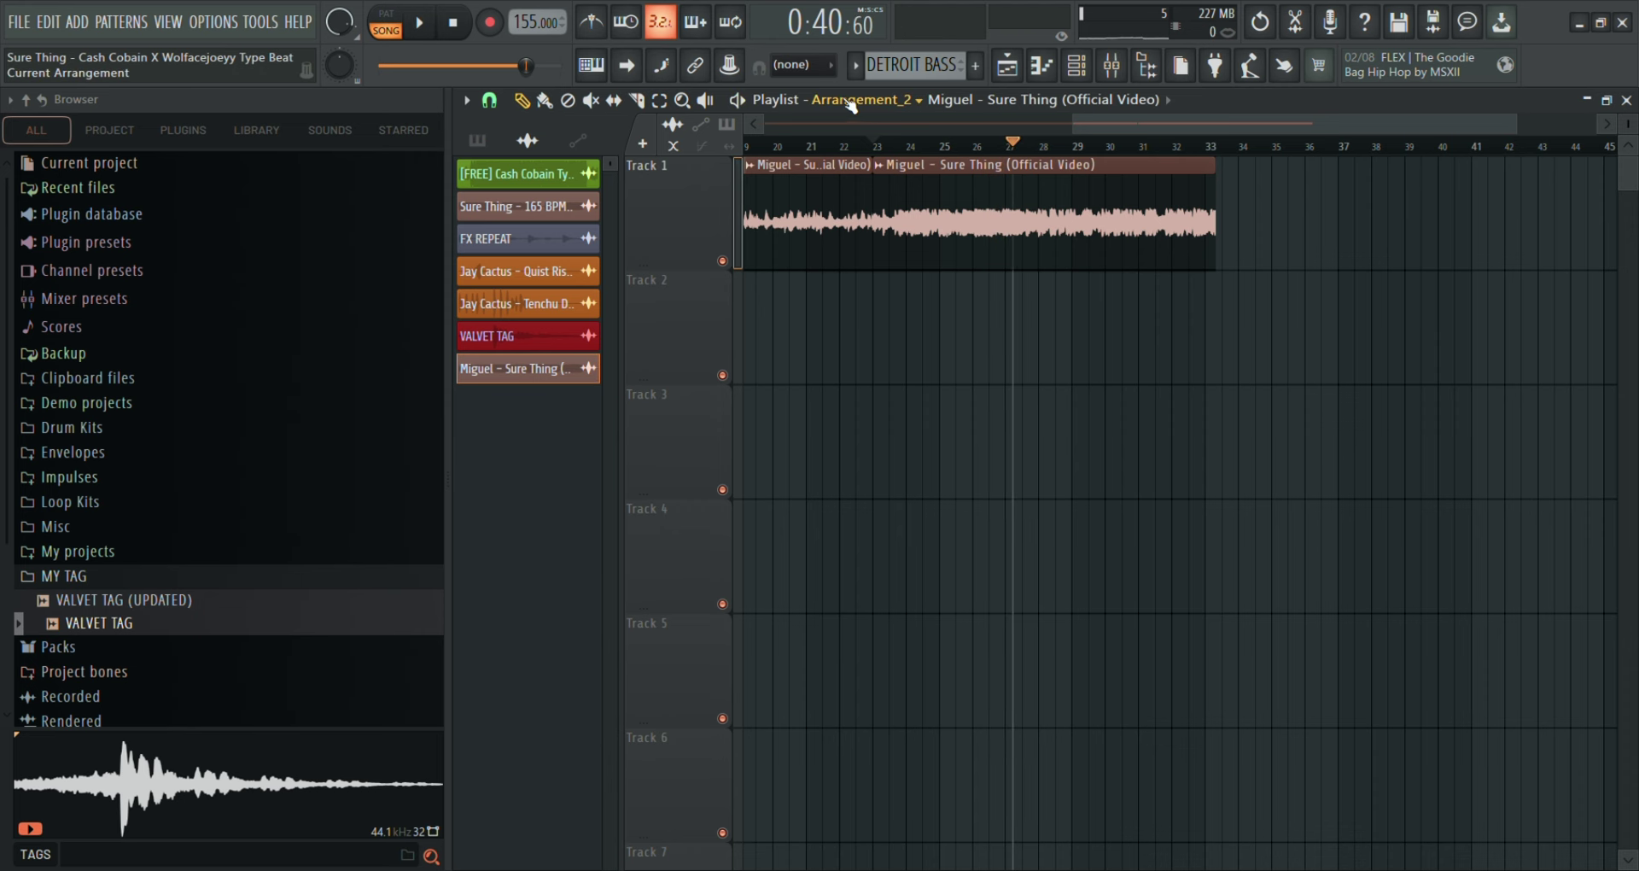
Return to the first arrangement, solo Track 1 with the Sure Thing sample, and enlarge the track heights.
{"action": "scroll", "coordinate": [864, 103], "scroll_direction": "up", "scroll_amount": 1}
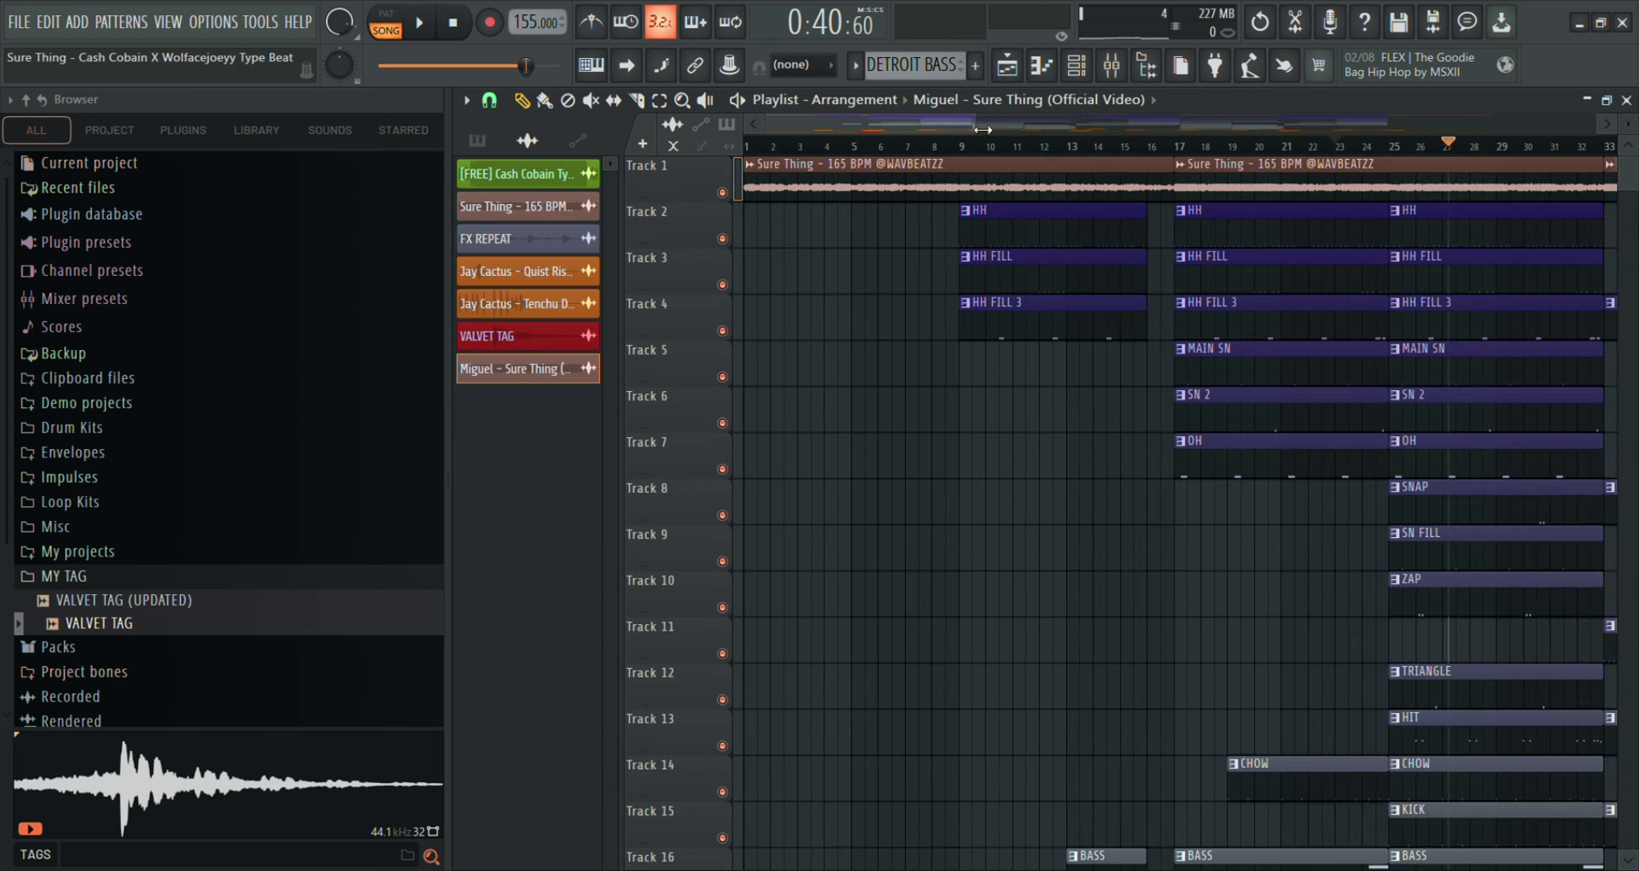
{"action": "left_click_drag", "start_coordinate": [982, 129], "coordinate": [923, 147]}
{"action": "right_click", "coordinate": [723, 193]}
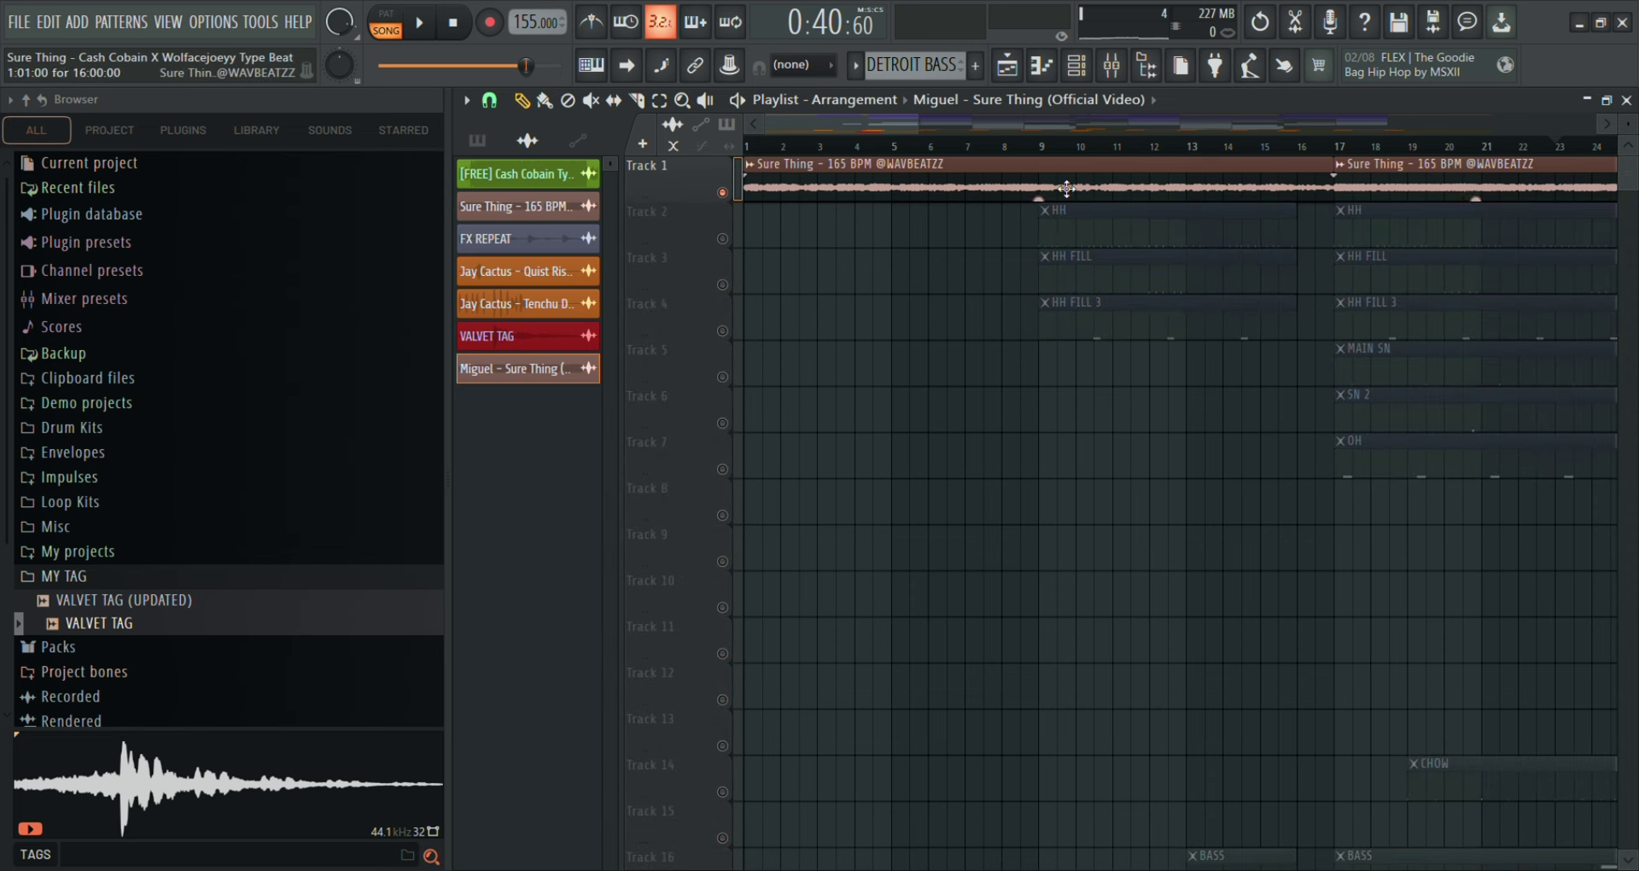
{"action": "left_click_drag", "start_coordinate": [1631, 137], "coordinate": [1630, 166]}
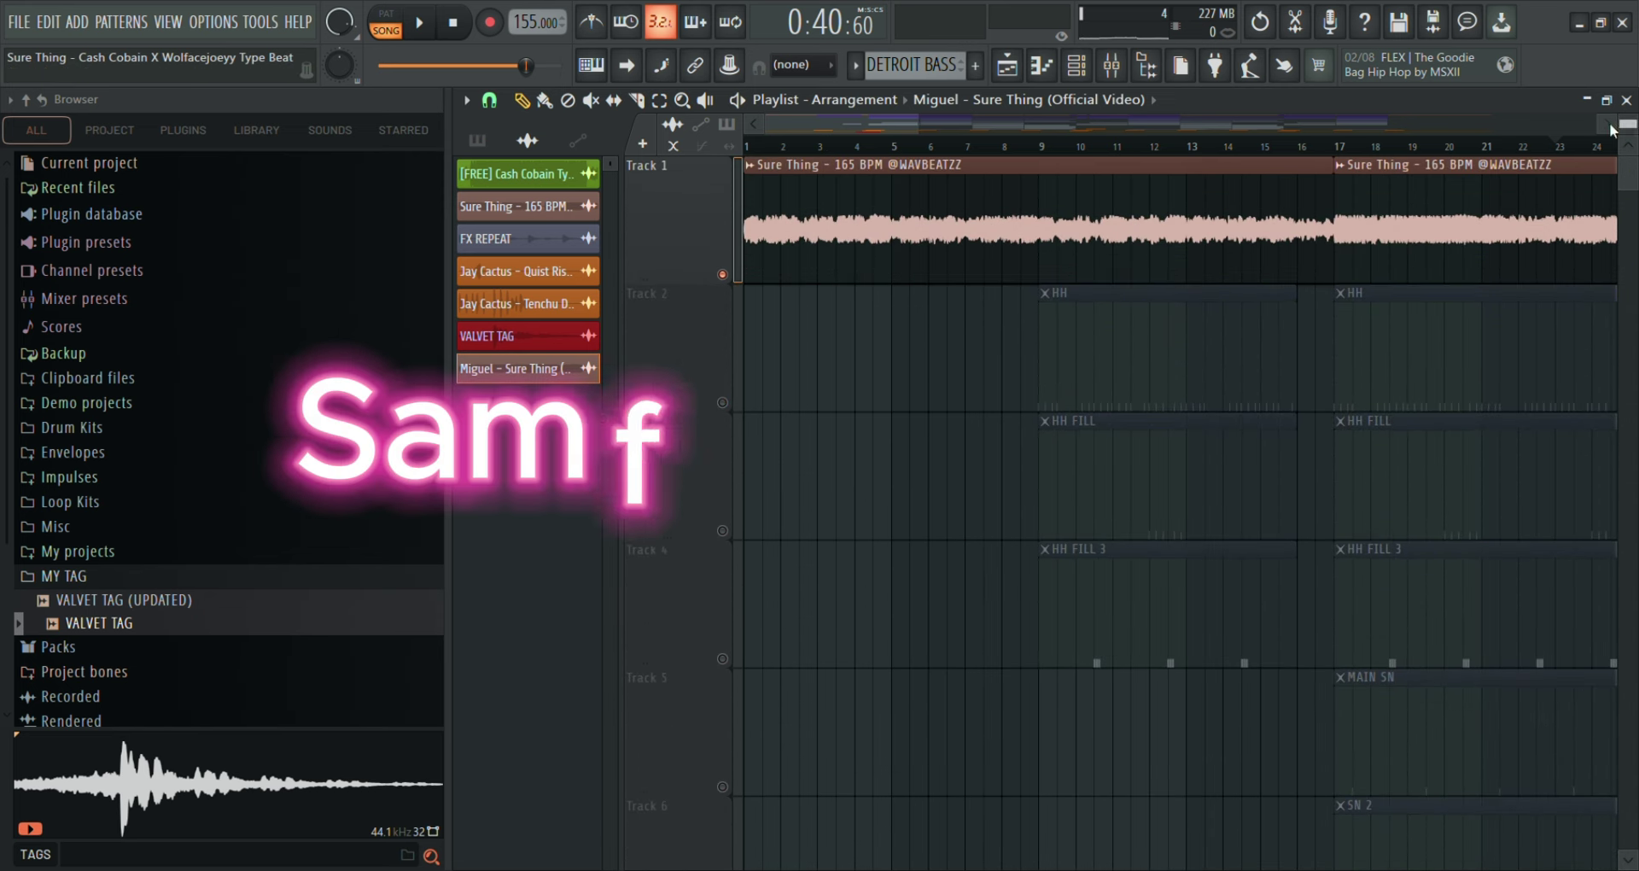
Play the soloed Sure Thing sample on Track 1 from the beginning of the arrangement.
{"action": "left_click_drag", "start_coordinate": [911, 122], "coordinate": [796, 168]}
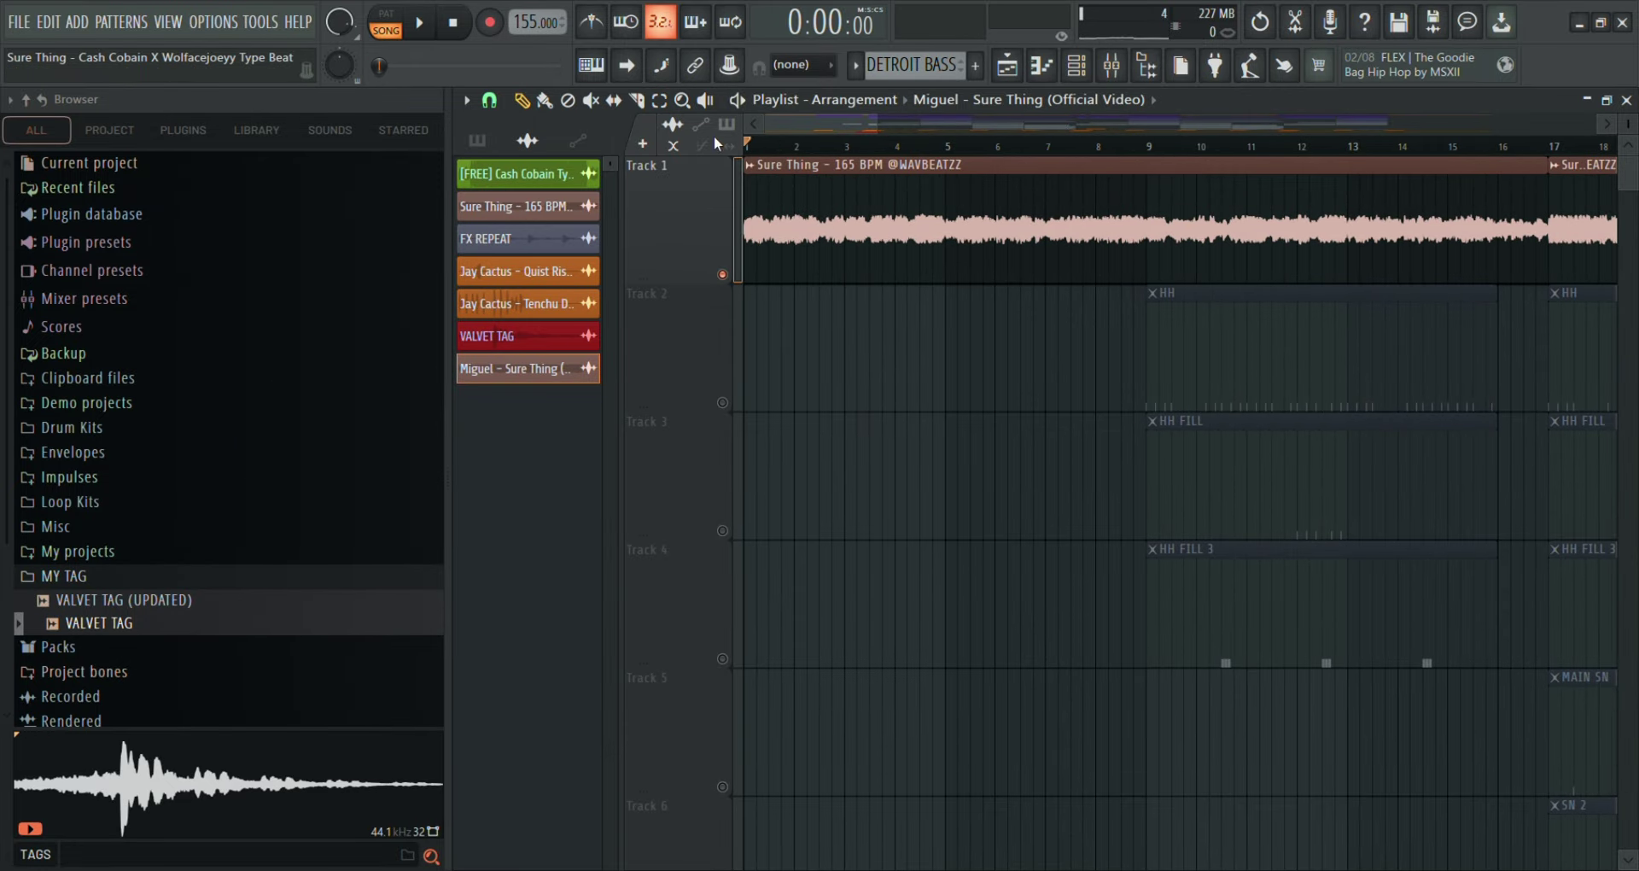
{"action": "key", "text": "space"}
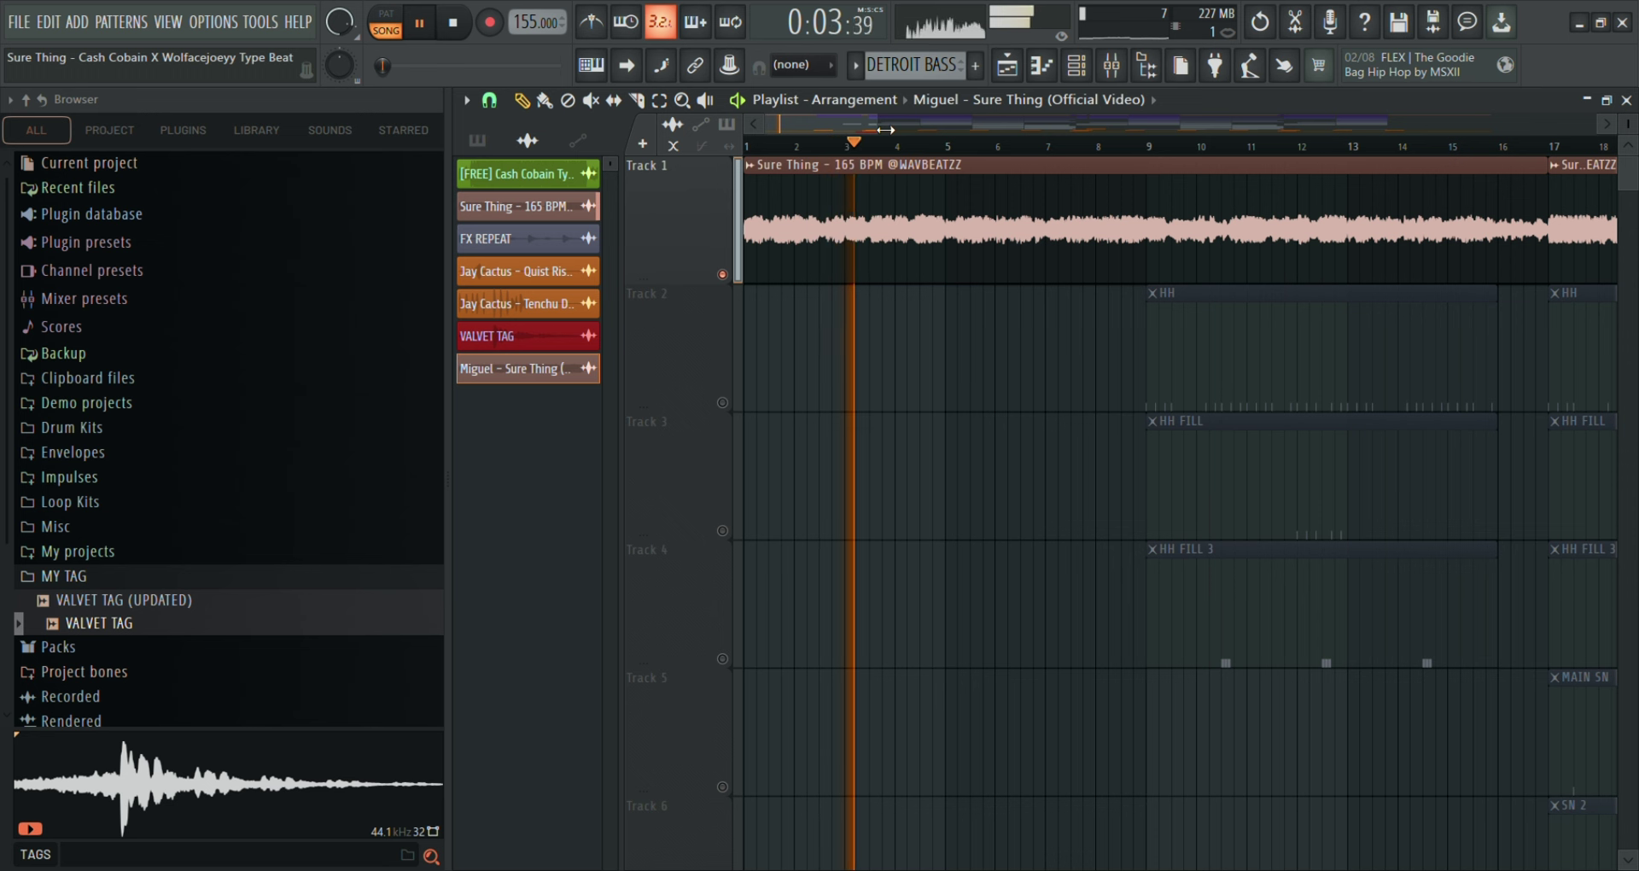
{"action": "left_click_drag", "start_coordinate": [793, 121], "coordinate": [865, 120]}
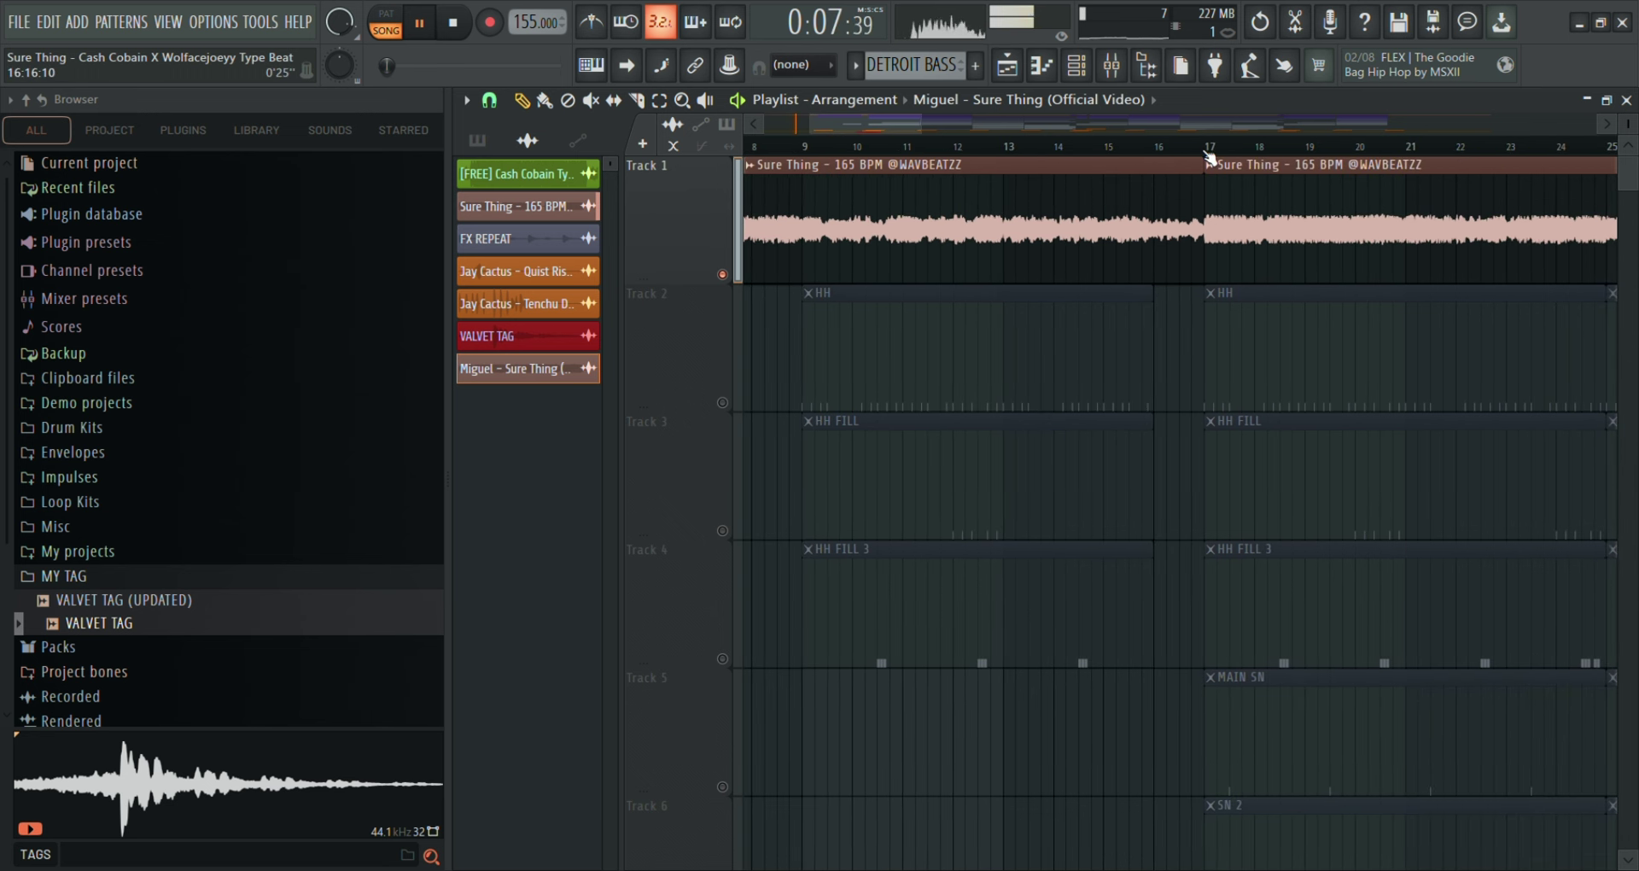
Listen to the soloed sample from bar 17 and from bar 33, and stop playback.
{"action": "left_click", "coordinate": [1209, 147]}
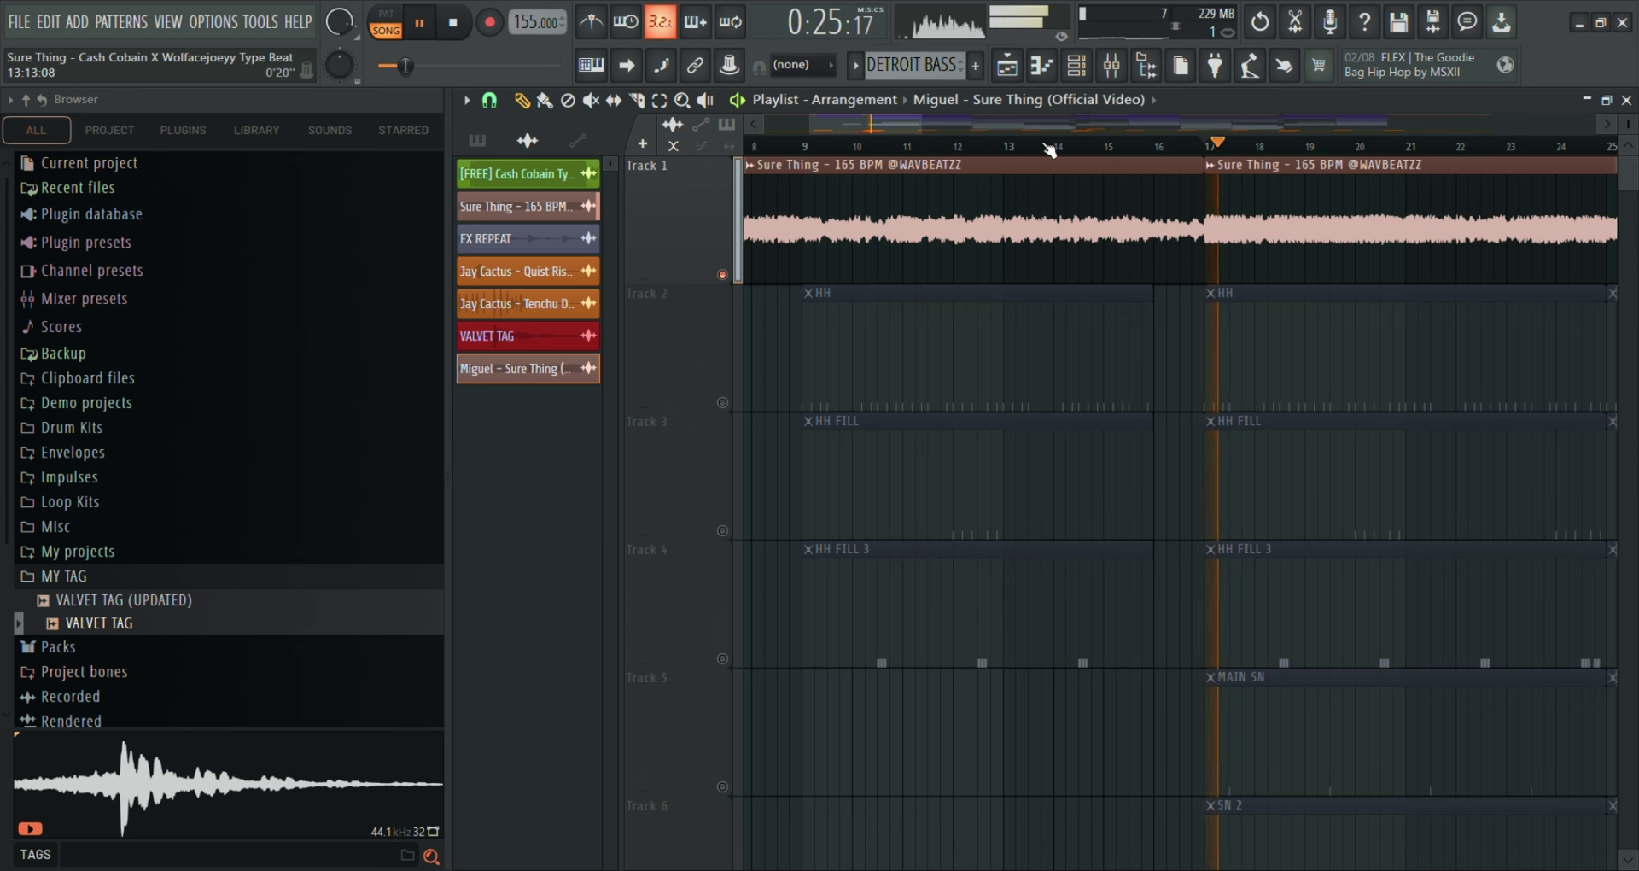
{"action": "left_click_drag", "start_coordinate": [823, 123], "coordinate": [888, 125]}
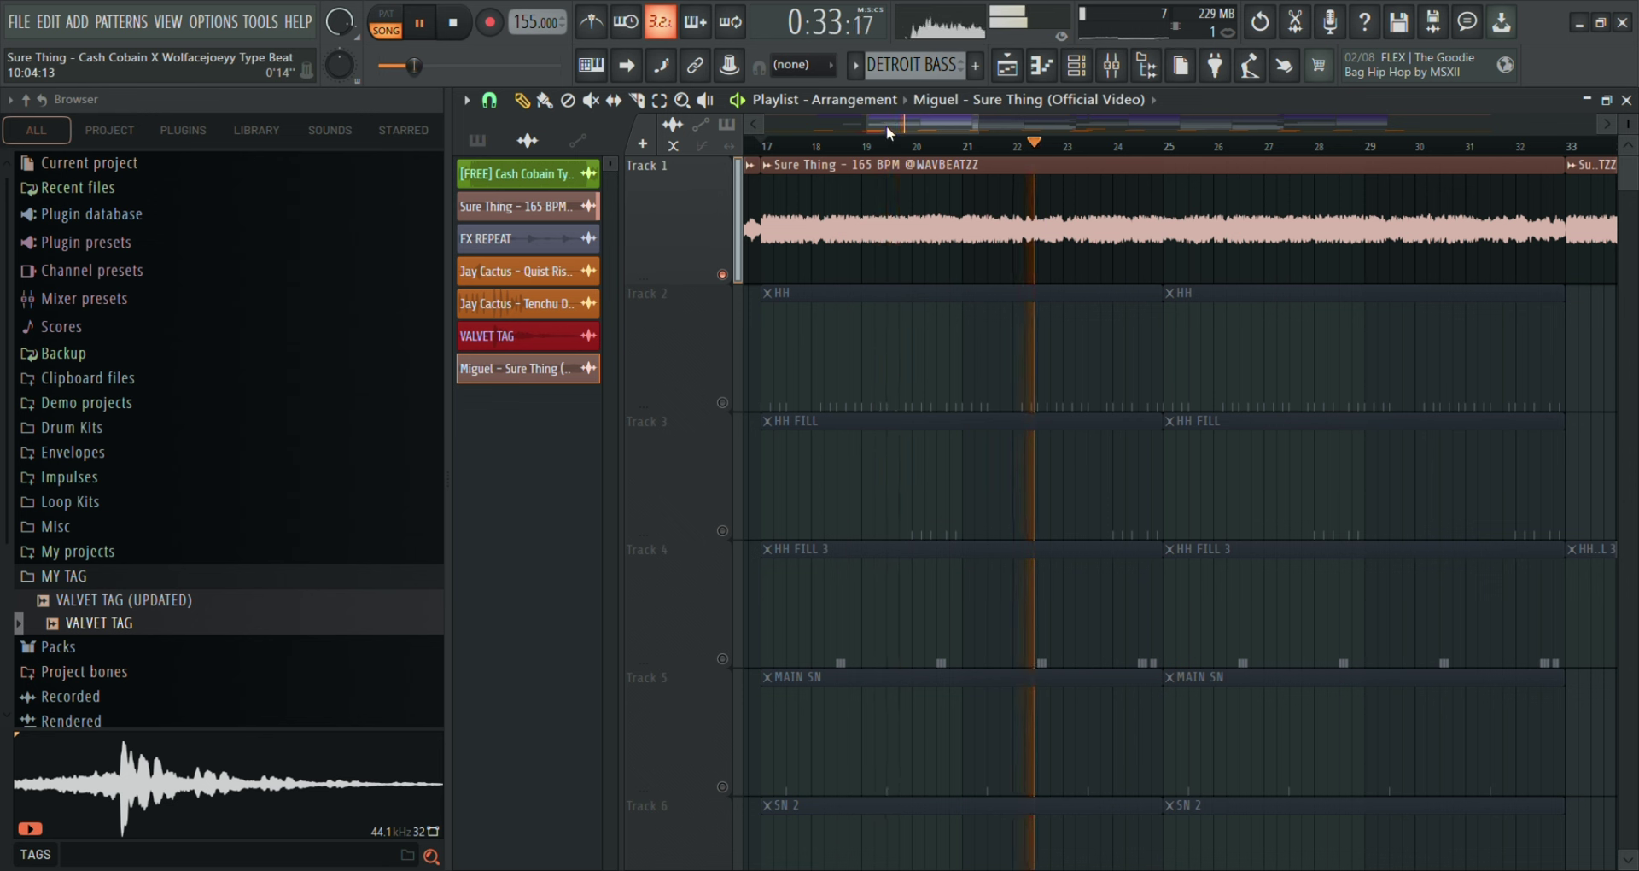
{"action": "left_click_drag", "start_coordinate": [886, 124], "coordinate": [970, 109]}
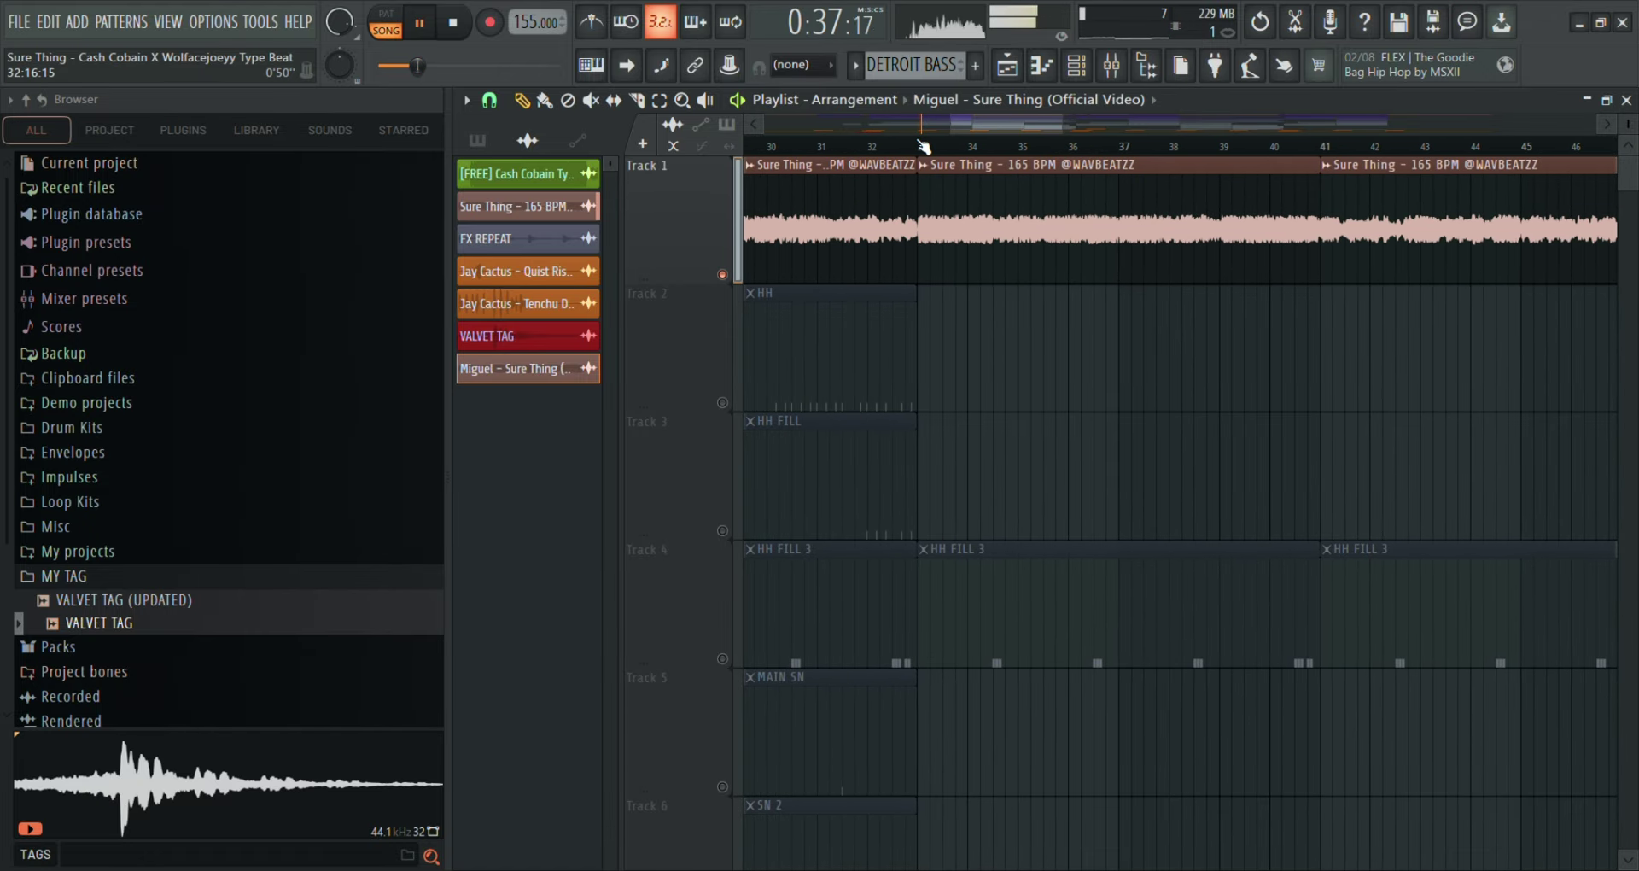
{"action": "left_click_drag", "start_coordinate": [1000, 119], "coordinate": [1037, 121]}
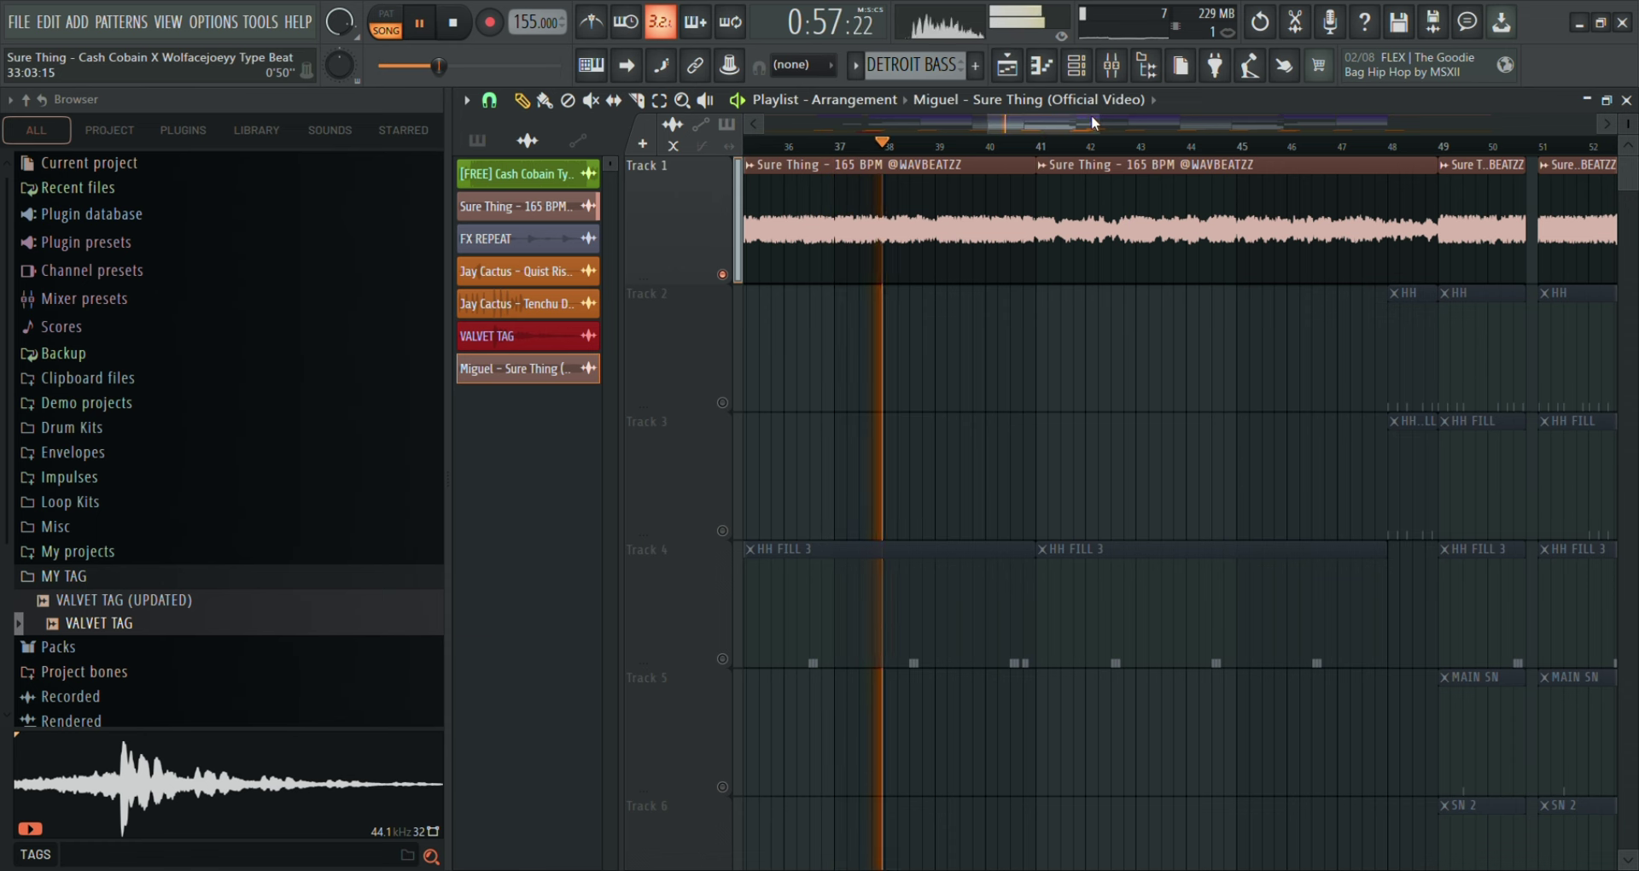
{"action": "left_click_drag", "start_coordinate": [1105, 126], "coordinate": [1083, 134]}
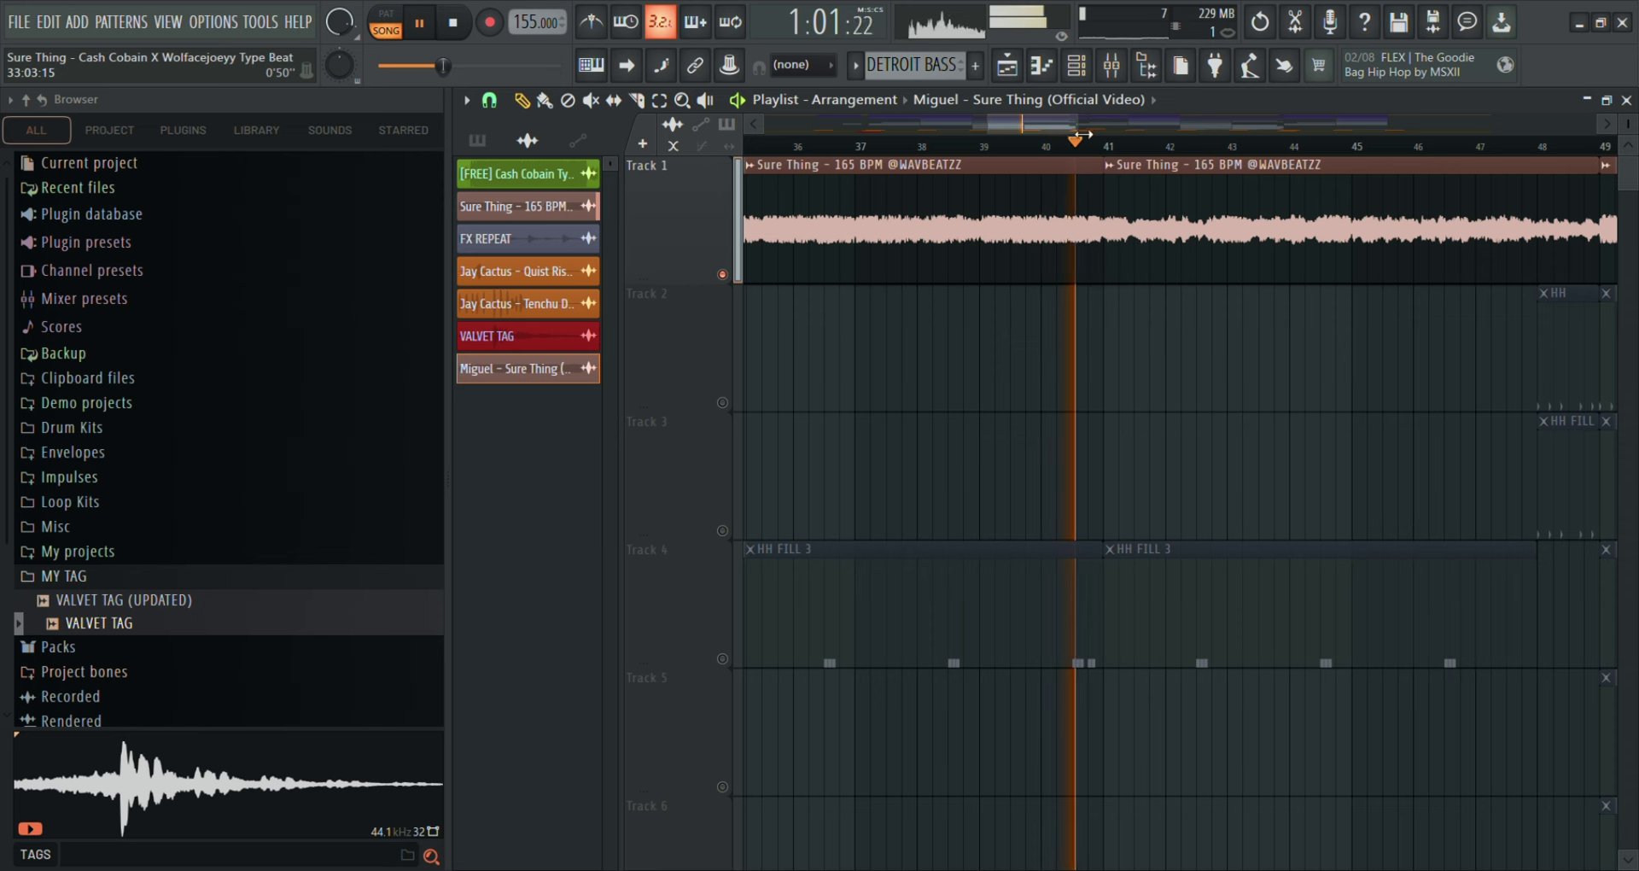
{"action": "key", "text": "space"}
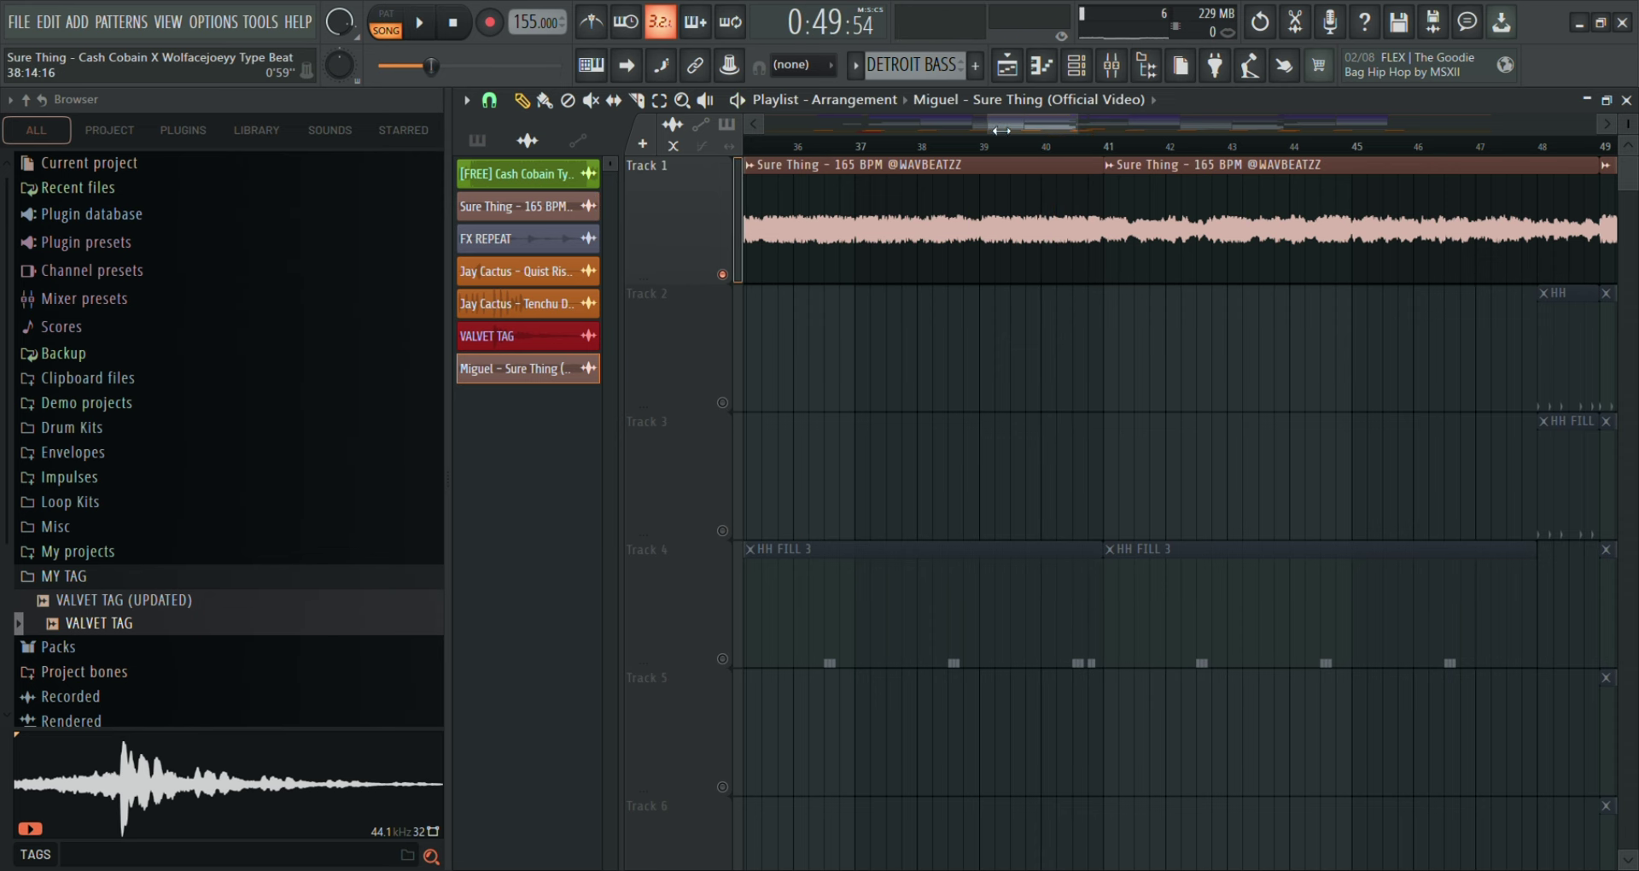
Unsolo Track 1 and open the HH pattern in the piano roll.
{"action": "left_click_drag", "start_coordinate": [1001, 130], "coordinate": [1603, 123]}
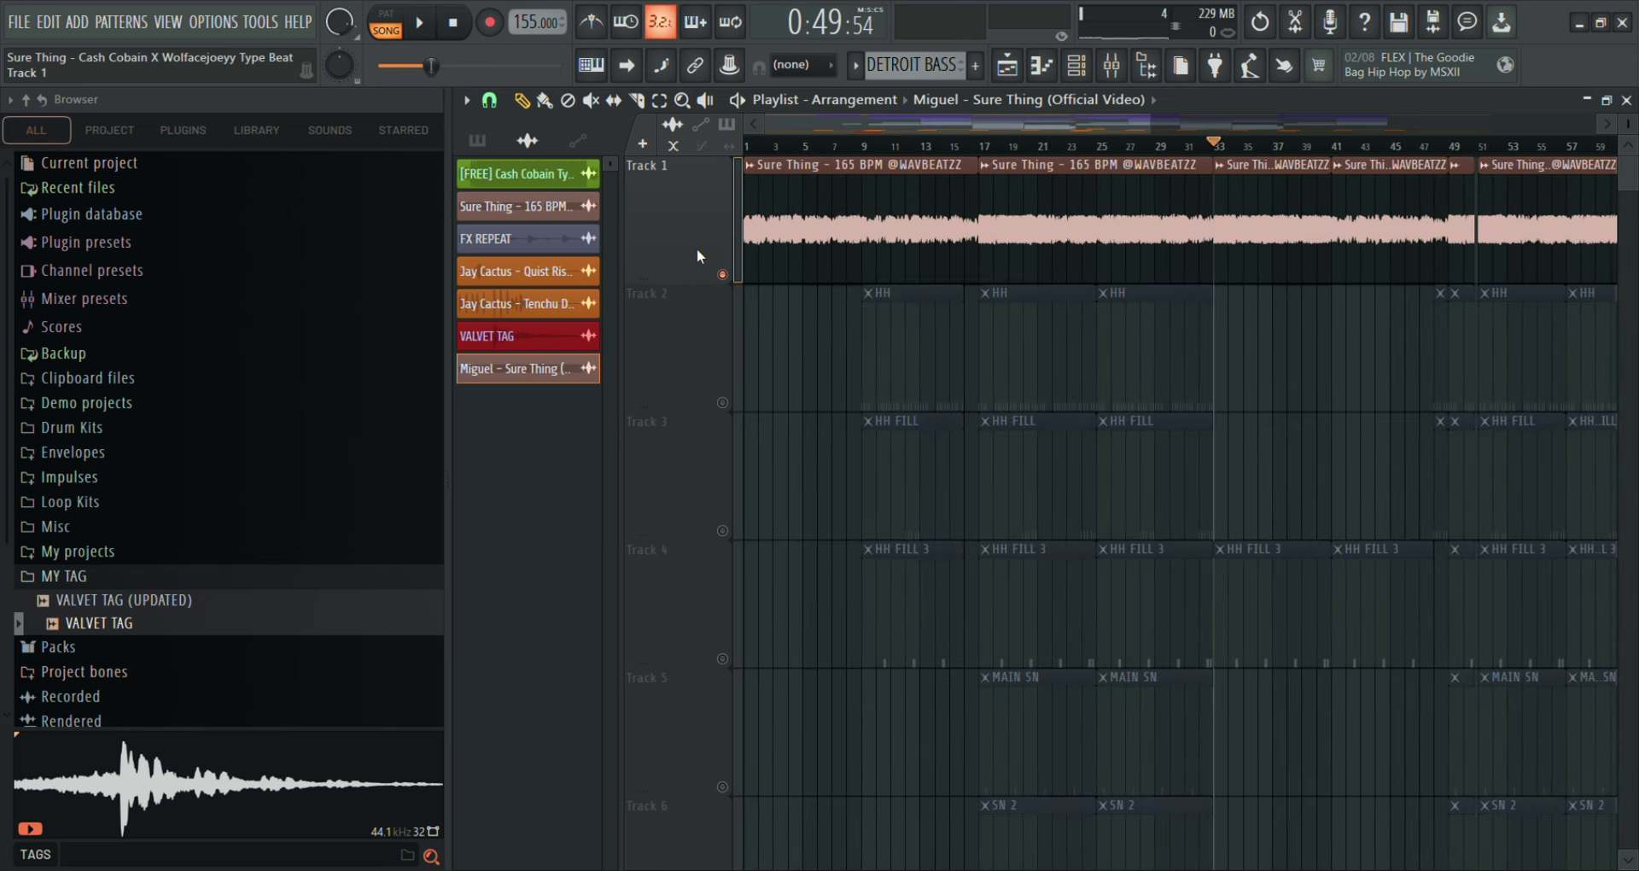
{"action": "right_click", "coordinate": [732, 274]}
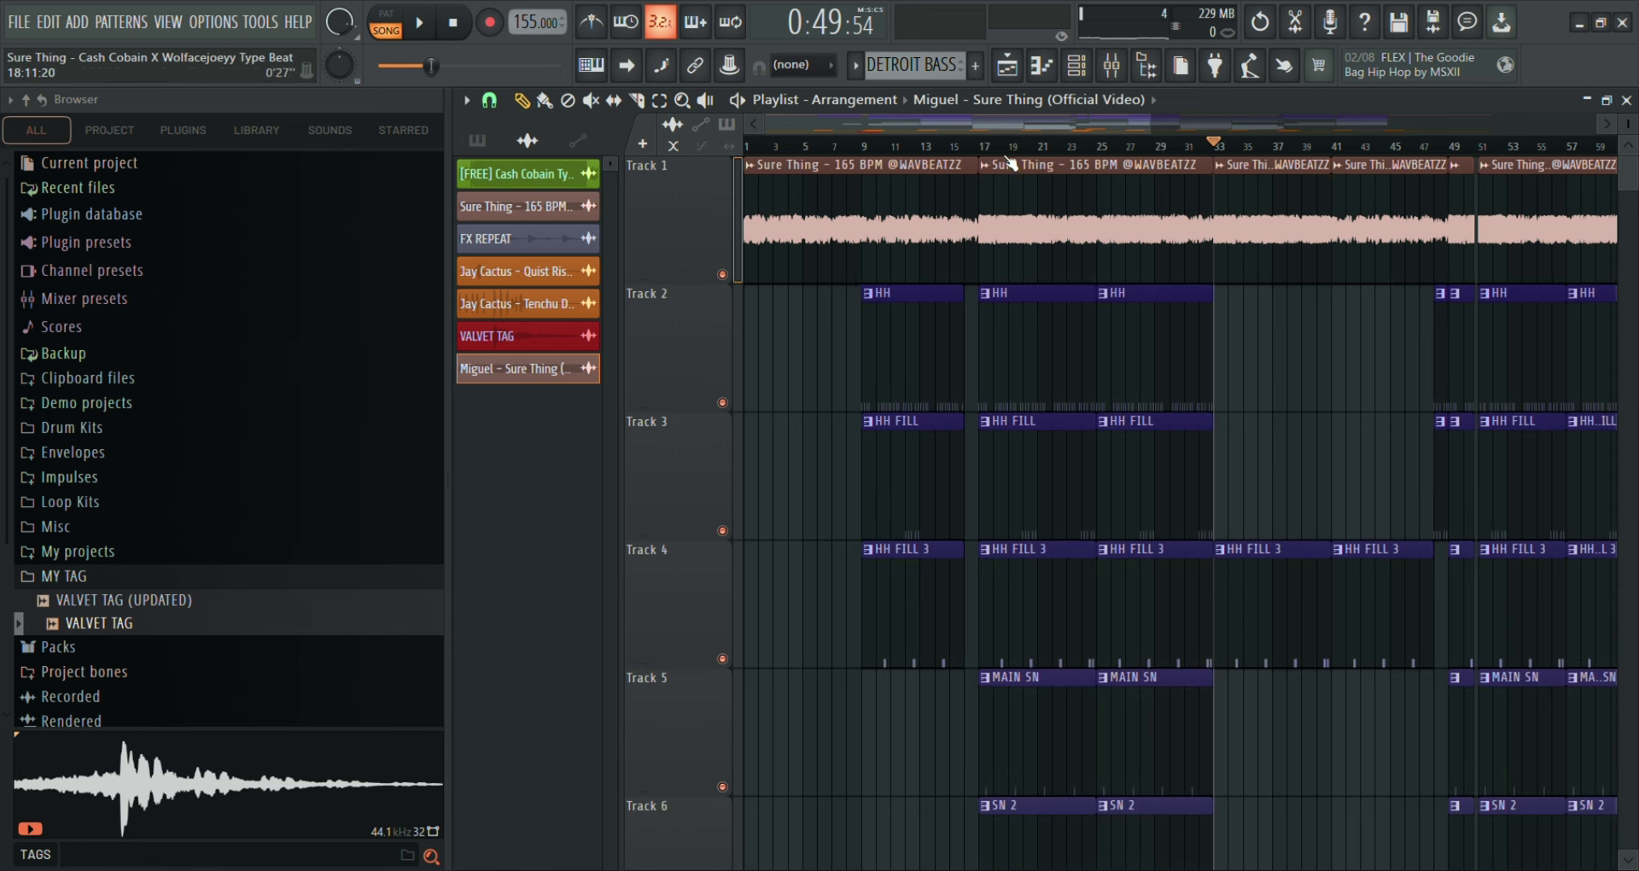
{"action": "left_click", "coordinate": [491, 147]}
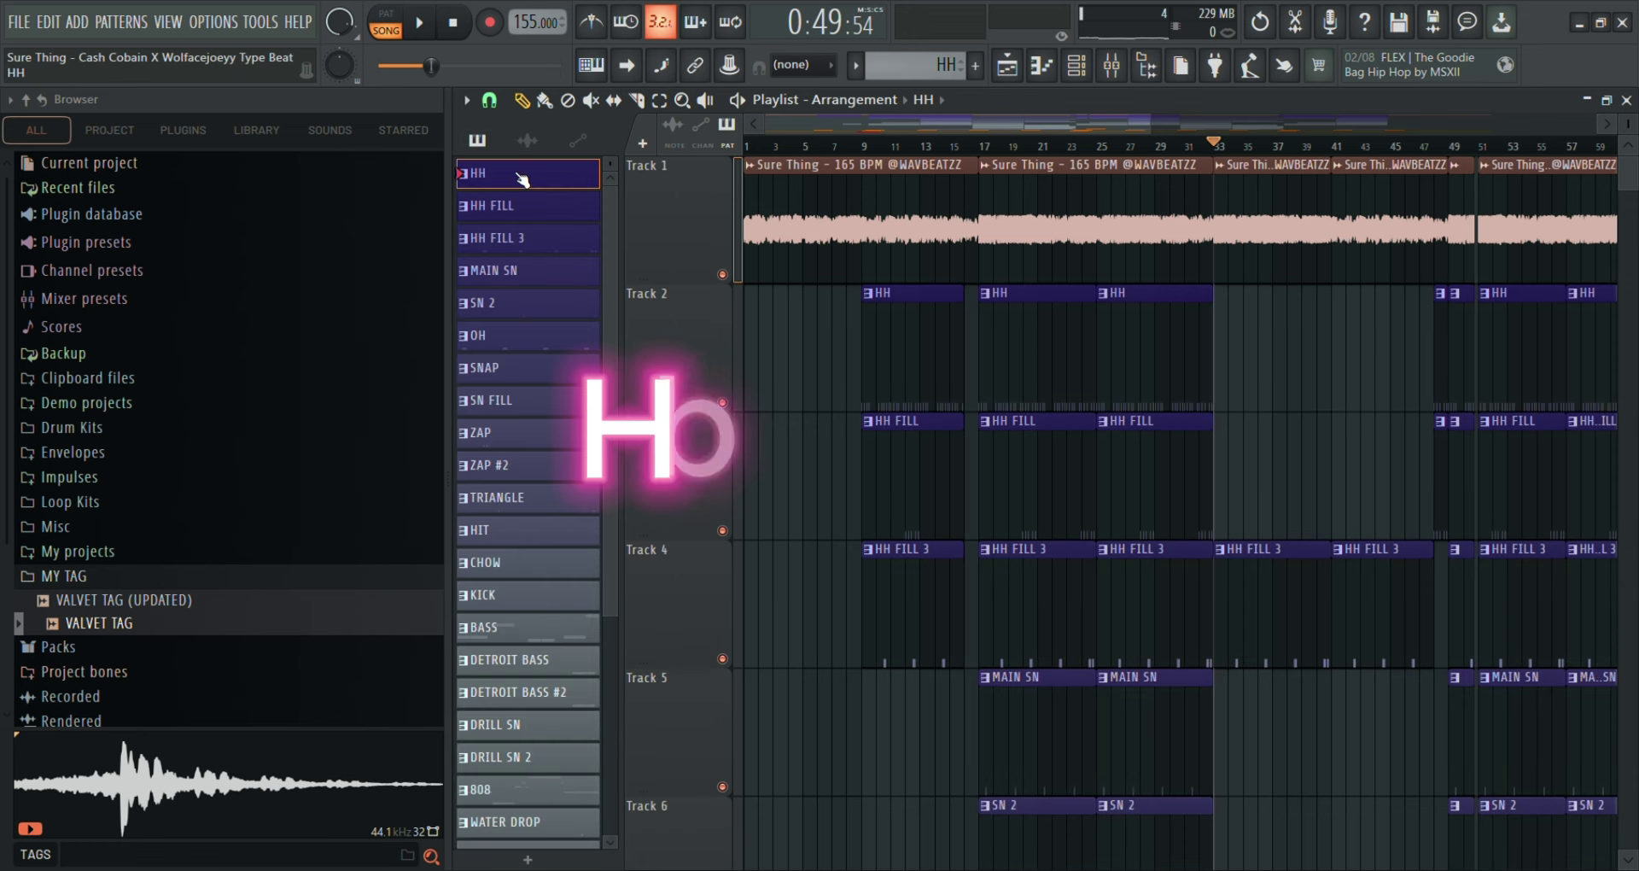
{"action": "double_click", "coordinate": [523, 172]}
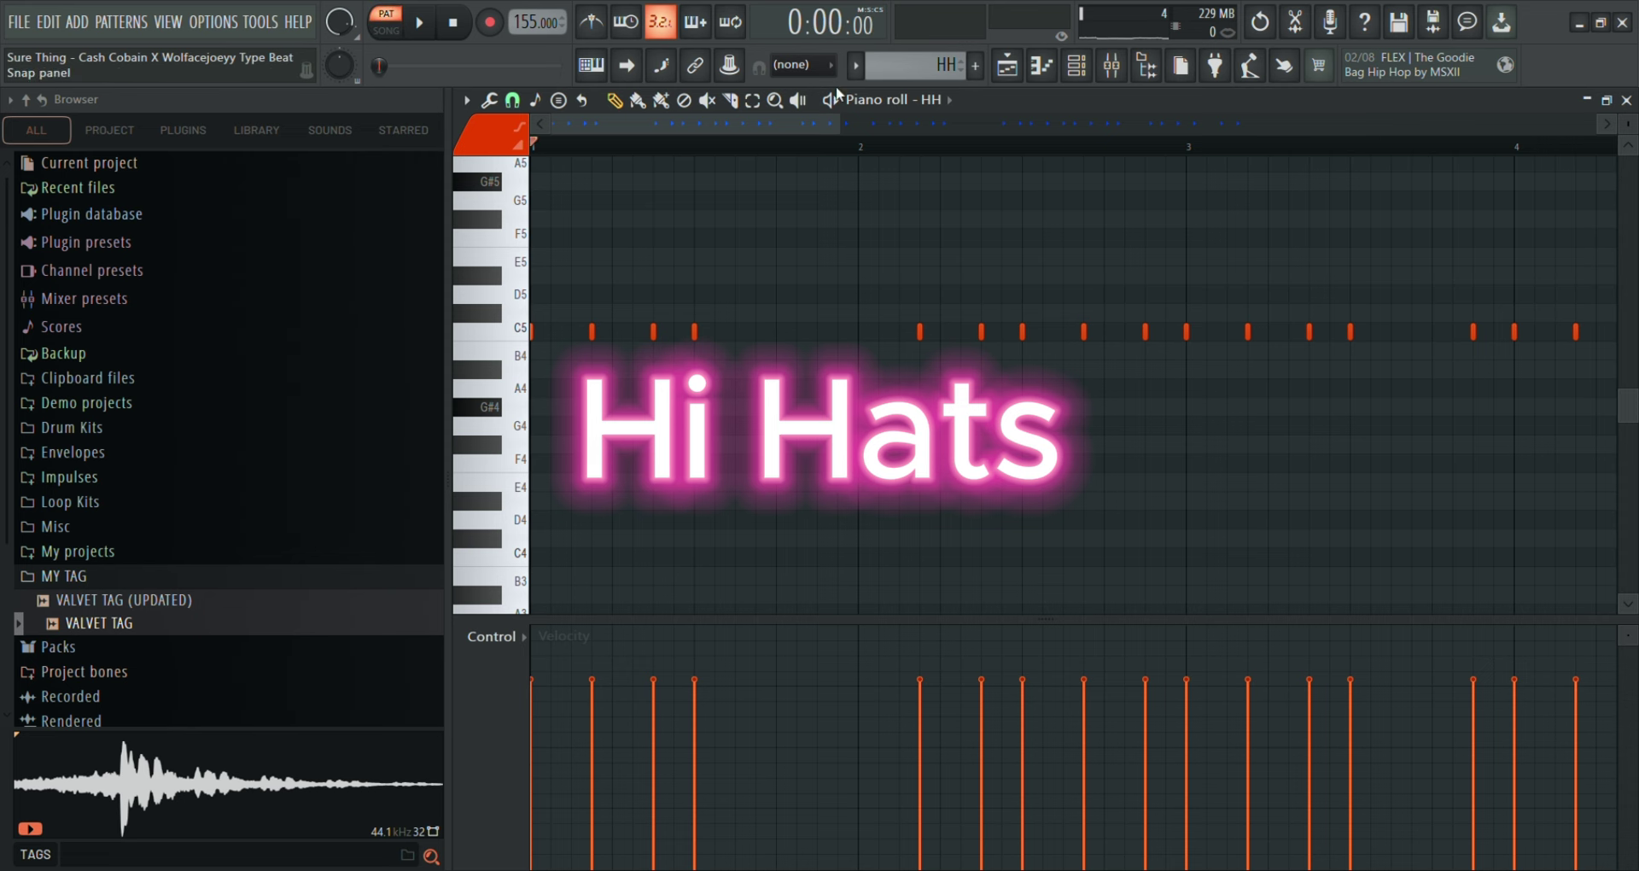
Play the whole HH pattern, inspect the HH mixer track's effect slots, and return to the hi-hat notes.
{"action": "left_click_drag", "start_coordinate": [840, 124], "coordinate": [1266, 124]}
{"action": "left_click", "coordinate": [419, 24]}
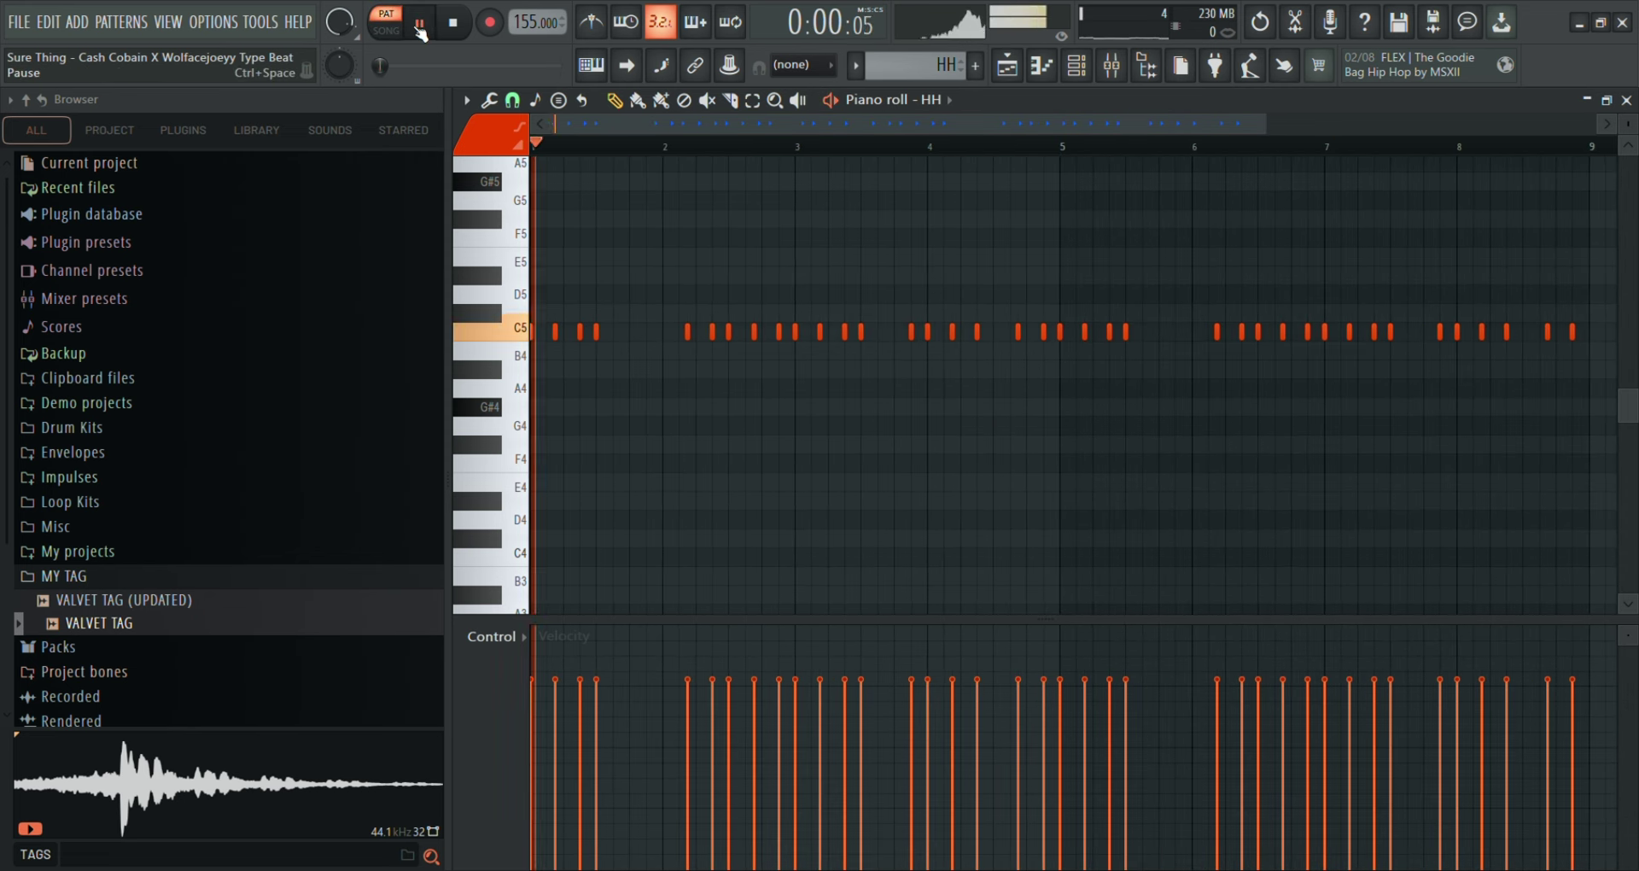
{"action": "left_click", "coordinate": [1122, 61]}
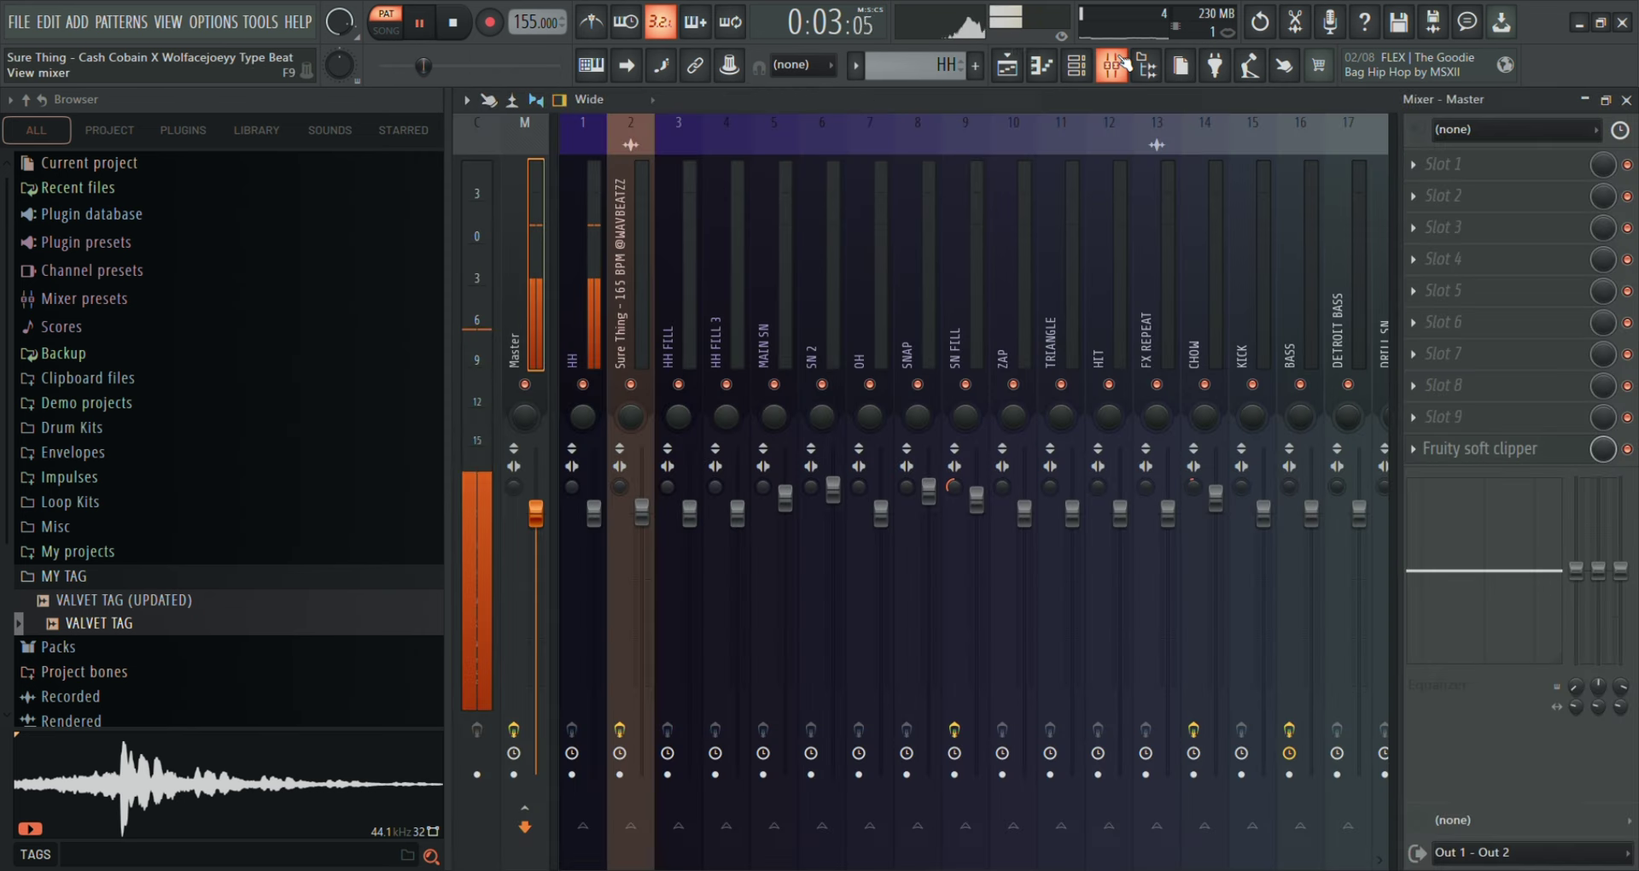
{"action": "left_click", "coordinate": [591, 320]}
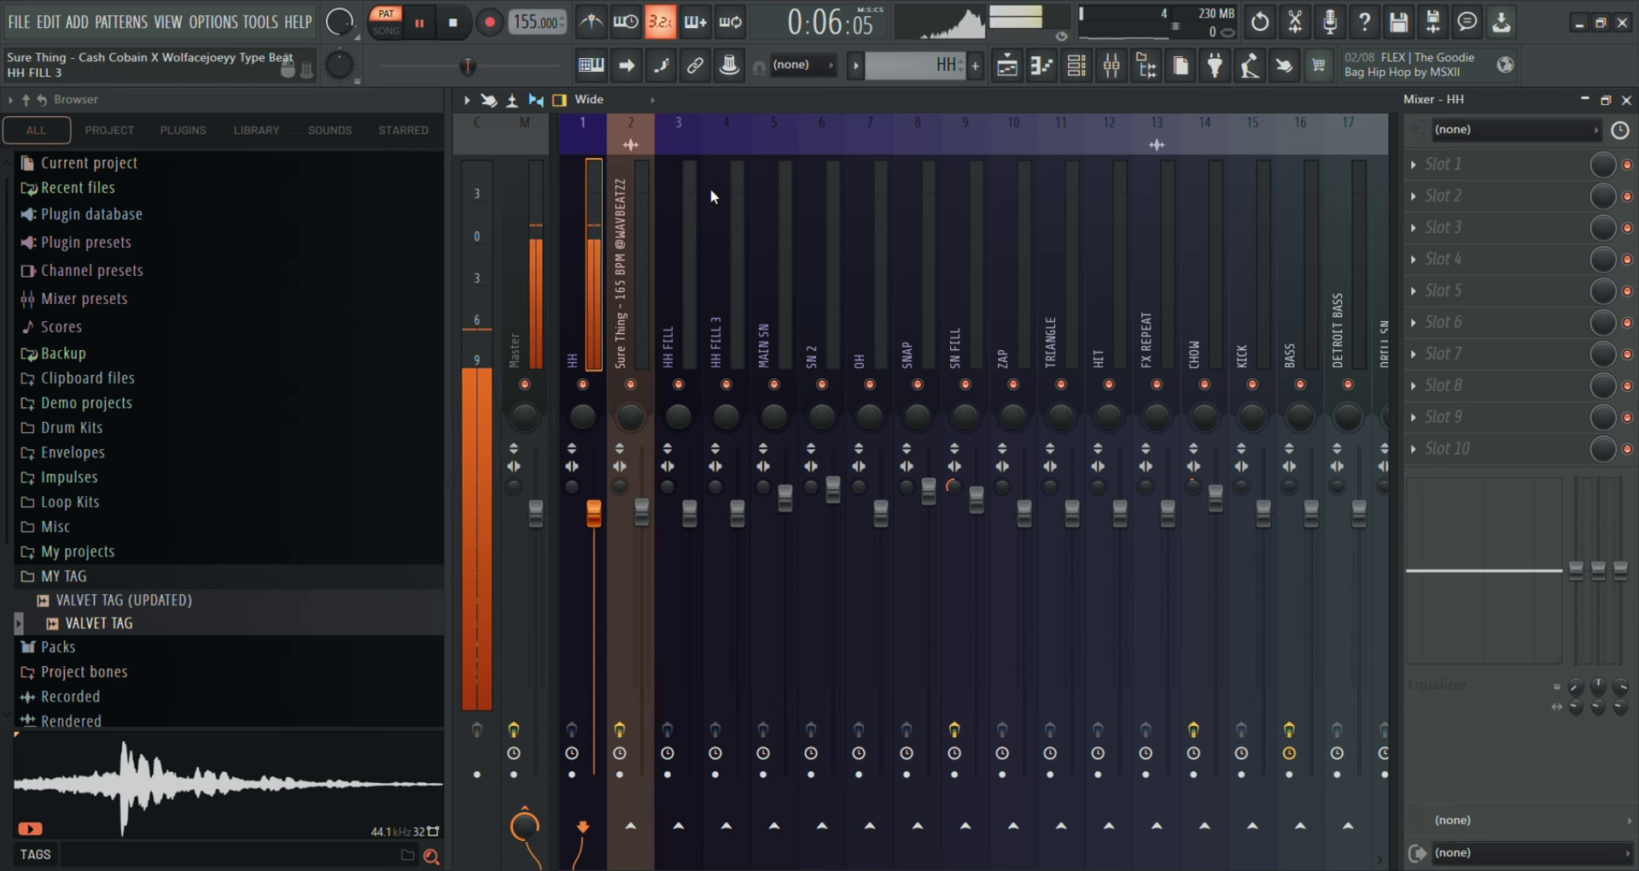
{"action": "left_click", "coordinate": [1042, 64]}
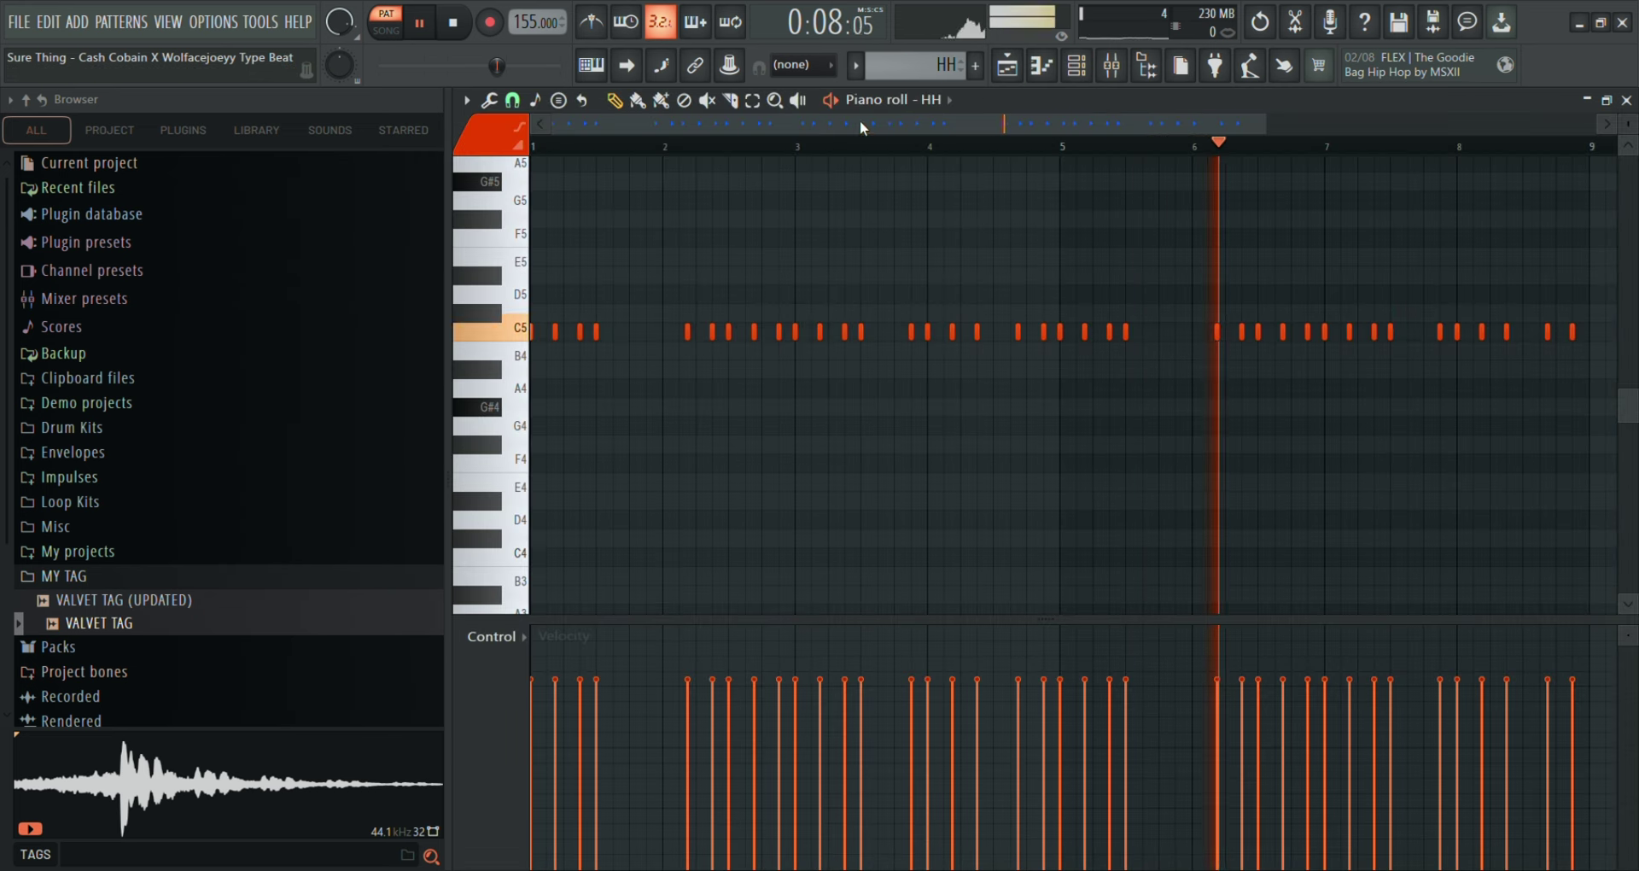
{"action": "left_click_drag", "start_coordinate": [858, 120], "coordinate": [1006, 110]}
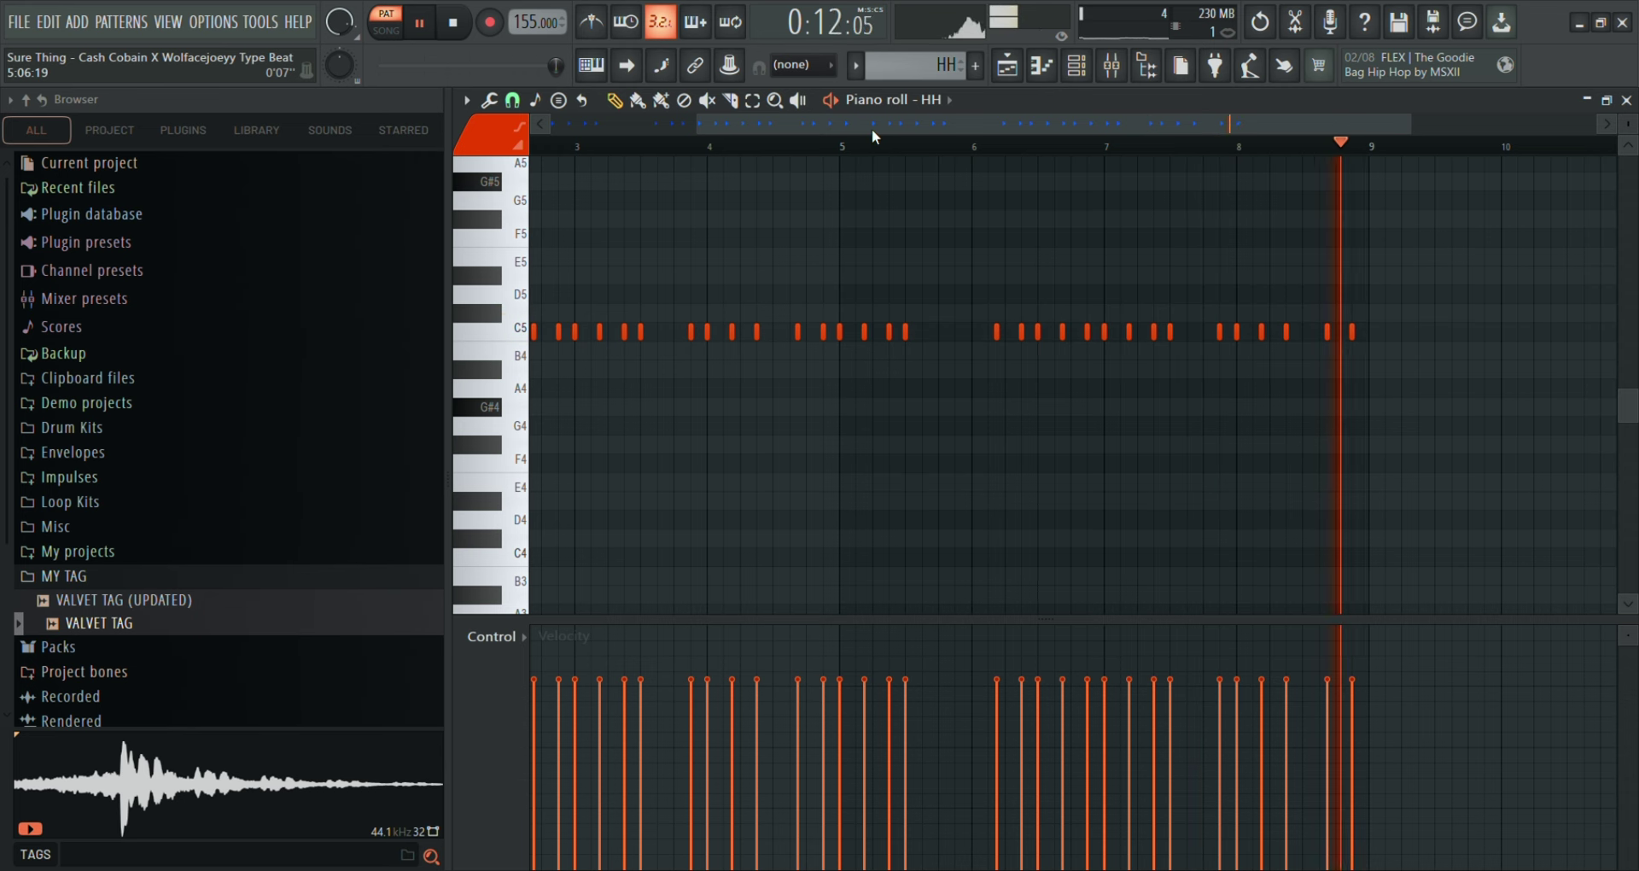
Stop the HH pattern, open the HH FILL pattern in the piano roll, and play it from the middle of bar 3.
{"action": "key", "text": "space"}
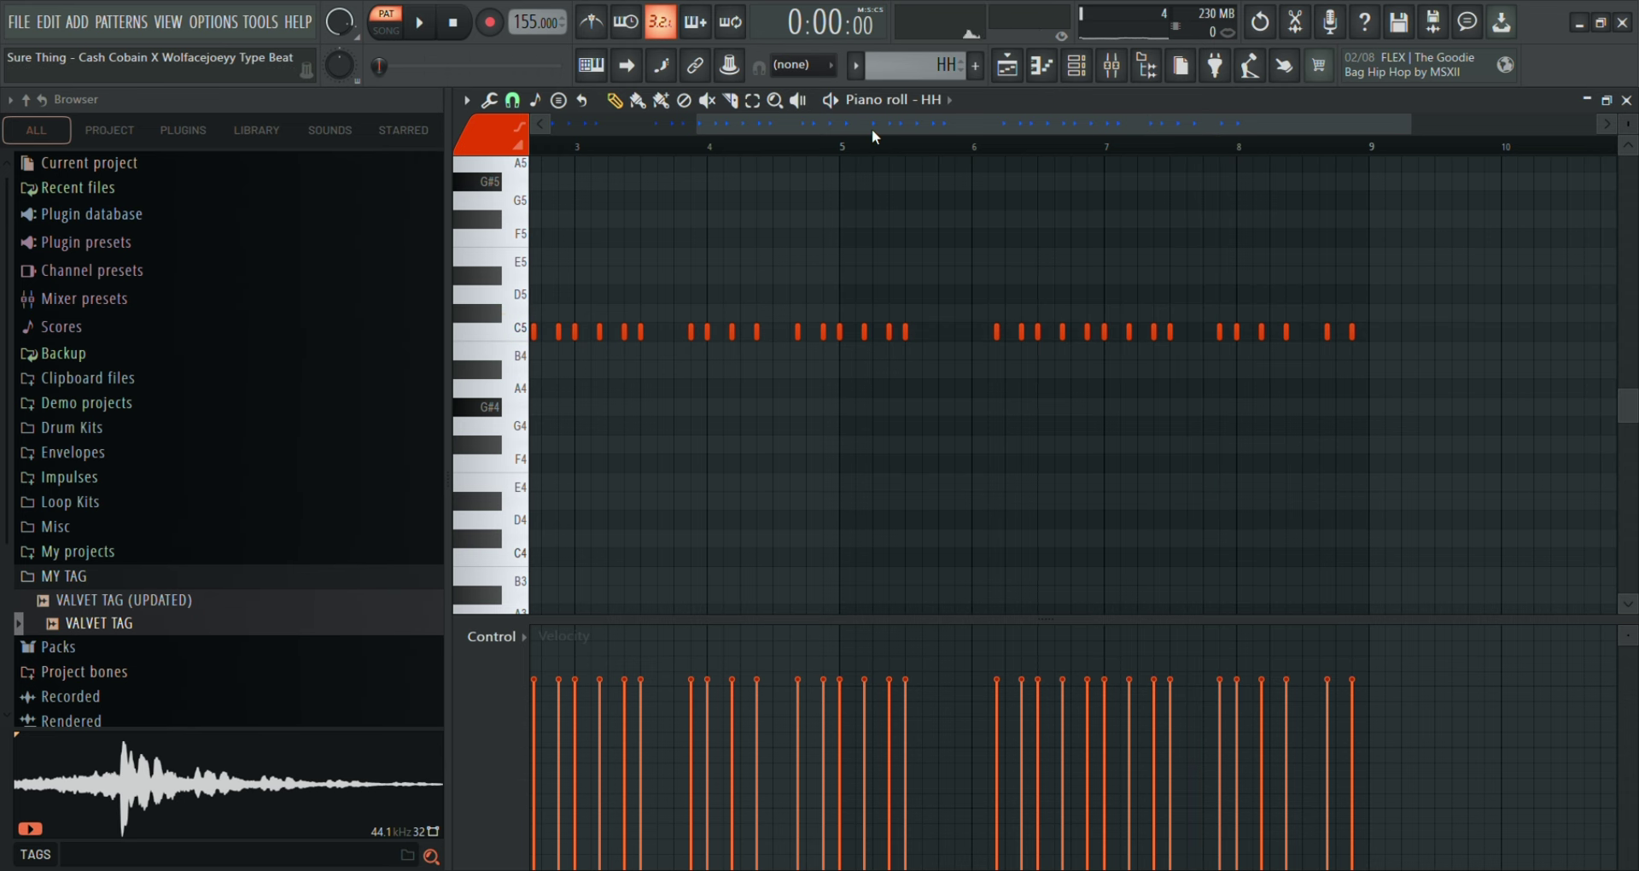
{"action": "left_click", "coordinate": [1008, 66]}
{"action": "left_click", "coordinate": [506, 213]}
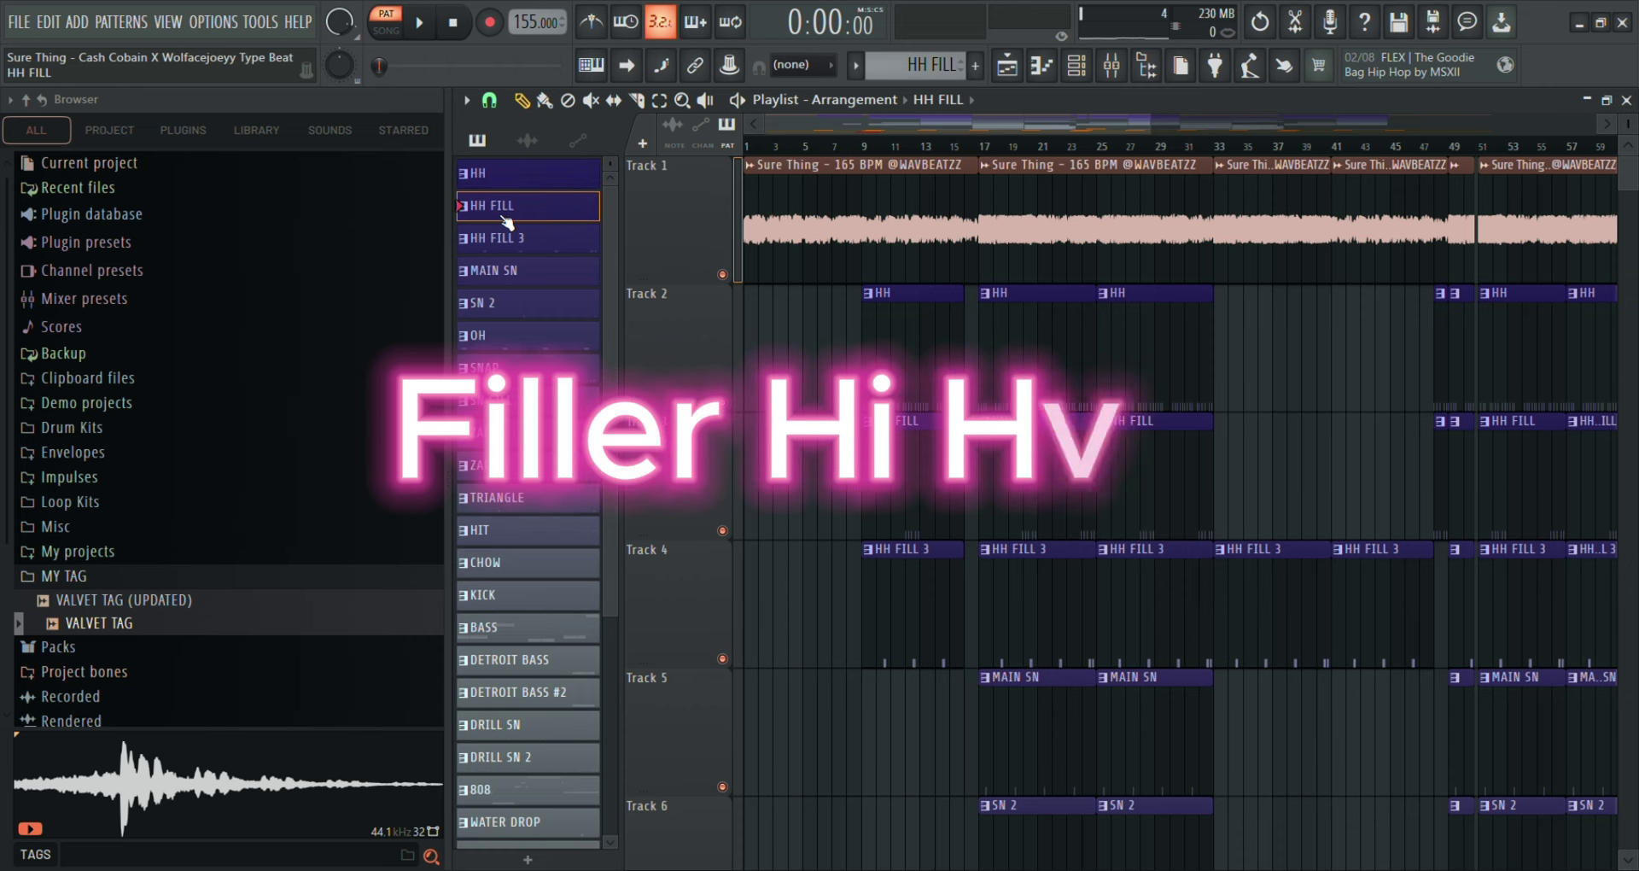
{"action": "key", "text": "F7"}
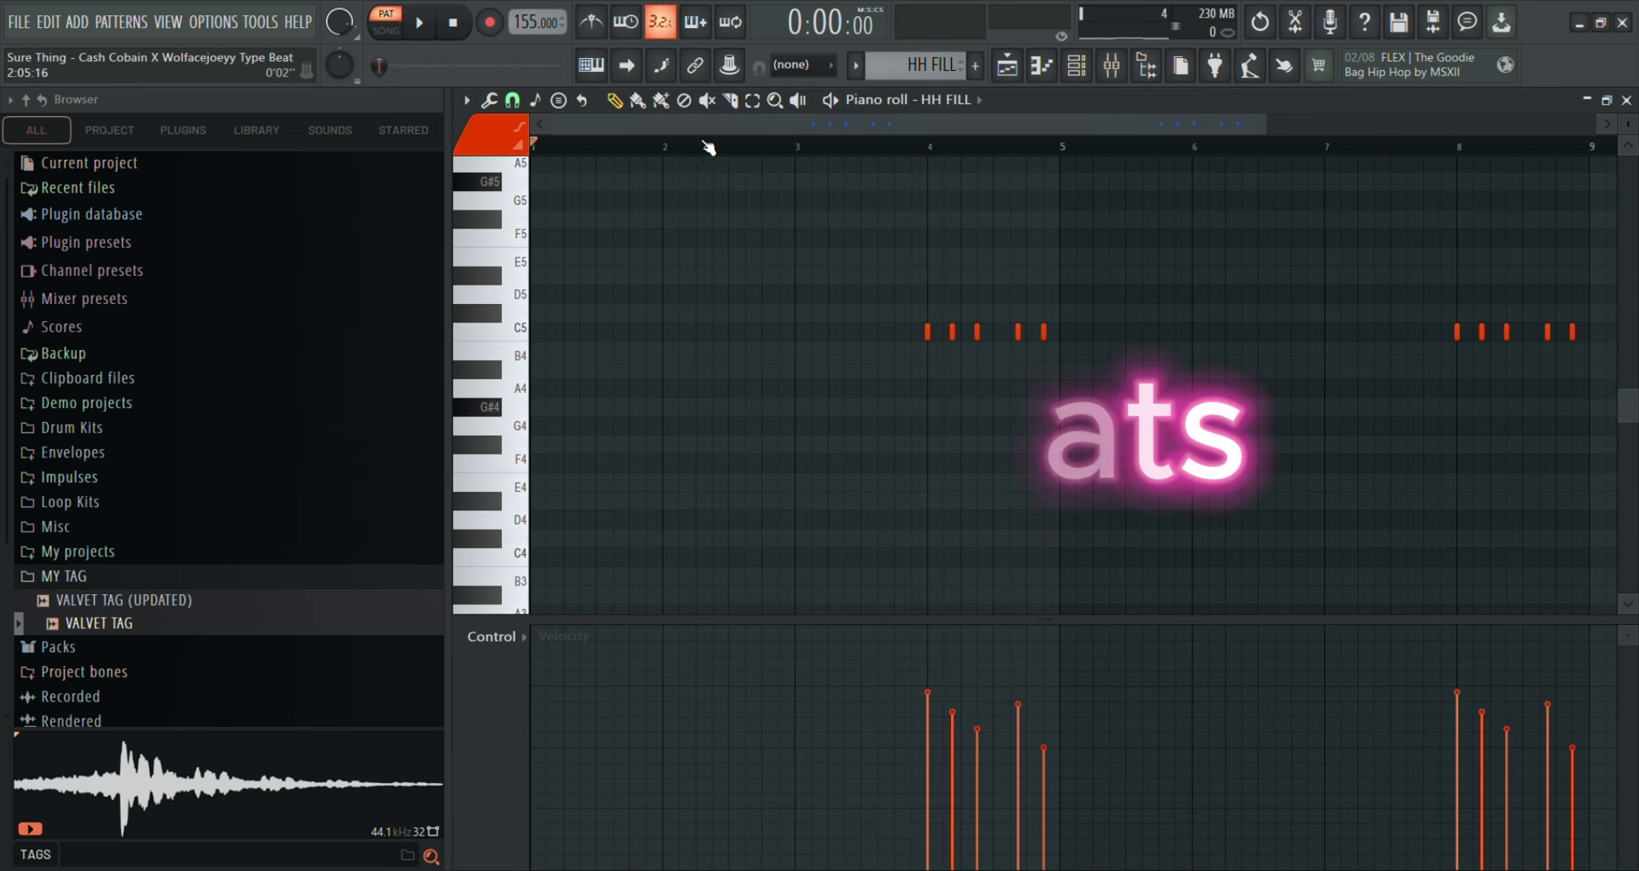
{"action": "key", "text": "space"}
{"action": "left_click", "coordinate": [871, 147]}
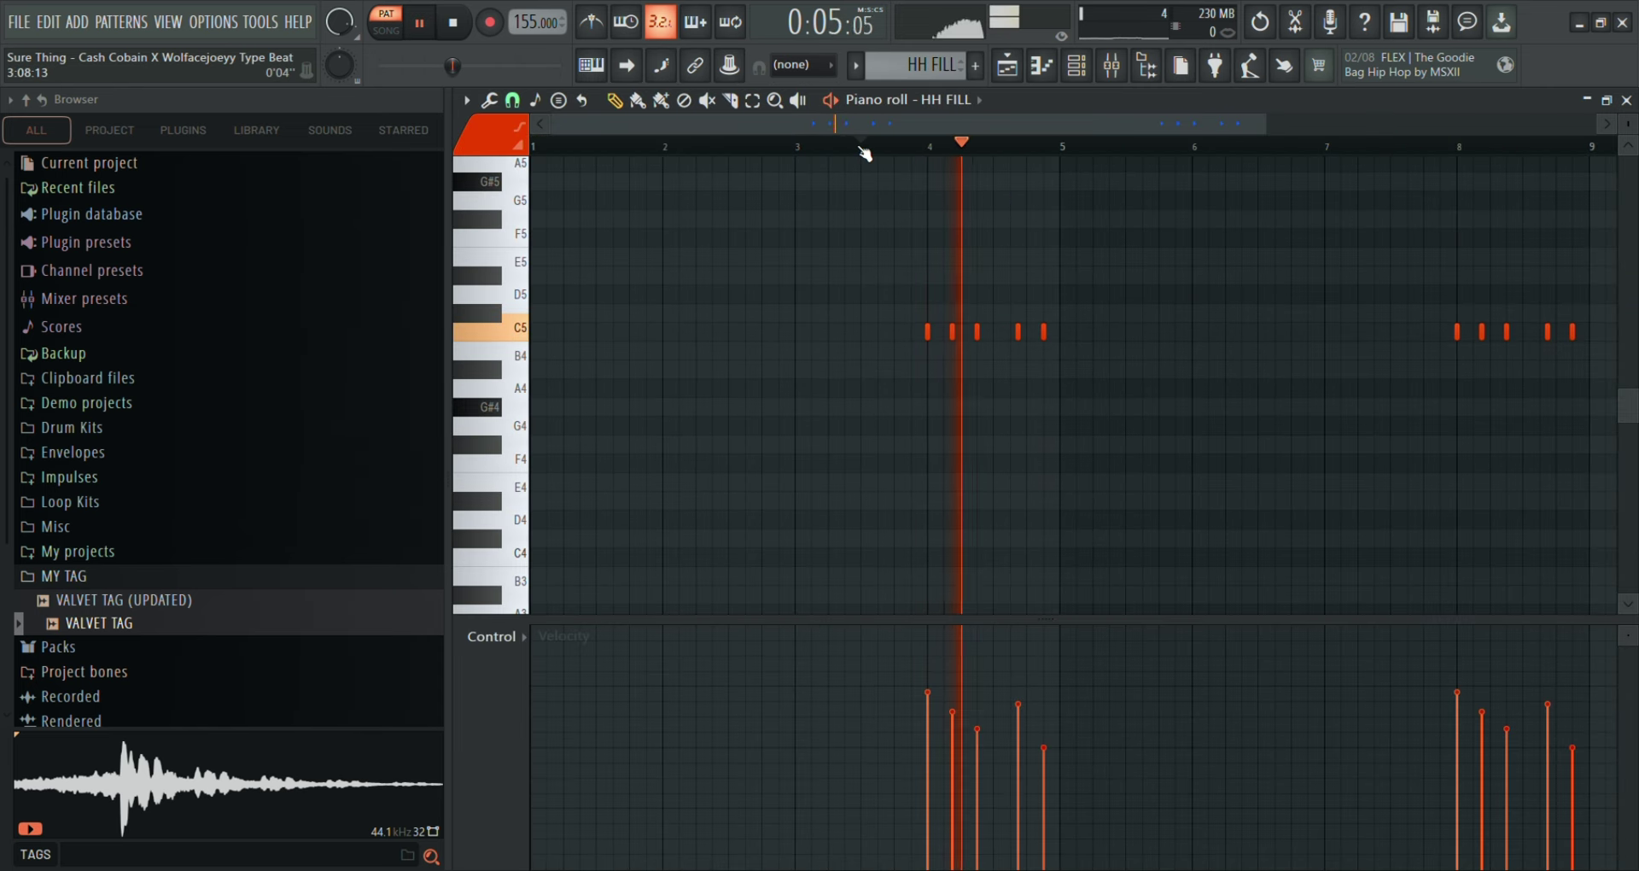
Inspect the HH FILL mixer track's effect slots, return to its notes, and stop playback.
{"action": "left_click", "coordinate": [1111, 69]}
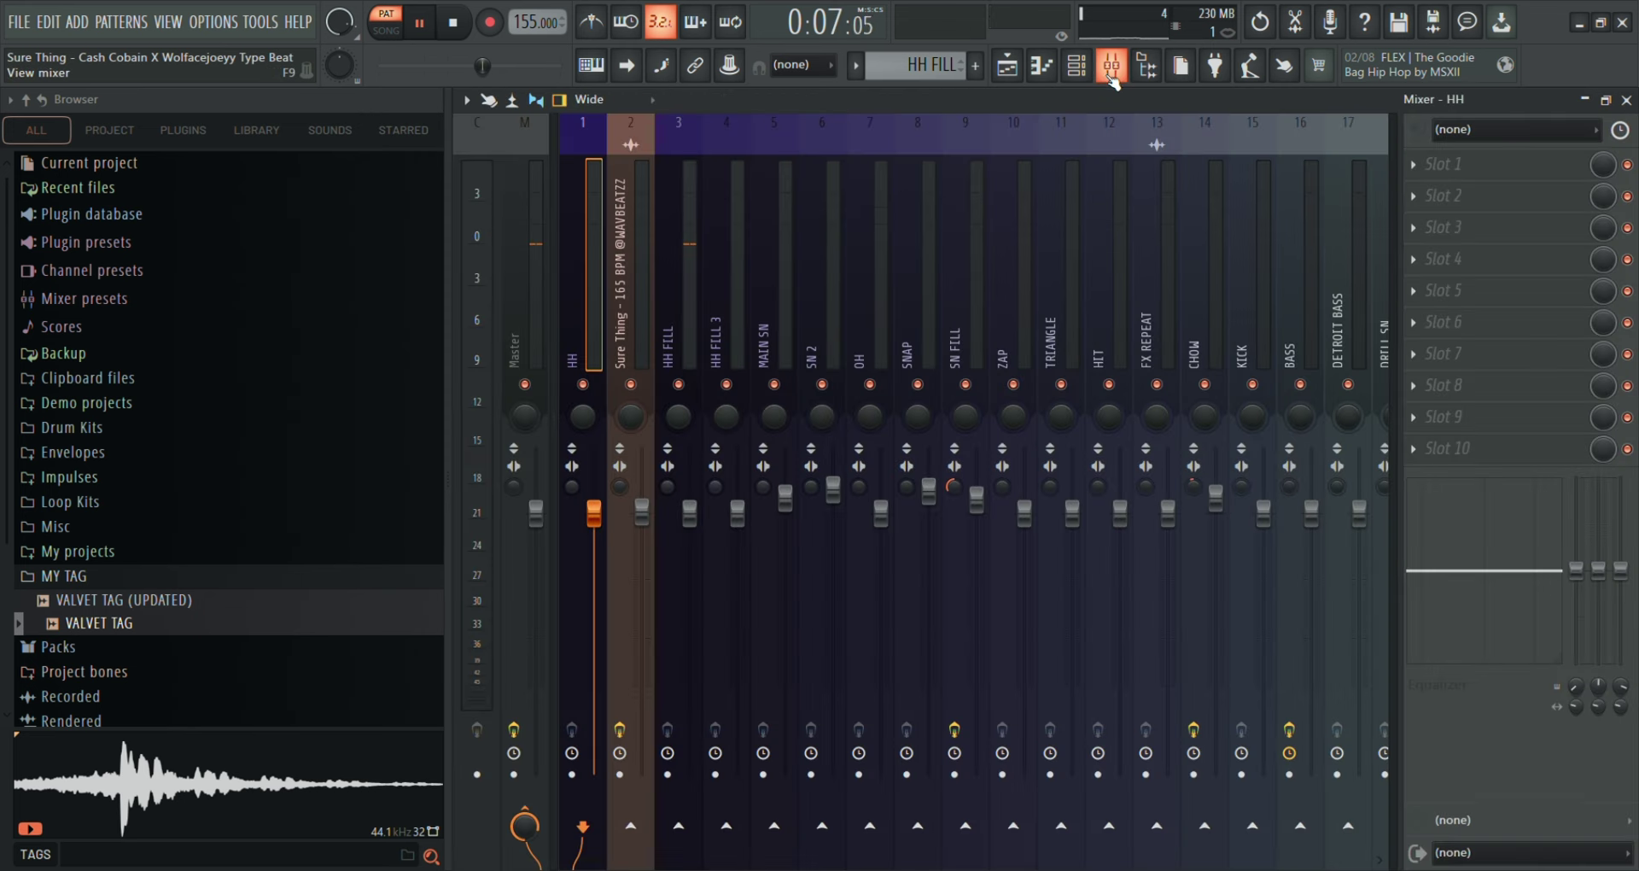
{"action": "left_click", "coordinate": [686, 303]}
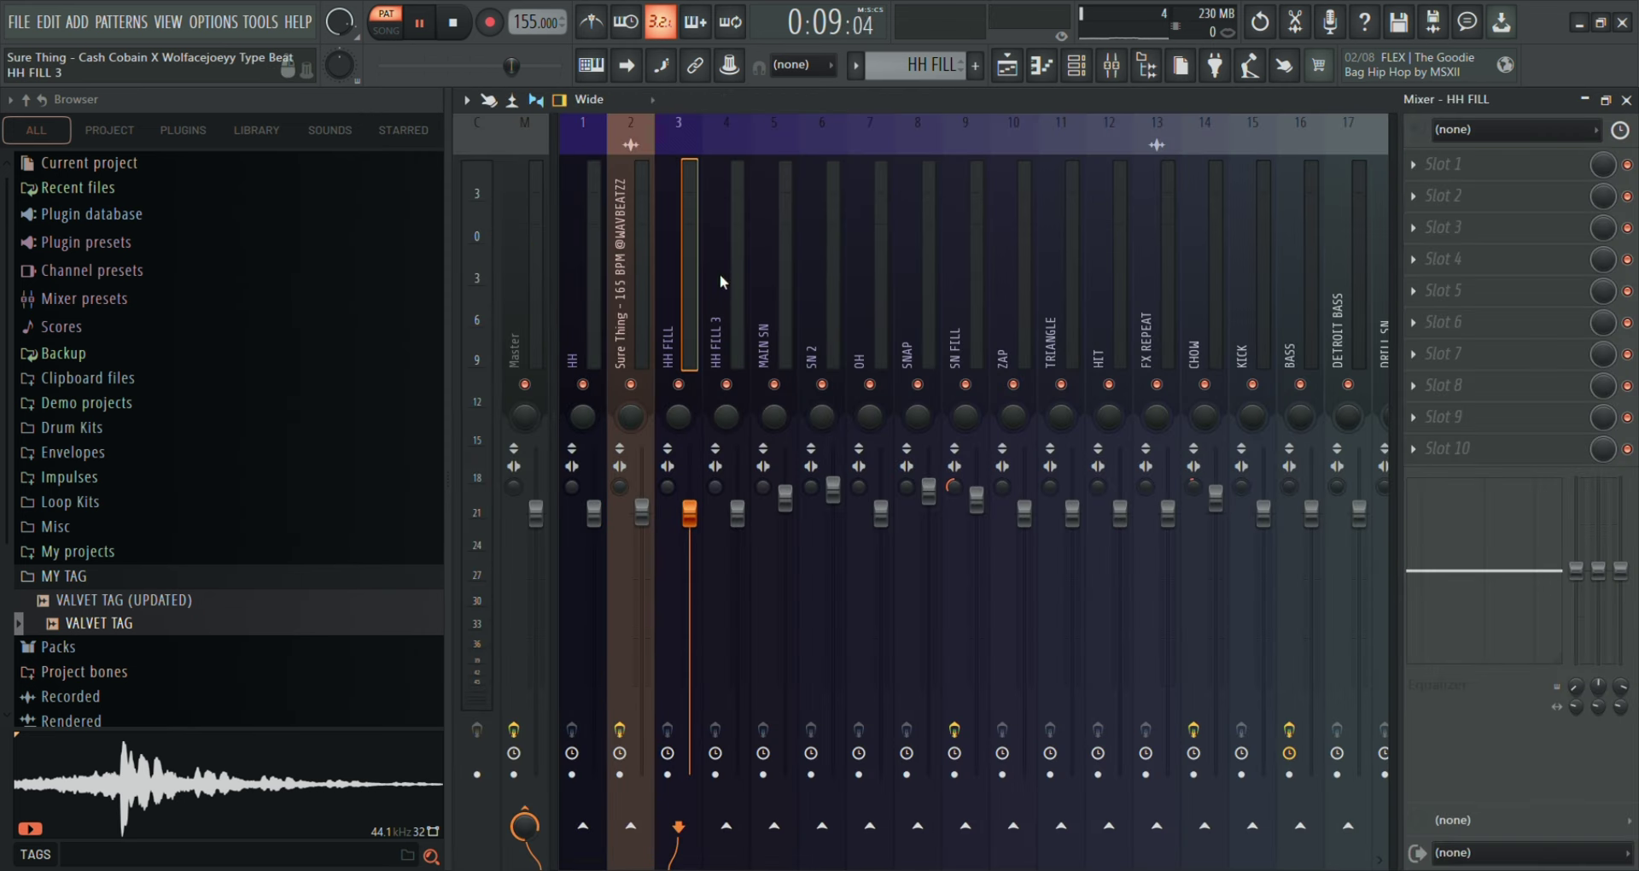
{"action": "left_click", "coordinate": [1040, 68]}
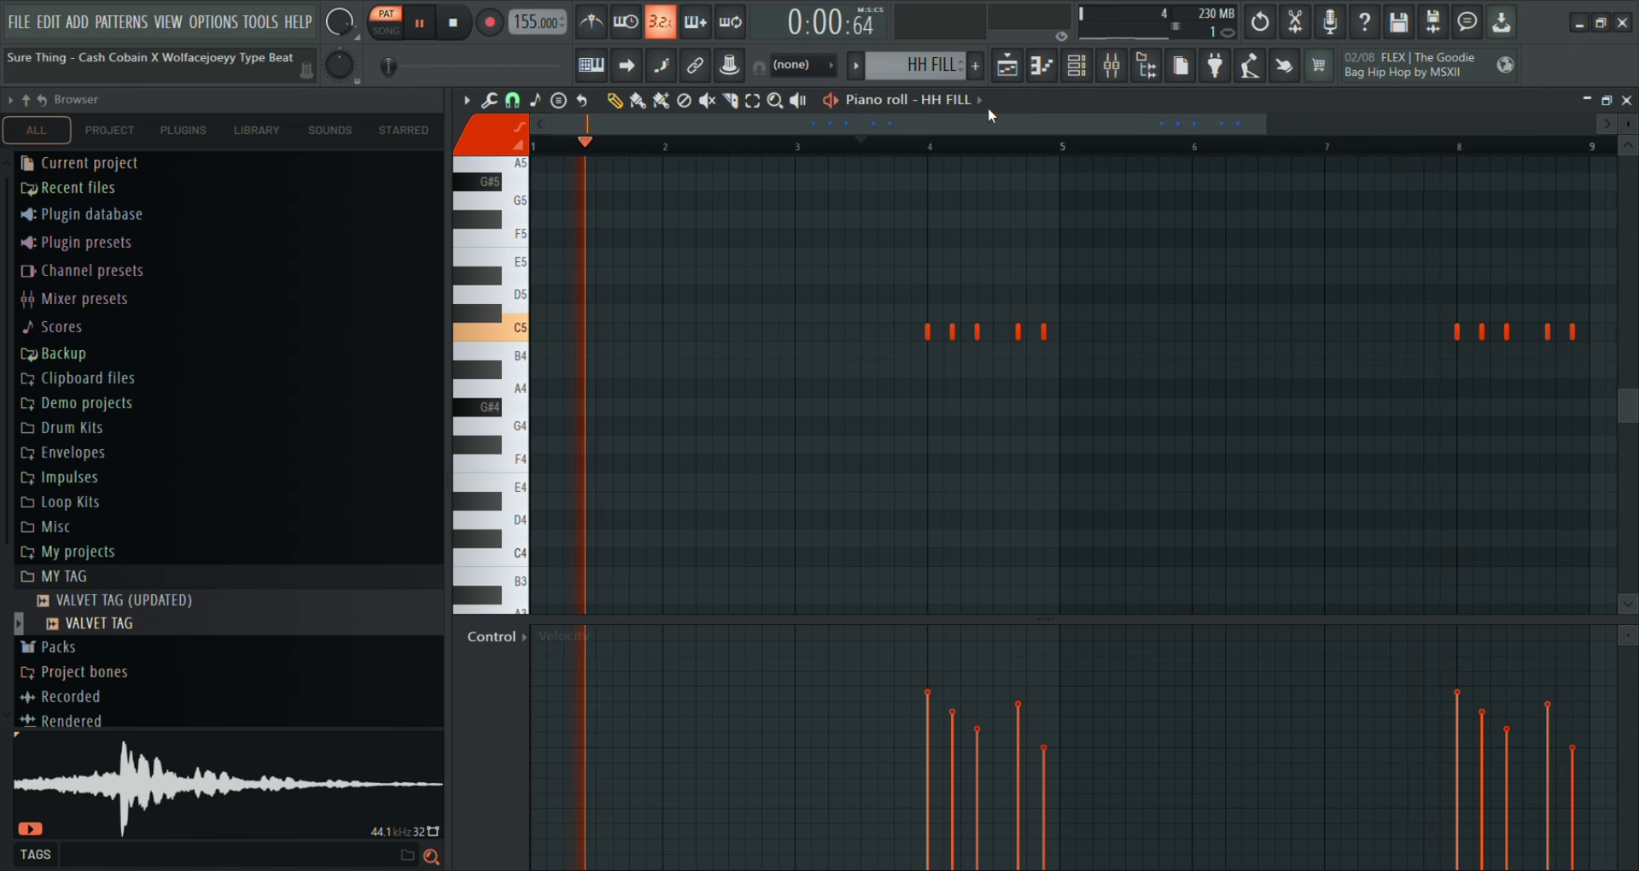
{"action": "key", "text": "space"}
Open the HH FILL 3 pattern in the piano roll, play it from bar 2 through its last notes, and stop.
{"action": "left_click", "coordinate": [1007, 70]}
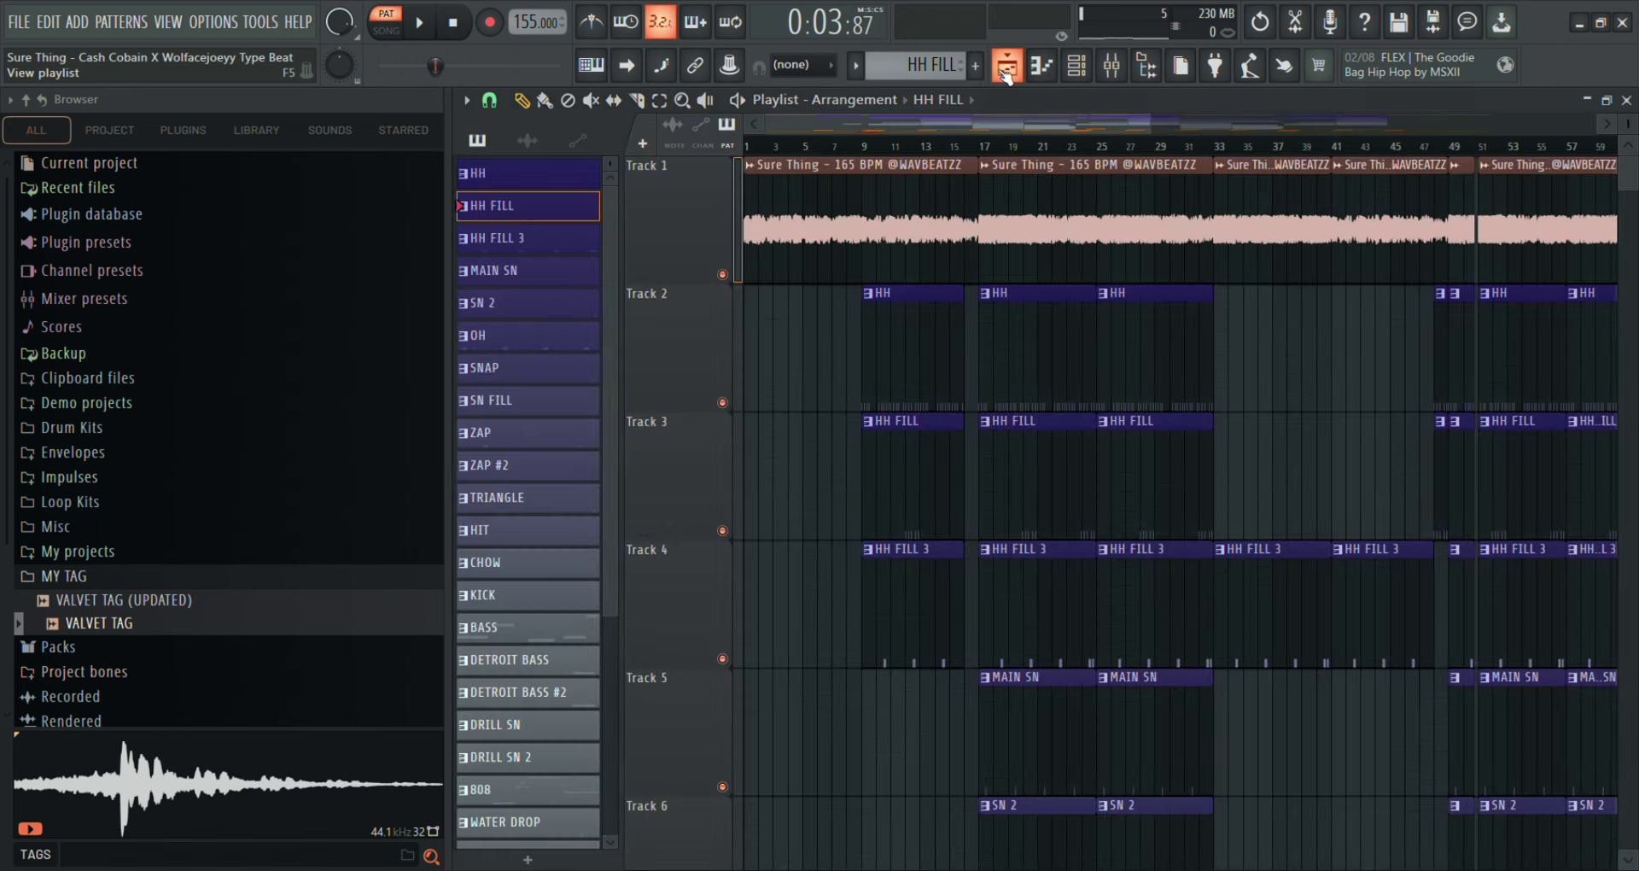
{"action": "left_click", "coordinate": [564, 237]}
{"action": "key", "text": "F7"}
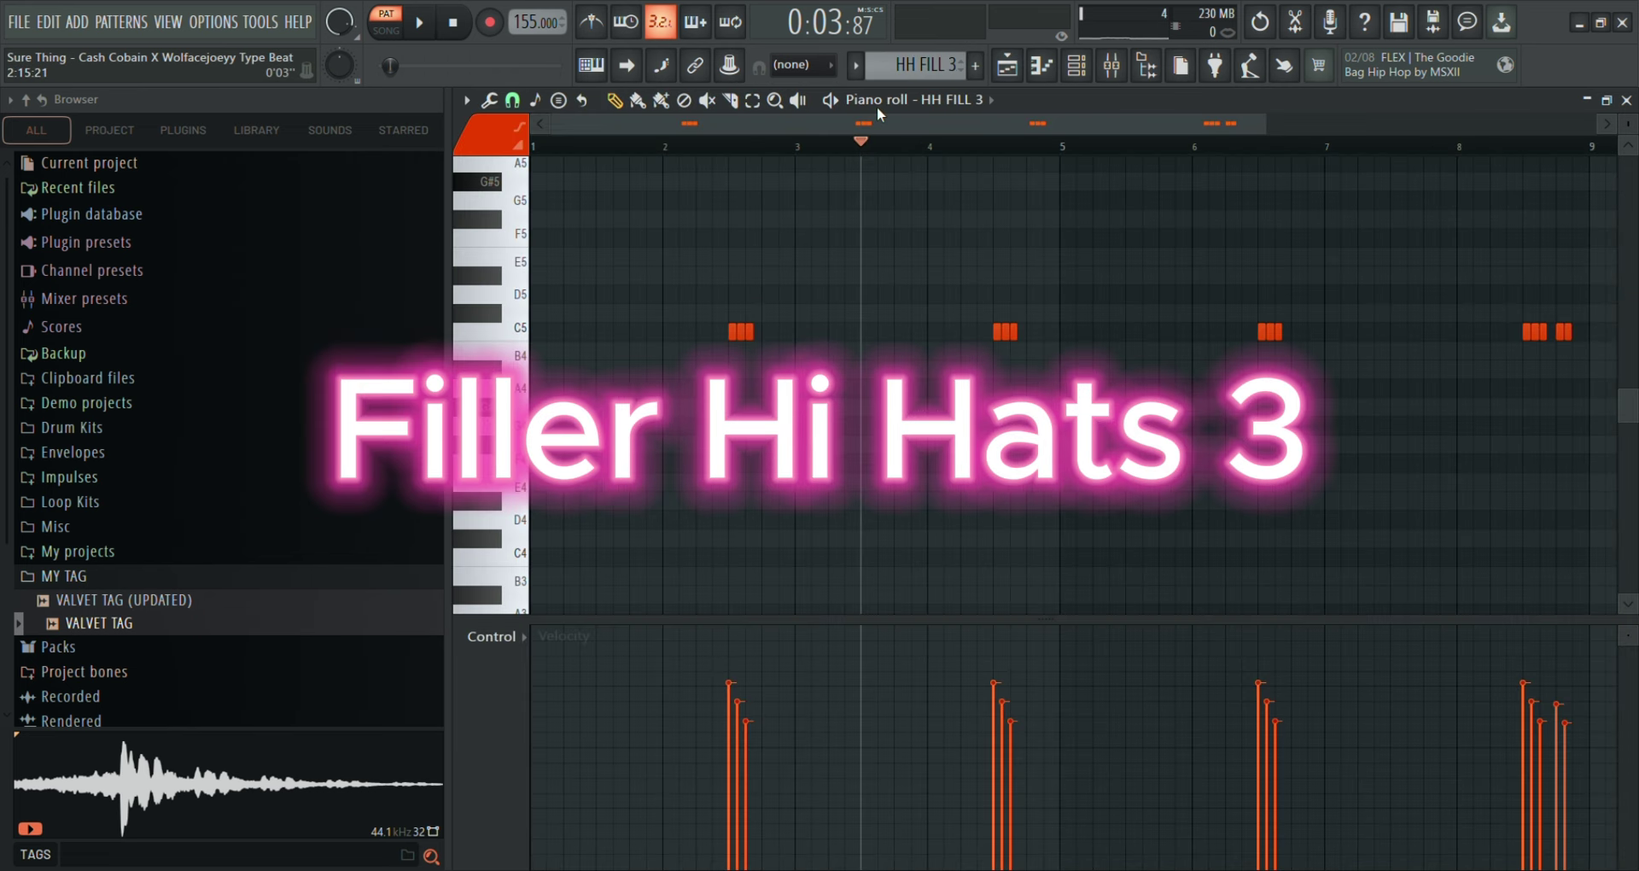
{"action": "left_click", "coordinate": [681, 149]}
{"action": "key", "text": "space"}
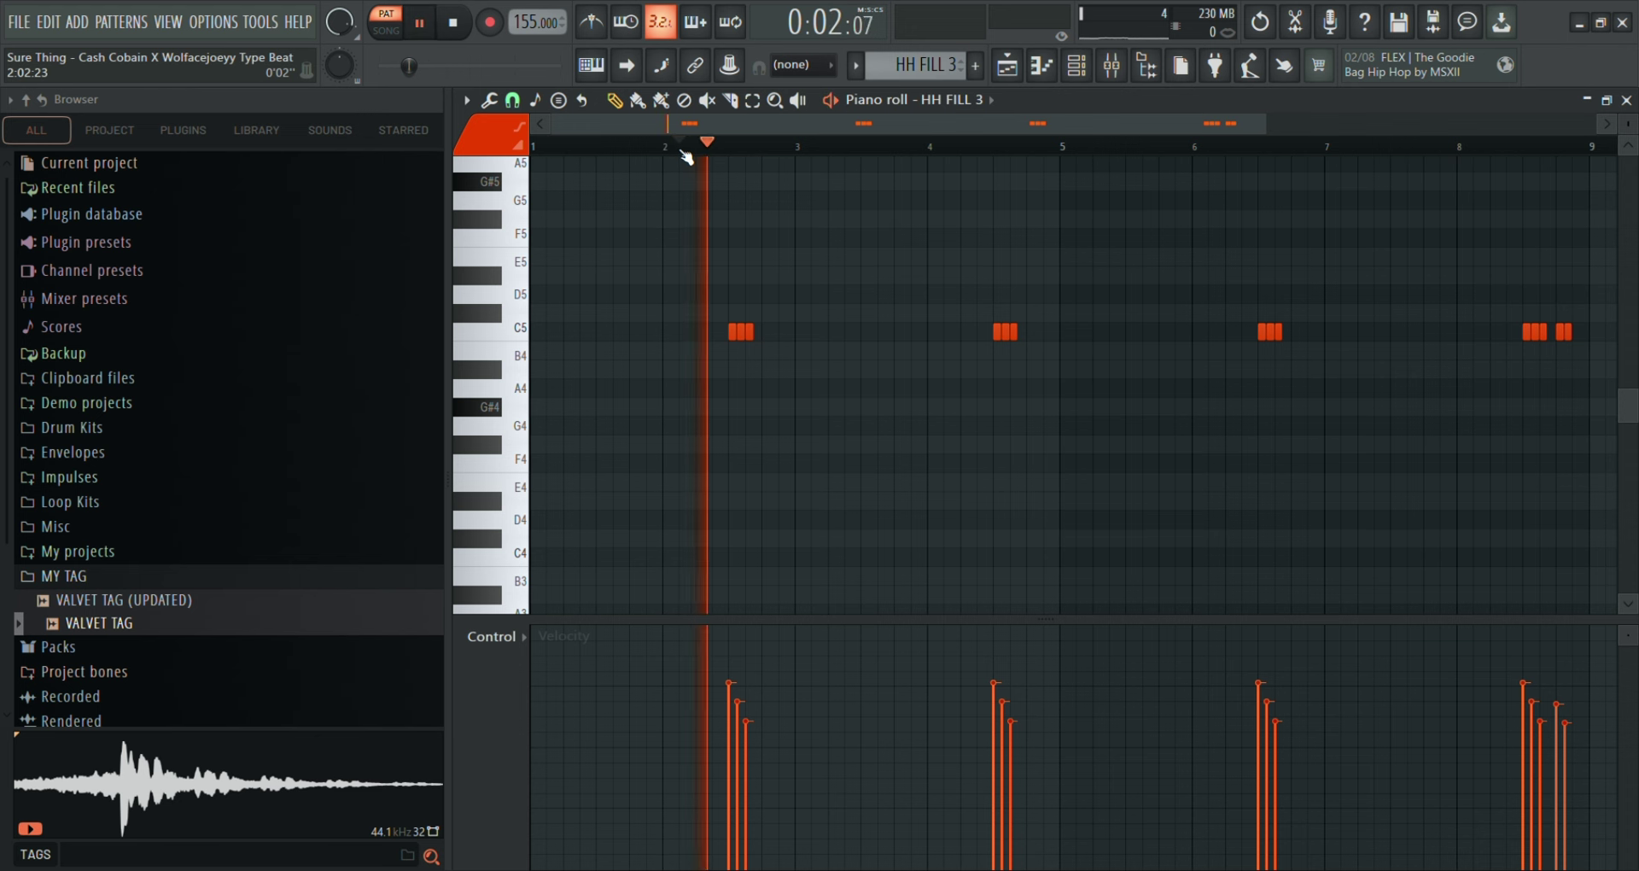
{"action": "left_click_drag", "start_coordinate": [709, 127], "coordinate": [796, 106]}
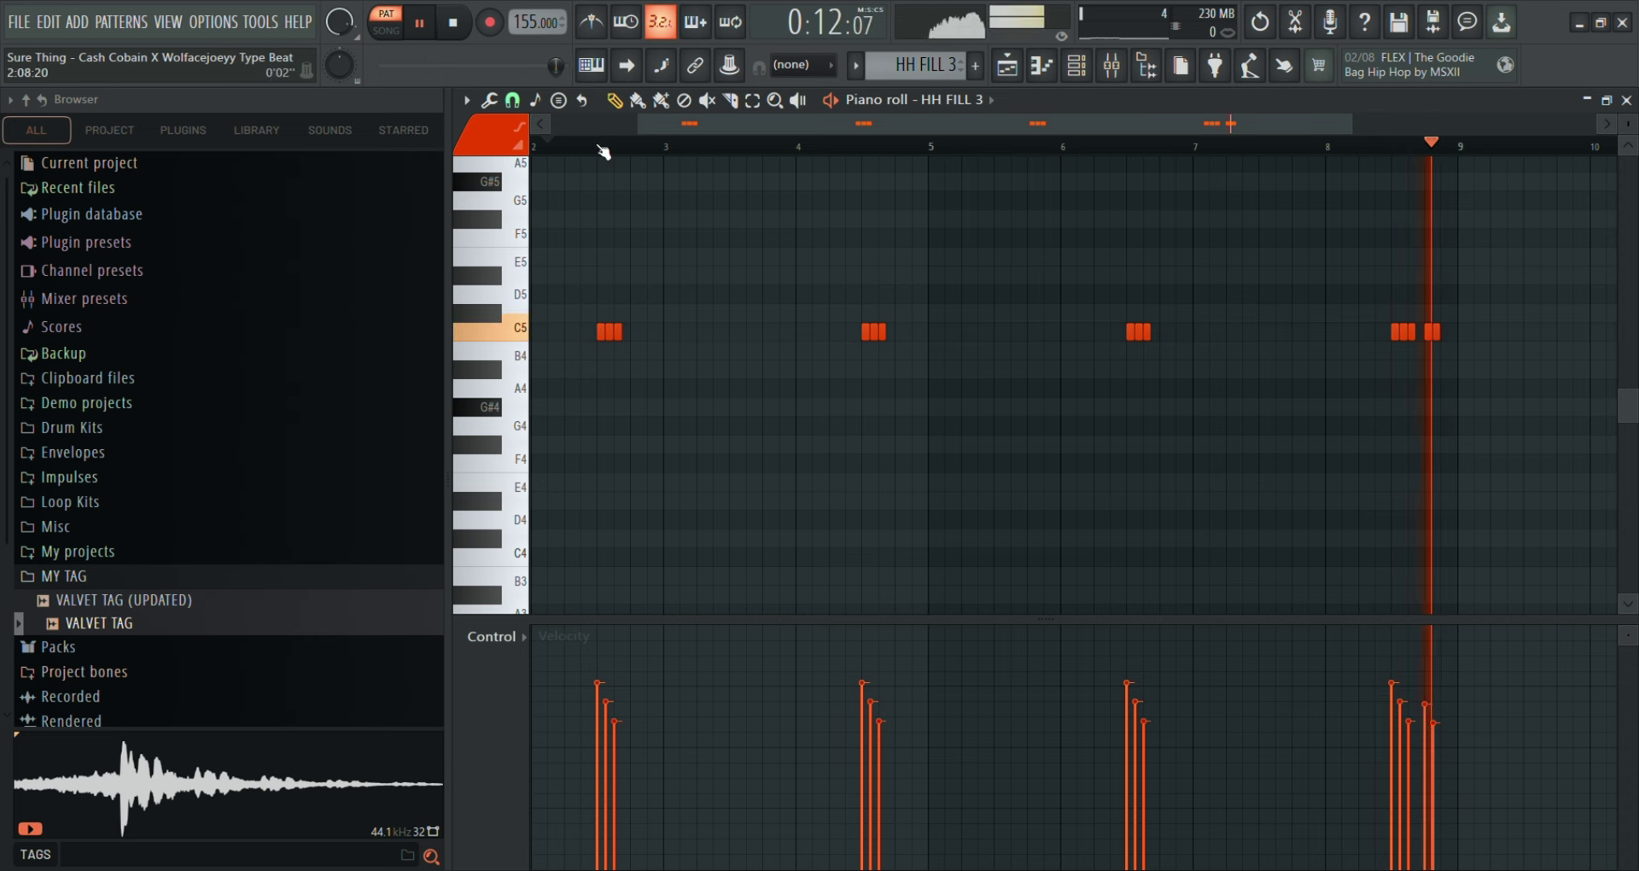
{"action": "left_click", "coordinate": [453, 23]}
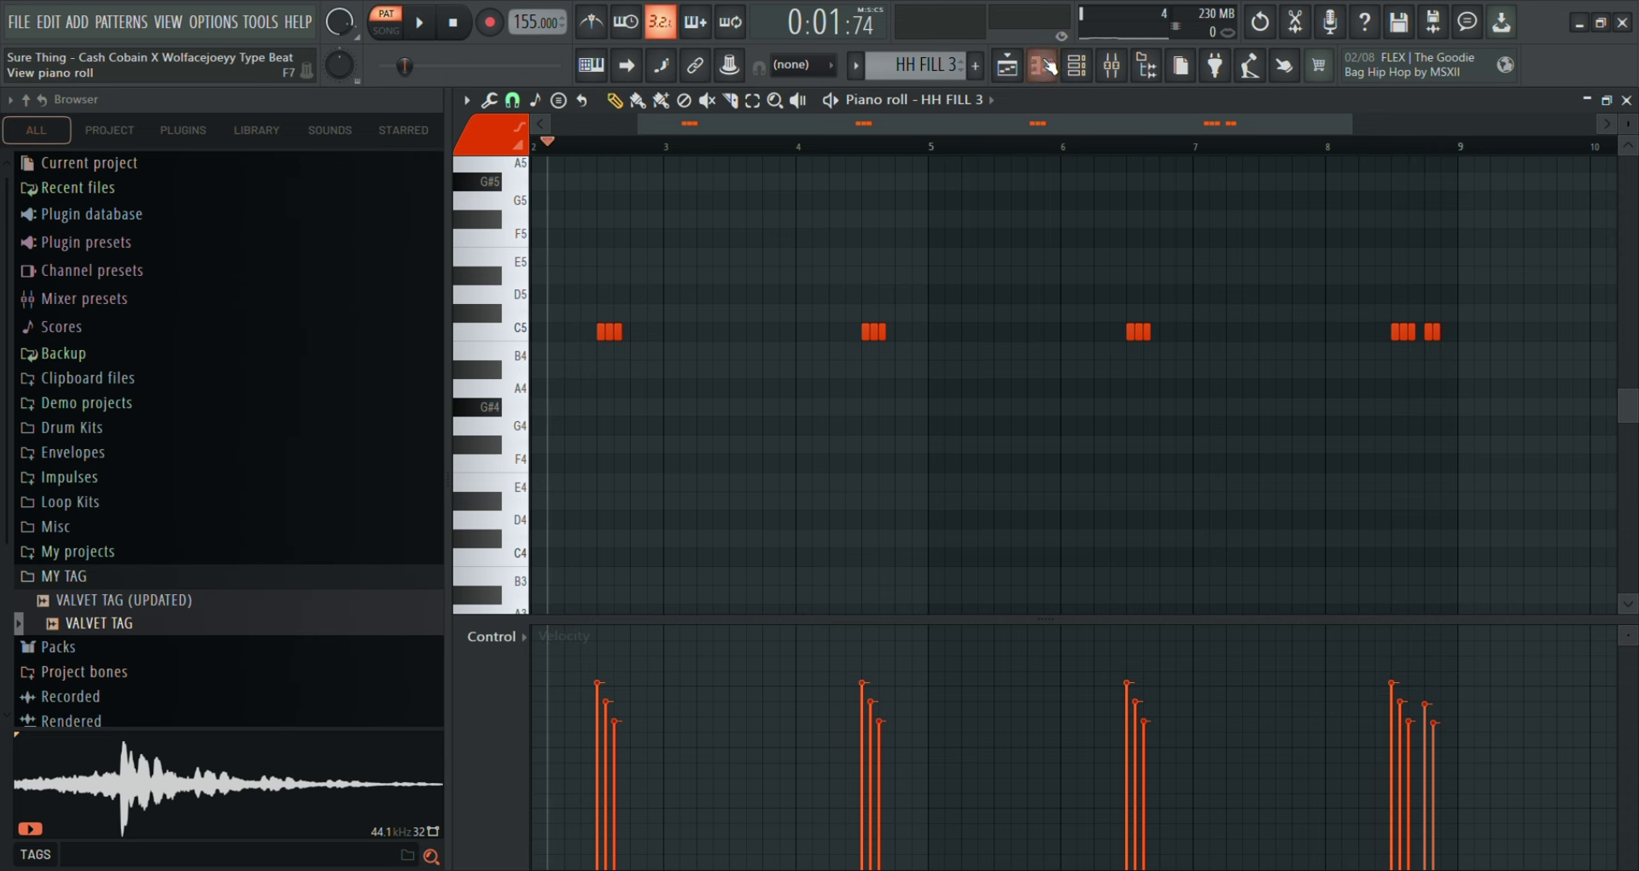
Open the MAIN SN pattern in the piano roll and play it from the beginning.
{"action": "left_click", "coordinate": [1008, 68]}
{"action": "left_click", "coordinate": [495, 270]}
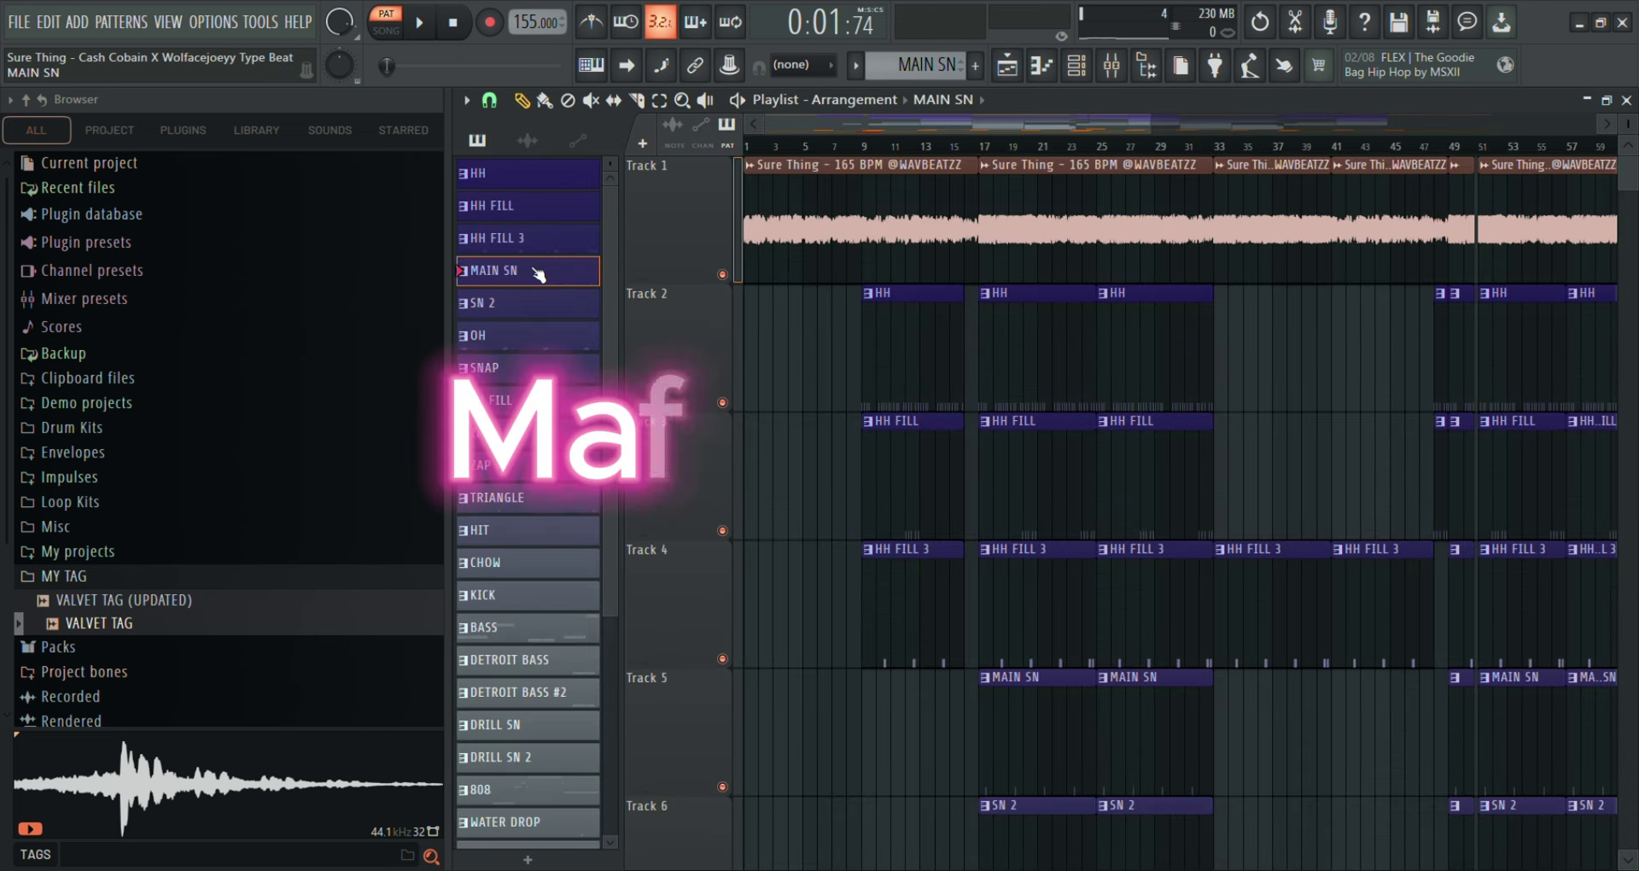
{"action": "key", "text": "F7"}
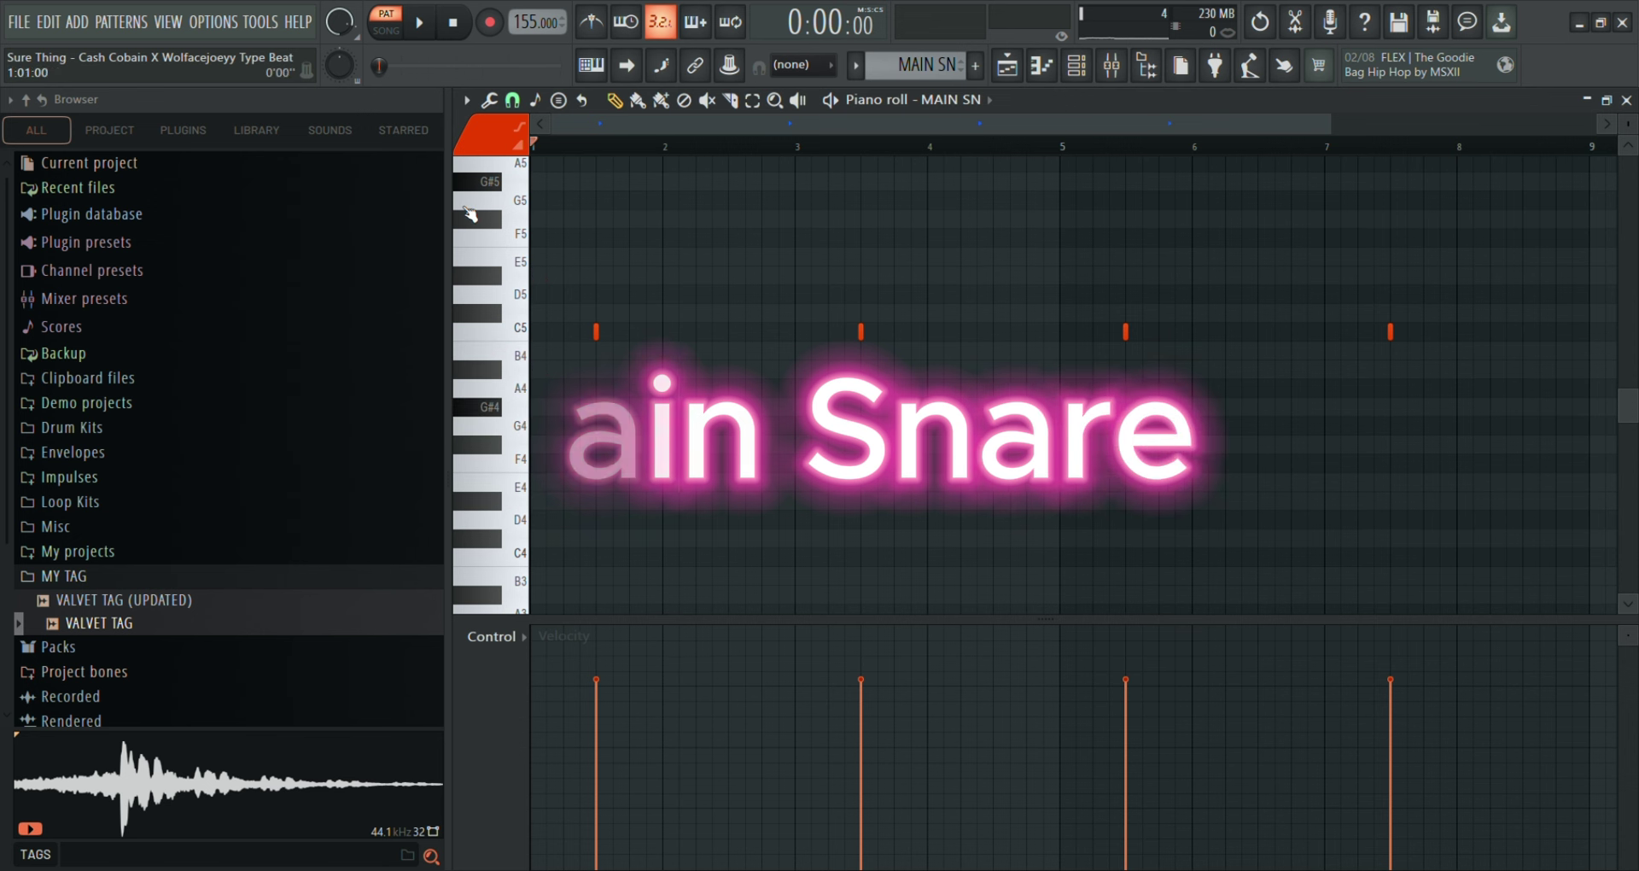
{"action": "key", "text": "space"}
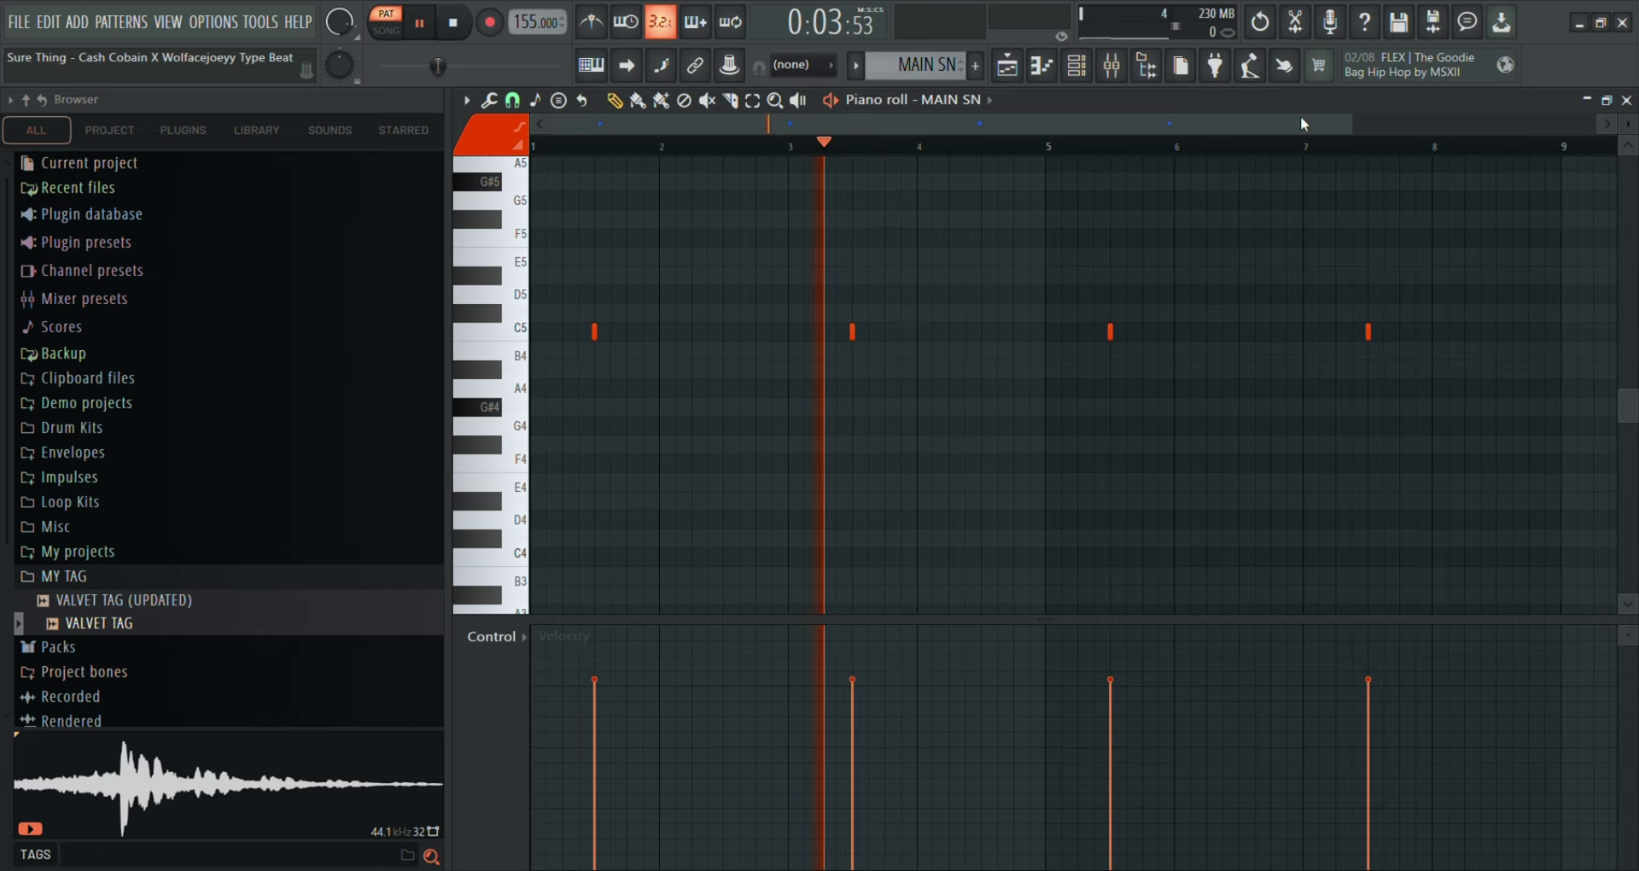
Inspect the MAIN SN mixer track's effect slots, return to the snare notes, and stop playback.
{"action": "left_click", "coordinate": [1119, 74]}
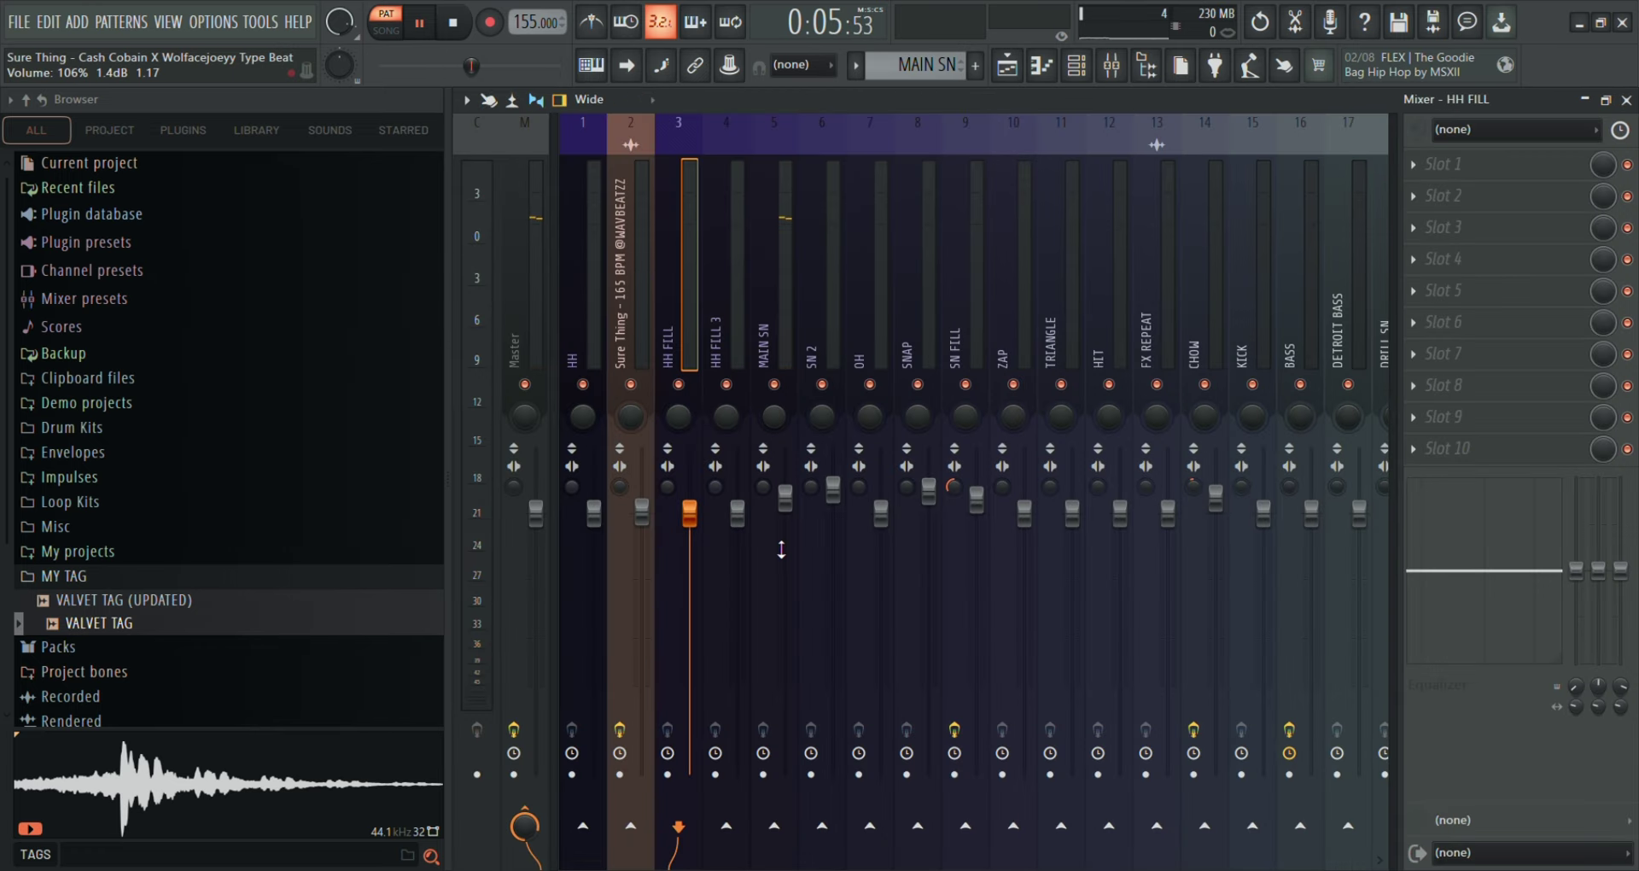
{"action": "left_click", "coordinate": [785, 343]}
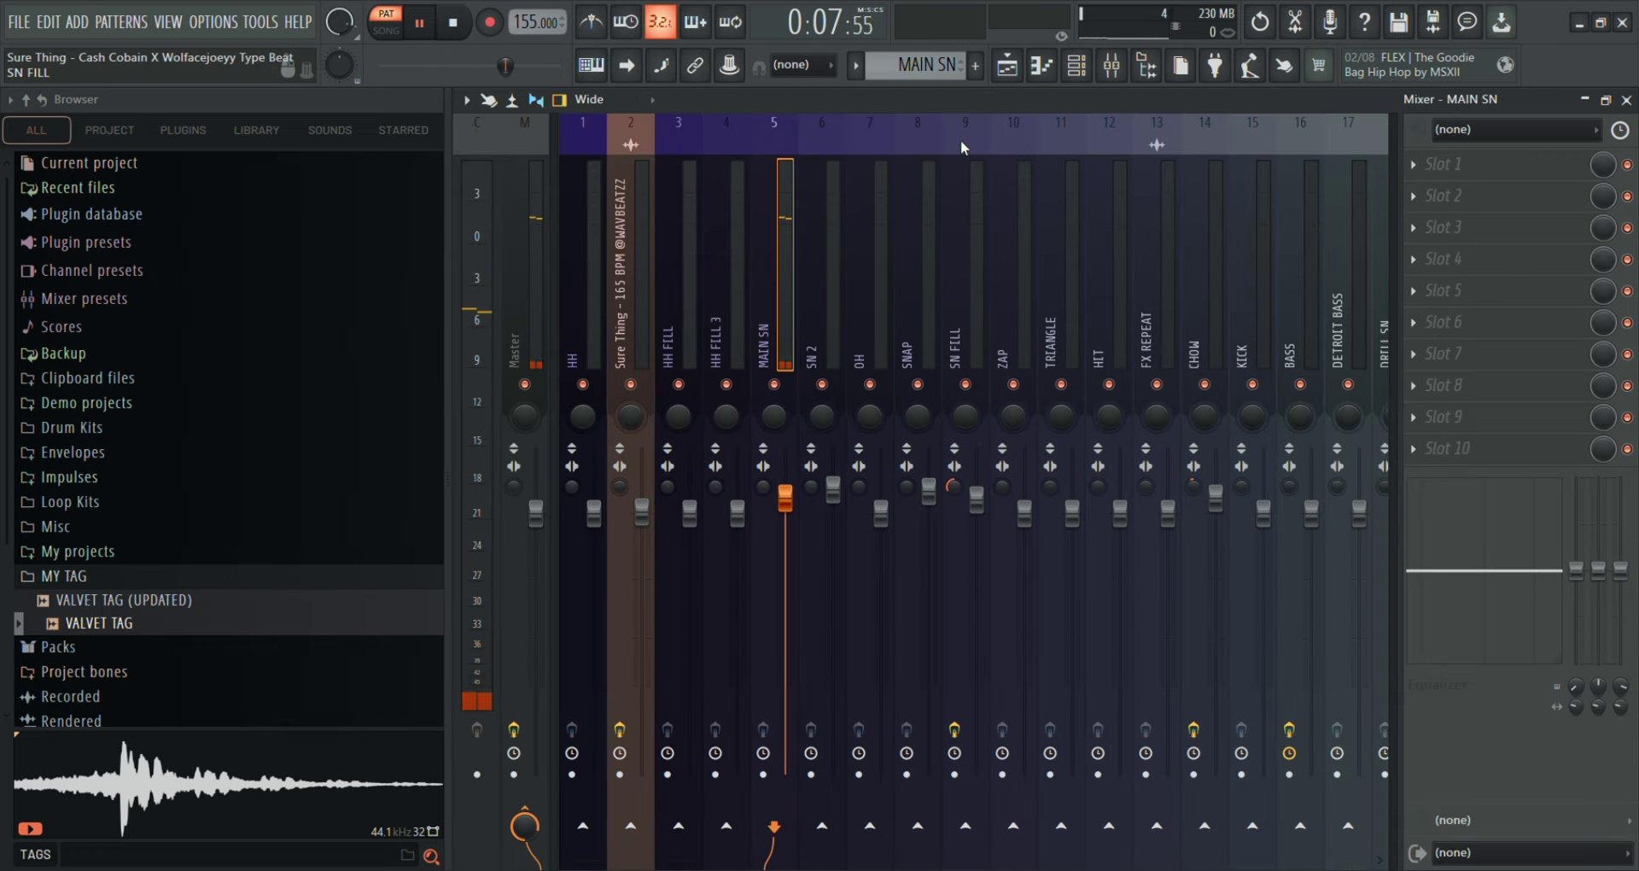
{"action": "left_click", "coordinate": [1020, 76]}
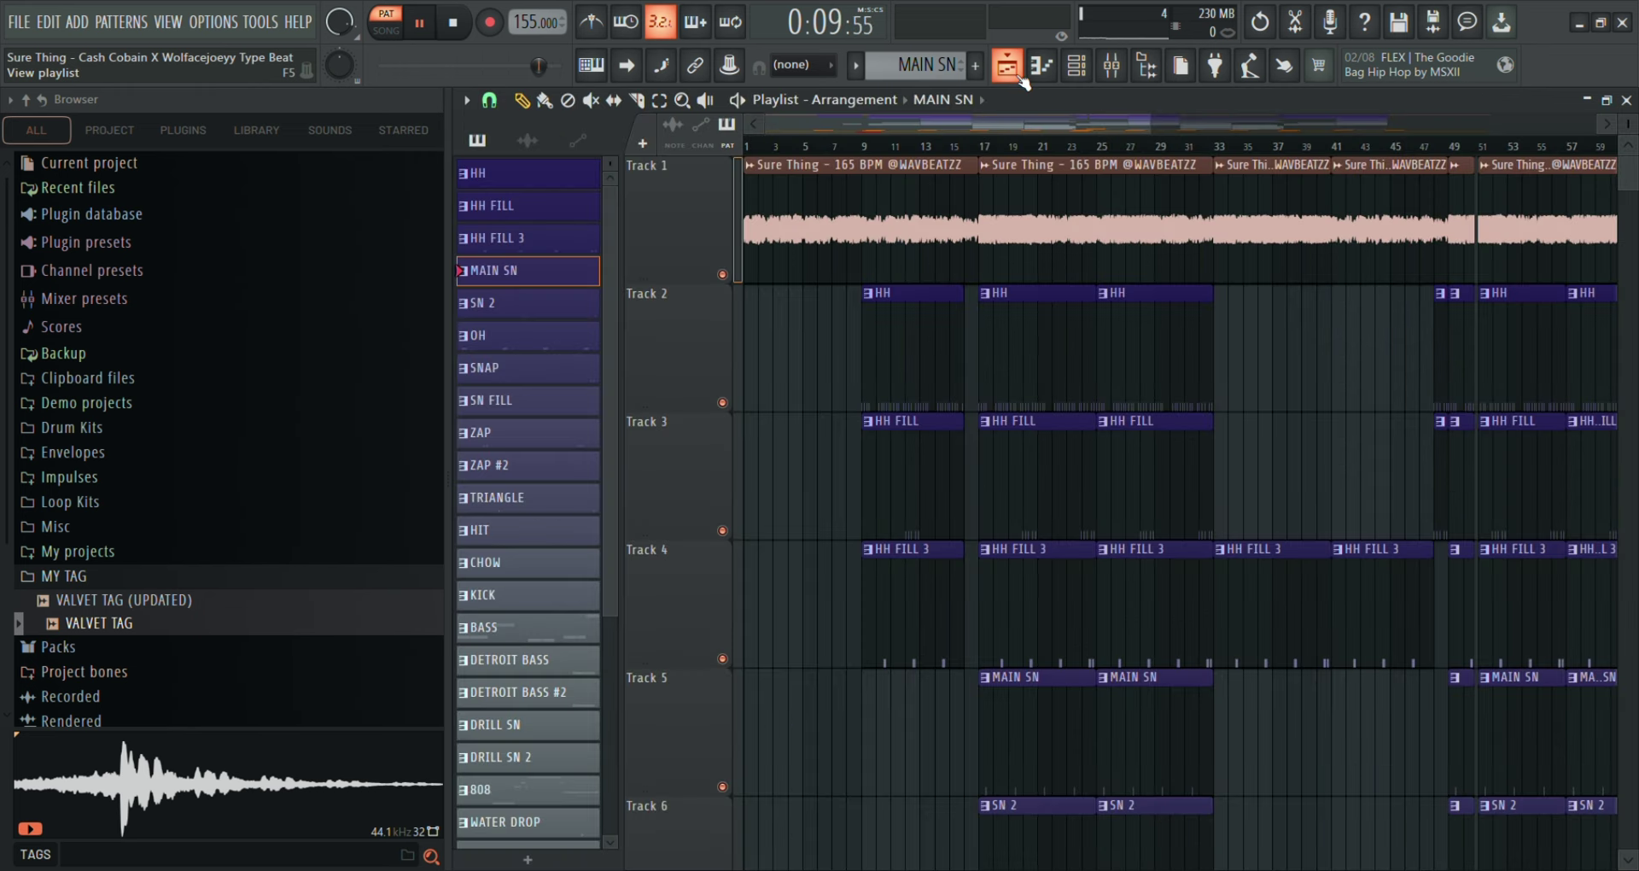
{"action": "left_click", "coordinate": [1048, 70]}
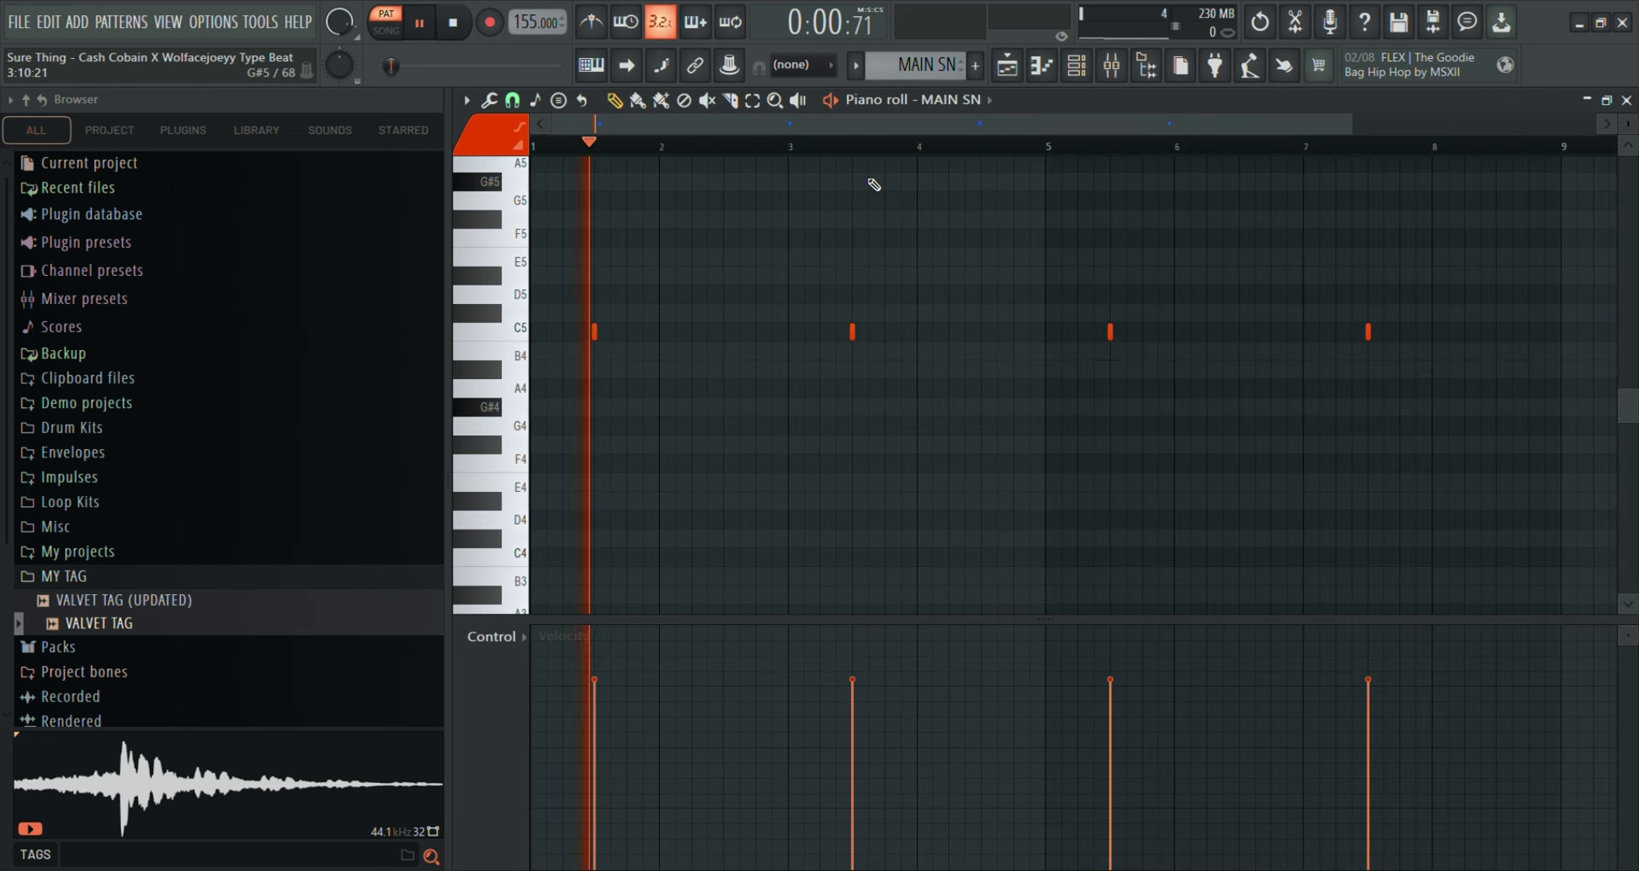
{"action": "key", "text": "space"}
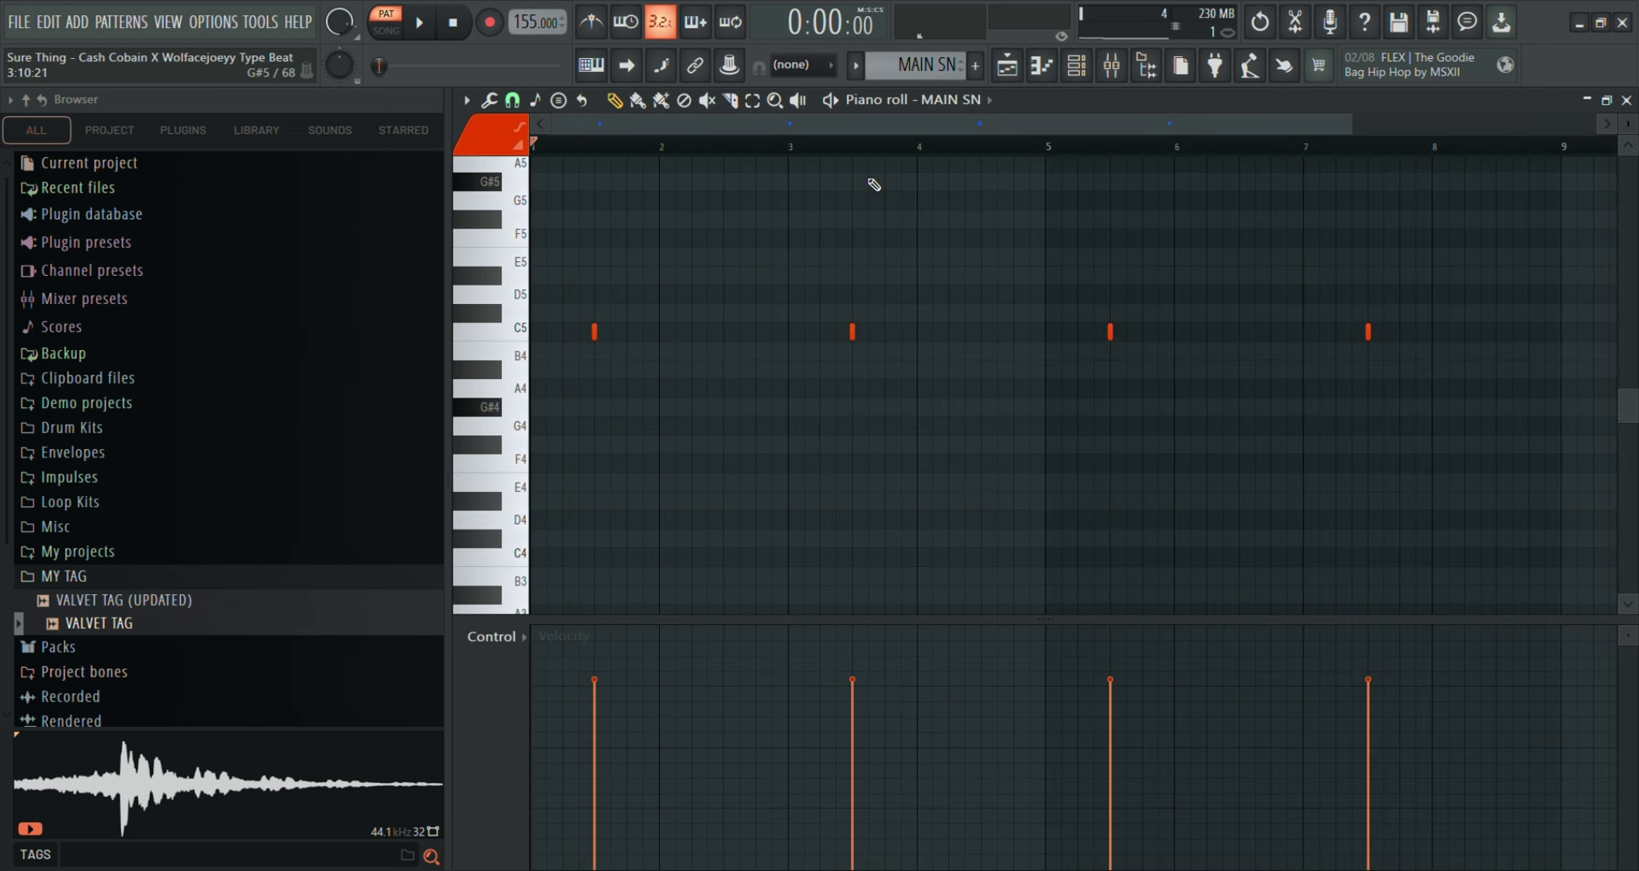
Open the SN 2 pattern in the piano roll, play it from the middle of bar 3 through both notes, and stop.
{"action": "left_click", "coordinate": [1007, 65]}
{"action": "left_click", "coordinate": [581, 330]}
{"action": "key", "text": "F7"}
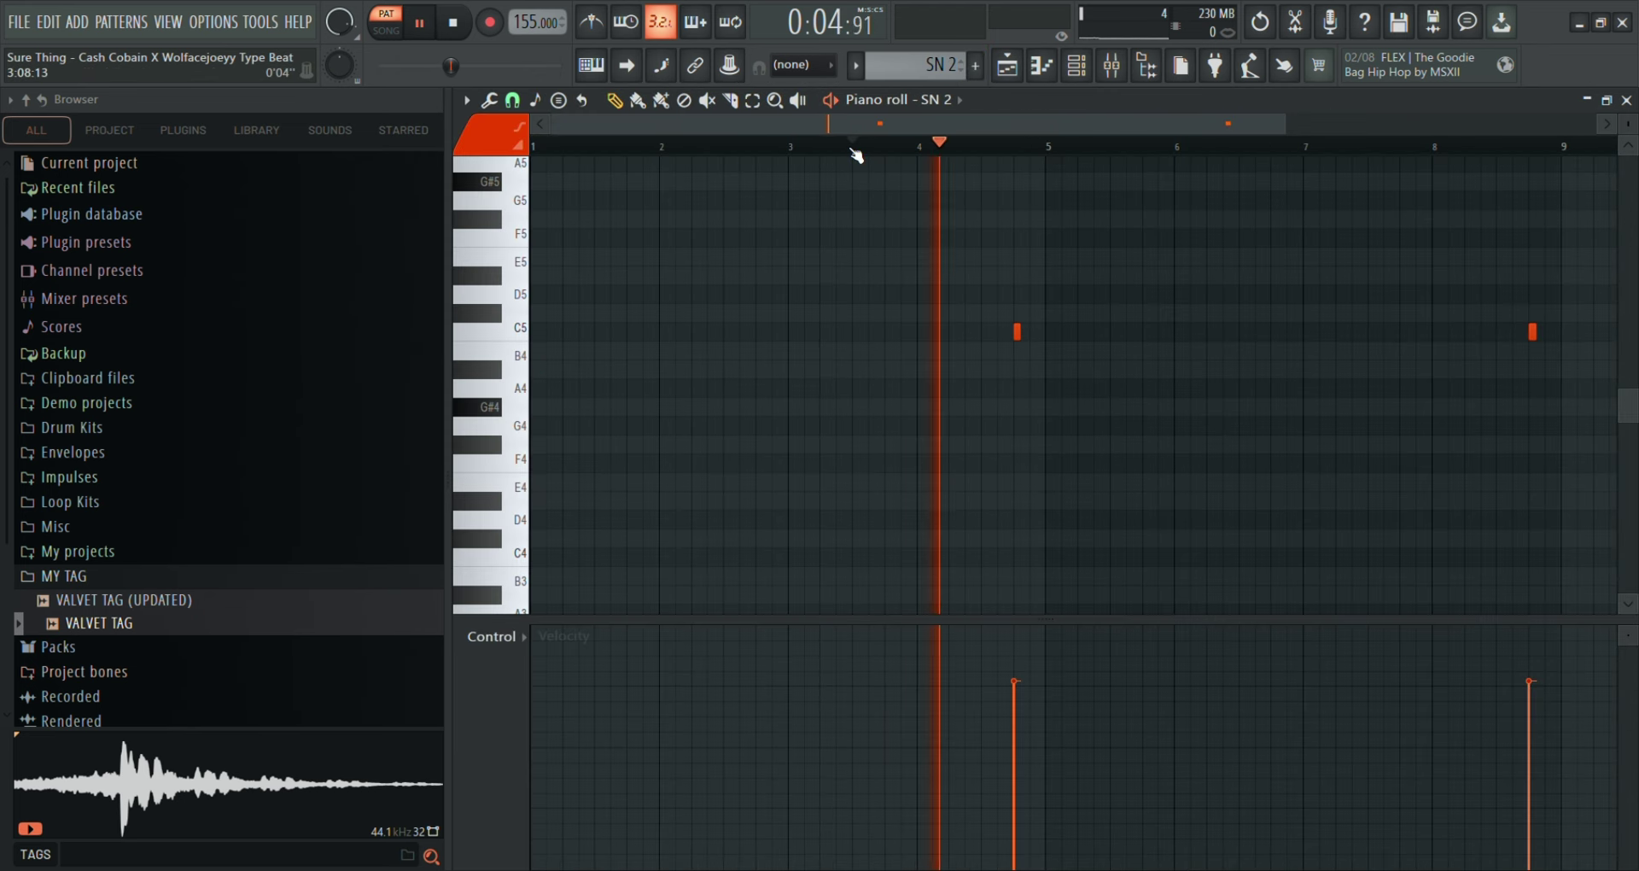
{"action": "left_click_drag", "start_coordinate": [858, 127], "coordinate": [970, 125]}
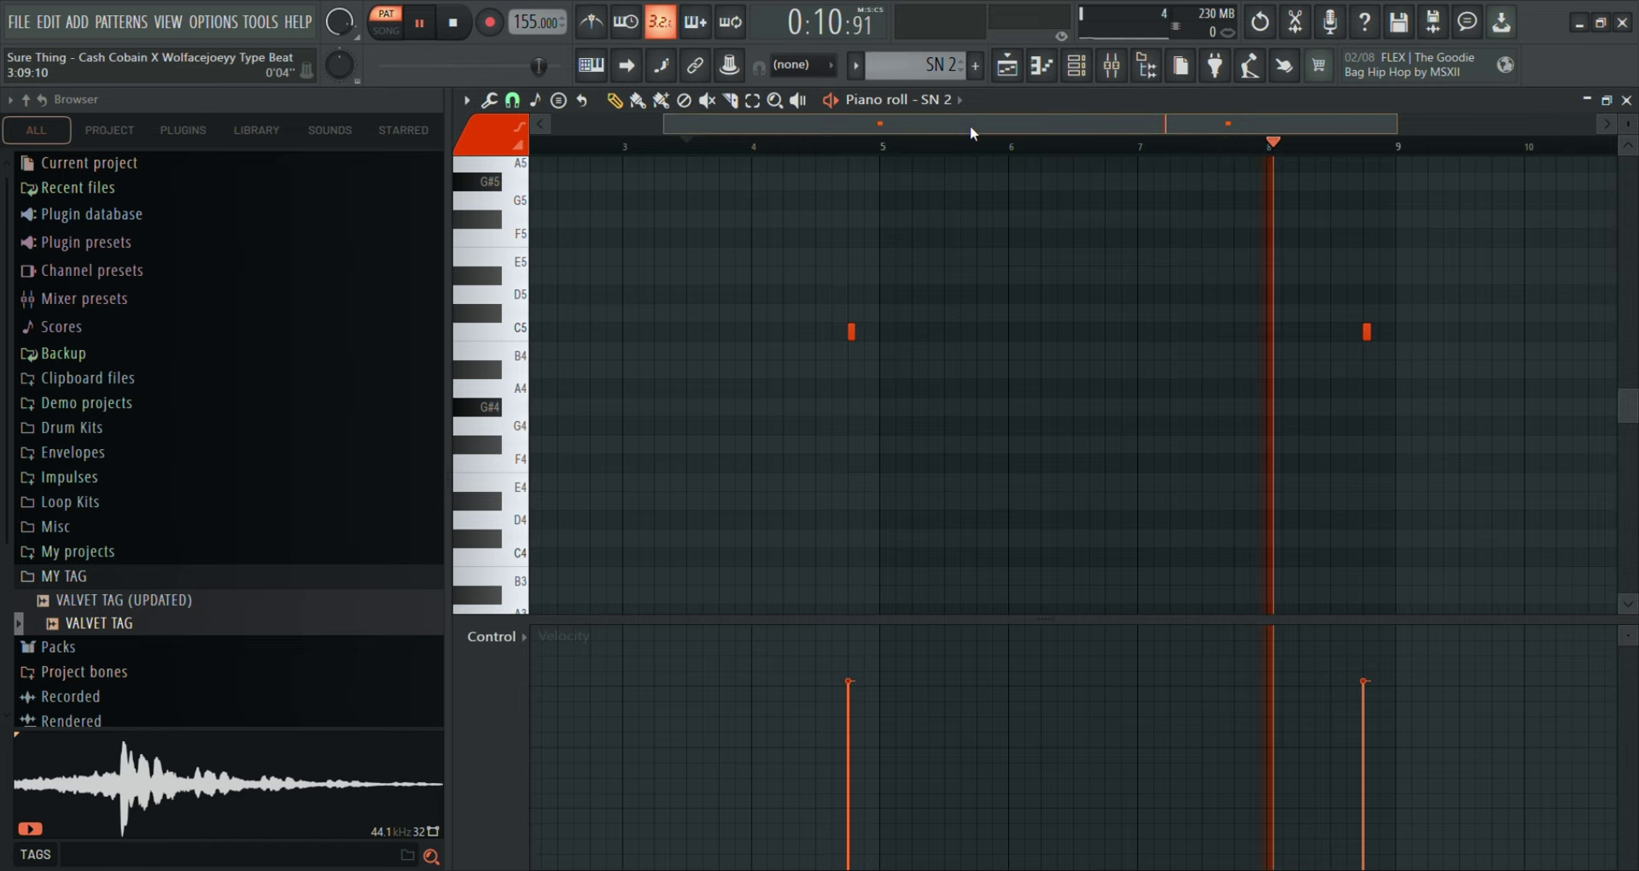
{"action": "left_click_drag", "start_coordinate": [970, 124], "coordinate": [853, 151]}
{"action": "key", "text": "space"}
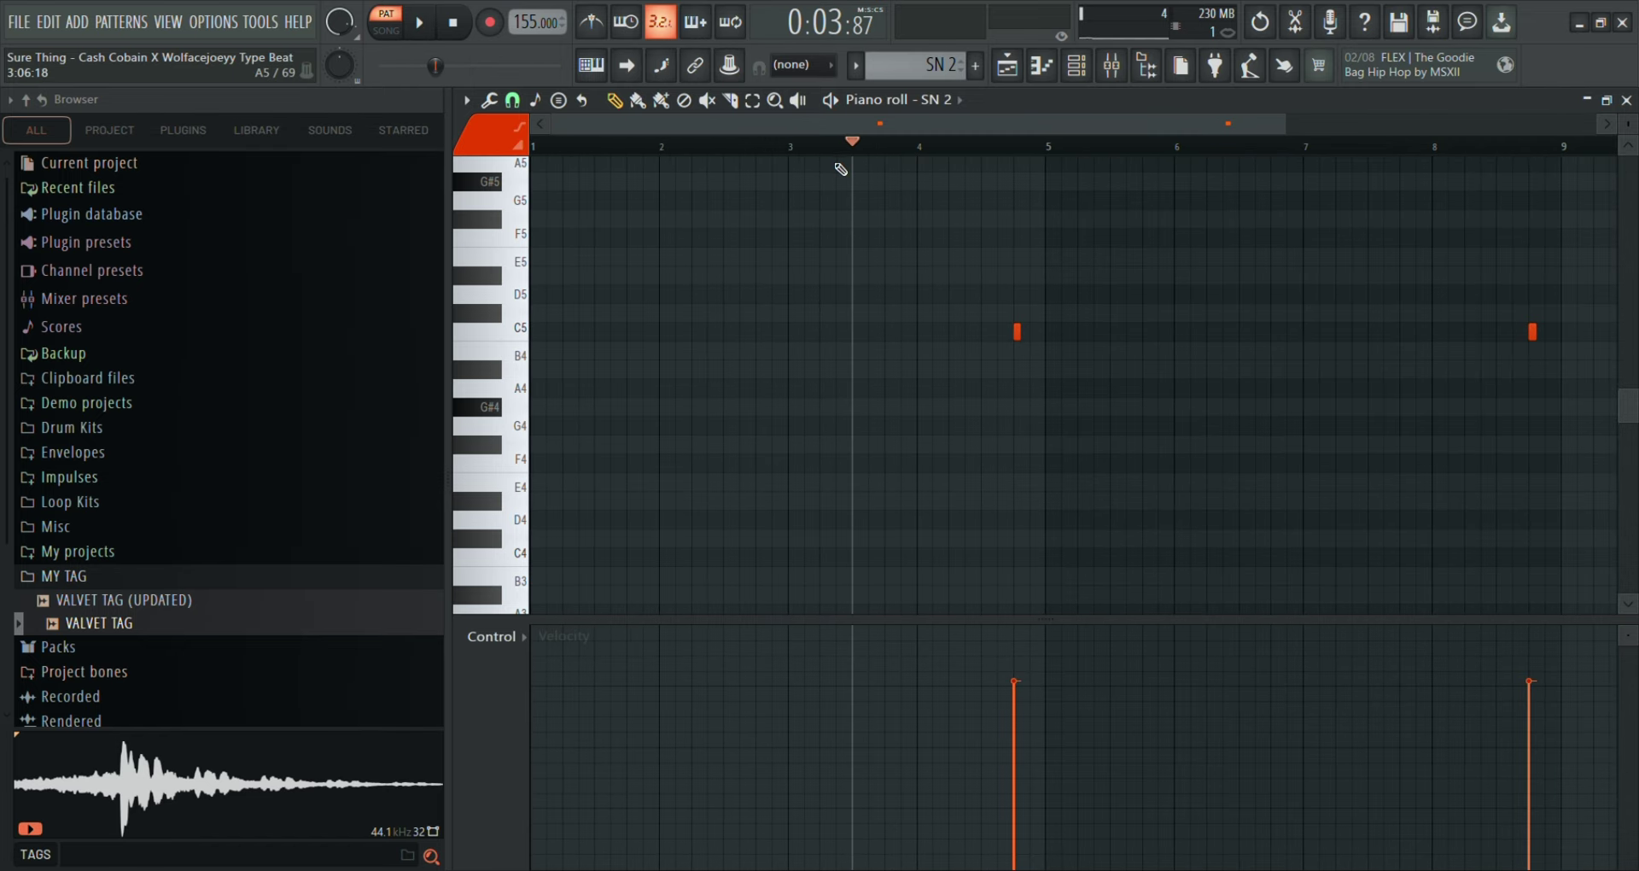
Open the OH pattern in the piano roll and play its open-hat notes.
{"action": "left_click", "coordinate": [1005, 70]}
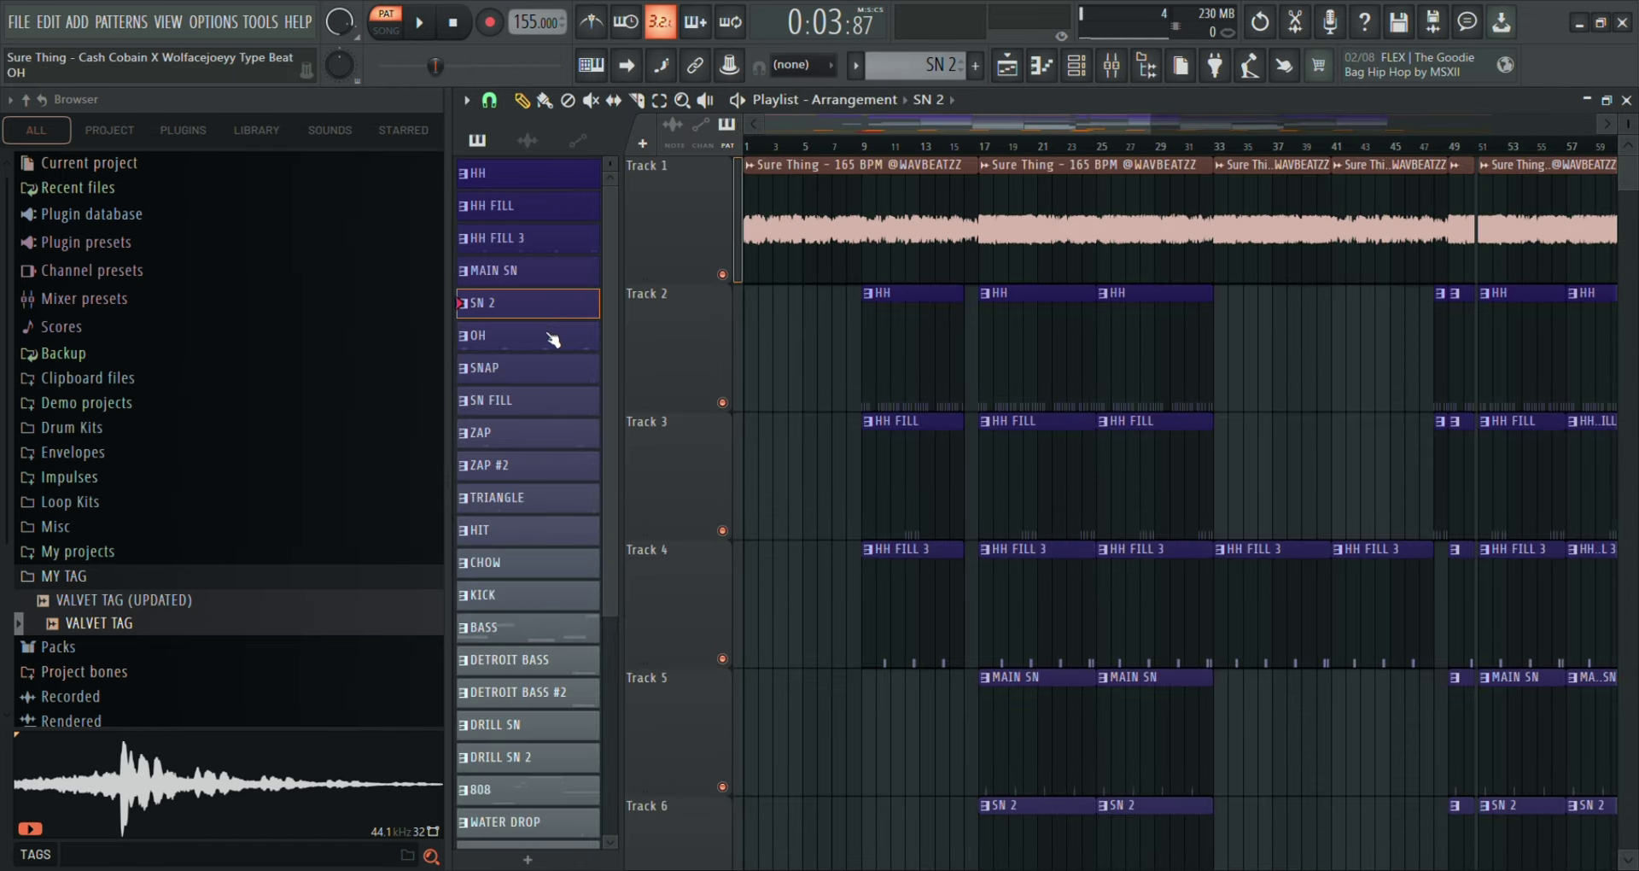
{"action": "double_click", "coordinate": [551, 341]}
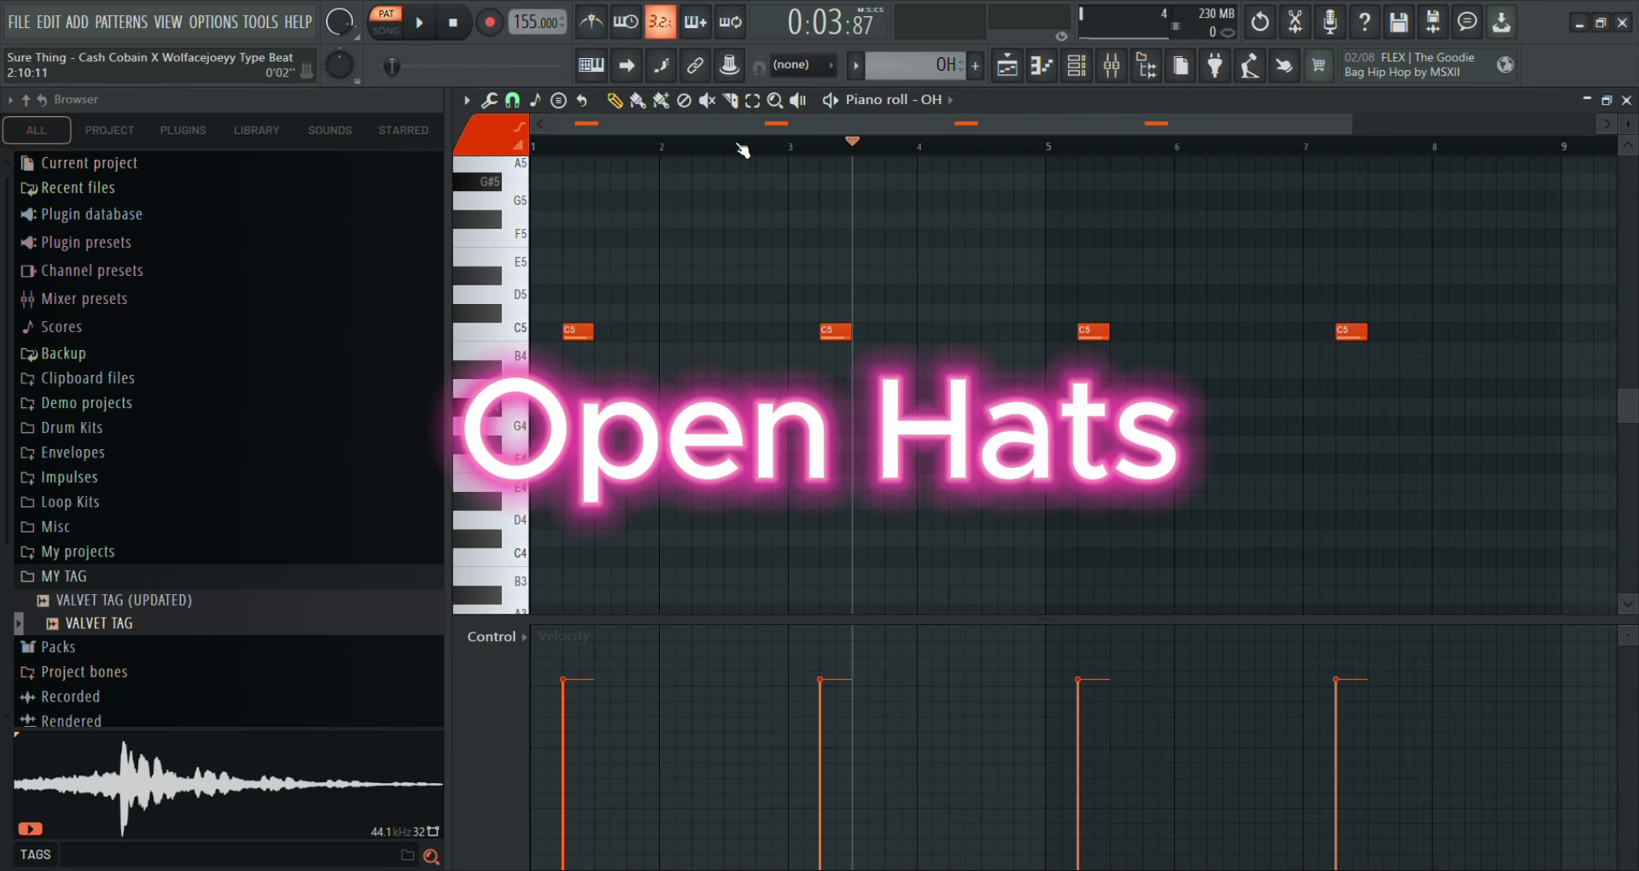
{"action": "key", "text": "space"}
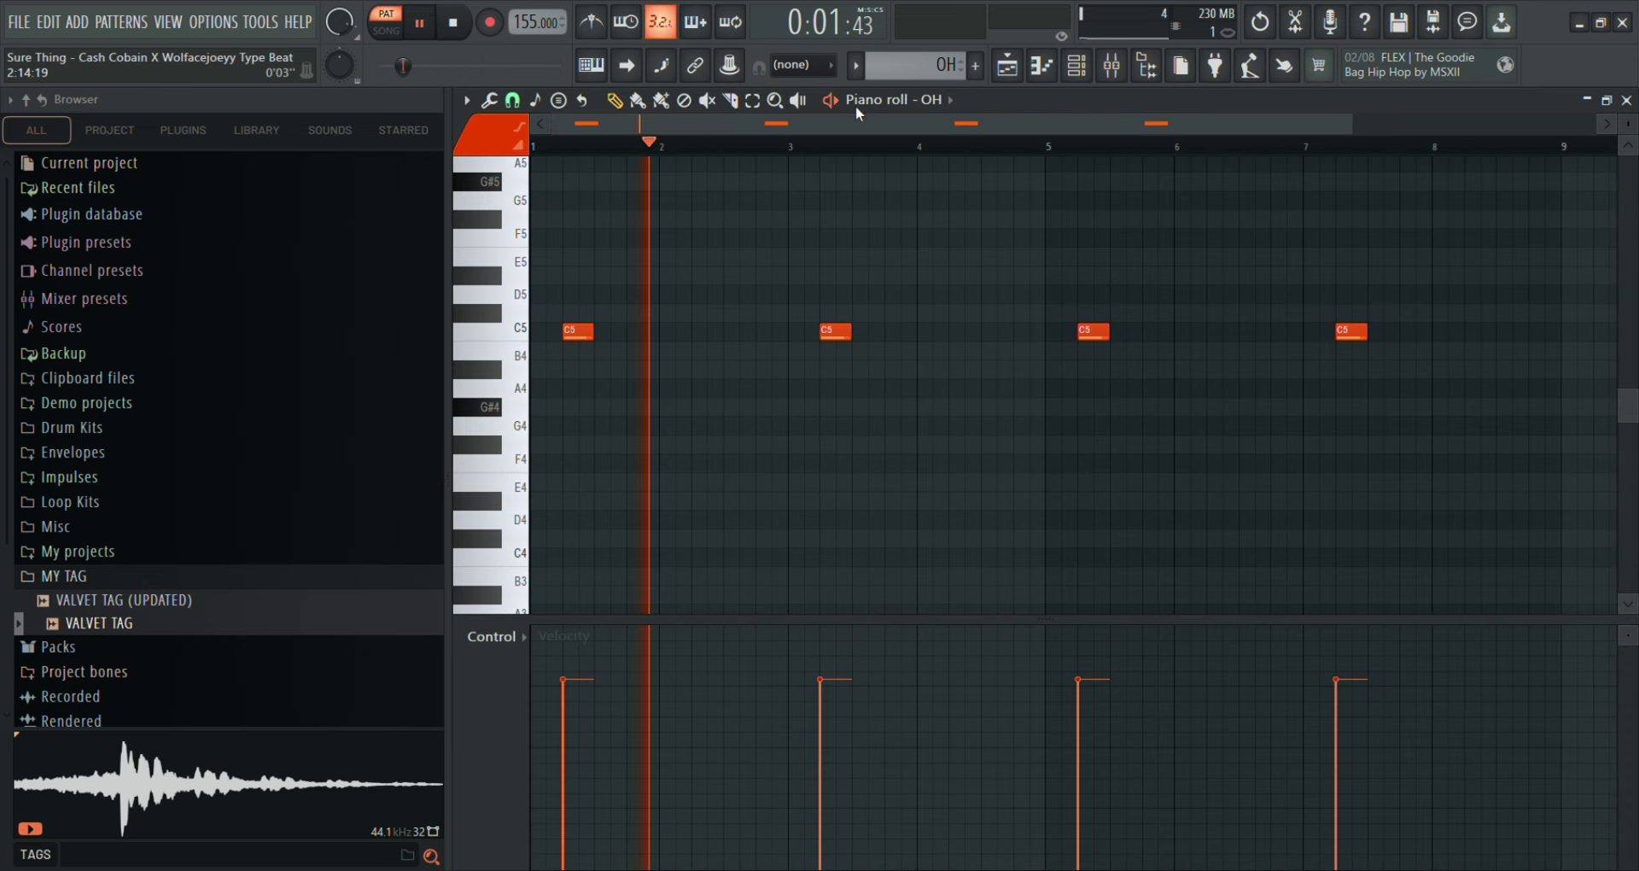
{"action": "left_click_drag", "start_coordinate": [807, 126], "coordinate": [841, 121]}
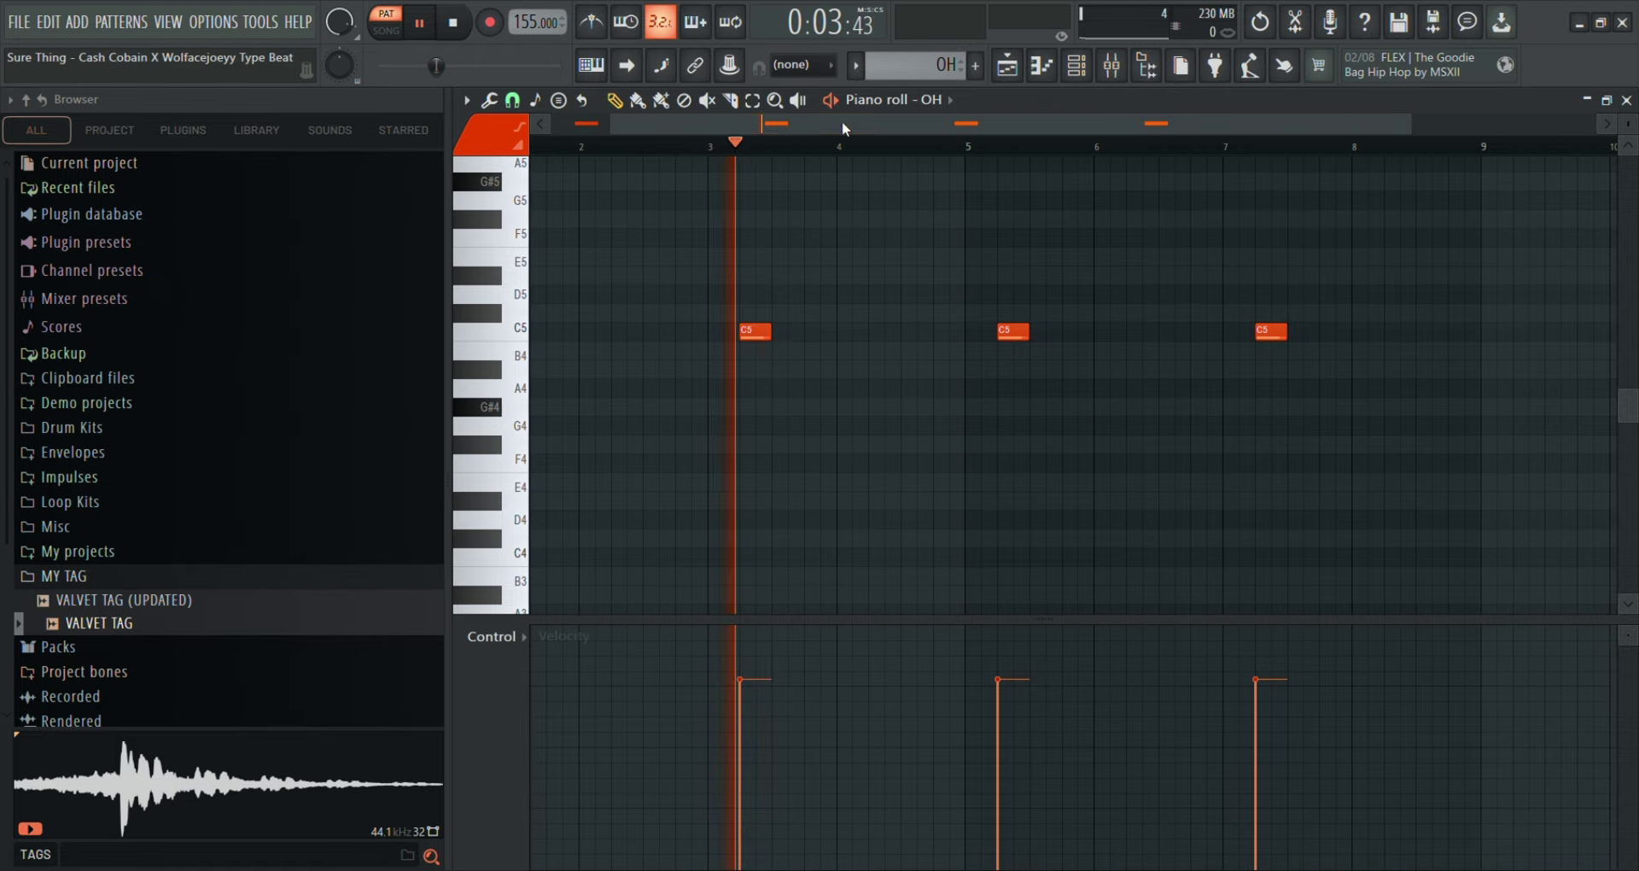
Inspect the OH mixer track's effect slots, return to the open-hat notes, and stop playback.
{"action": "left_click", "coordinate": [1112, 75]}
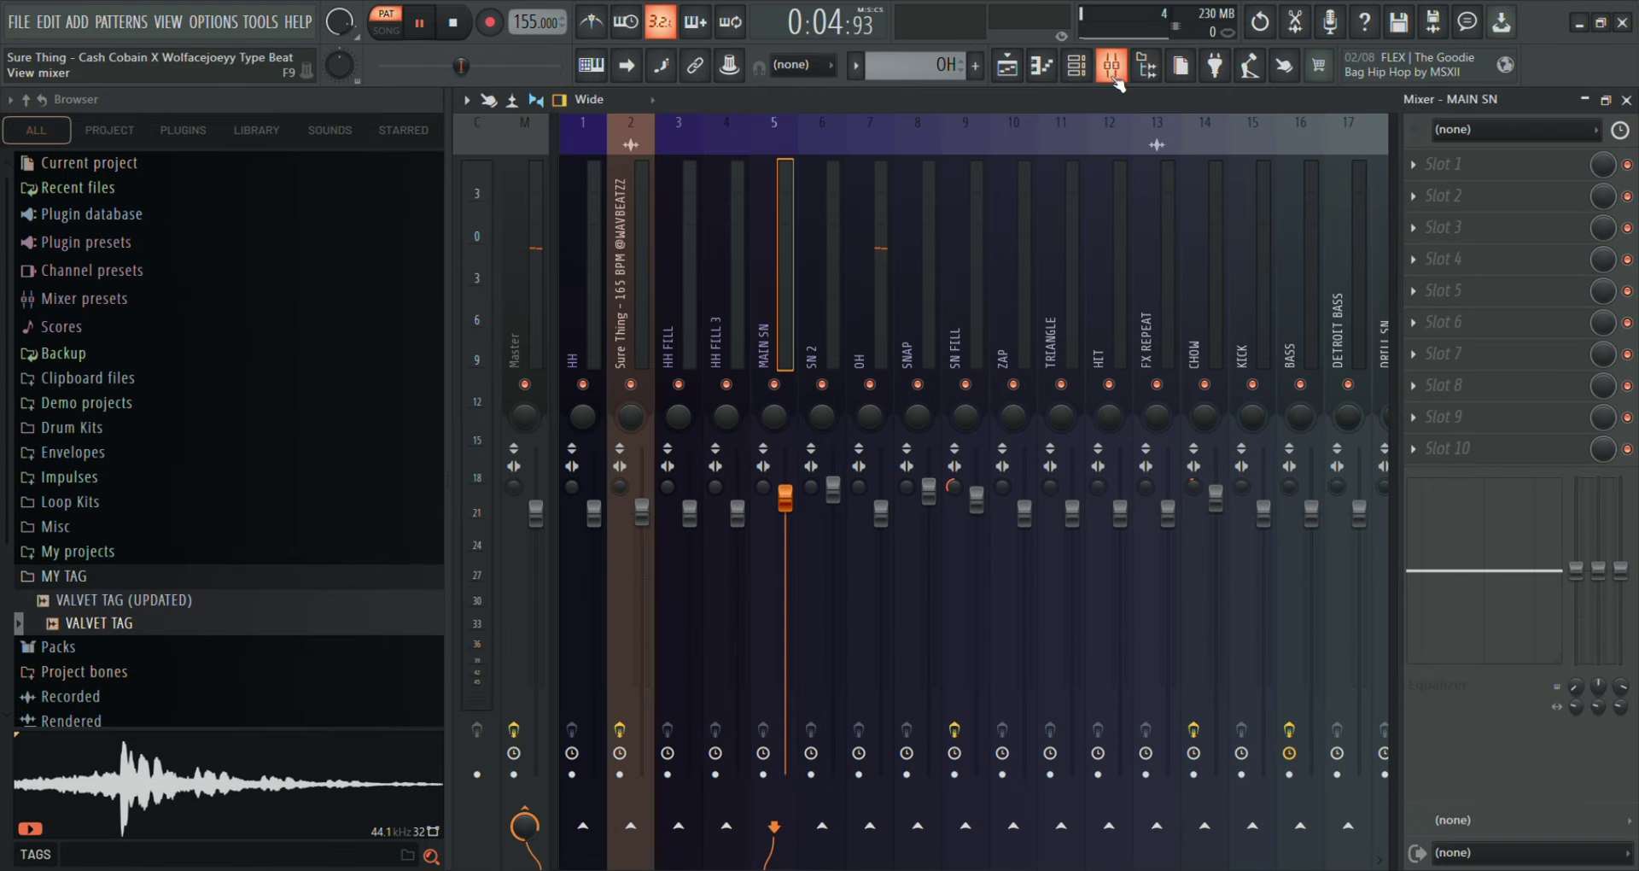
{"action": "left_click", "coordinate": [869, 326]}
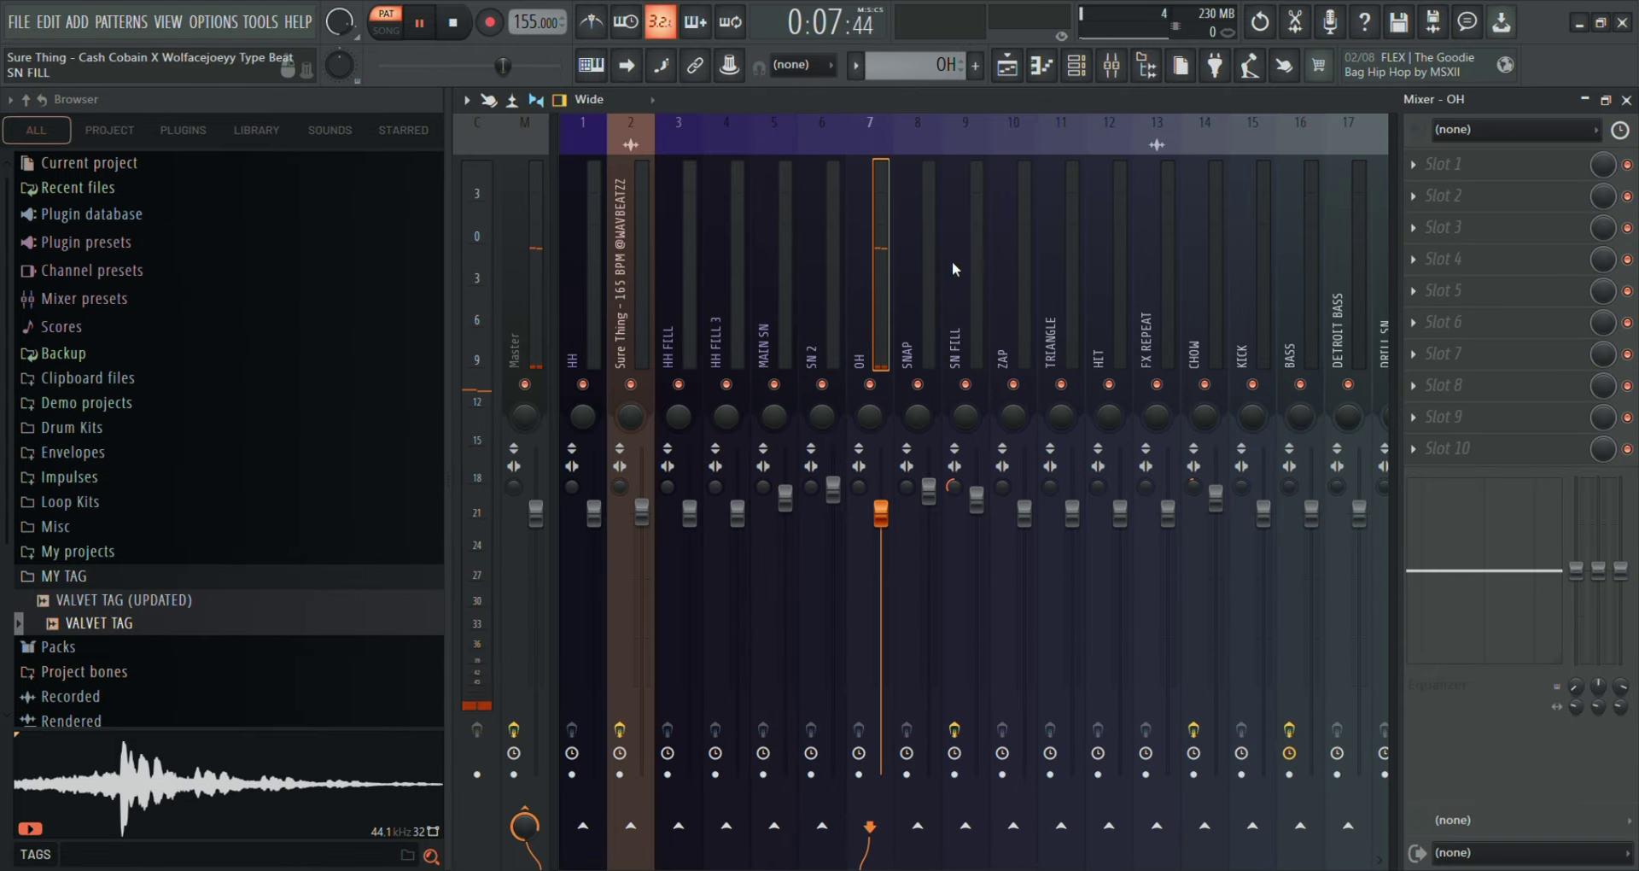
{"action": "left_click", "coordinate": [1009, 69]}
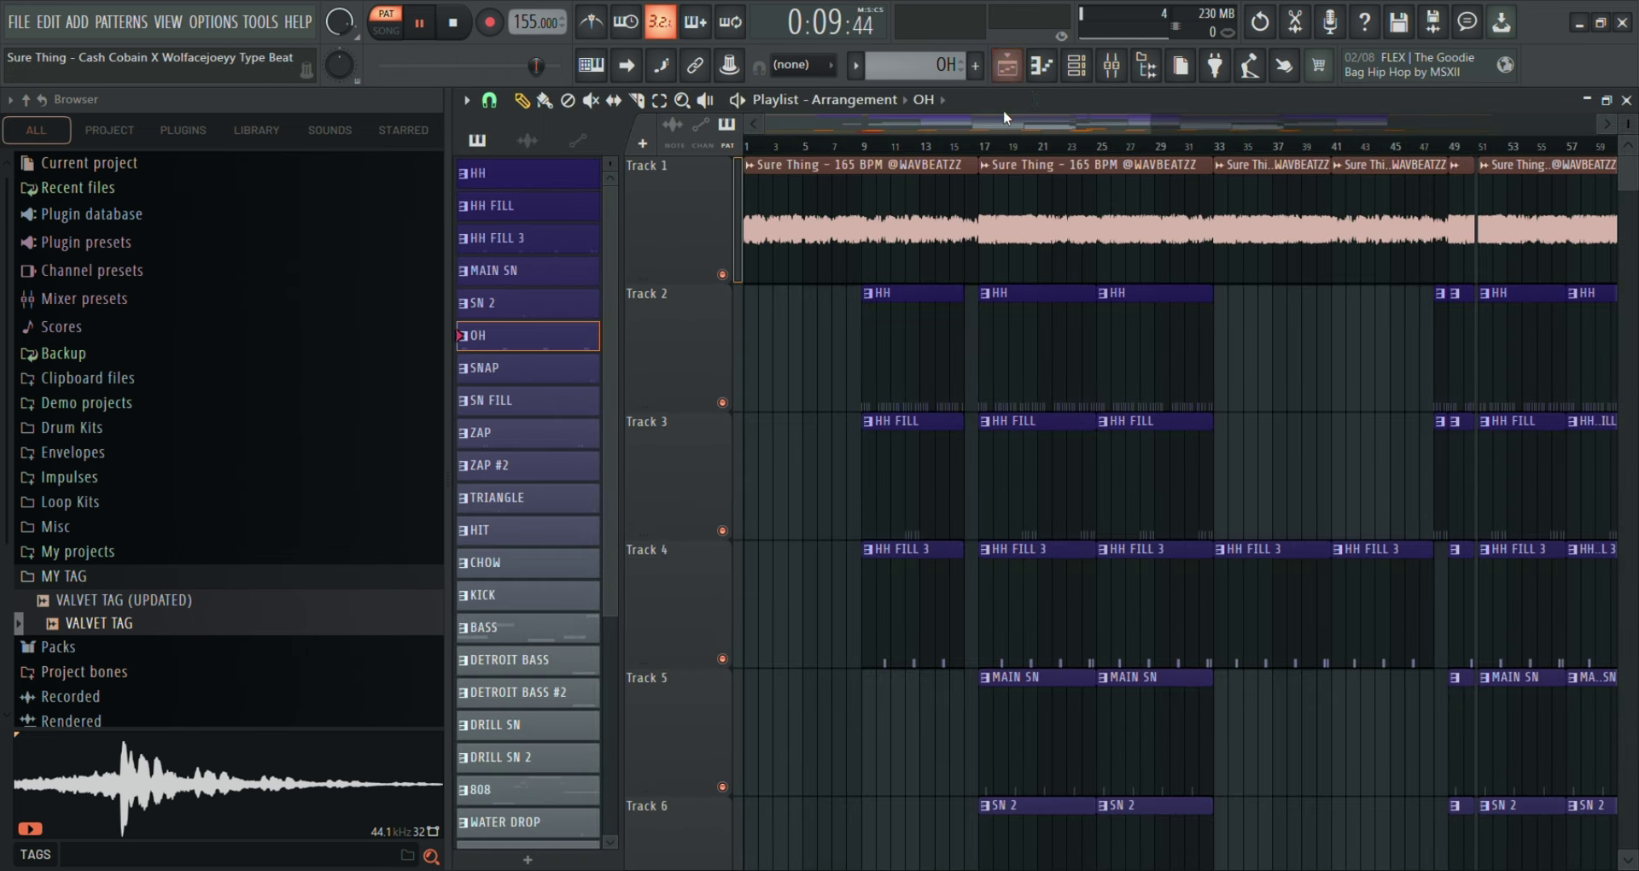
{"action": "left_click", "coordinate": [1041, 82]}
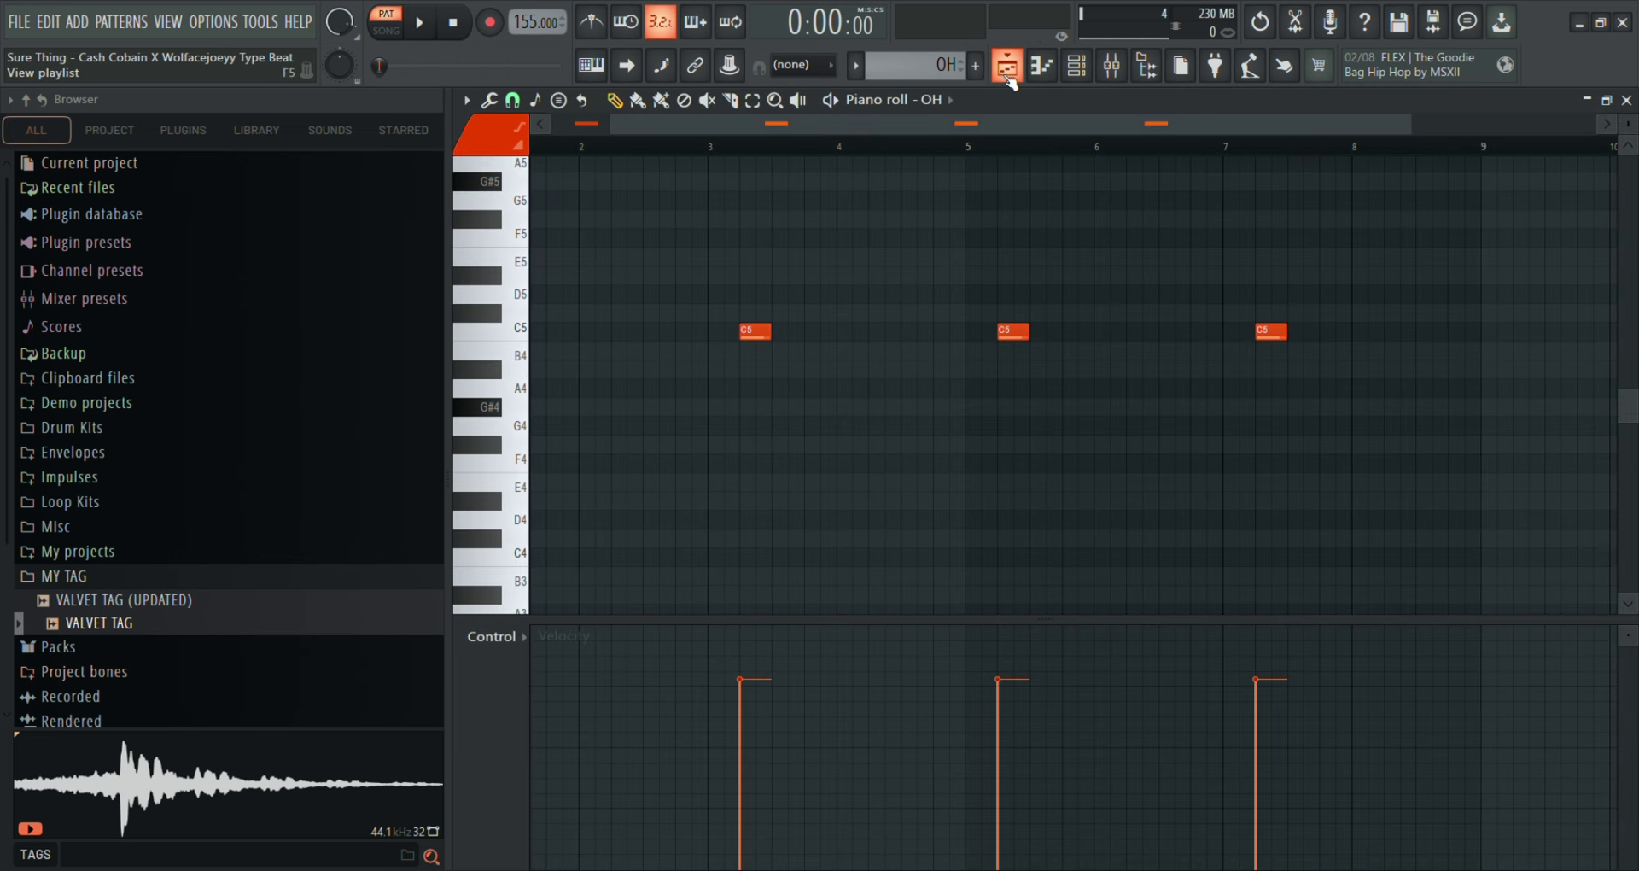
Open the SNAP pattern in the piano roll, play it from bar 6 through its two notes, and stop.
{"action": "left_click", "coordinate": [1009, 76]}
{"action": "scroll", "coordinate": [568, 351], "scroll_direction": "down", "scroll_amount": 2}
{"action": "left_click", "coordinate": [562, 299]}
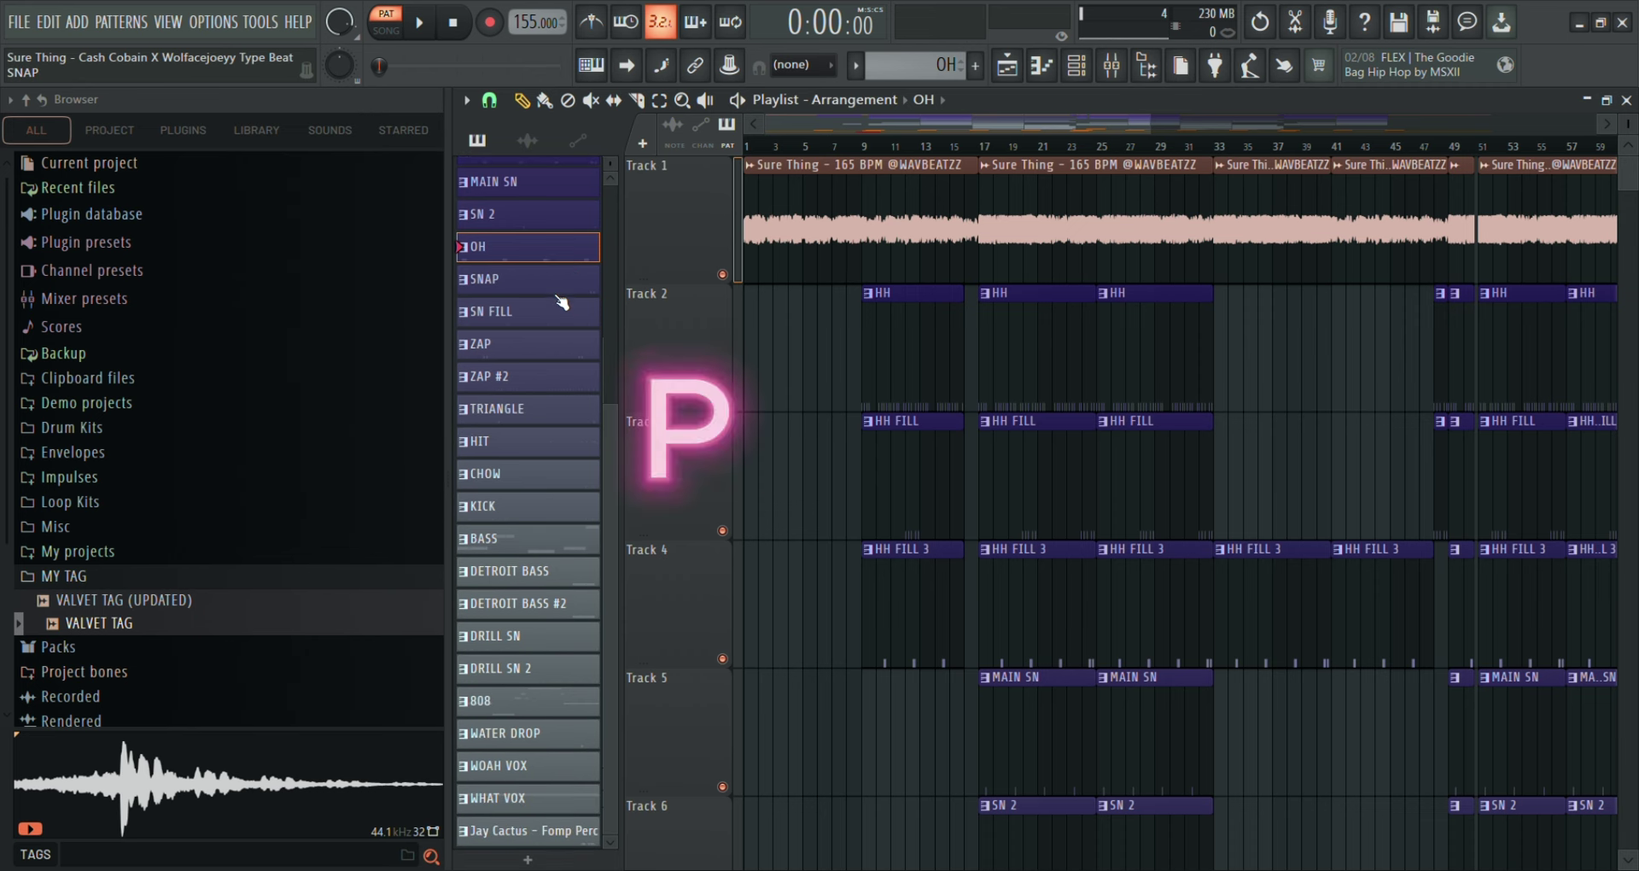
{"action": "key", "text": "F7"}
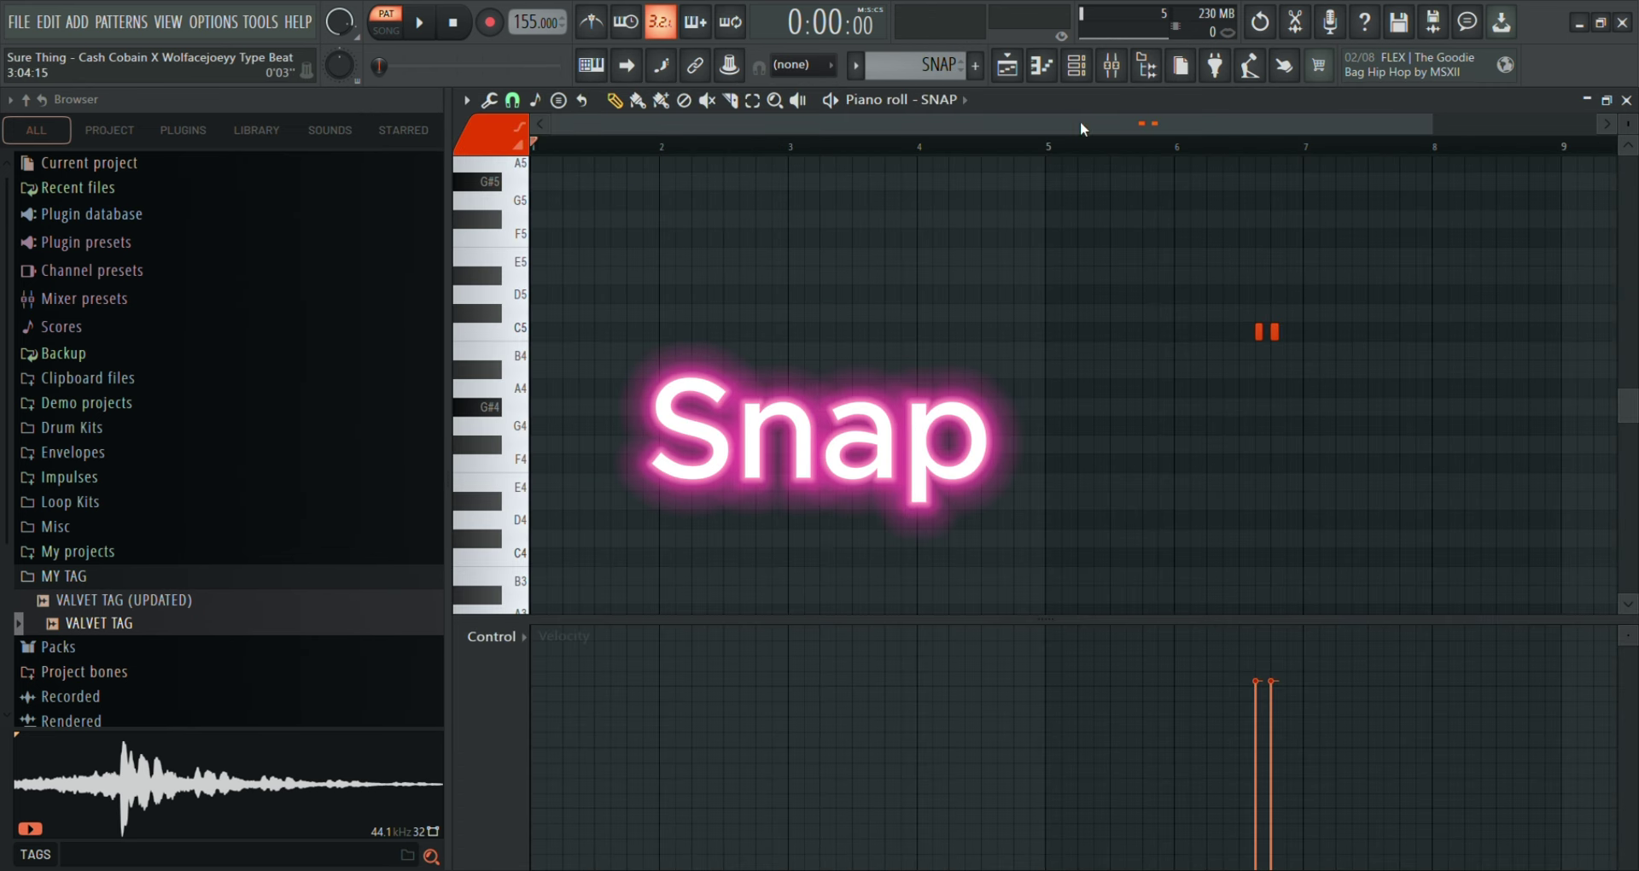
{"action": "left_click", "coordinate": [1191, 147]}
{"action": "key", "text": "space"}
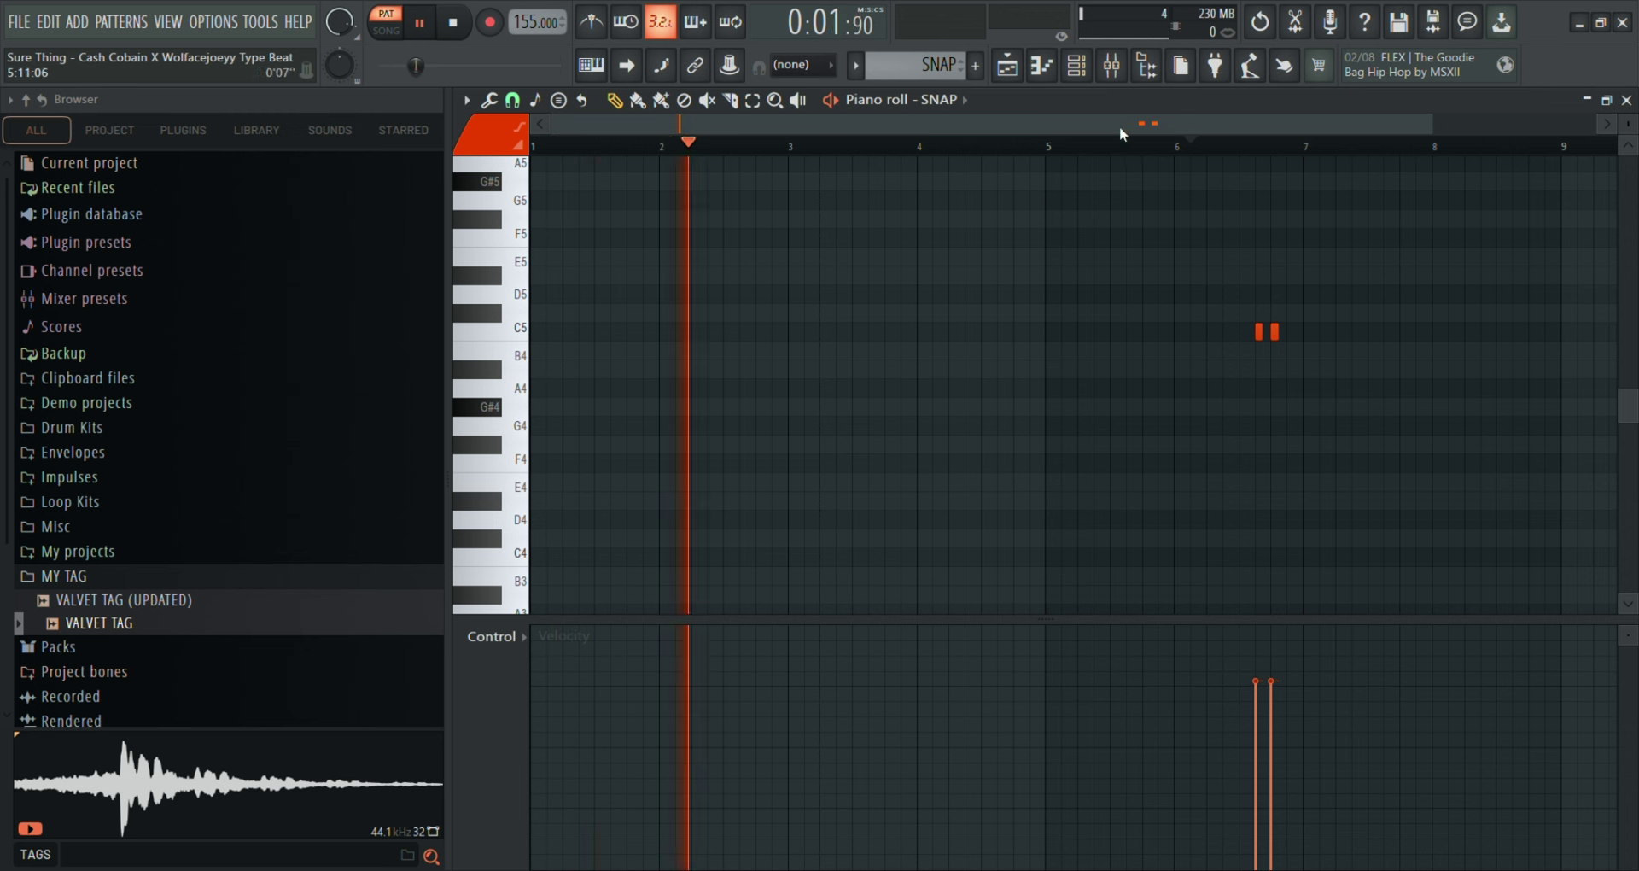
{"action": "key", "text": "space"}
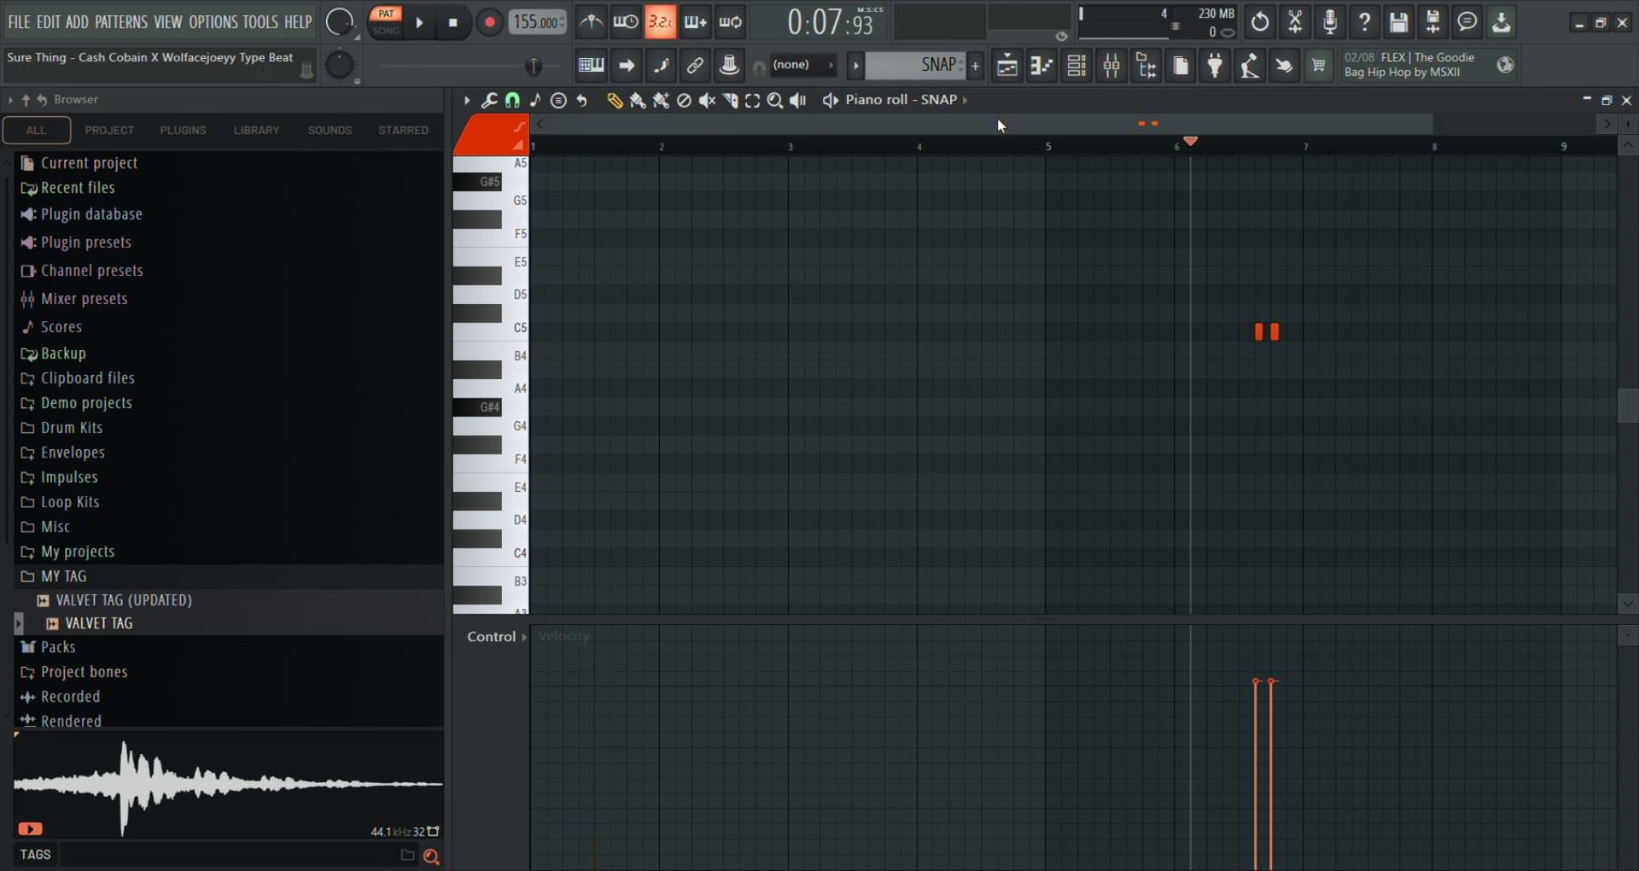
Open the SN FILL pattern in the piano roll and play its snare-fill notes.
{"action": "left_click", "coordinate": [1015, 78]}
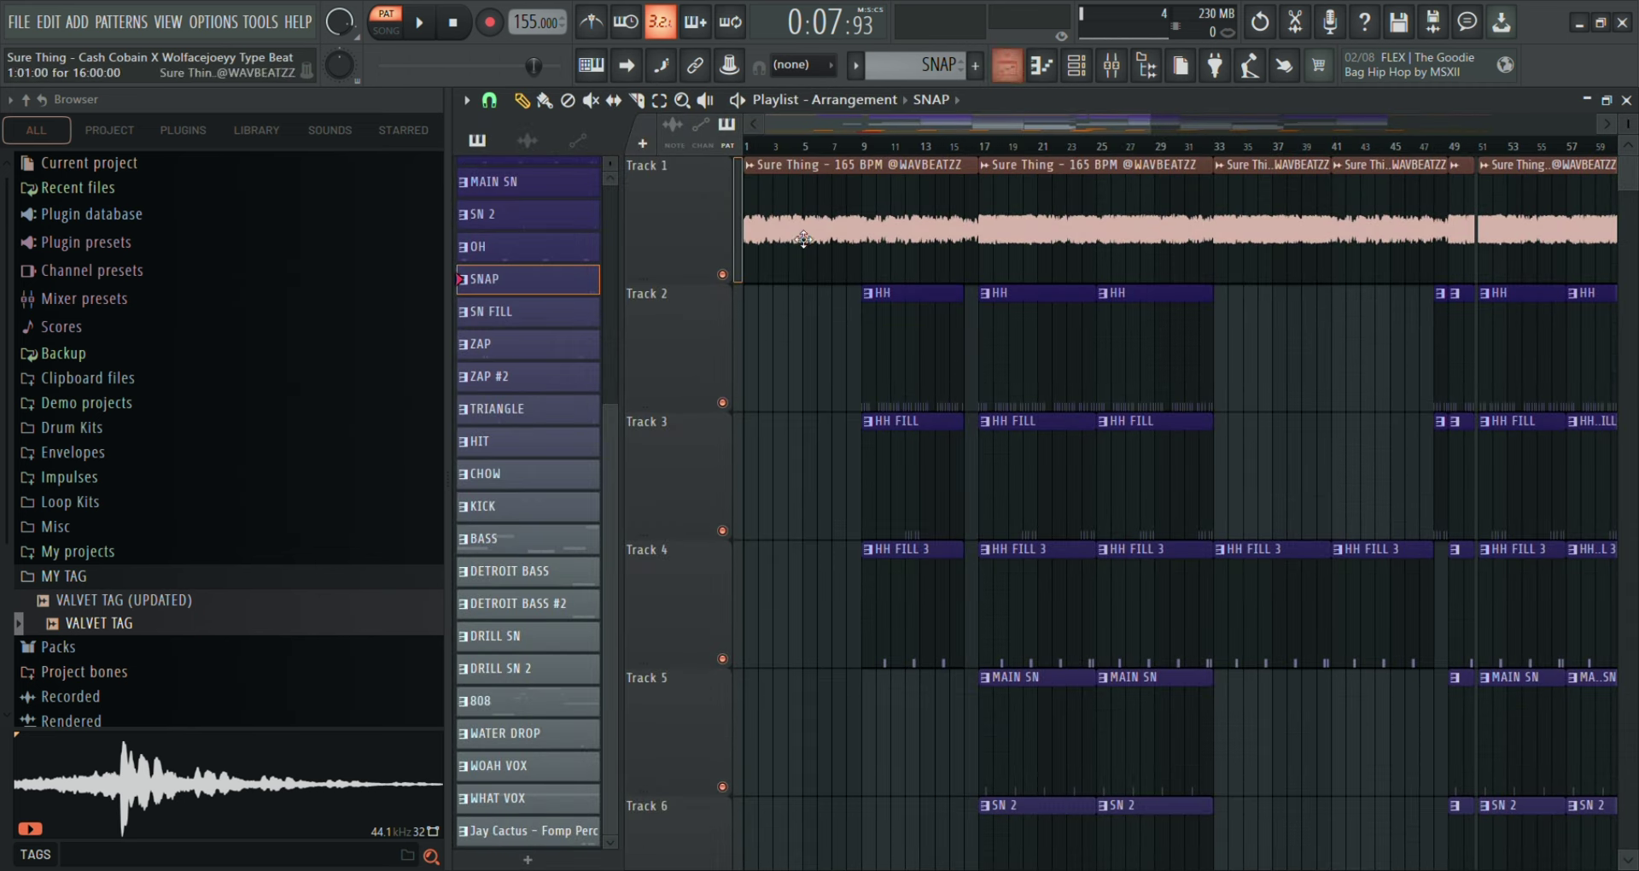
{"action": "left_click", "coordinate": [548, 328]}
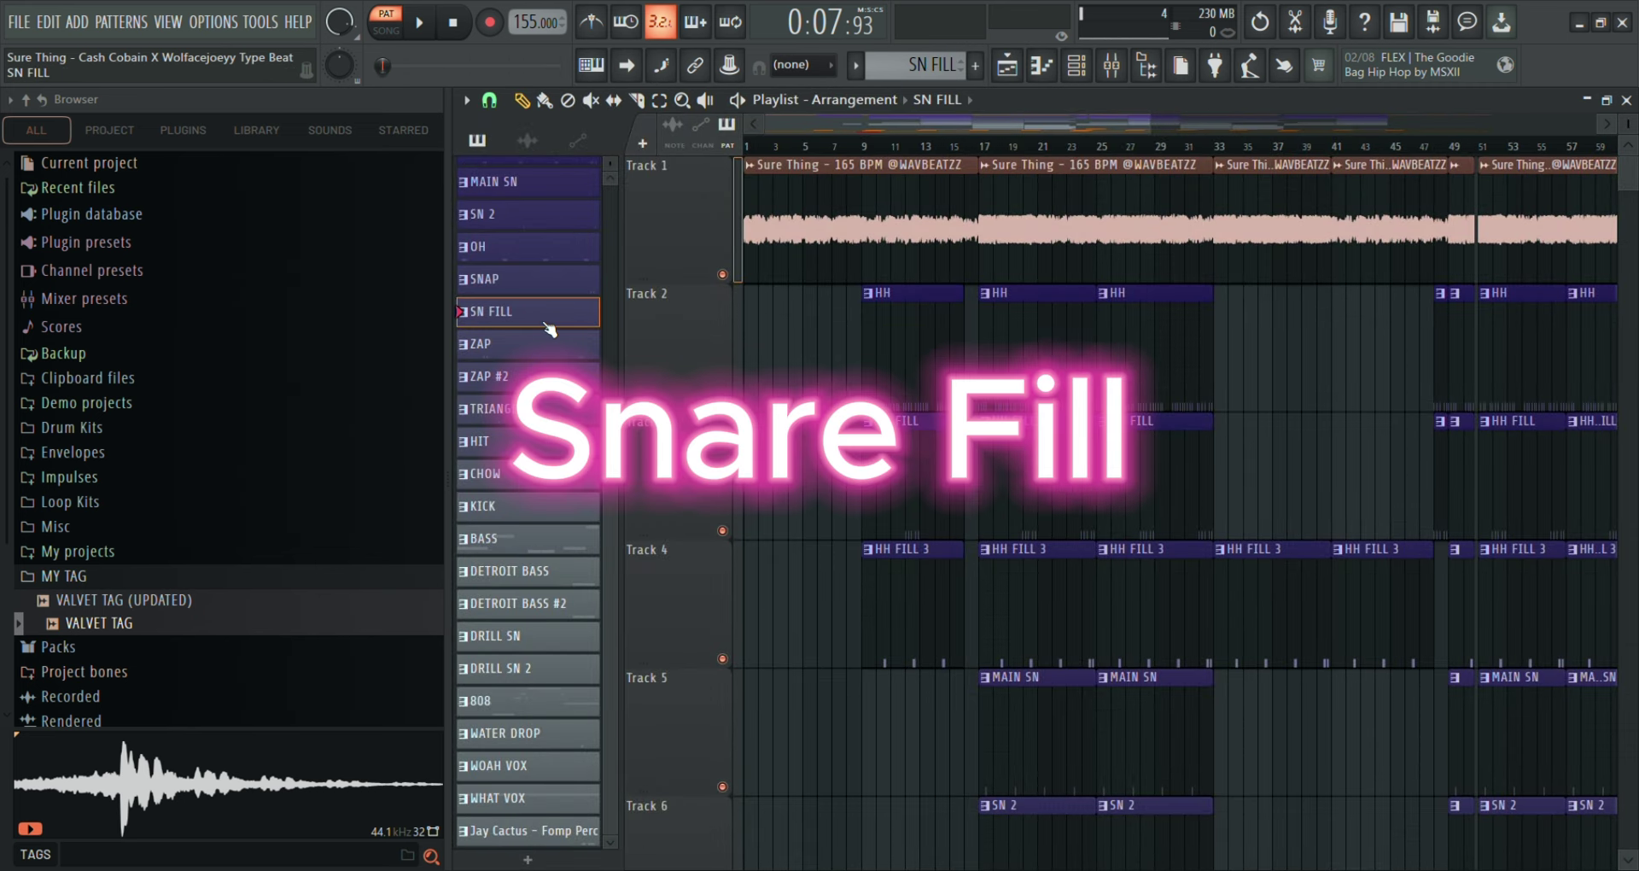
{"action": "key", "text": "F7"}
{"action": "key", "text": "space"}
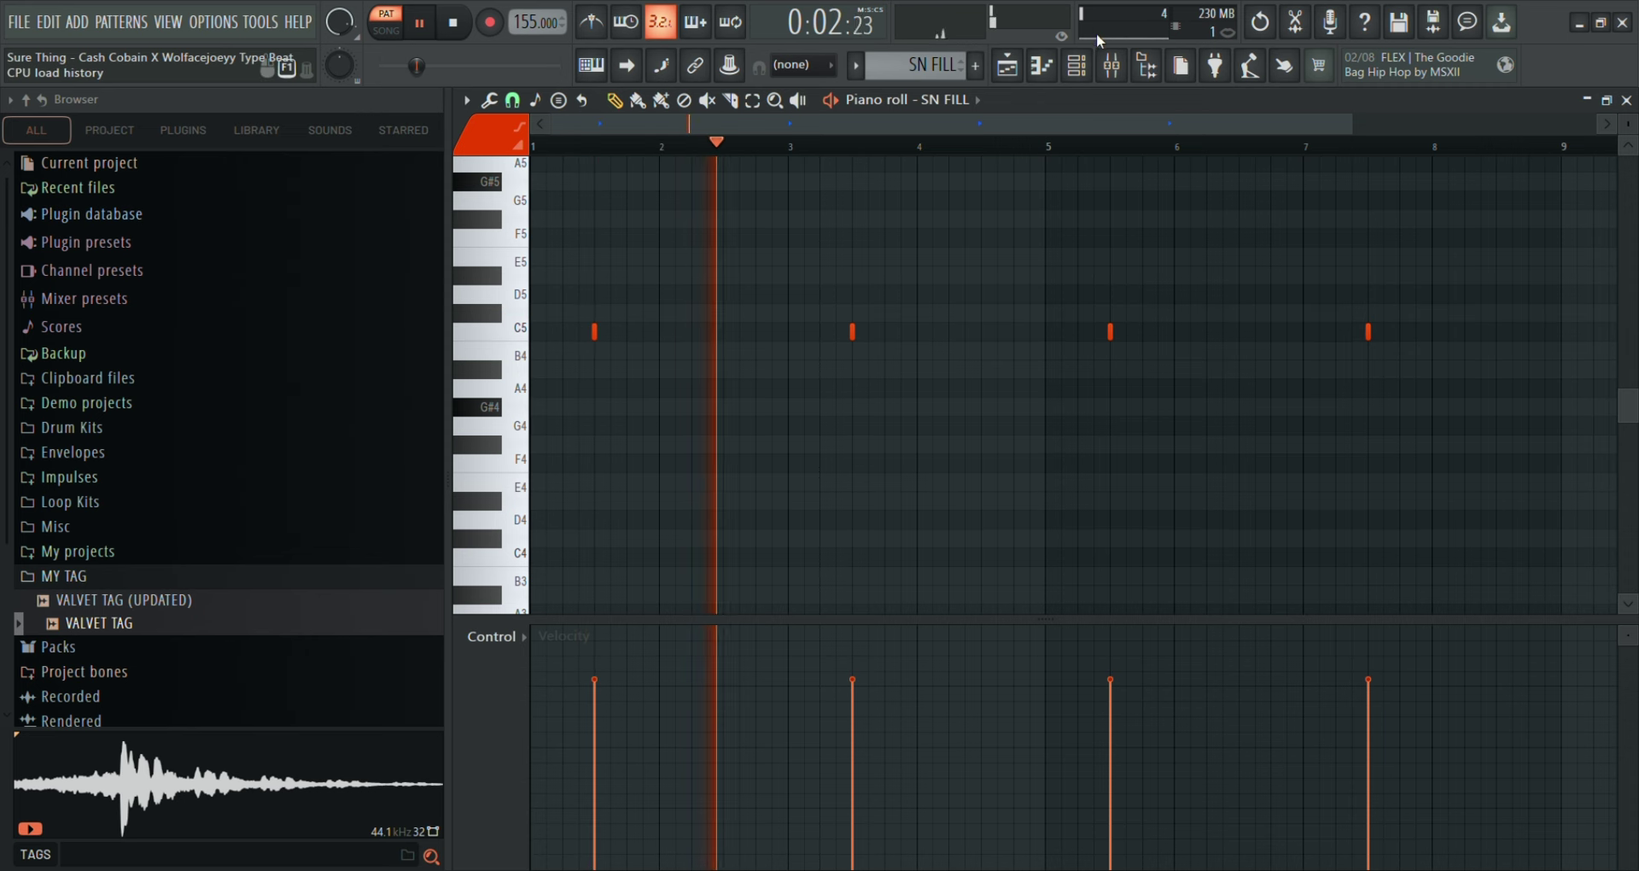
Inspect the Fruity Reeverb 2 settings on the SN FILL mixer track, and close the effect window.
{"action": "left_click", "coordinate": [1112, 67]}
{"action": "left_click", "coordinate": [1112, 67]}
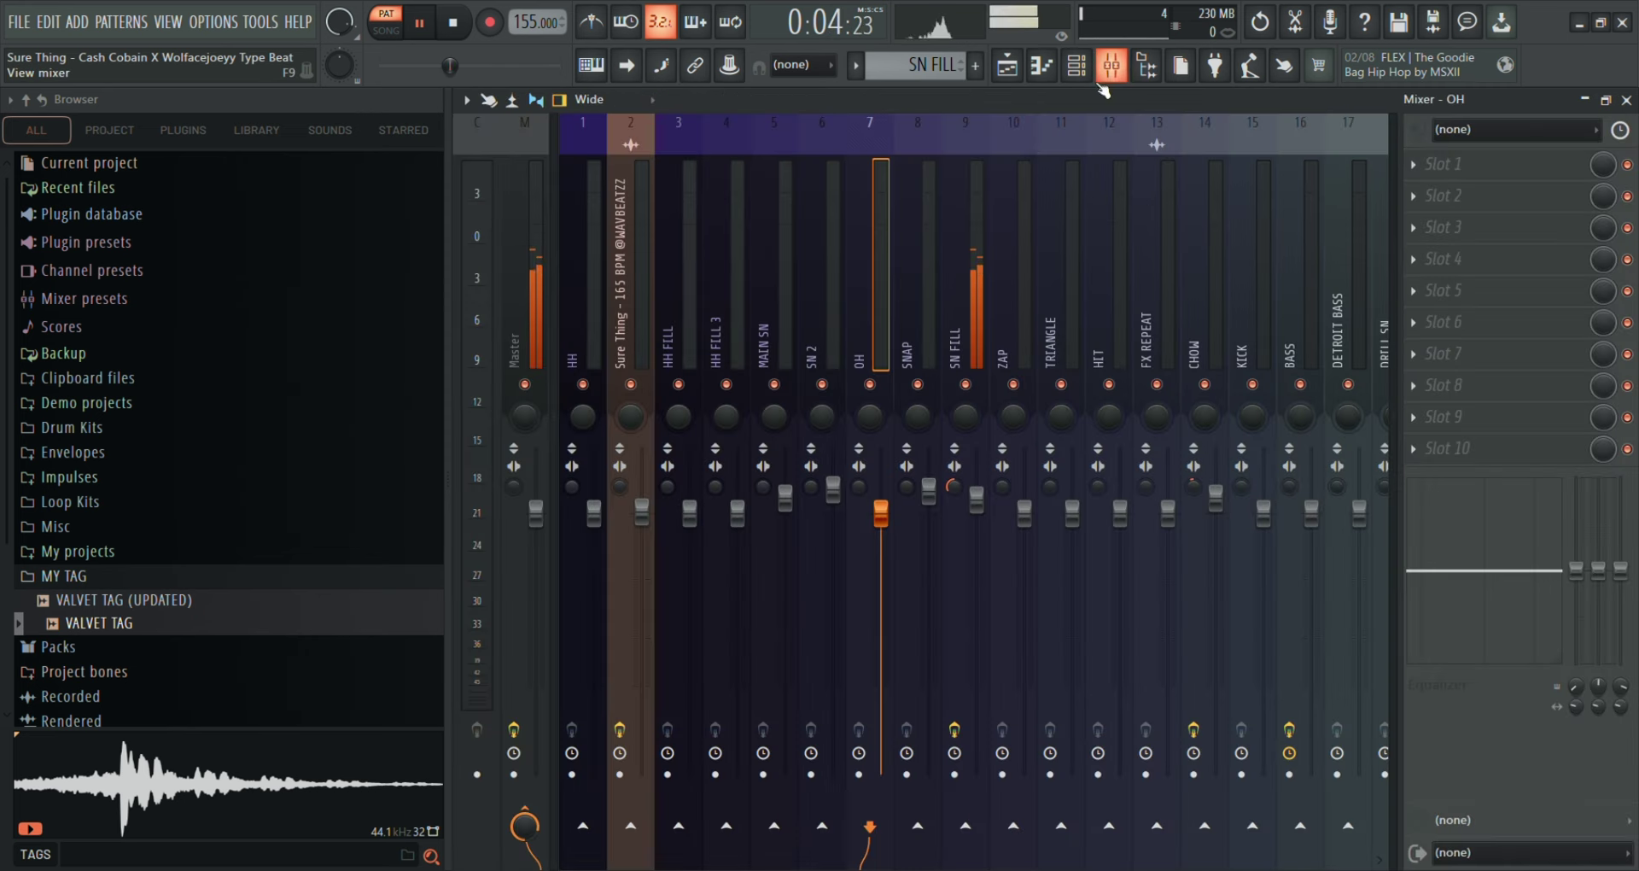
{"action": "left_click", "coordinate": [976, 284]}
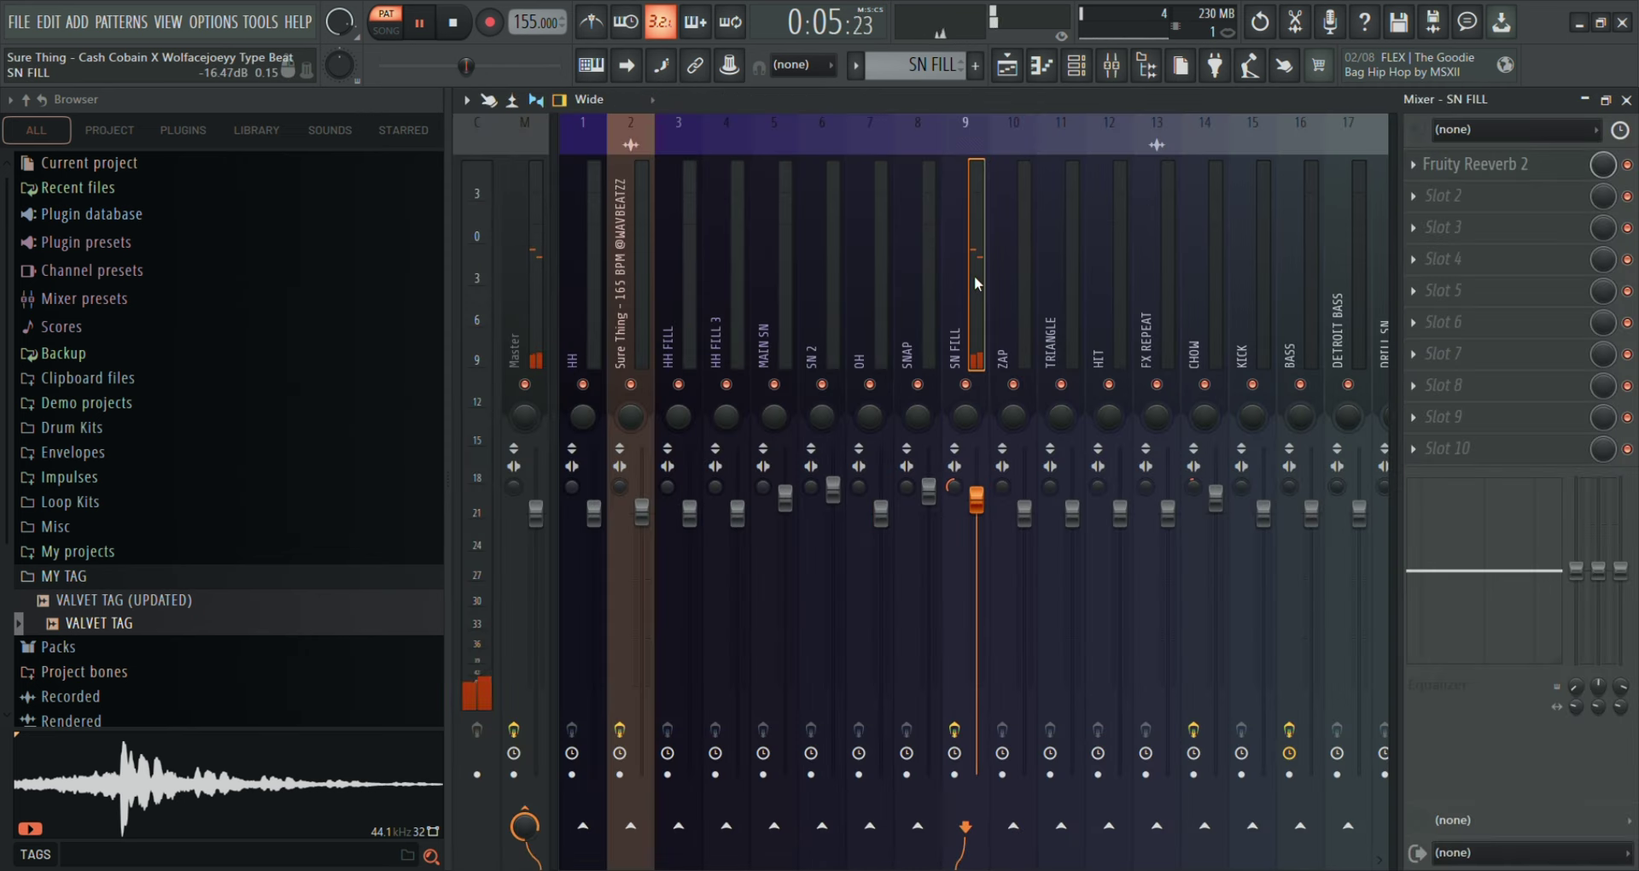
{"action": "left_click", "coordinate": [1515, 166]}
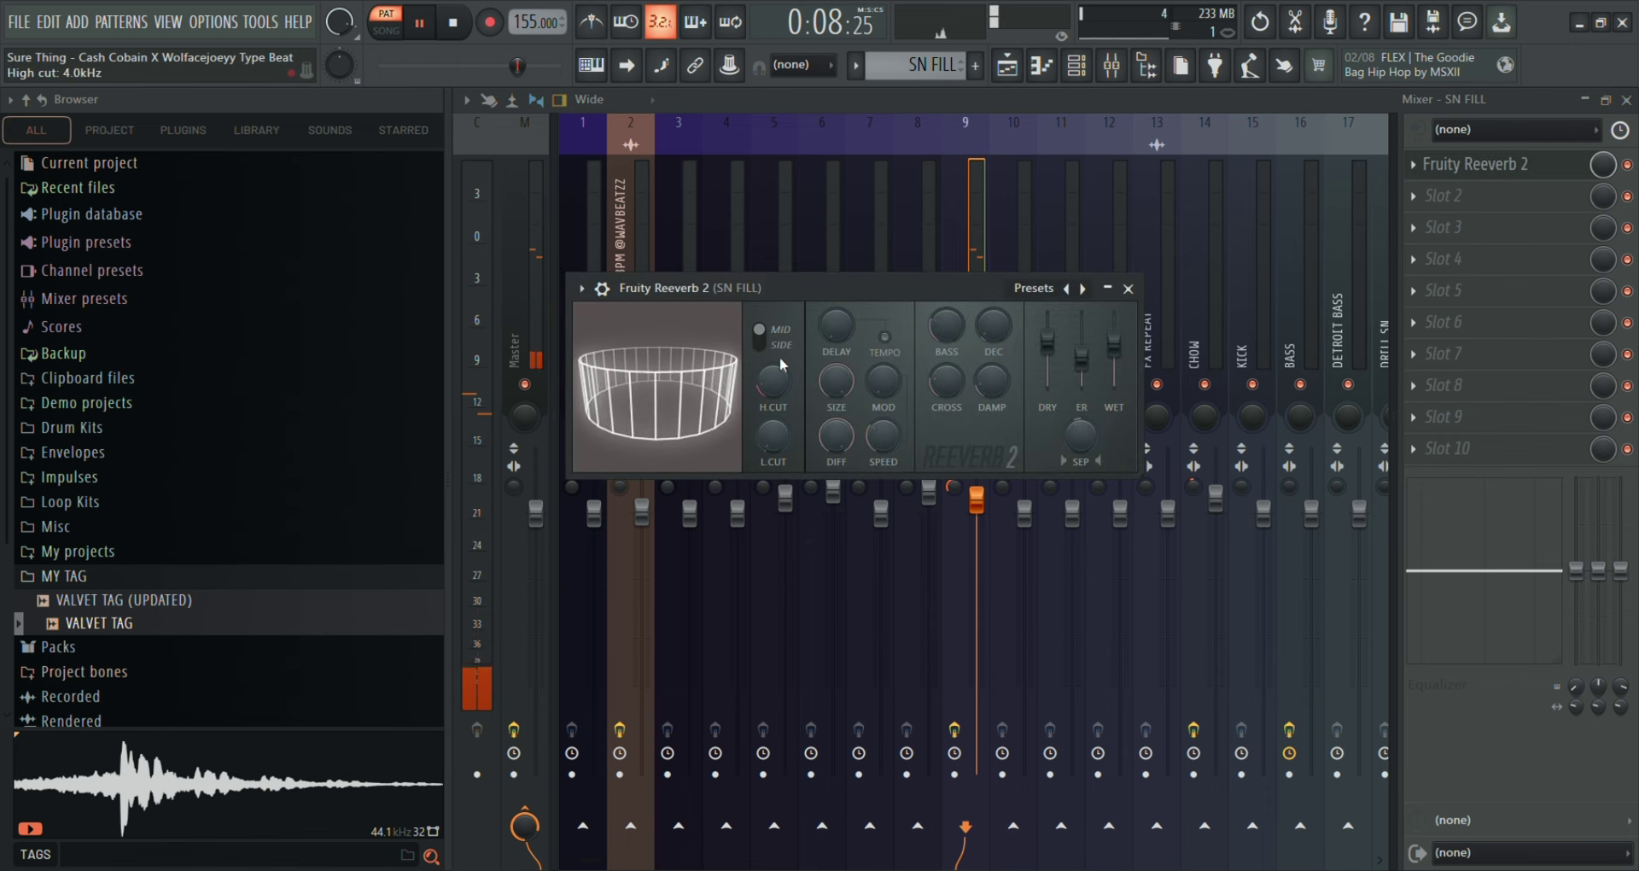
{"action": "left_click", "coordinate": [1128, 288]}
Open the ZAP pattern in the piano roll, play it from late in bar 1, and inspect the ZAP mixer track's effect slots.
{"action": "left_click", "coordinate": [1008, 66]}
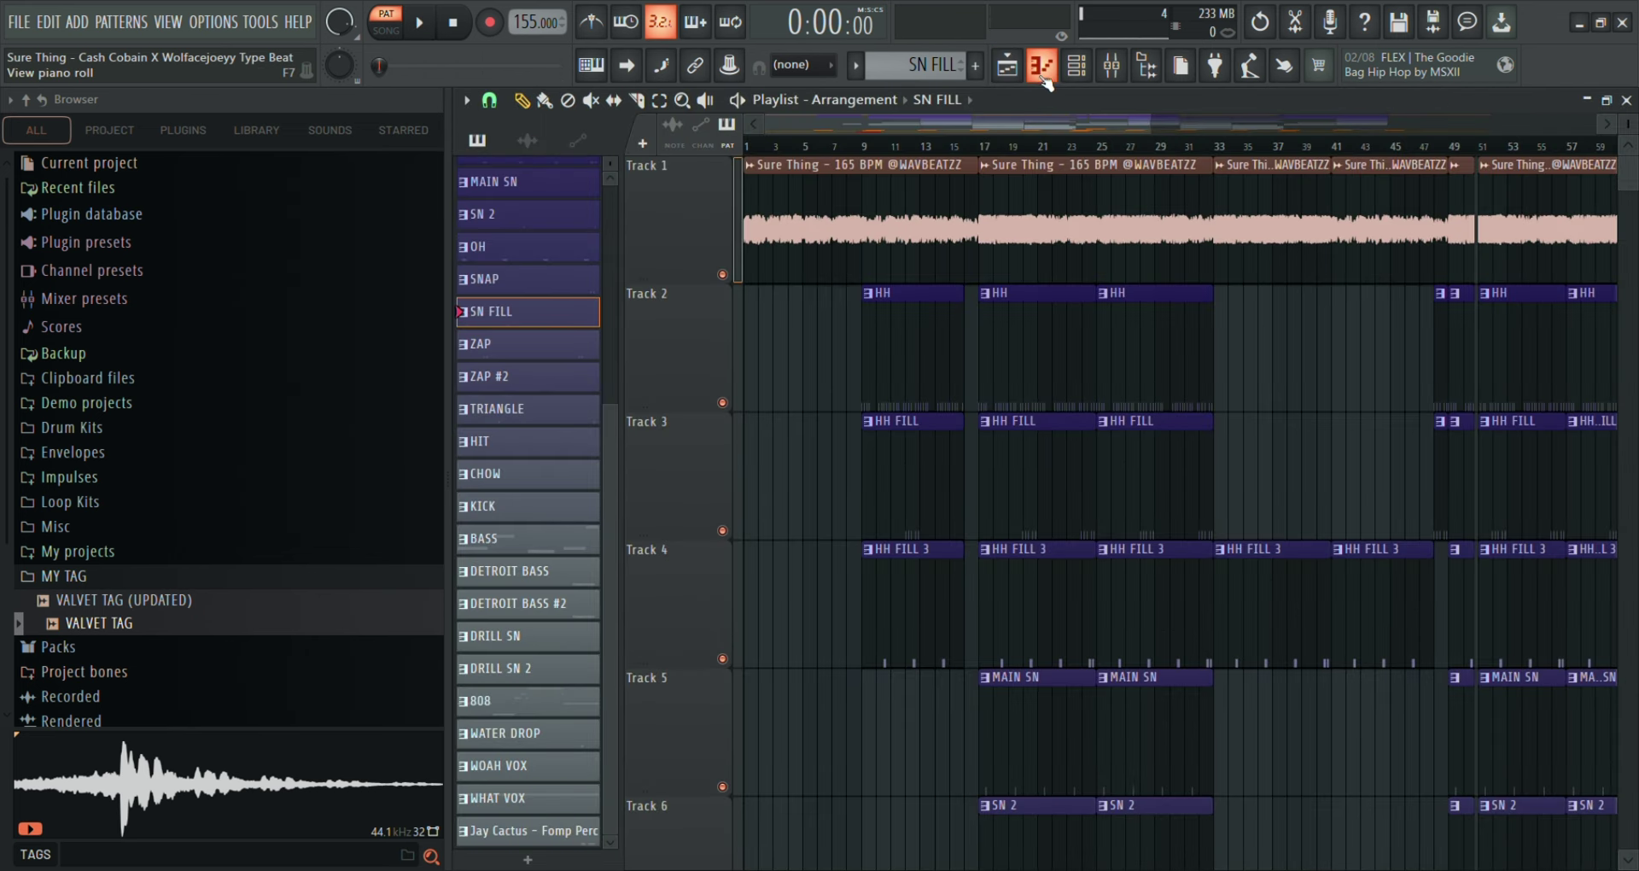
{"action": "double_click", "coordinate": [555, 343]}
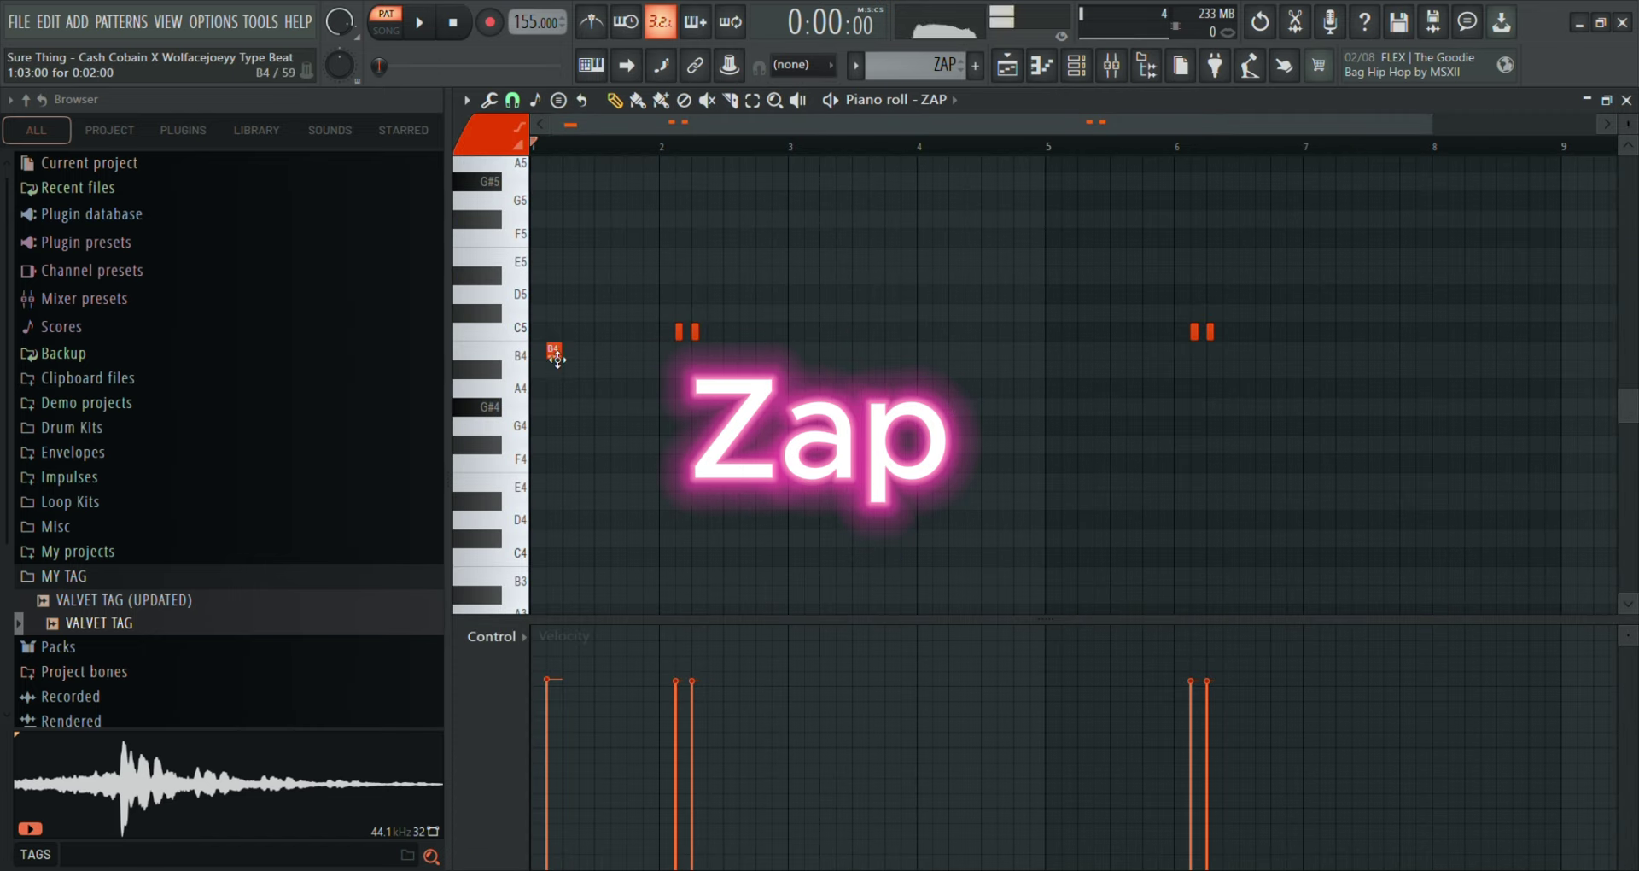
{"action": "left_click", "coordinate": [620, 145]}
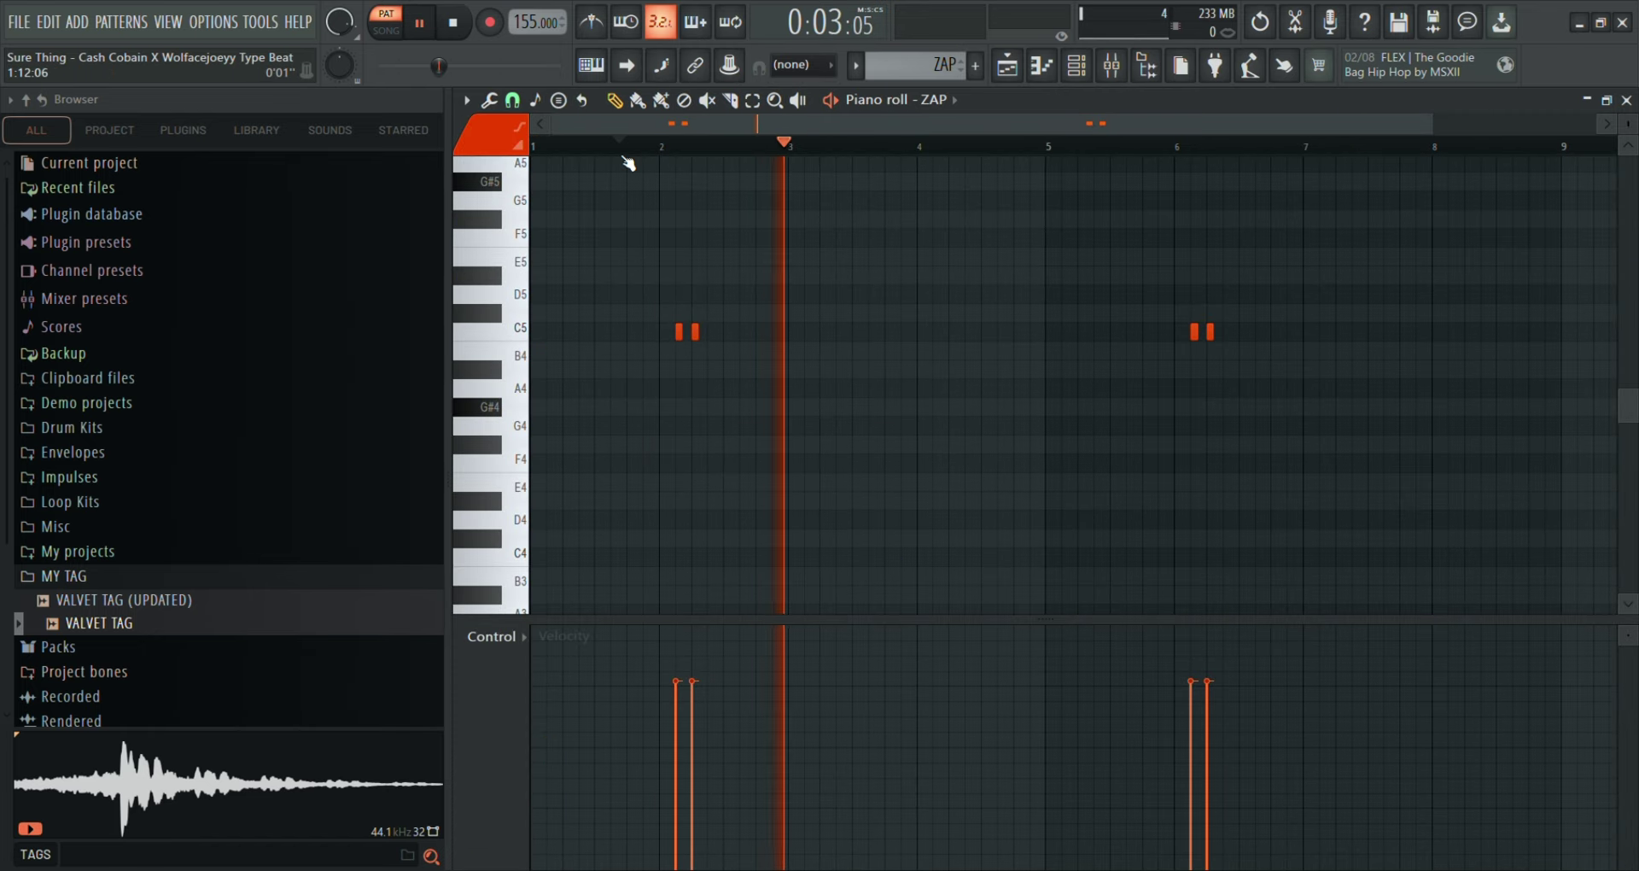
{"action": "left_click", "coordinate": [1112, 67]}
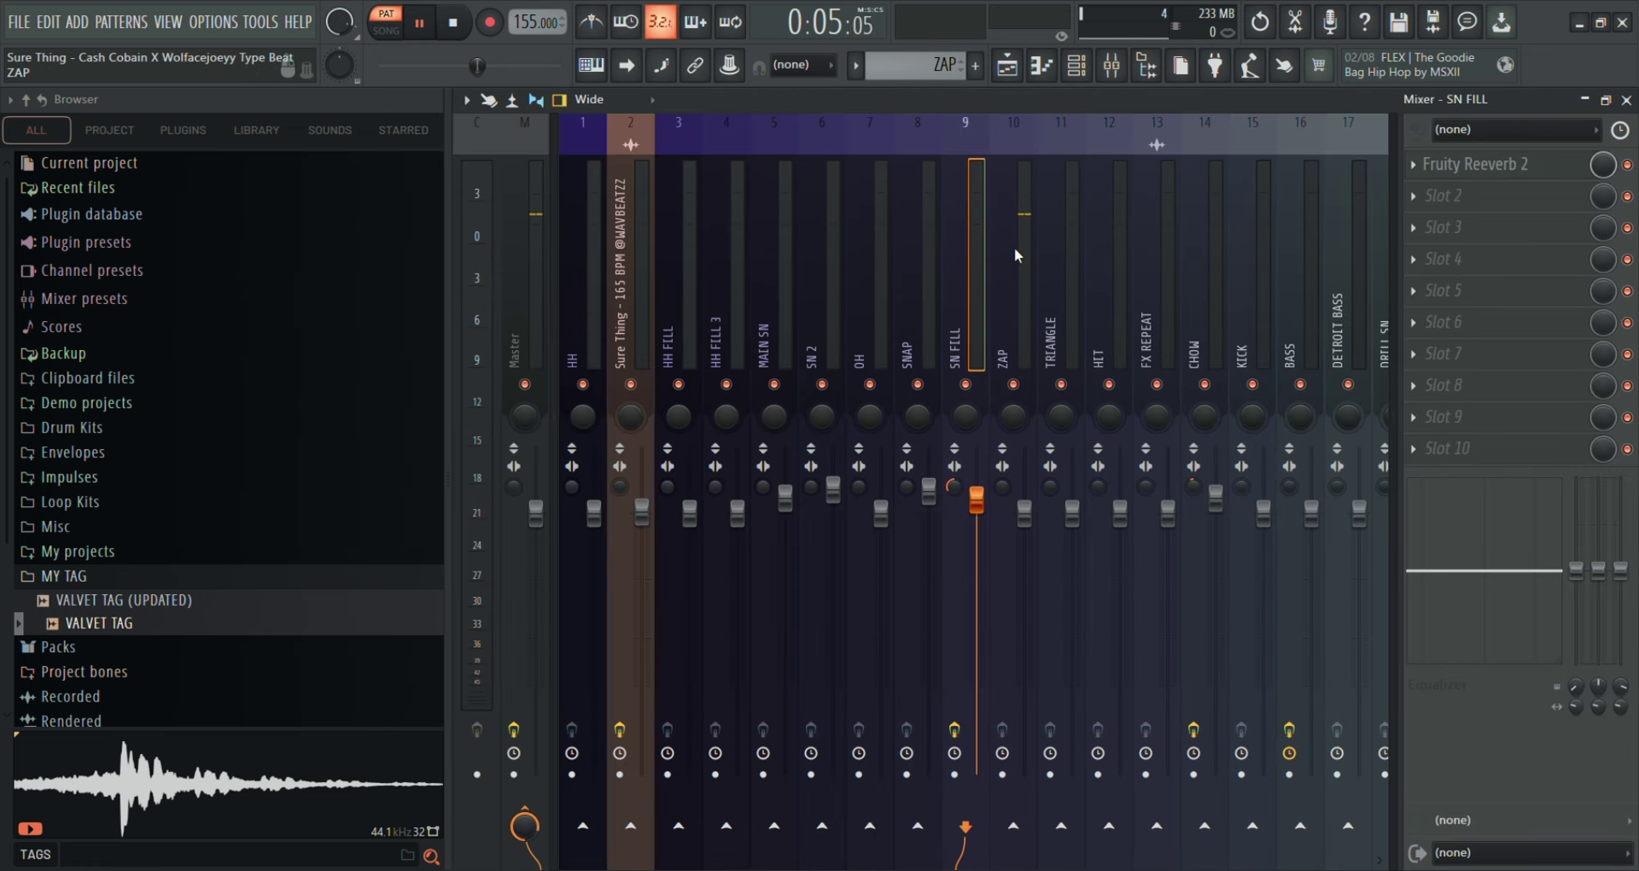
{"action": "left_click", "coordinate": [1015, 273]}
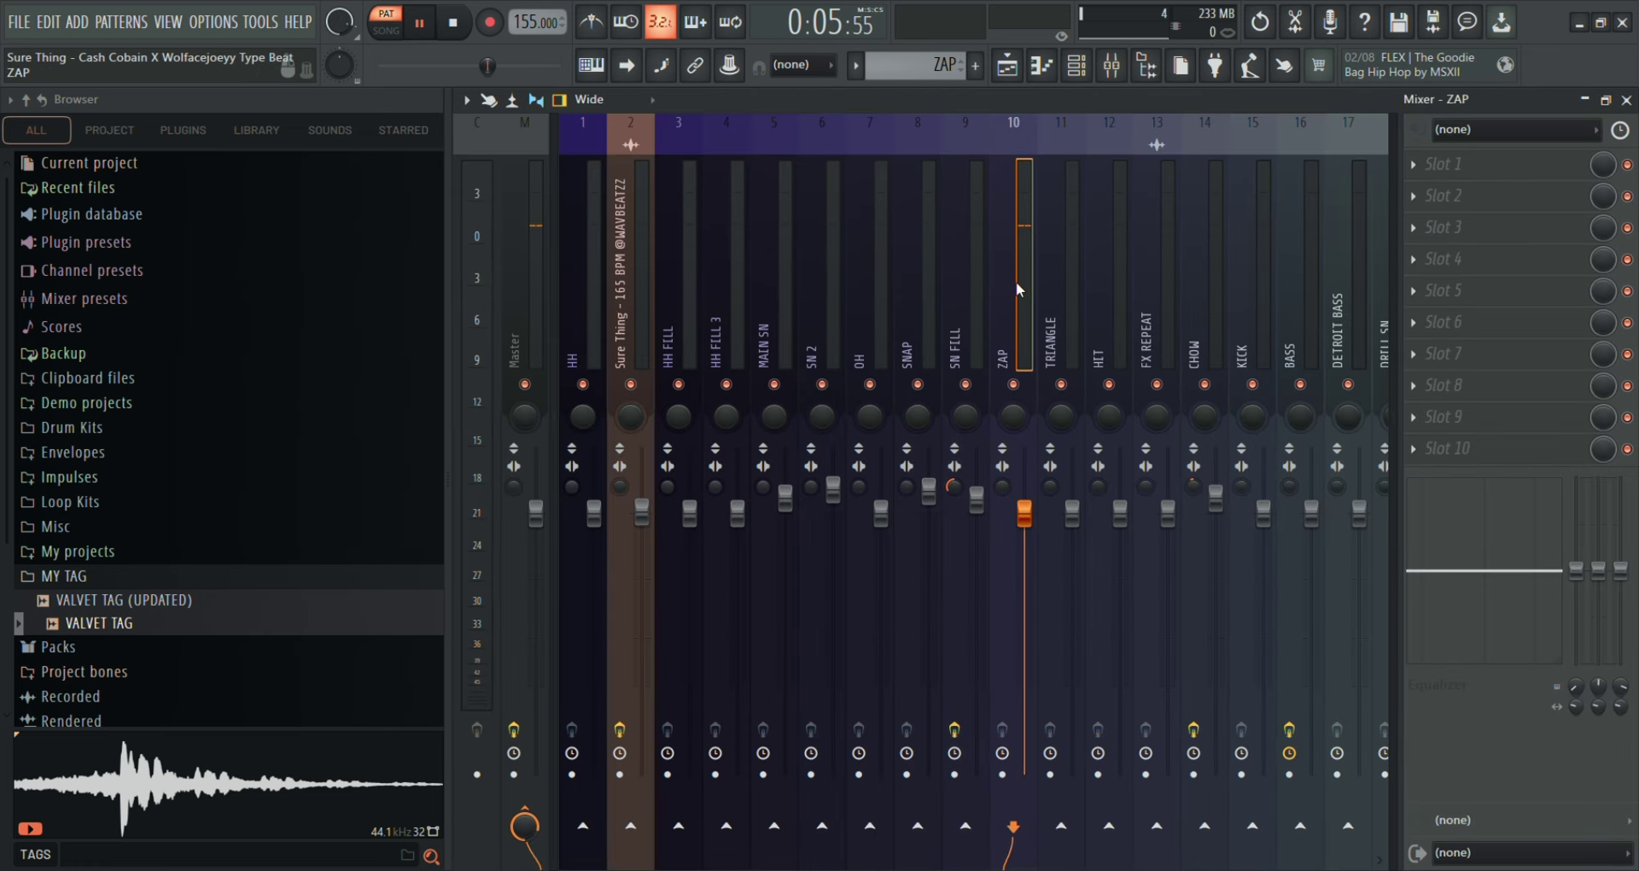
Open the ZAP #2 pattern in the piano roll, play its notes through bar 8, and stop.
{"action": "left_click", "coordinate": [1008, 77]}
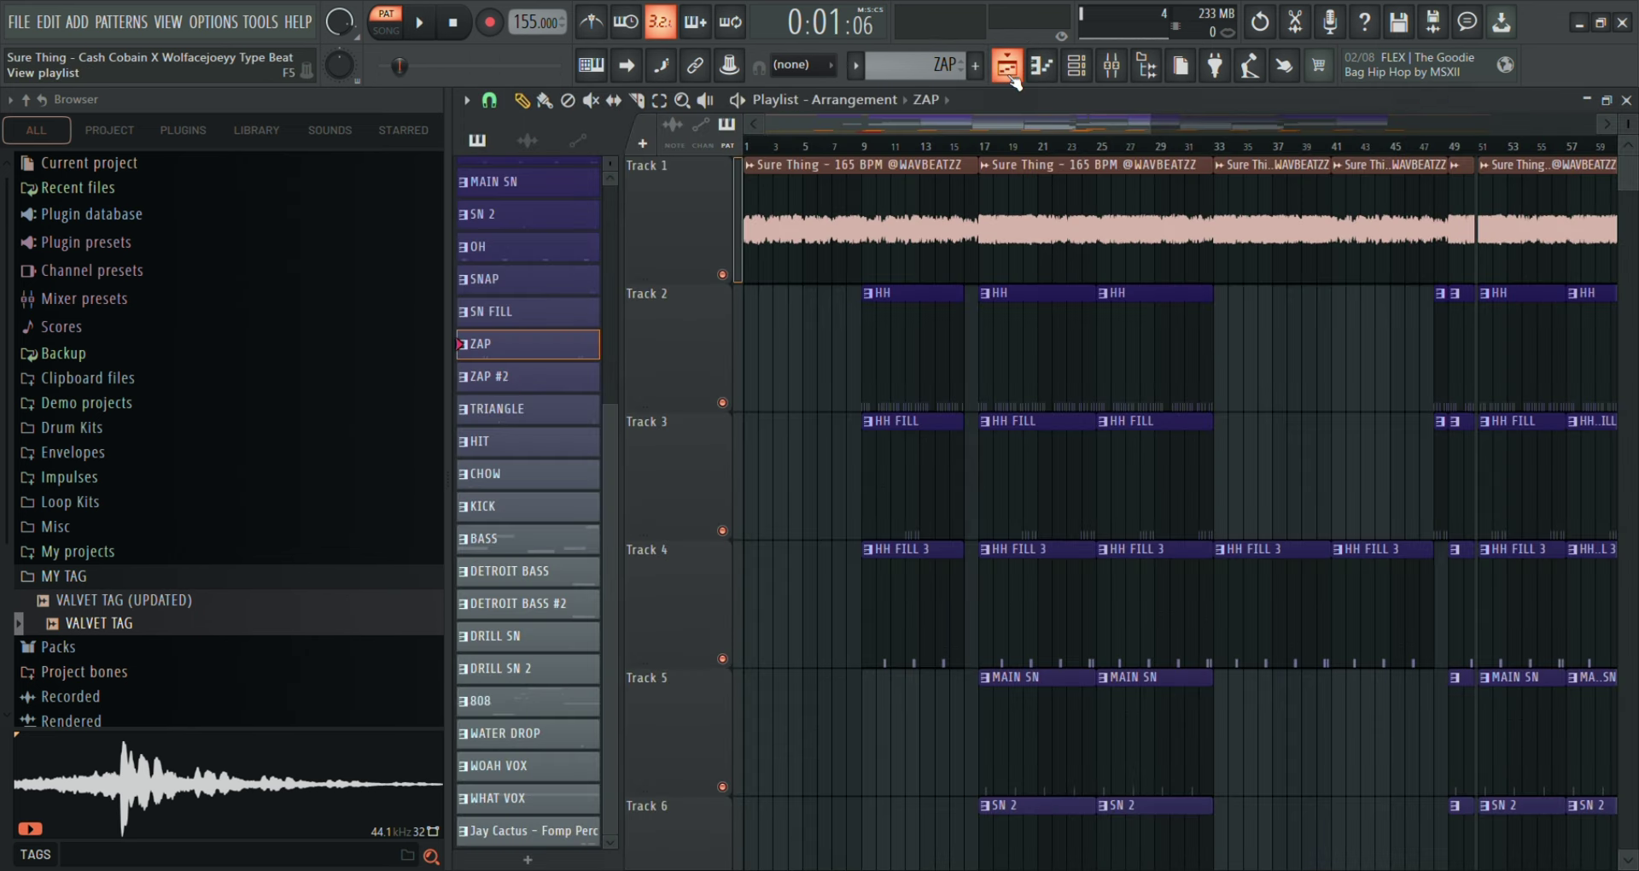
{"action": "left_click", "coordinate": [507, 382]}
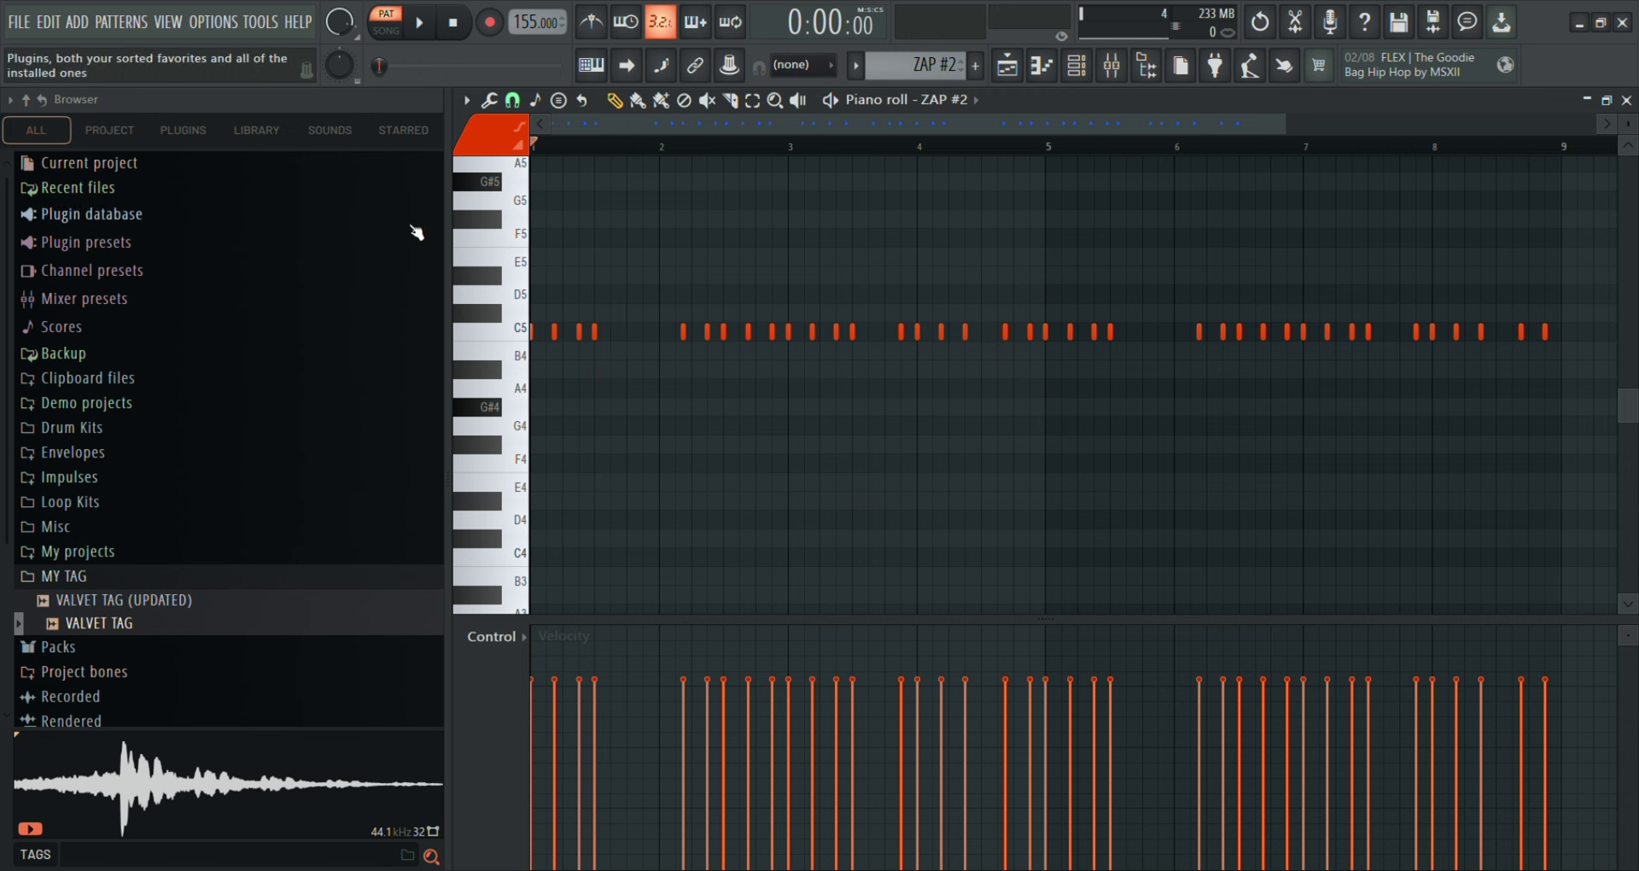
{"action": "key", "text": "space"}
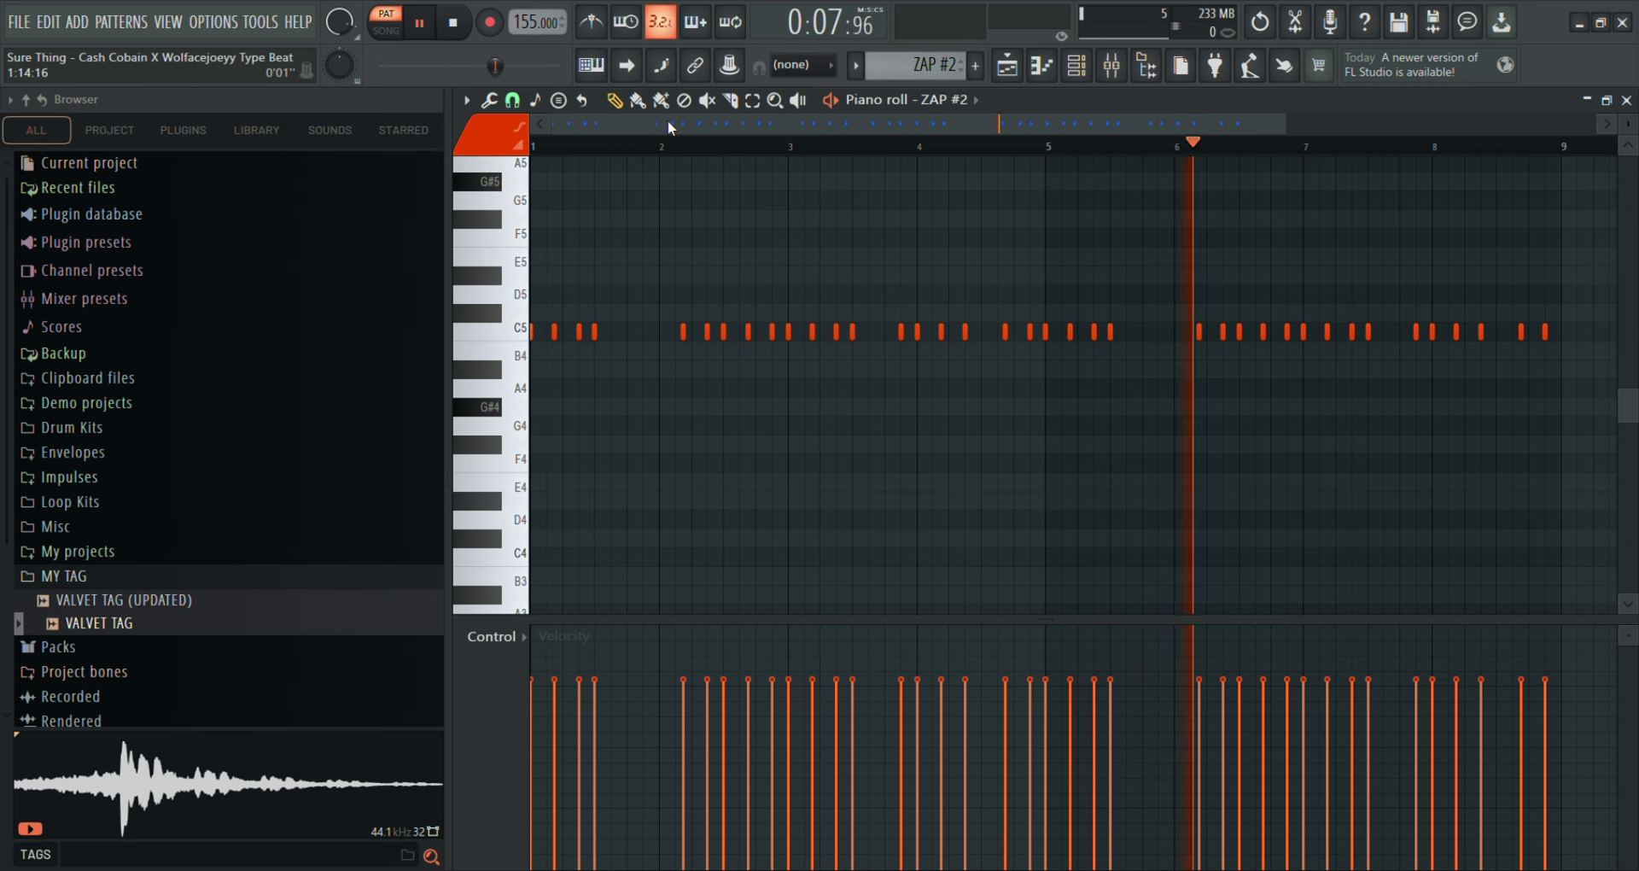
{"action": "left_click_drag", "start_coordinate": [667, 119], "coordinate": [764, 111]}
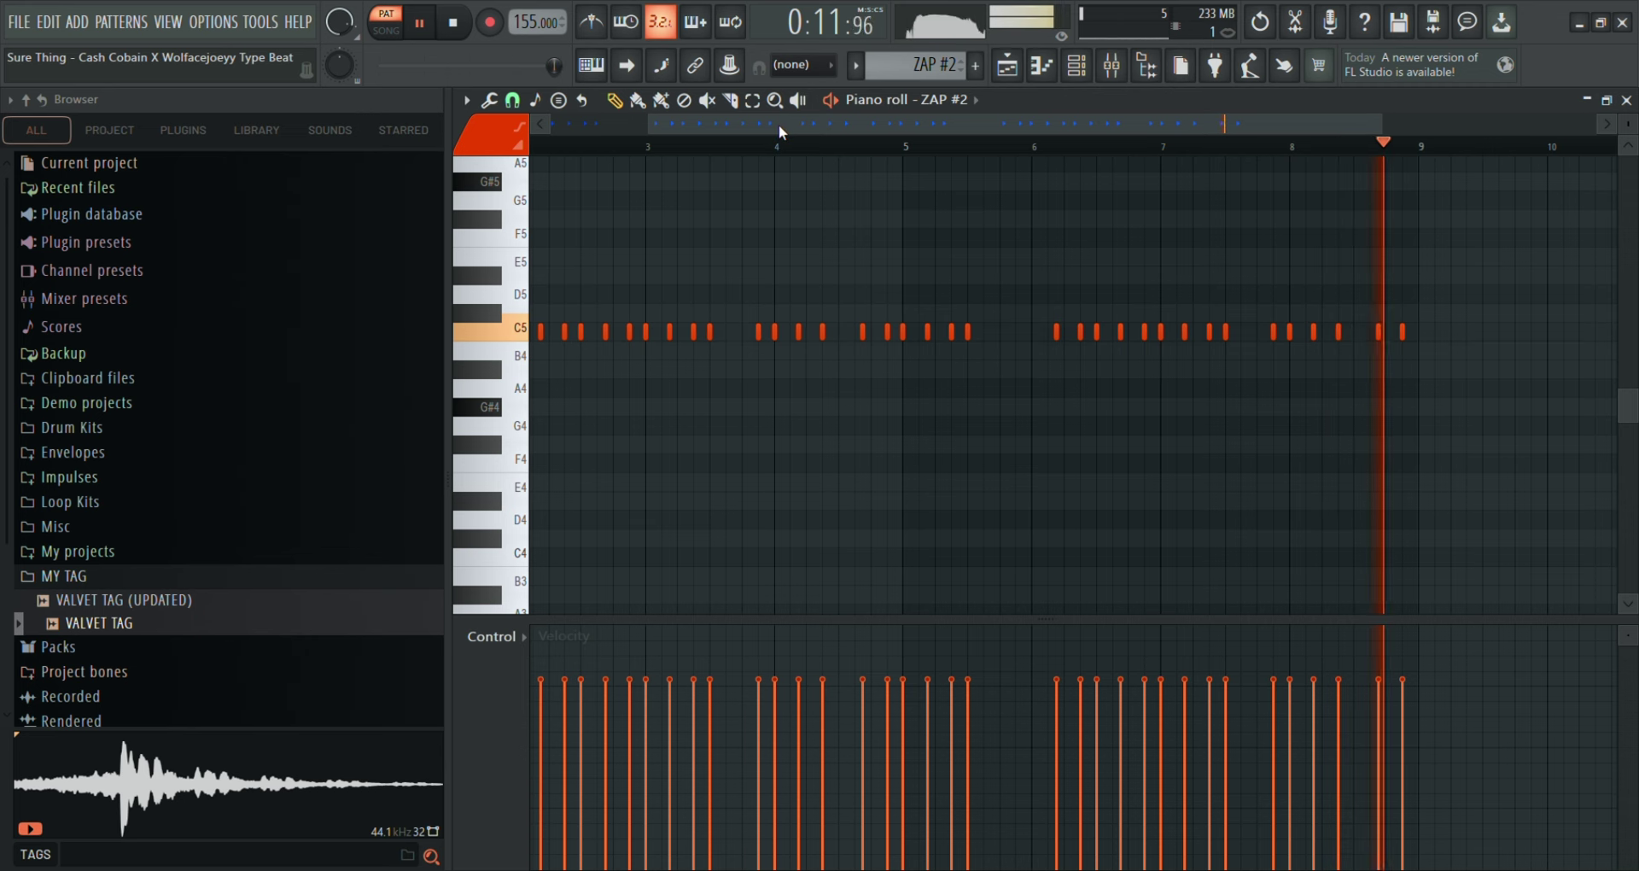
{"action": "key", "text": "space"}
Open the TRIANGLE pattern in the piano roll, play it from just before bar 2, and stop.
{"action": "left_click", "coordinate": [1007, 64]}
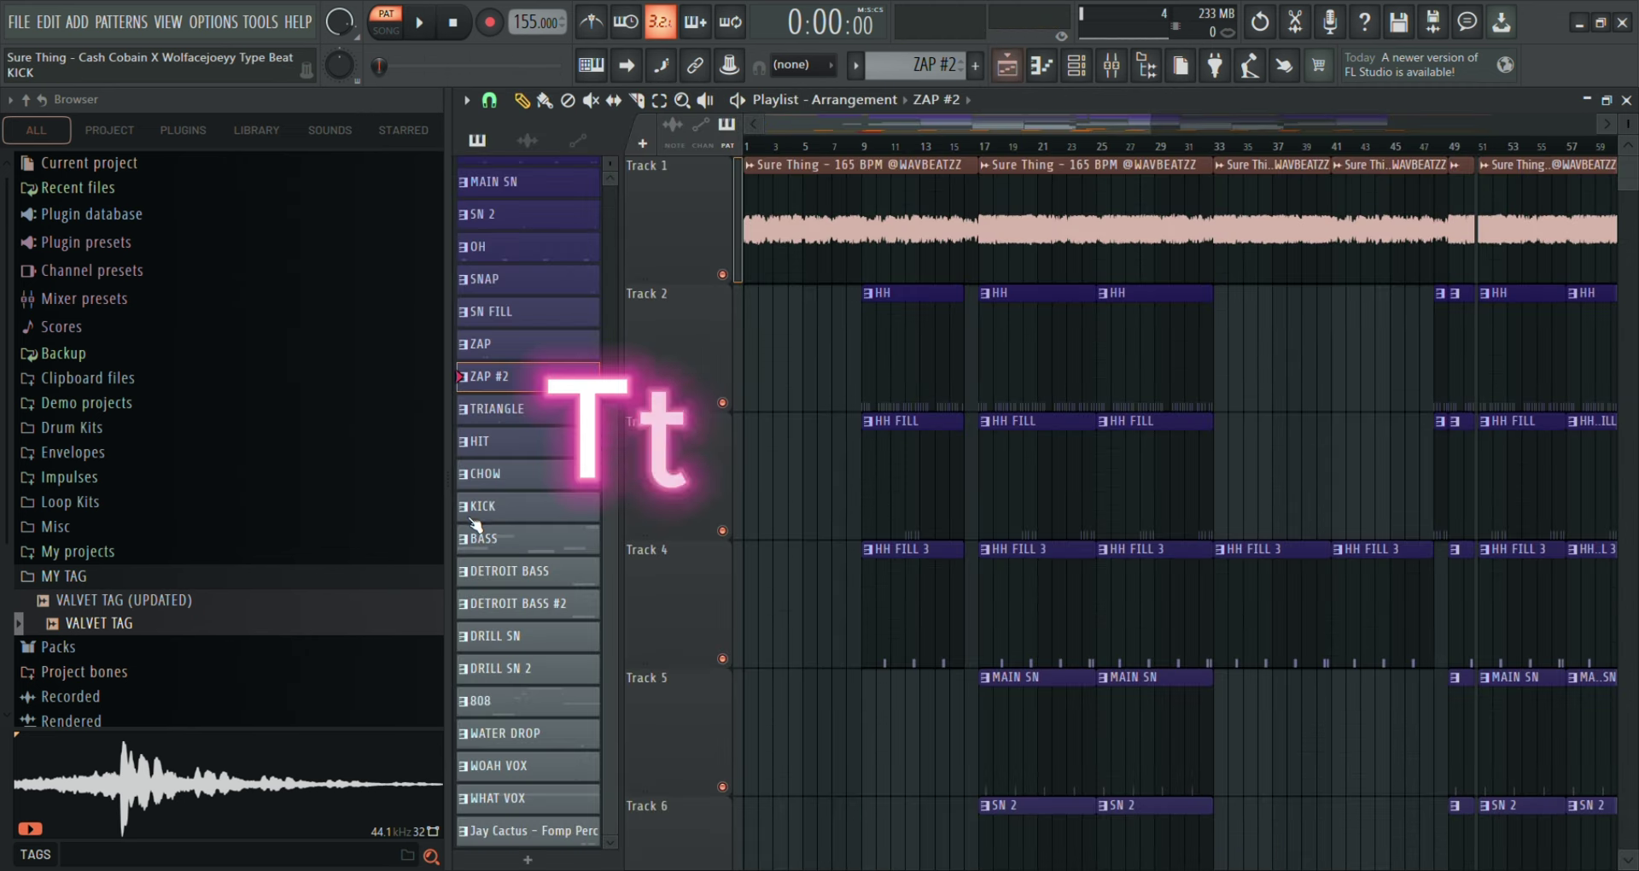
{"action": "double_click", "coordinate": [529, 409]}
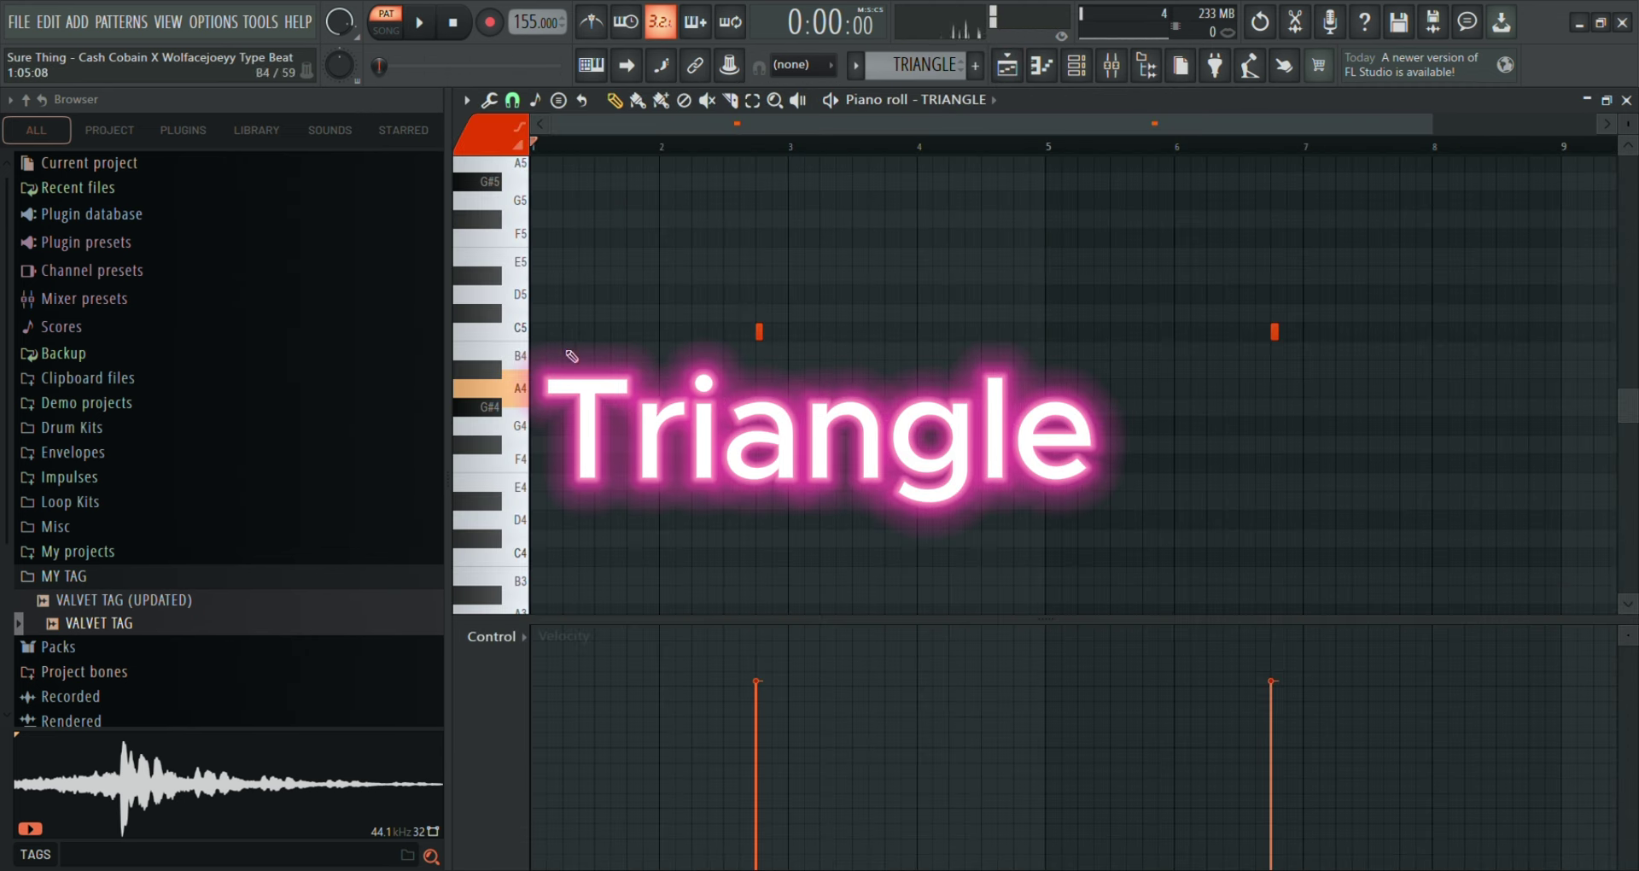
{"action": "left_click", "coordinate": [653, 155]}
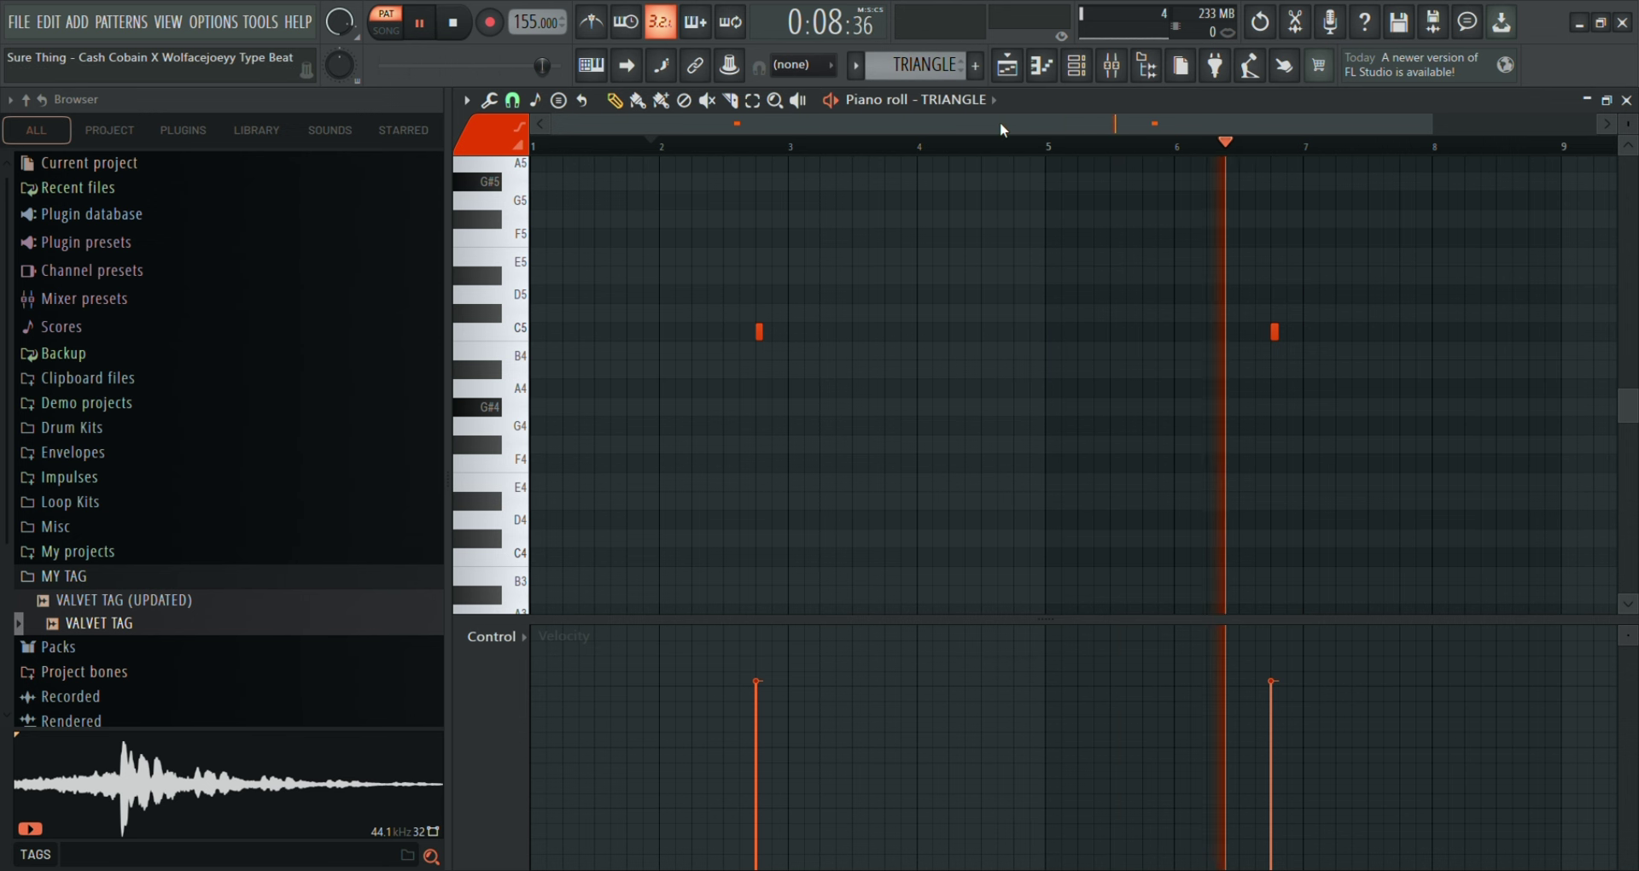
{"action": "key", "text": "space"}
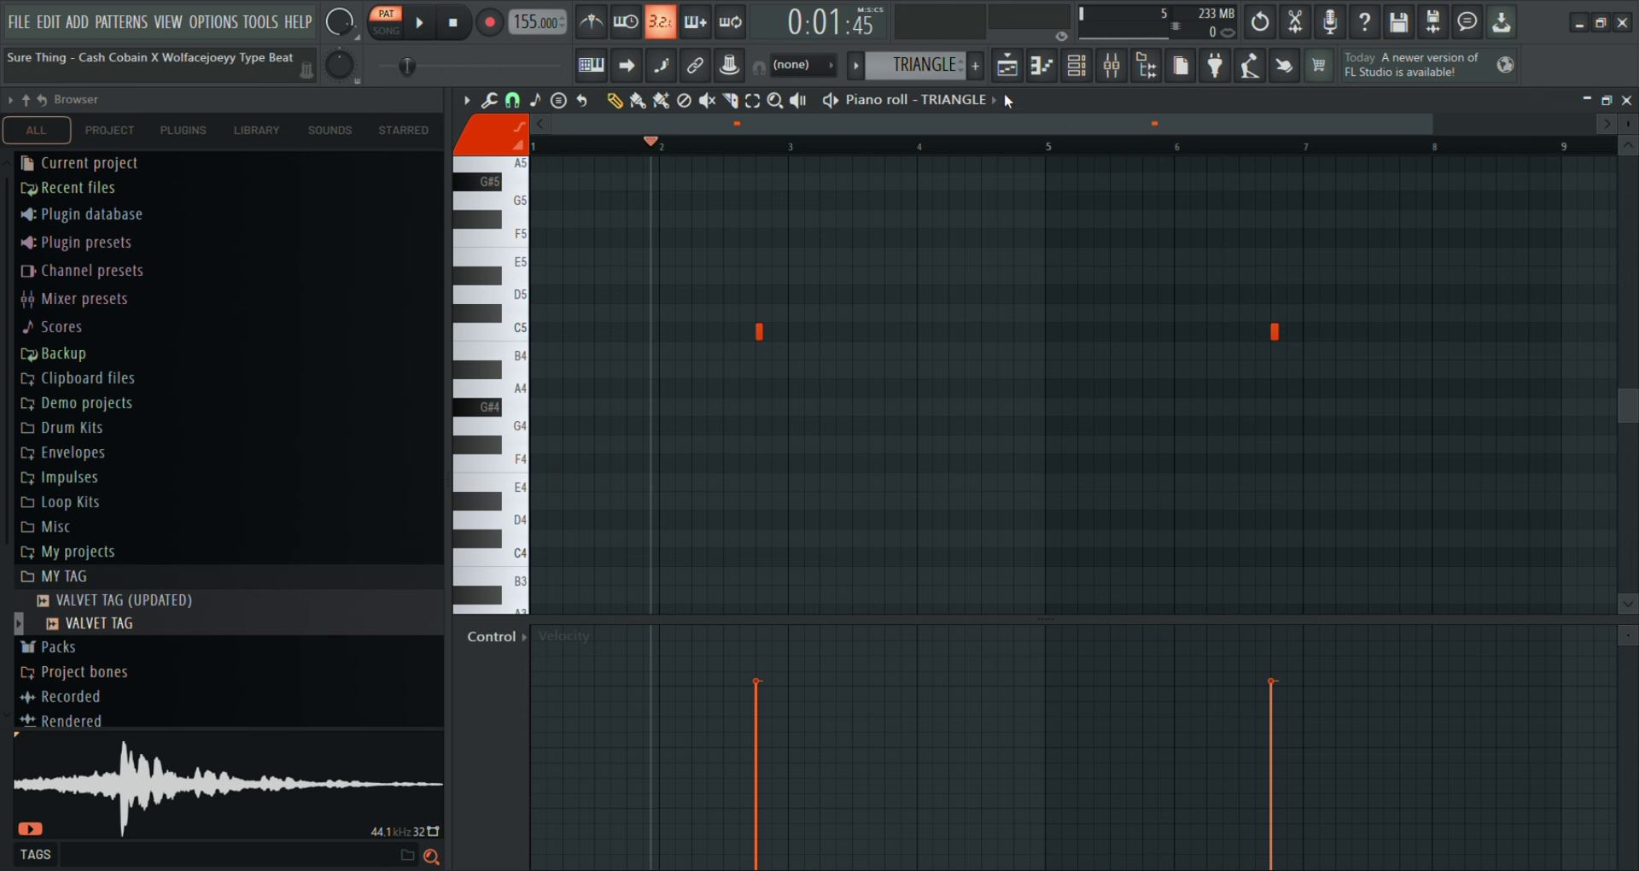
Open the HIT pattern in the piano roll and play its percussion notes from late in bar 1.
{"action": "left_click", "coordinate": [1012, 75]}
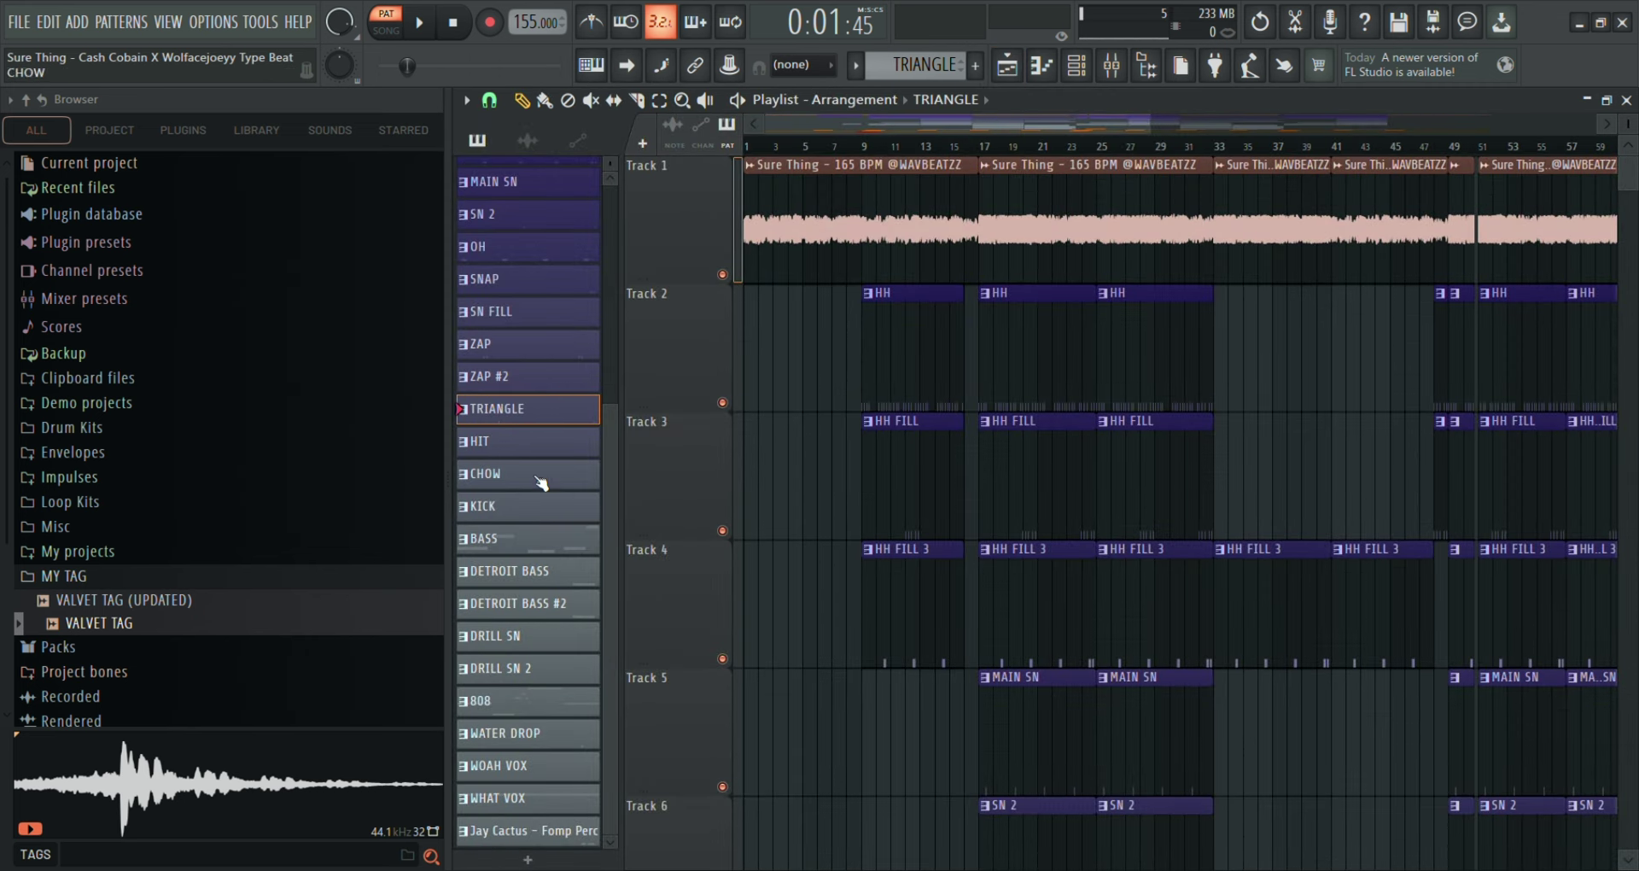
{"action": "left_click", "coordinate": [504, 441]}
{"action": "key", "text": "F7"}
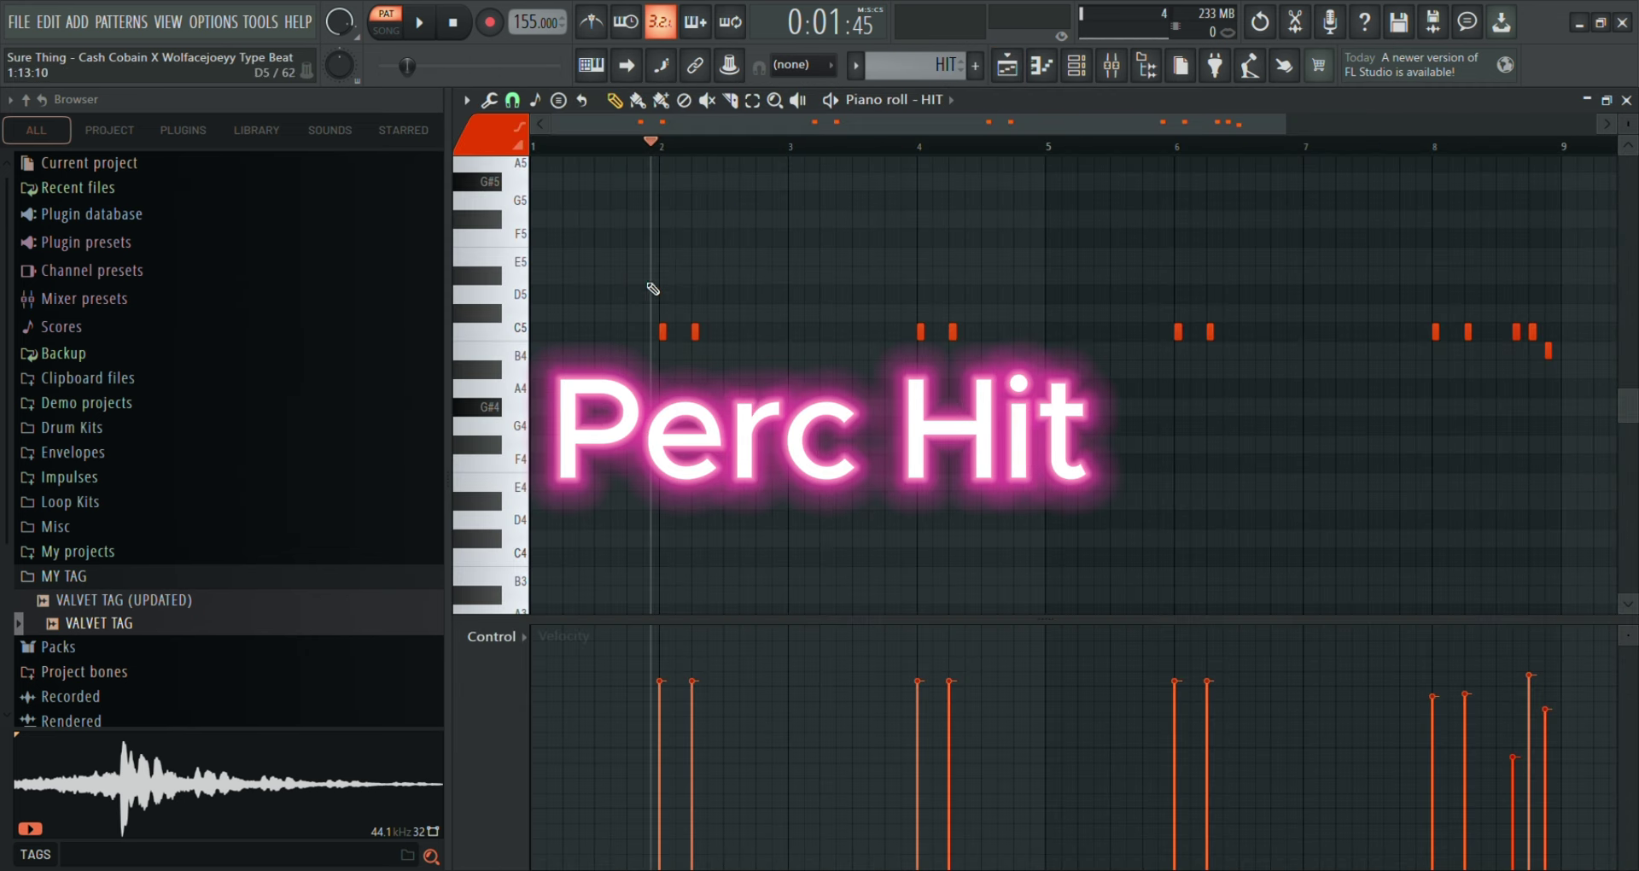
{"action": "key", "text": "space"}
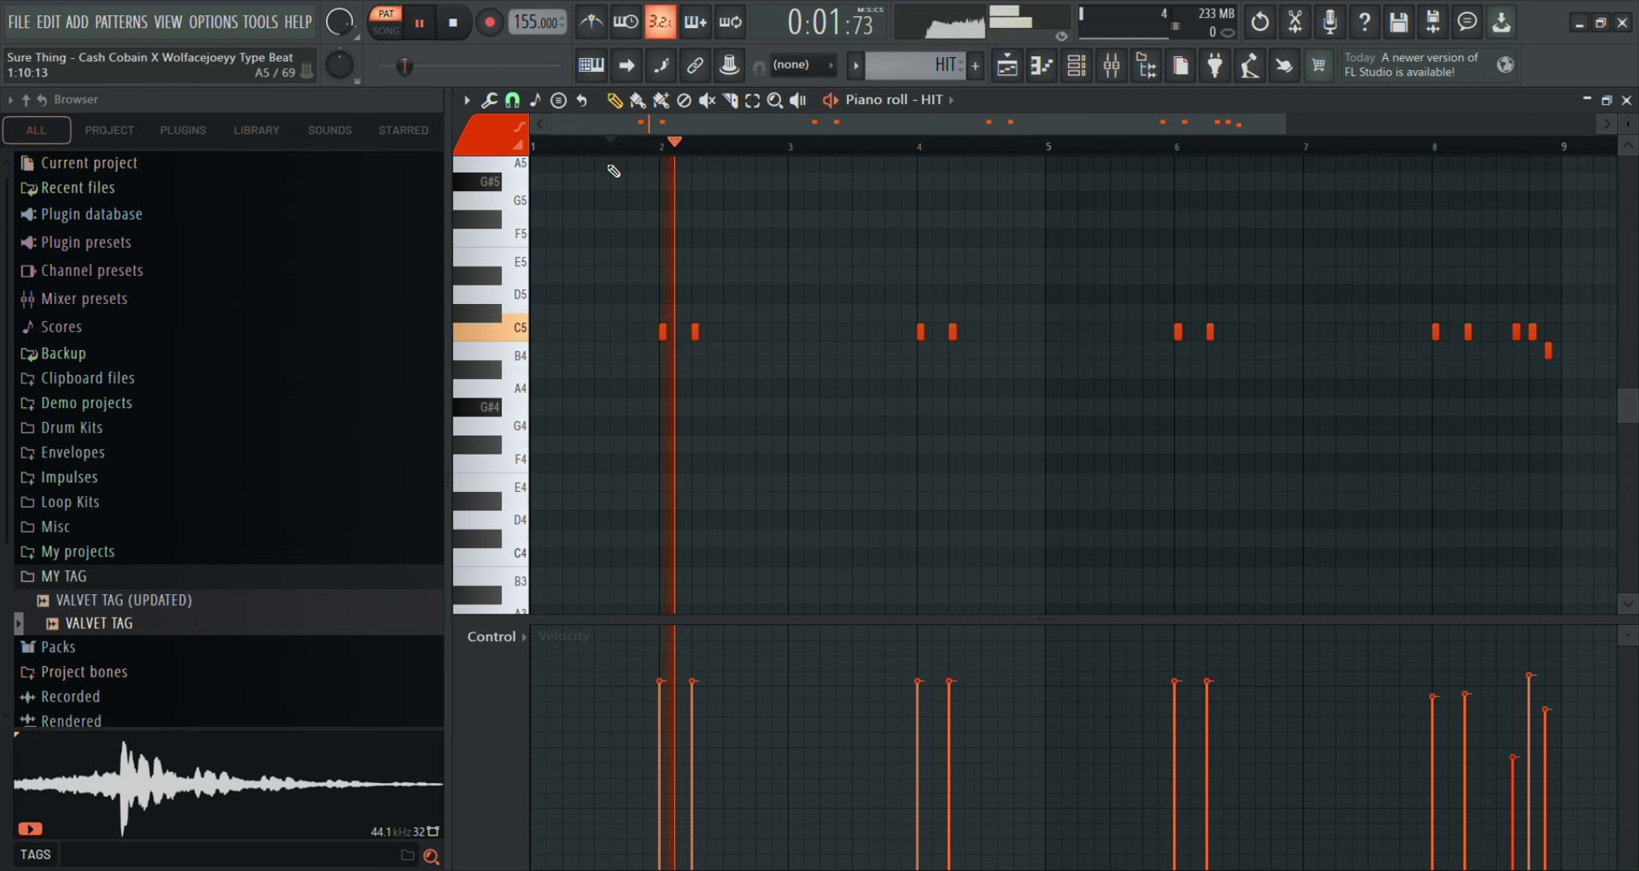
Inspect the HIT mixer track's effect slots and return to the pattern's notes in the piano roll.
{"action": "left_click", "coordinate": [1111, 64]}
{"action": "left_click", "coordinate": [1116, 295]}
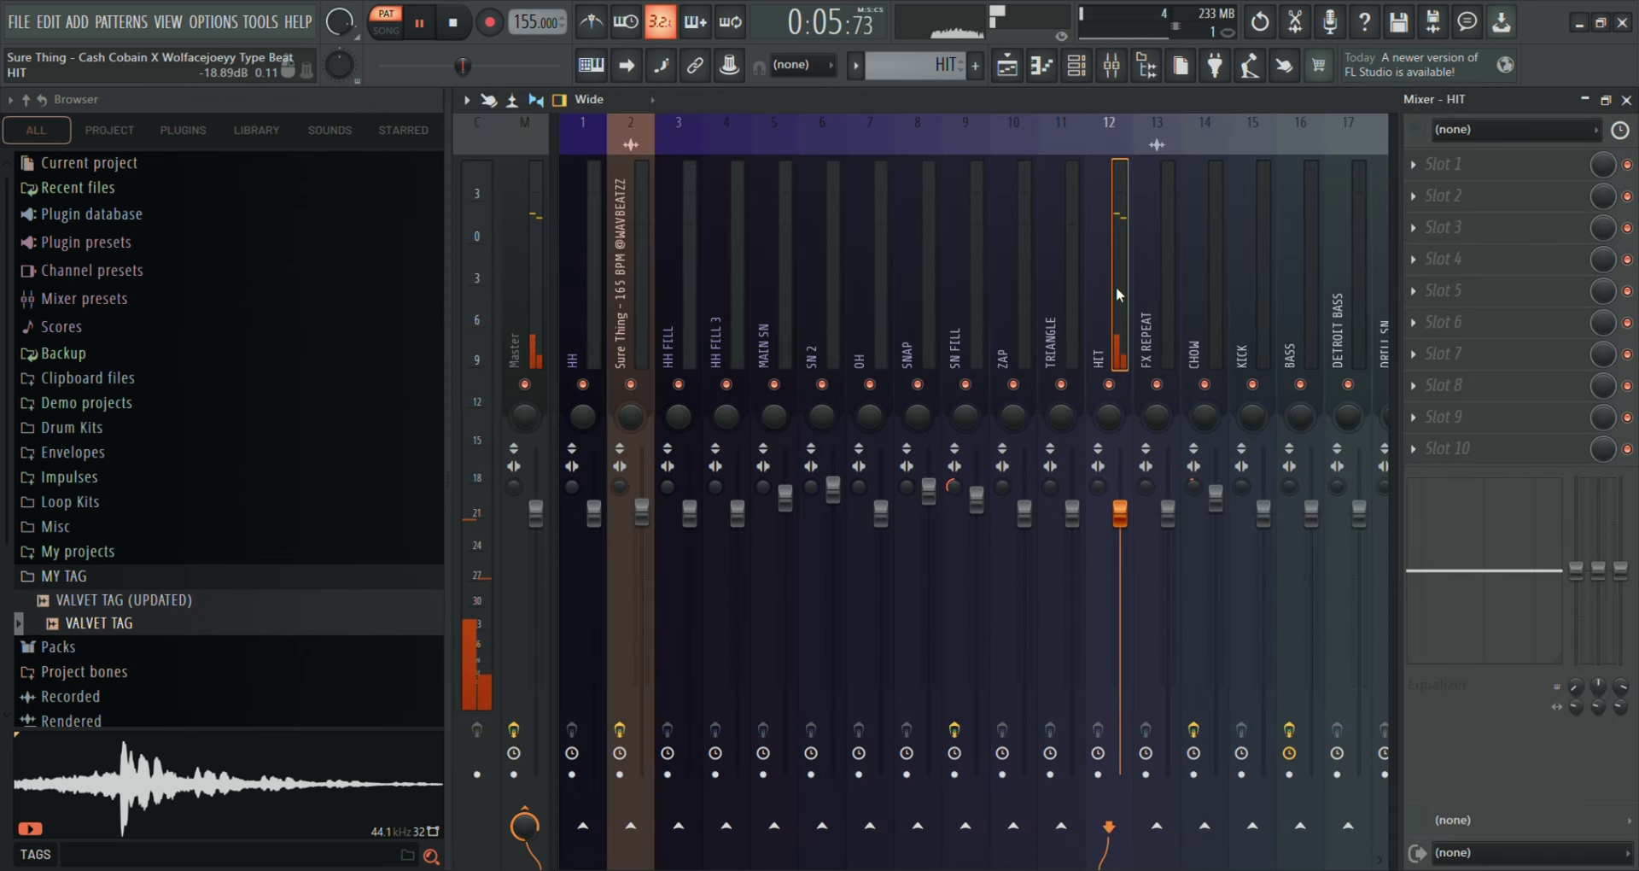
{"action": "left_click", "coordinate": [1008, 69]}
{"action": "left_click", "coordinate": [1054, 75]}
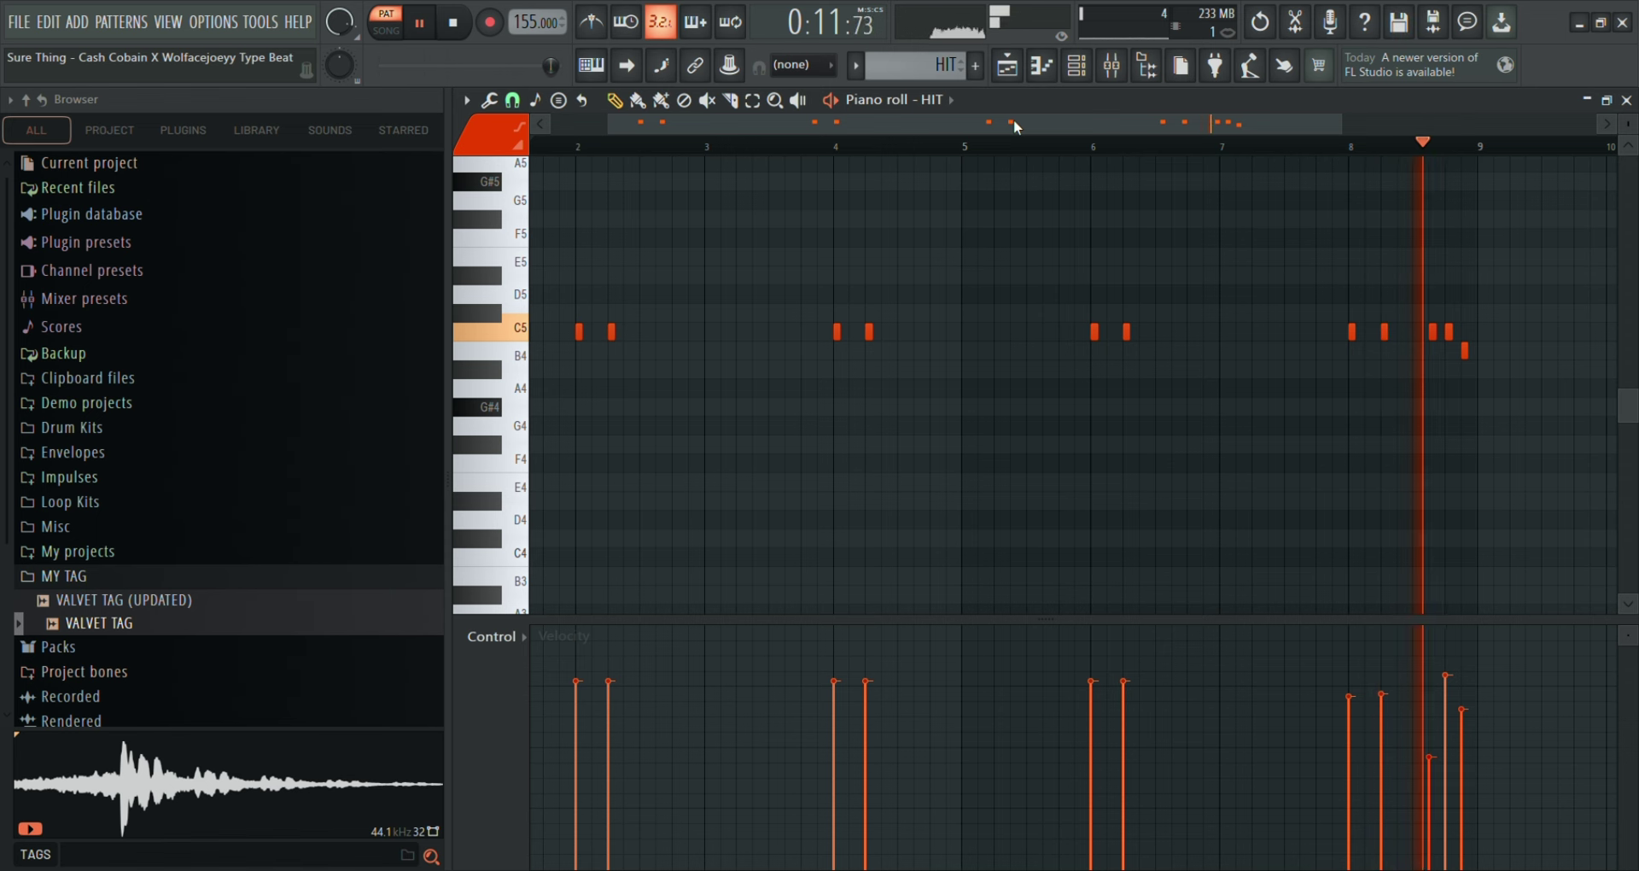
Open the CHOW pattern in the piano roll and play its kick notes from the start.
{"action": "left_click", "coordinate": [1011, 75]}
{"action": "left_click", "coordinate": [547, 480]}
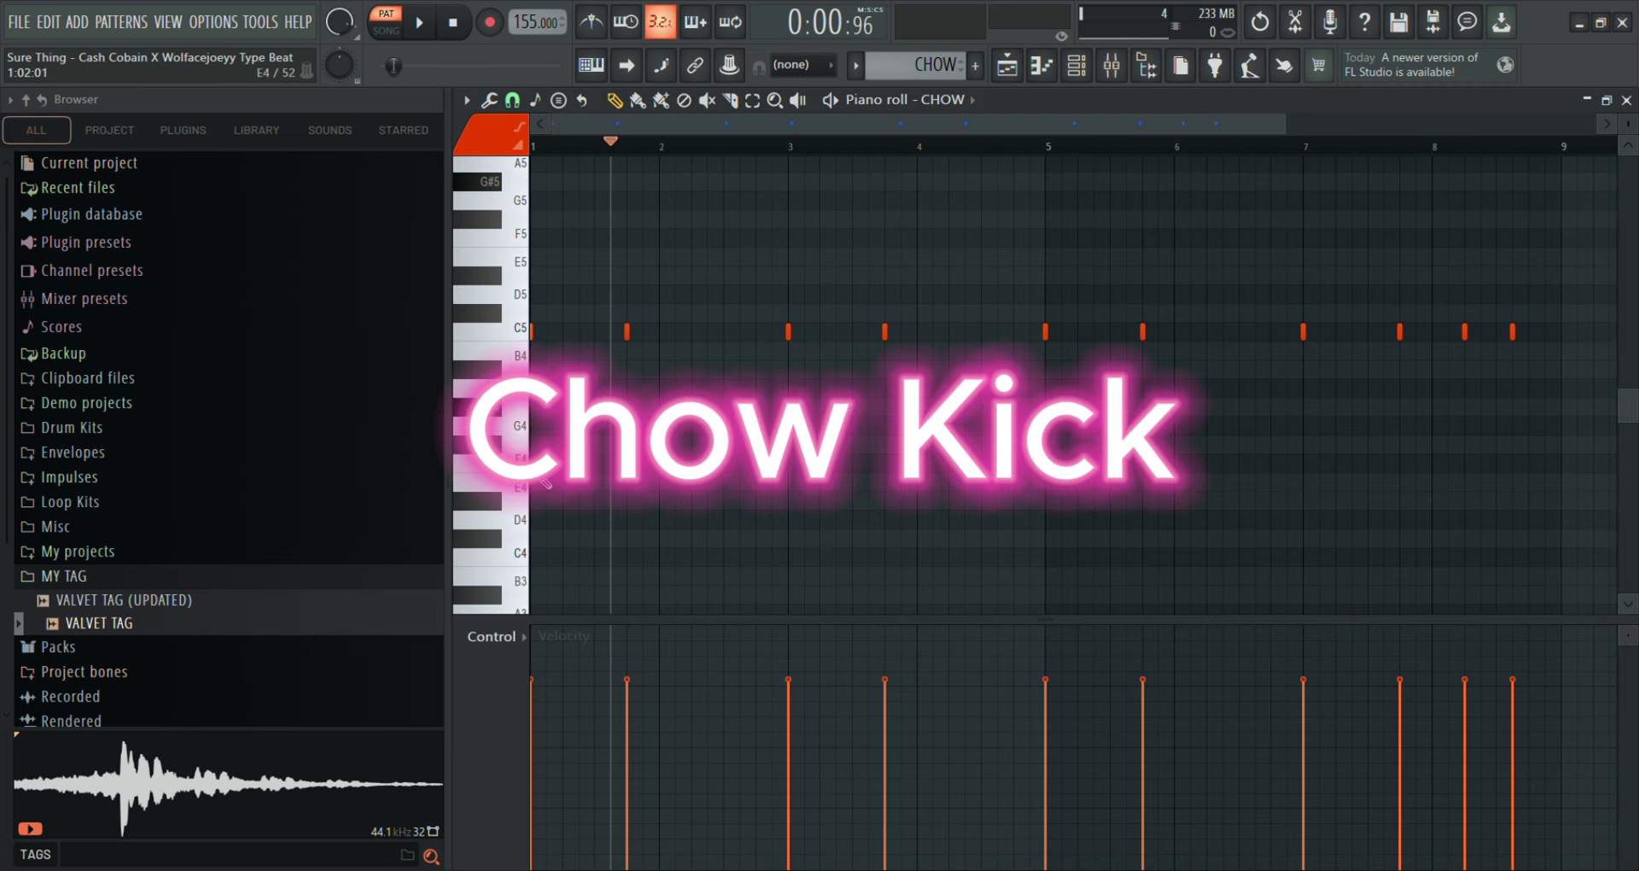
{"action": "key", "text": "space"}
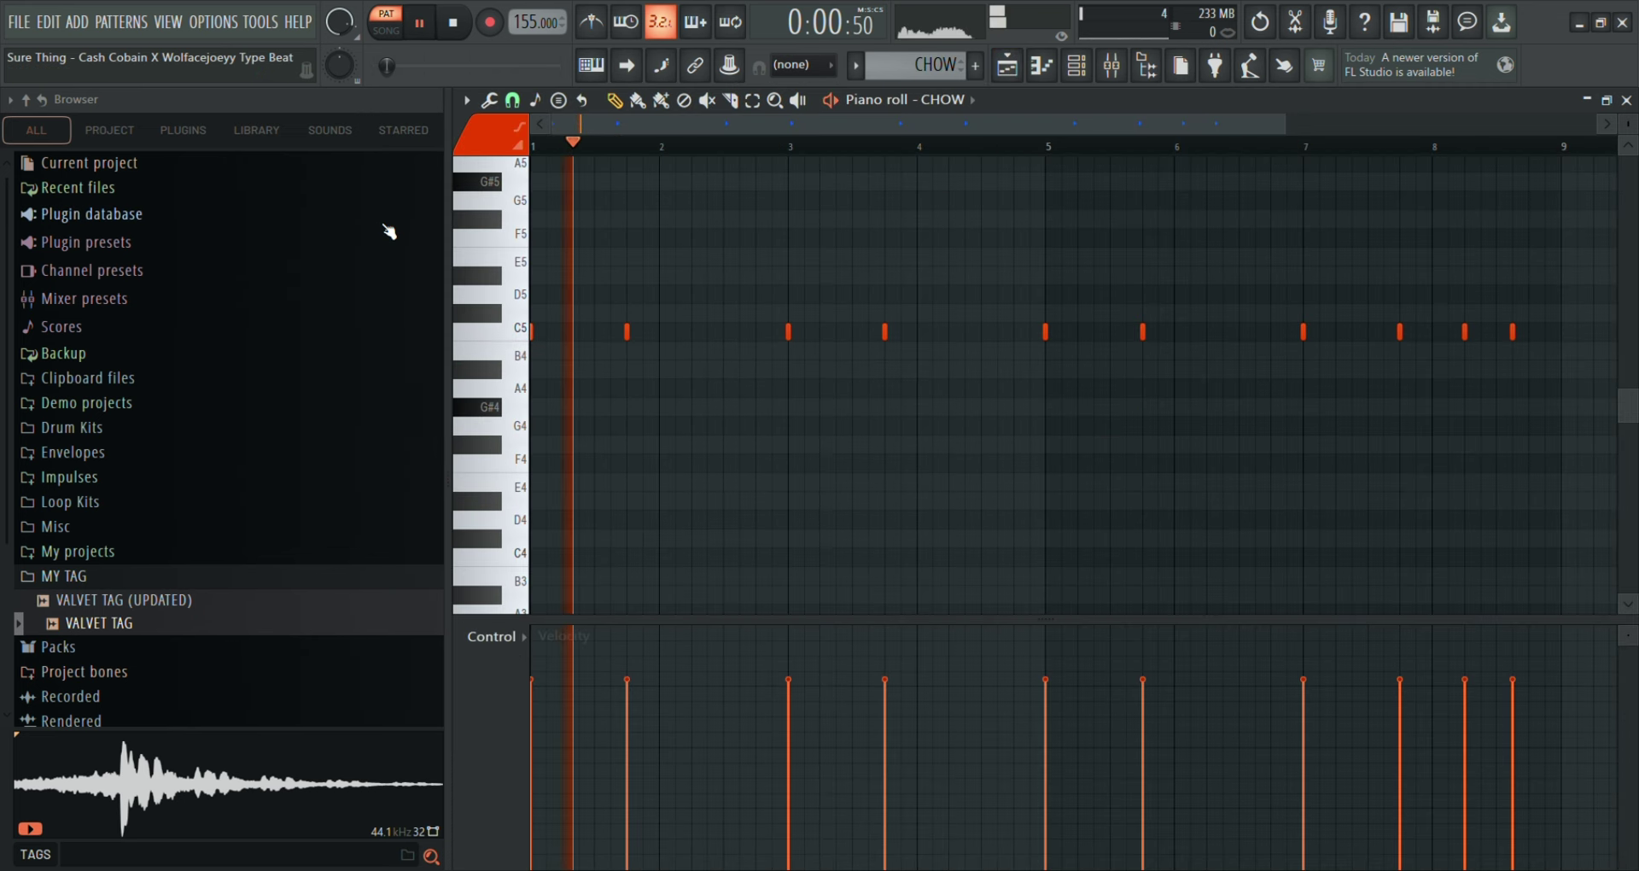
Inspect the Fruity Reeverb 2 settings on the CHOW mixer track, return to the pattern's notes, and stop playback.
{"action": "left_click", "coordinate": [1127, 68]}
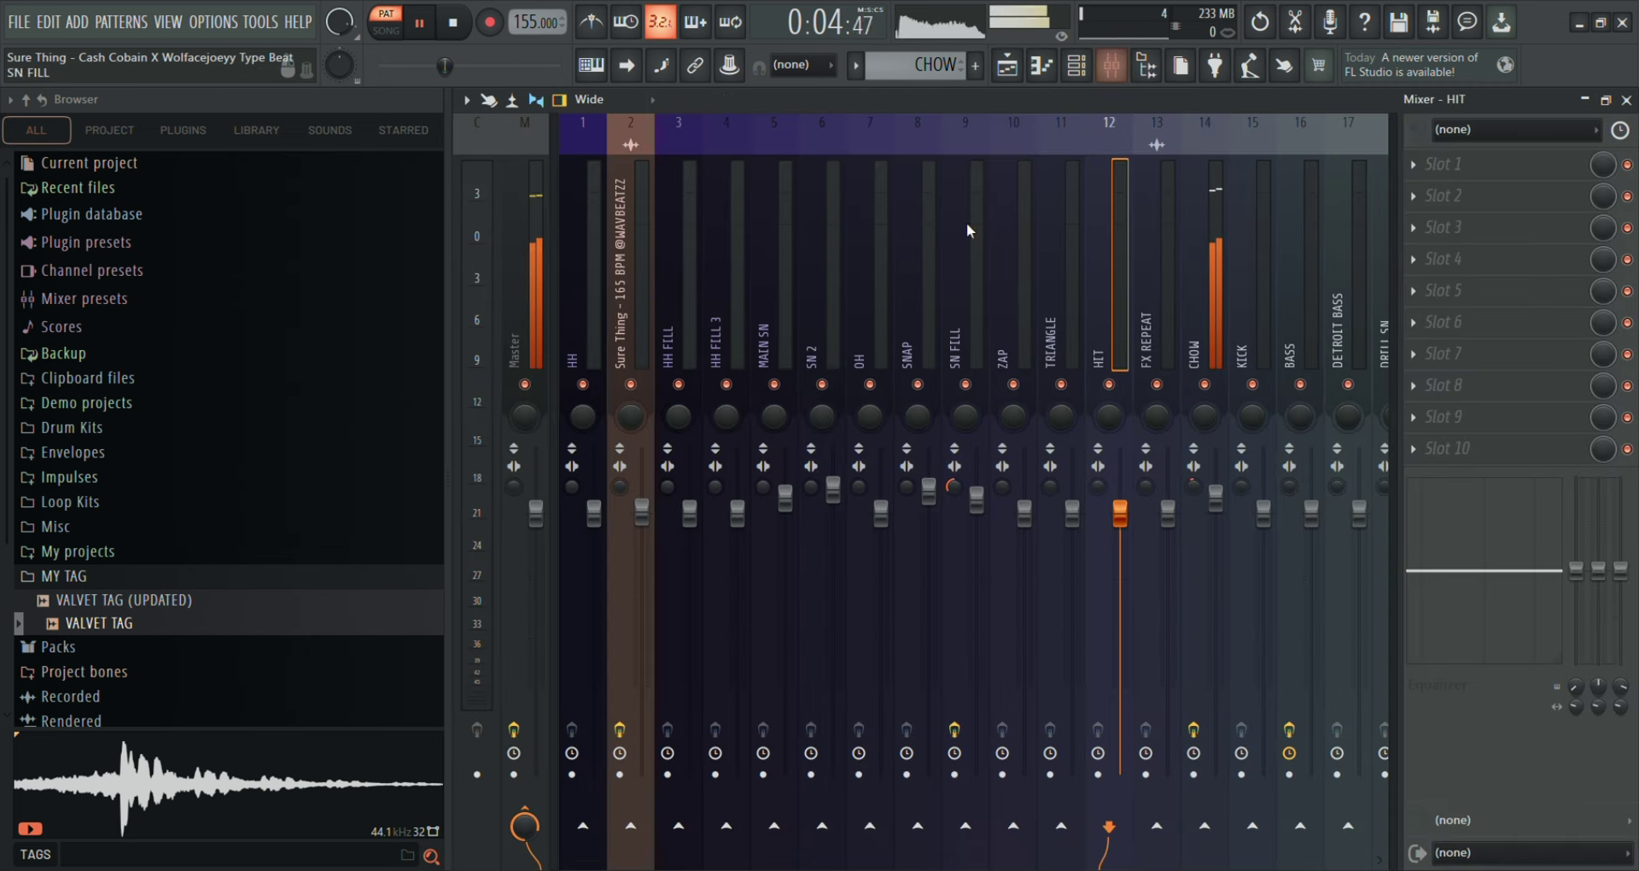
{"action": "left_click", "coordinate": [1216, 294]}
{"action": "left_click", "coordinate": [1439, 167]}
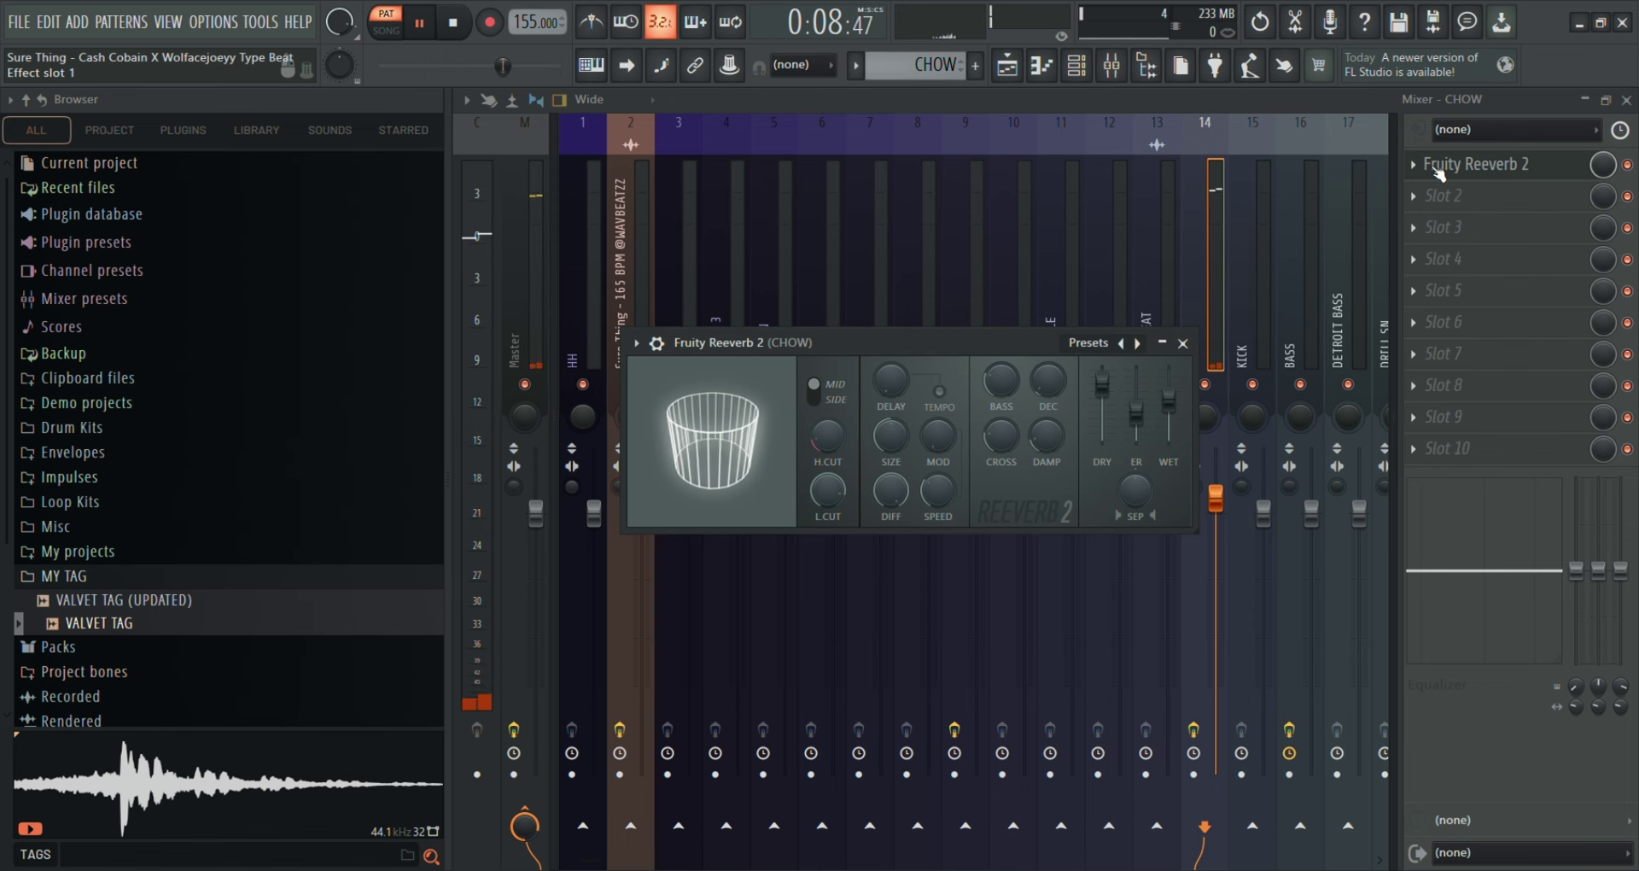
{"action": "left_click", "coordinate": [1182, 342]}
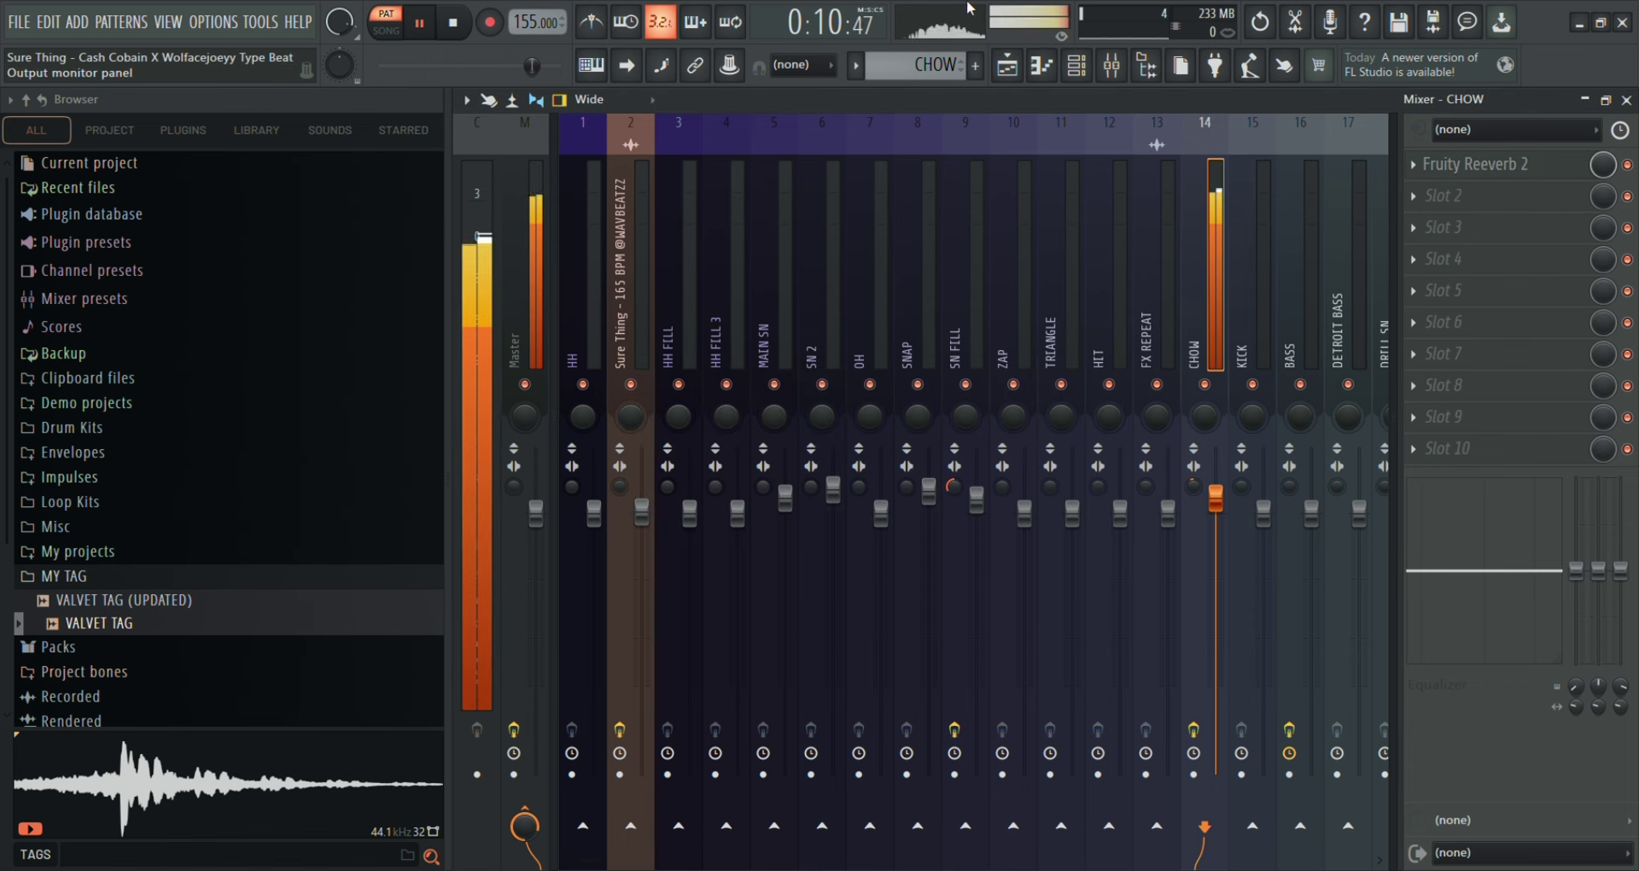
{"action": "left_click", "coordinate": [1048, 68]}
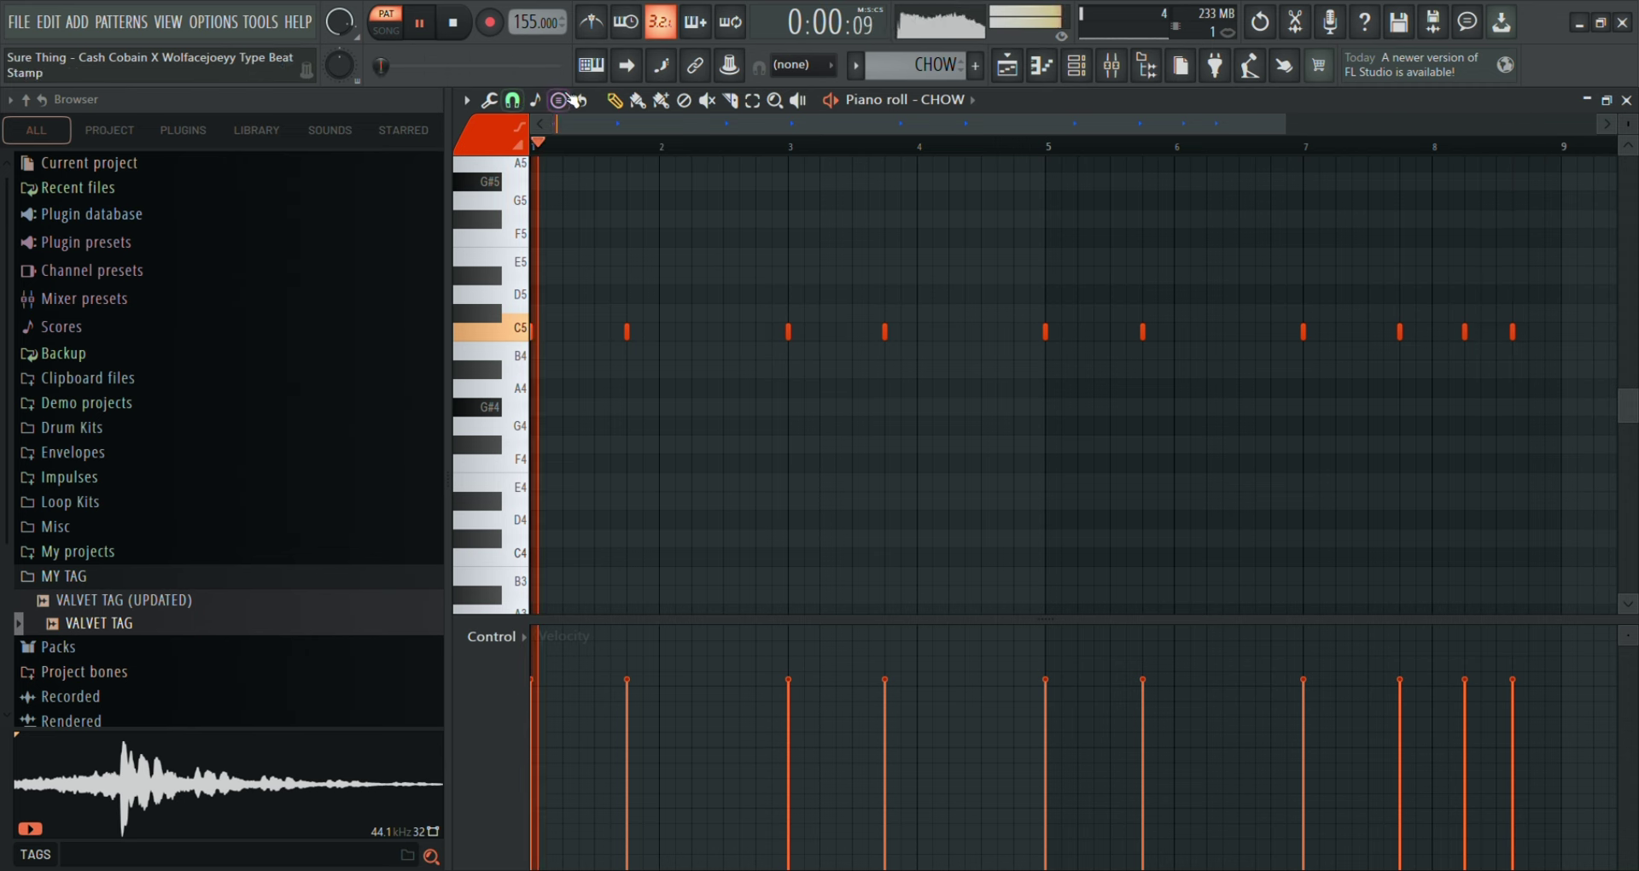
{"action": "key", "text": "space"}
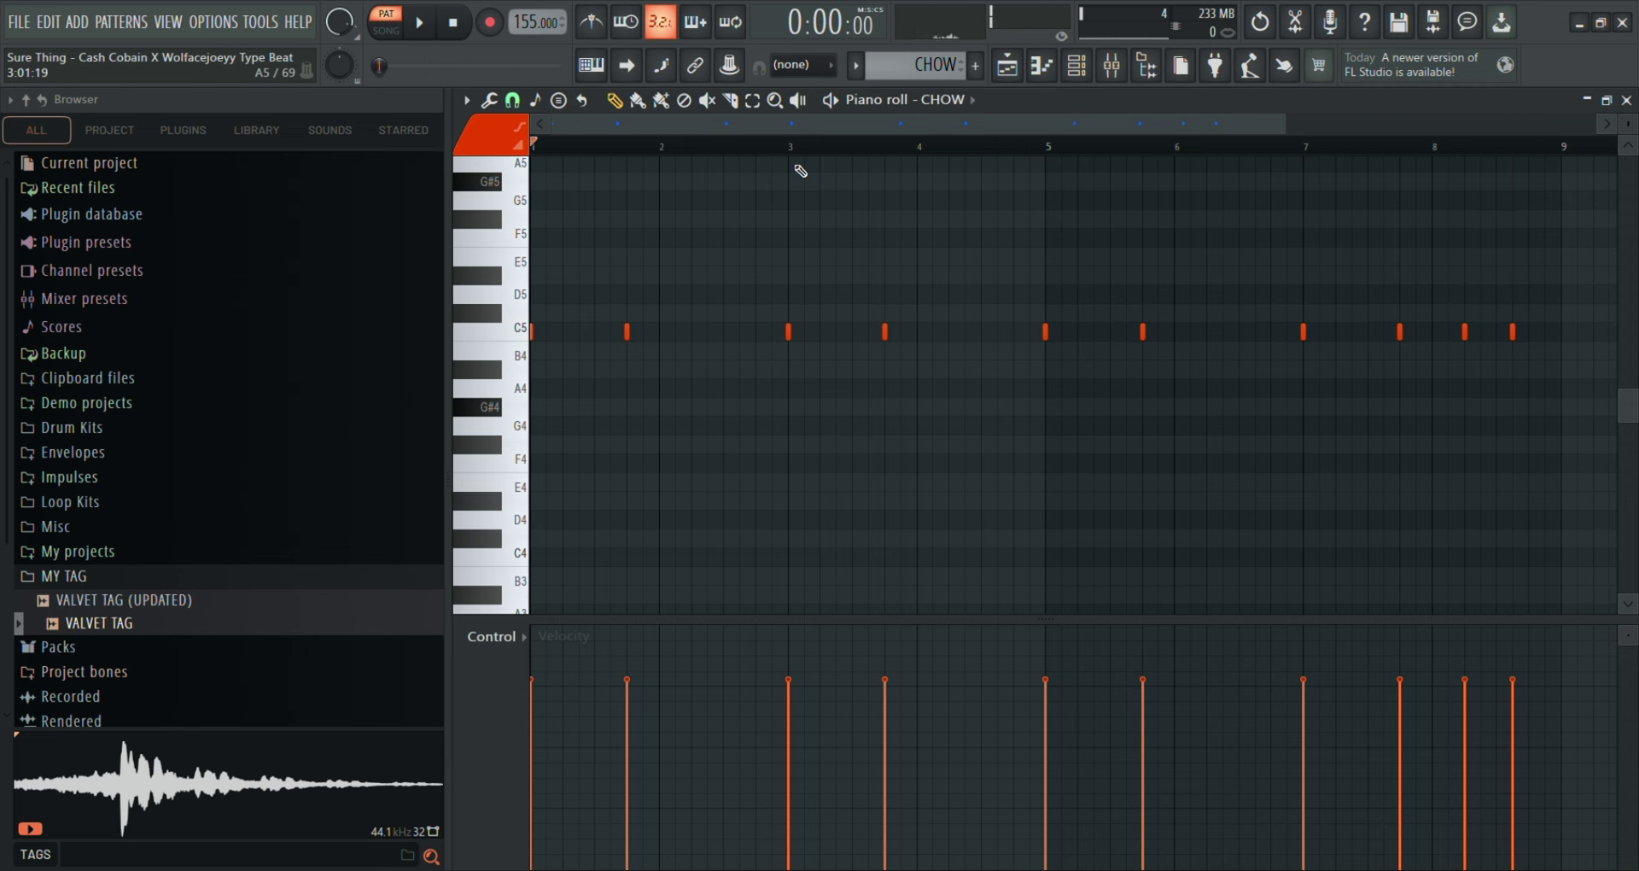
Open the KICK pattern in the piano roll, play it from the start, and inspect the KICK mixer track's effect slots.
{"action": "left_click", "coordinate": [1007, 68]}
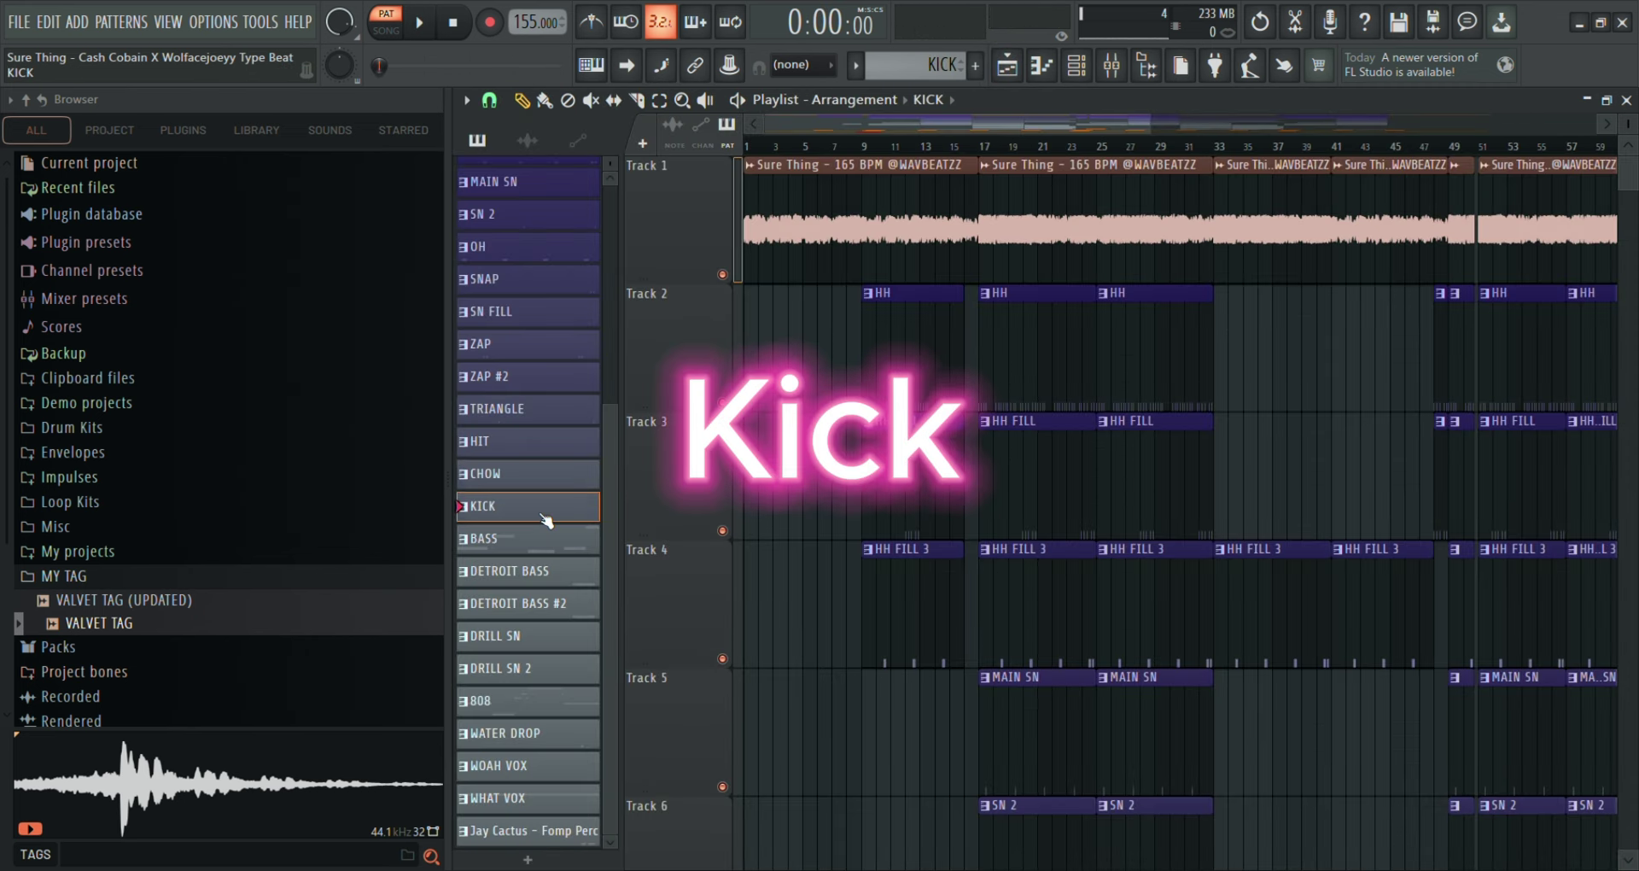
{"action": "key", "text": "F7"}
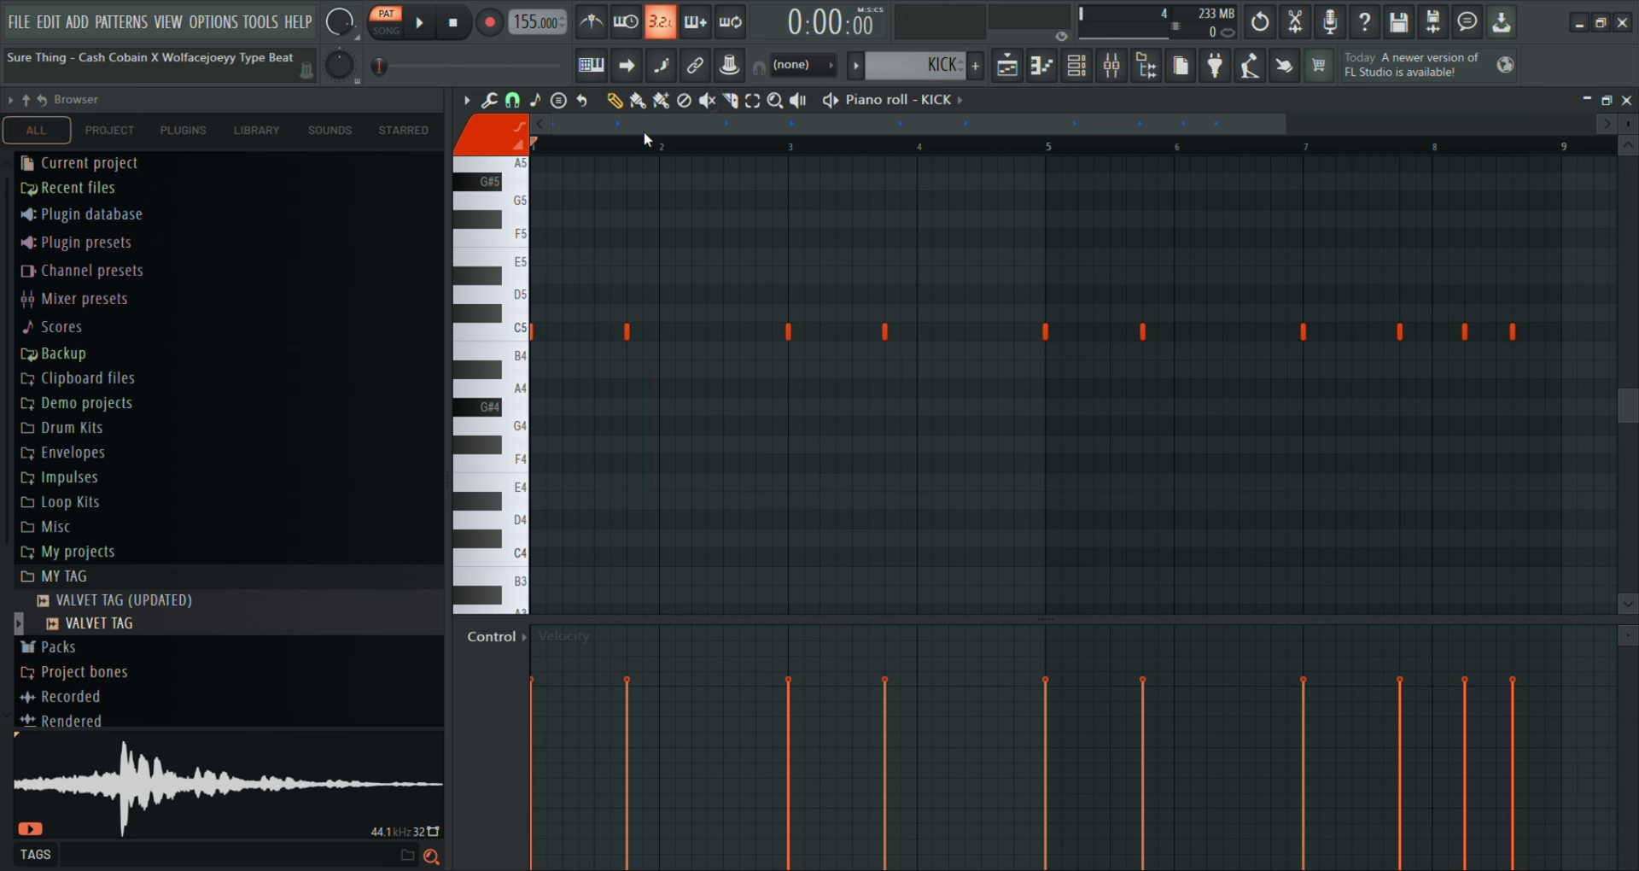
{"action": "key", "text": "space"}
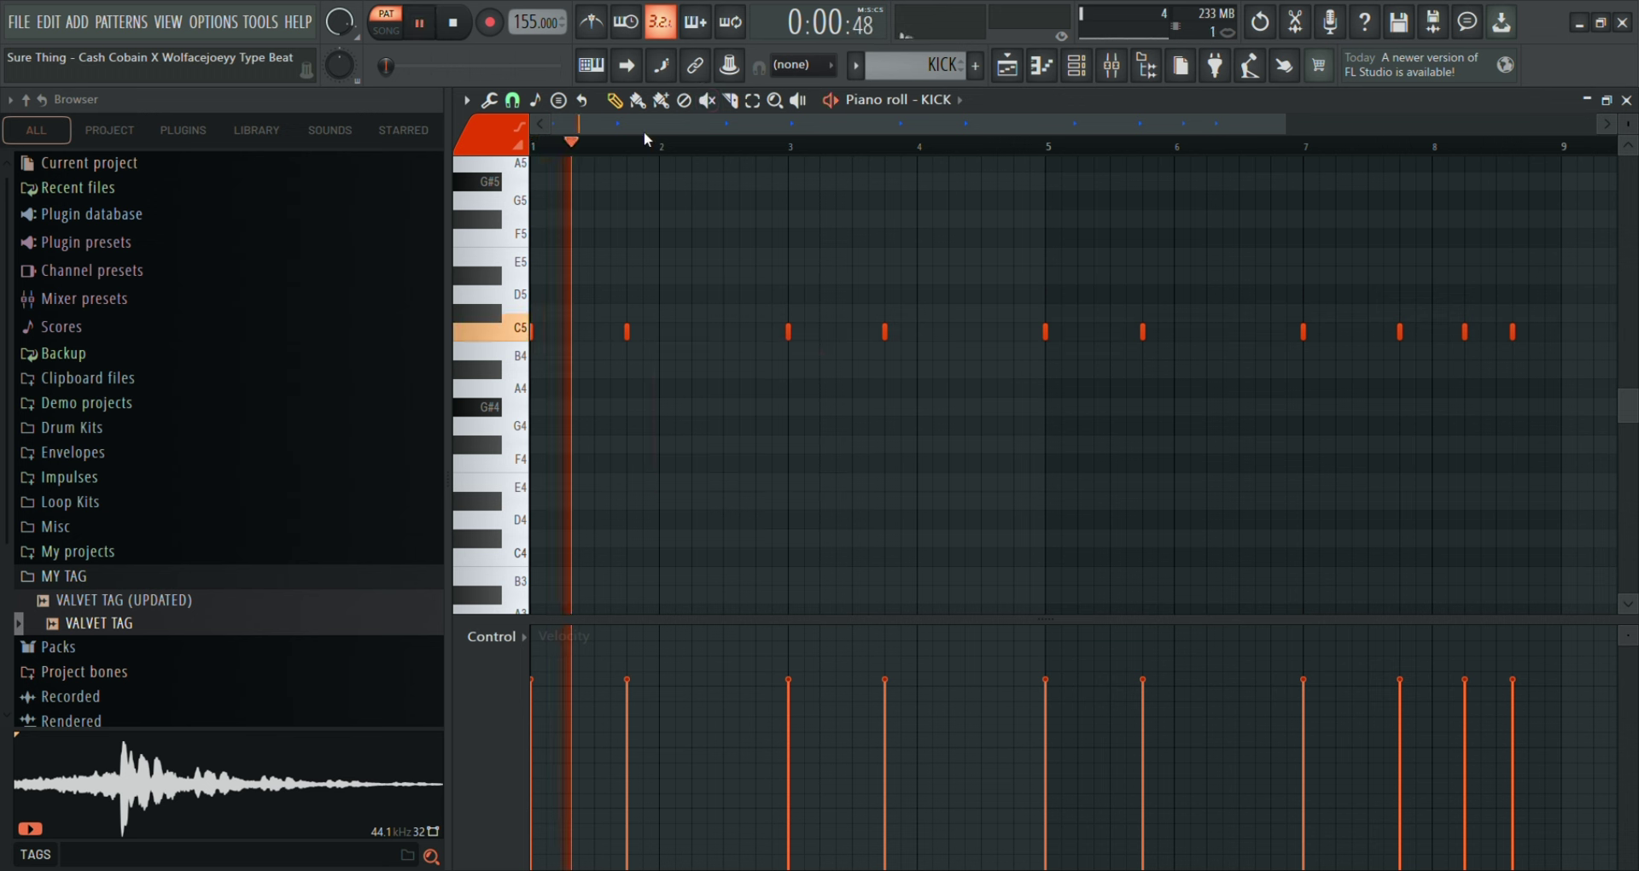
{"action": "left_click", "coordinate": [1111, 64]}
{"action": "left_click", "coordinate": [1242, 342]}
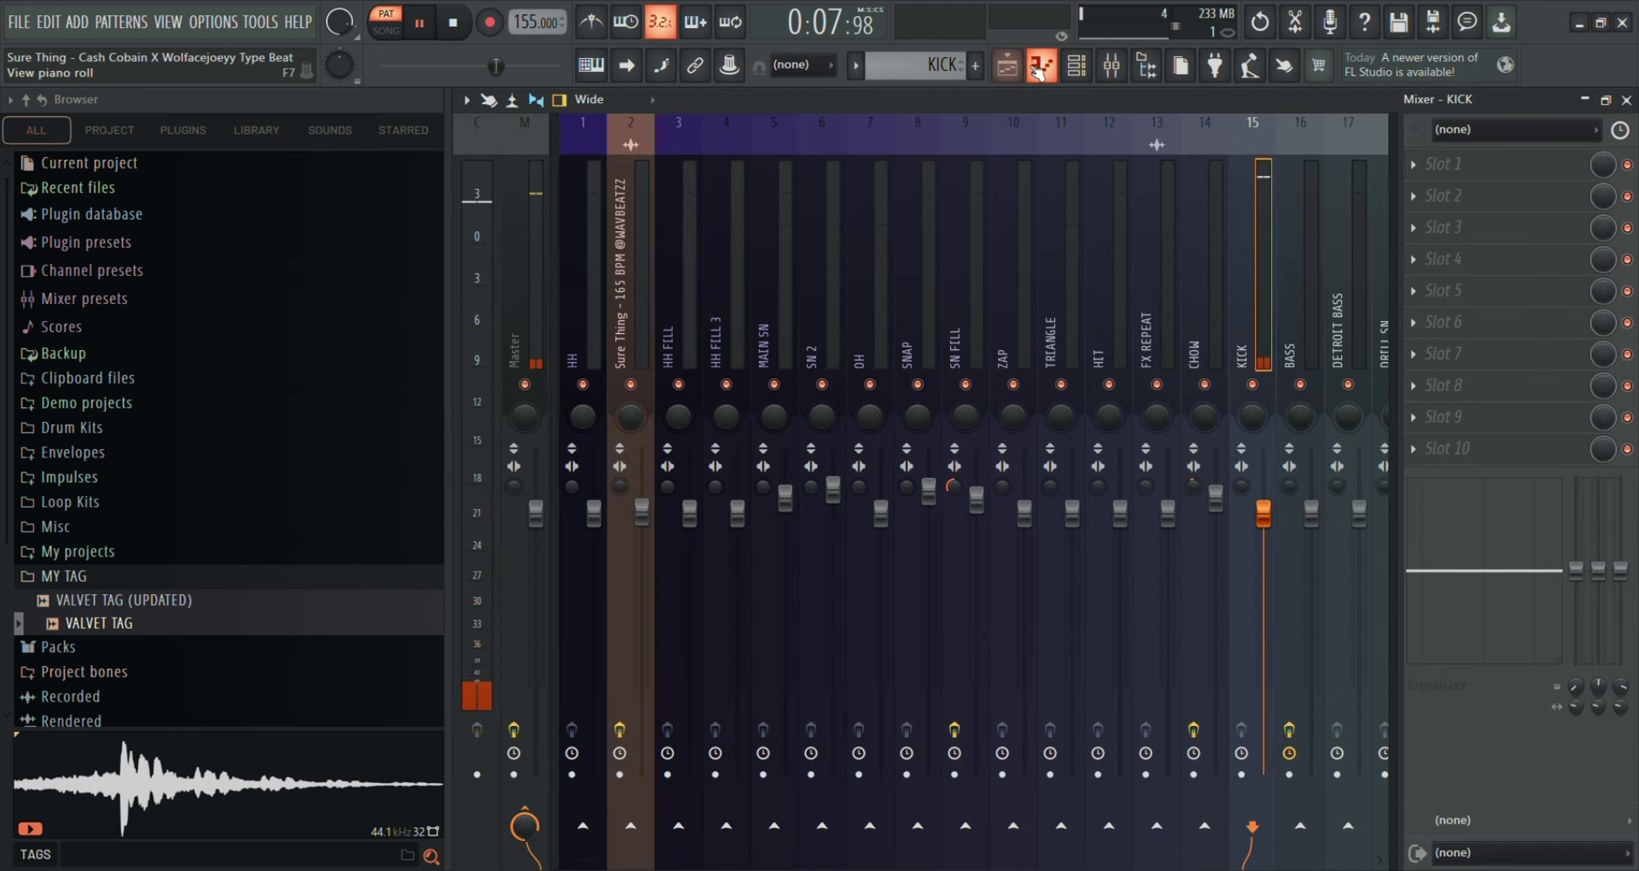
Return to the KICK pattern's notes in the piano roll, follow them to the end, and stop playback.
{"action": "key", "text": "F7"}
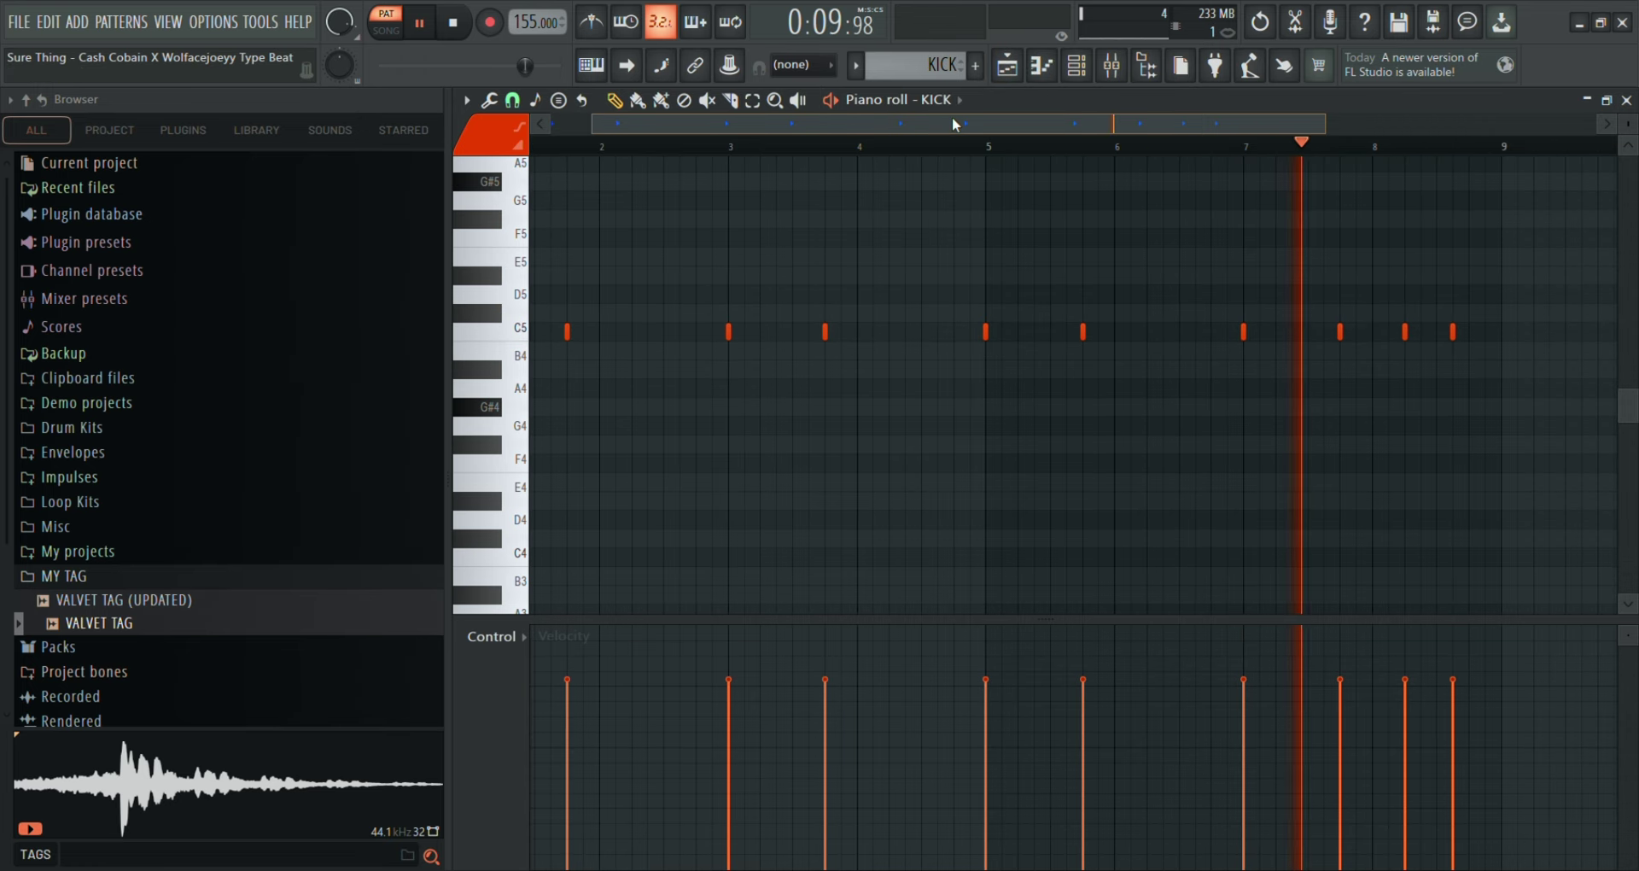
{"action": "left_click_drag", "start_coordinate": [954, 124], "coordinate": [969, 123]}
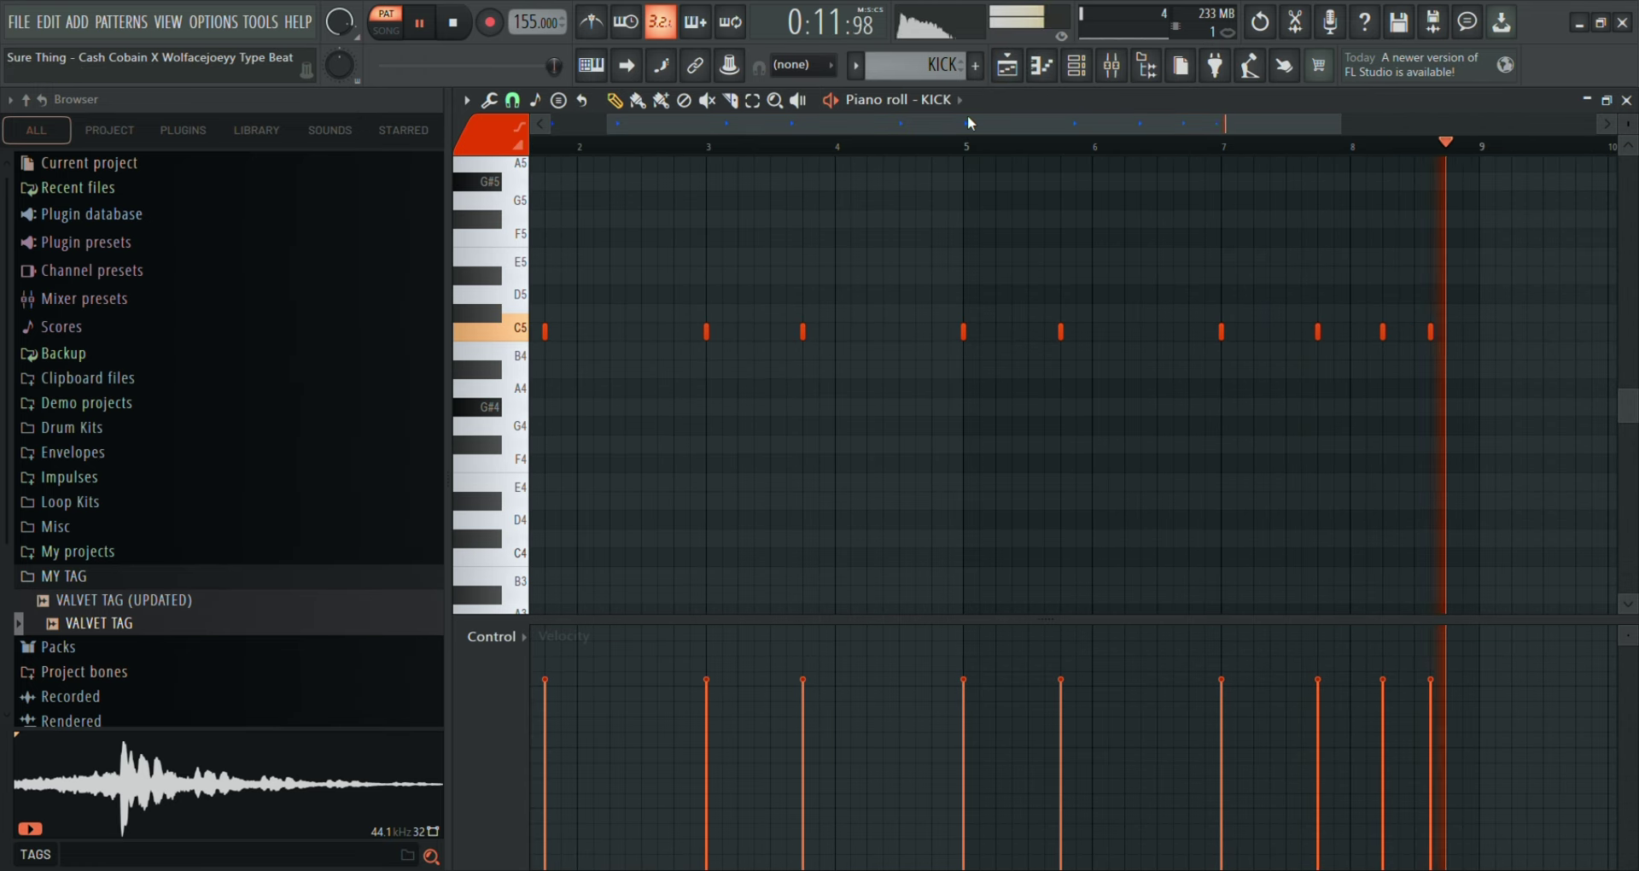
{"action": "key", "text": "space"}
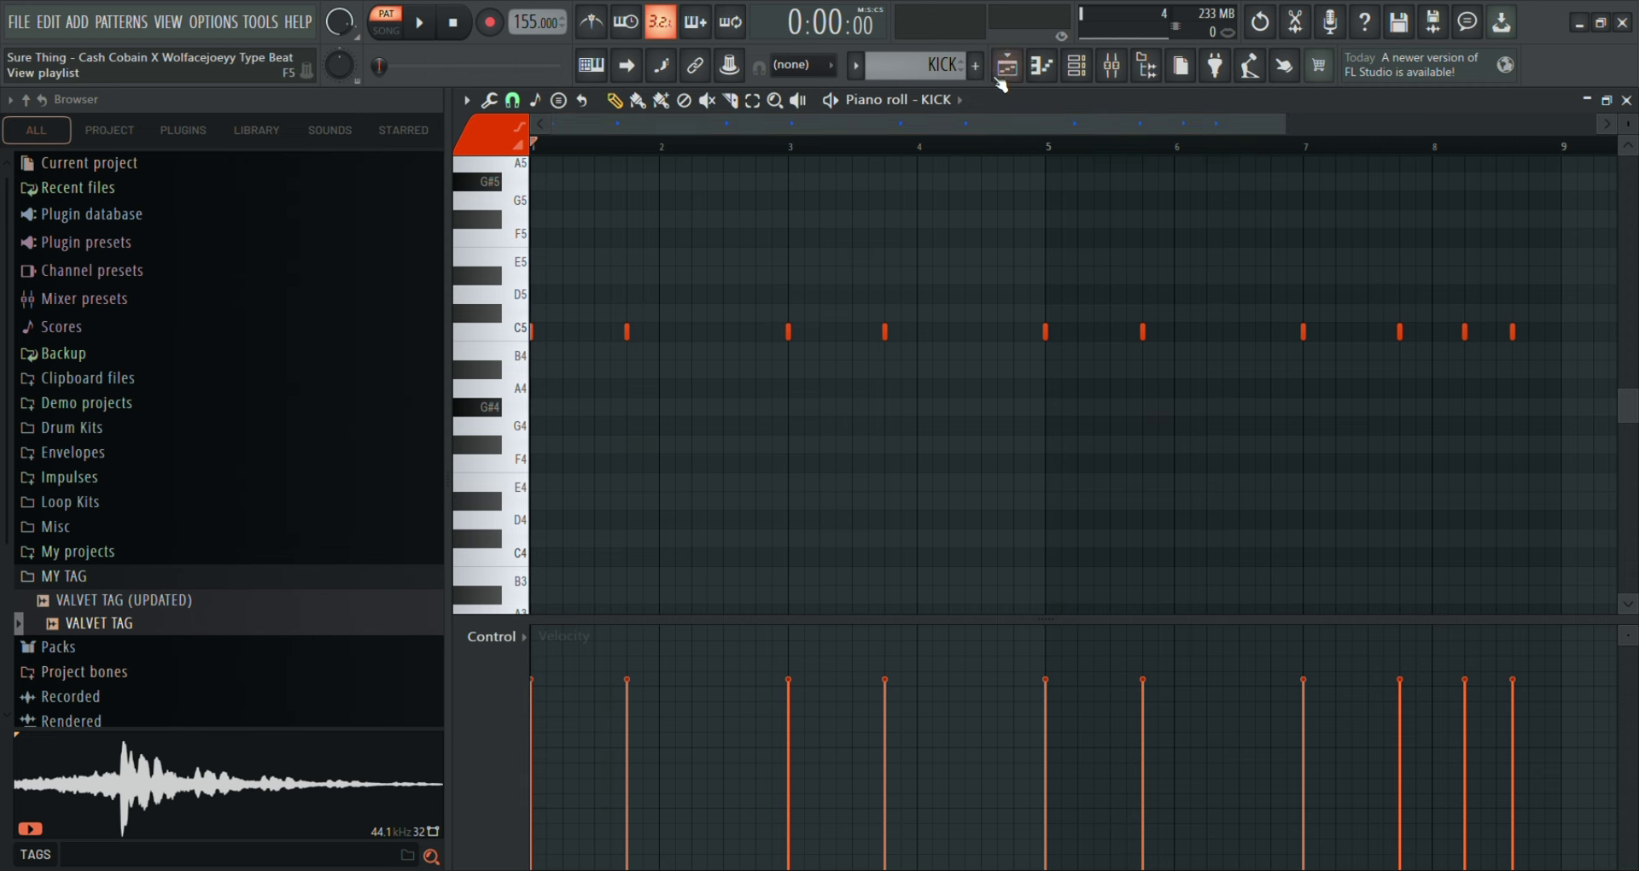
Open the BASS pattern in the piano roll and play its notes from the start.
{"action": "key", "text": "F5"}
{"action": "left_click", "coordinate": [512, 540]}
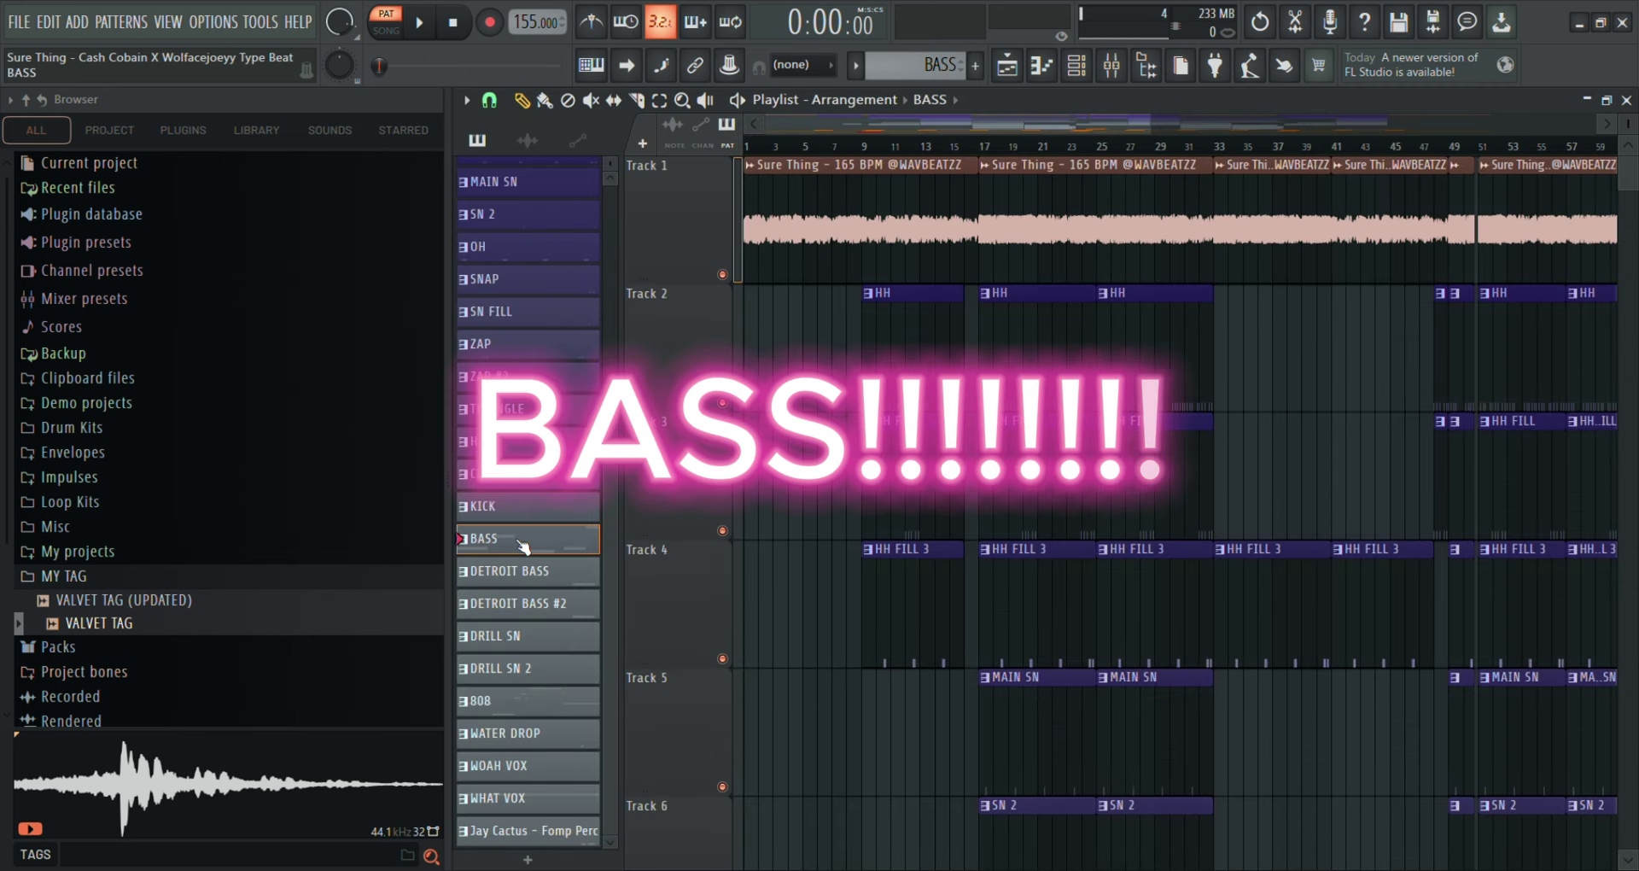
{"action": "key", "text": "F7"}
{"action": "scroll", "coordinate": [668, 244], "scroll_direction": "up", "scroll_amount": 5}
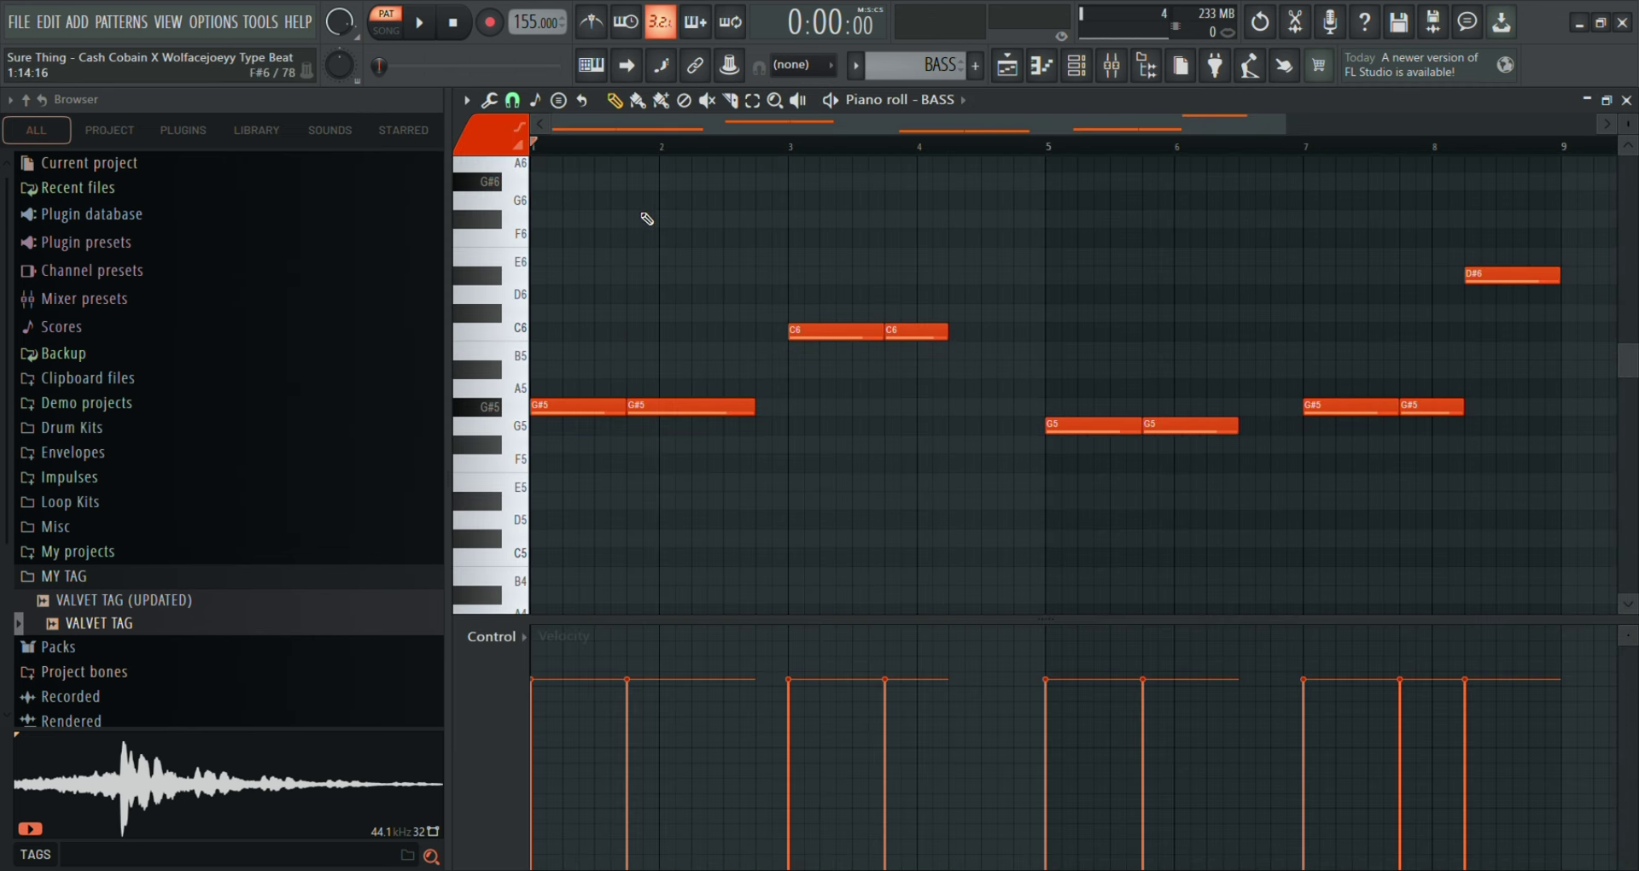
{"action": "key", "text": "space"}
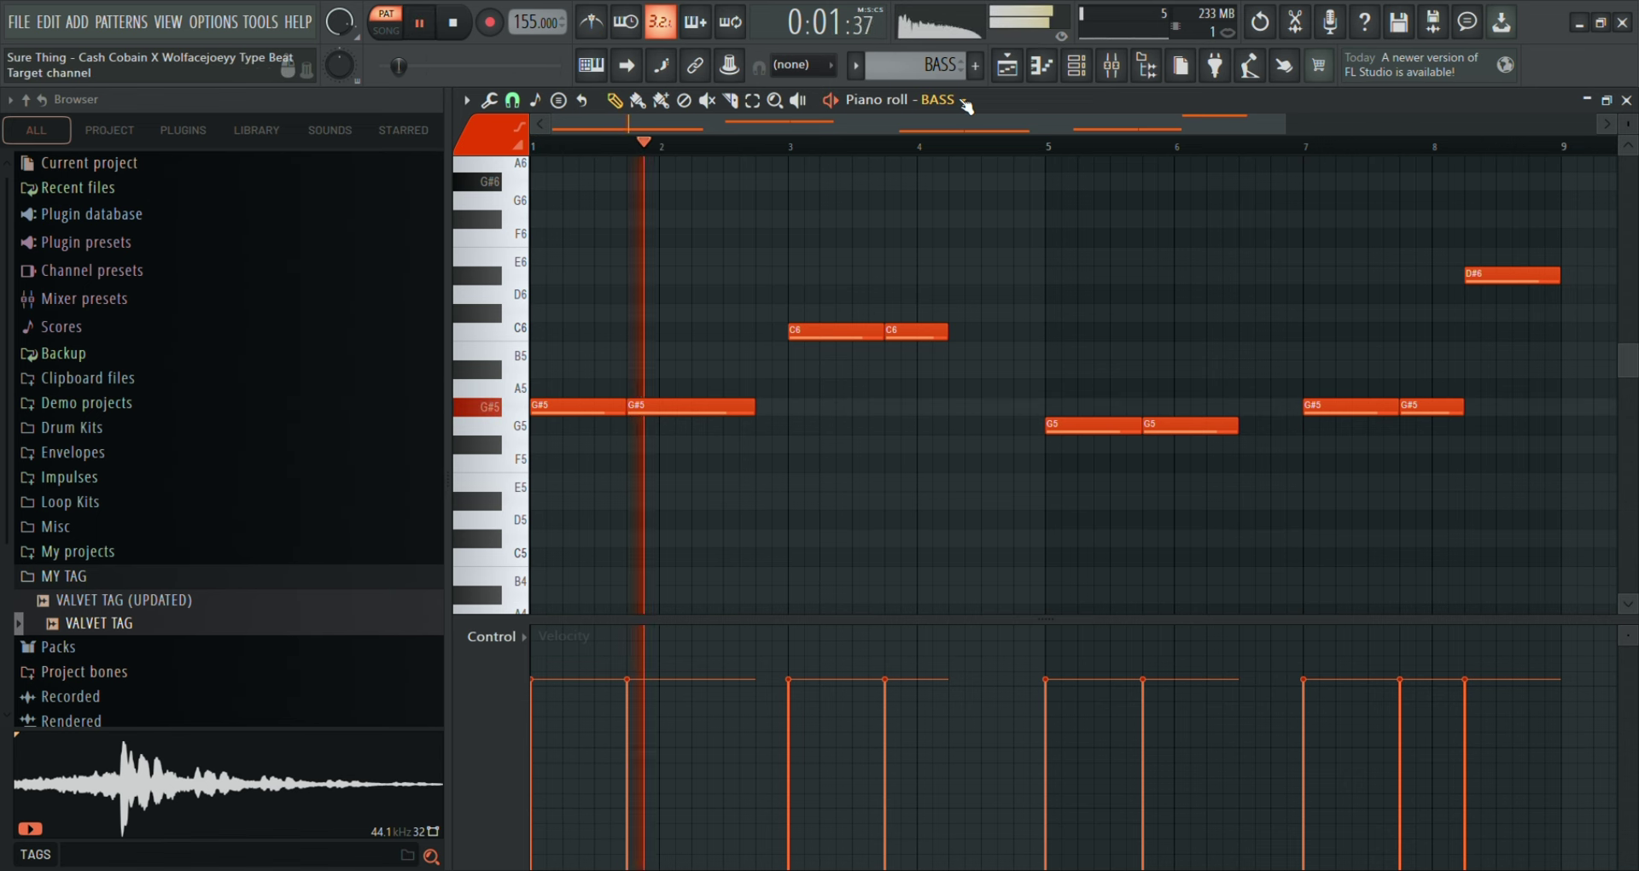
Inspect the Fruity parametric EQ 2 curve on the BASS mixer track, return to the pattern's notes, and stop playback.
{"action": "left_click", "coordinate": [1115, 66]}
{"action": "left_click", "coordinate": [1306, 299]}
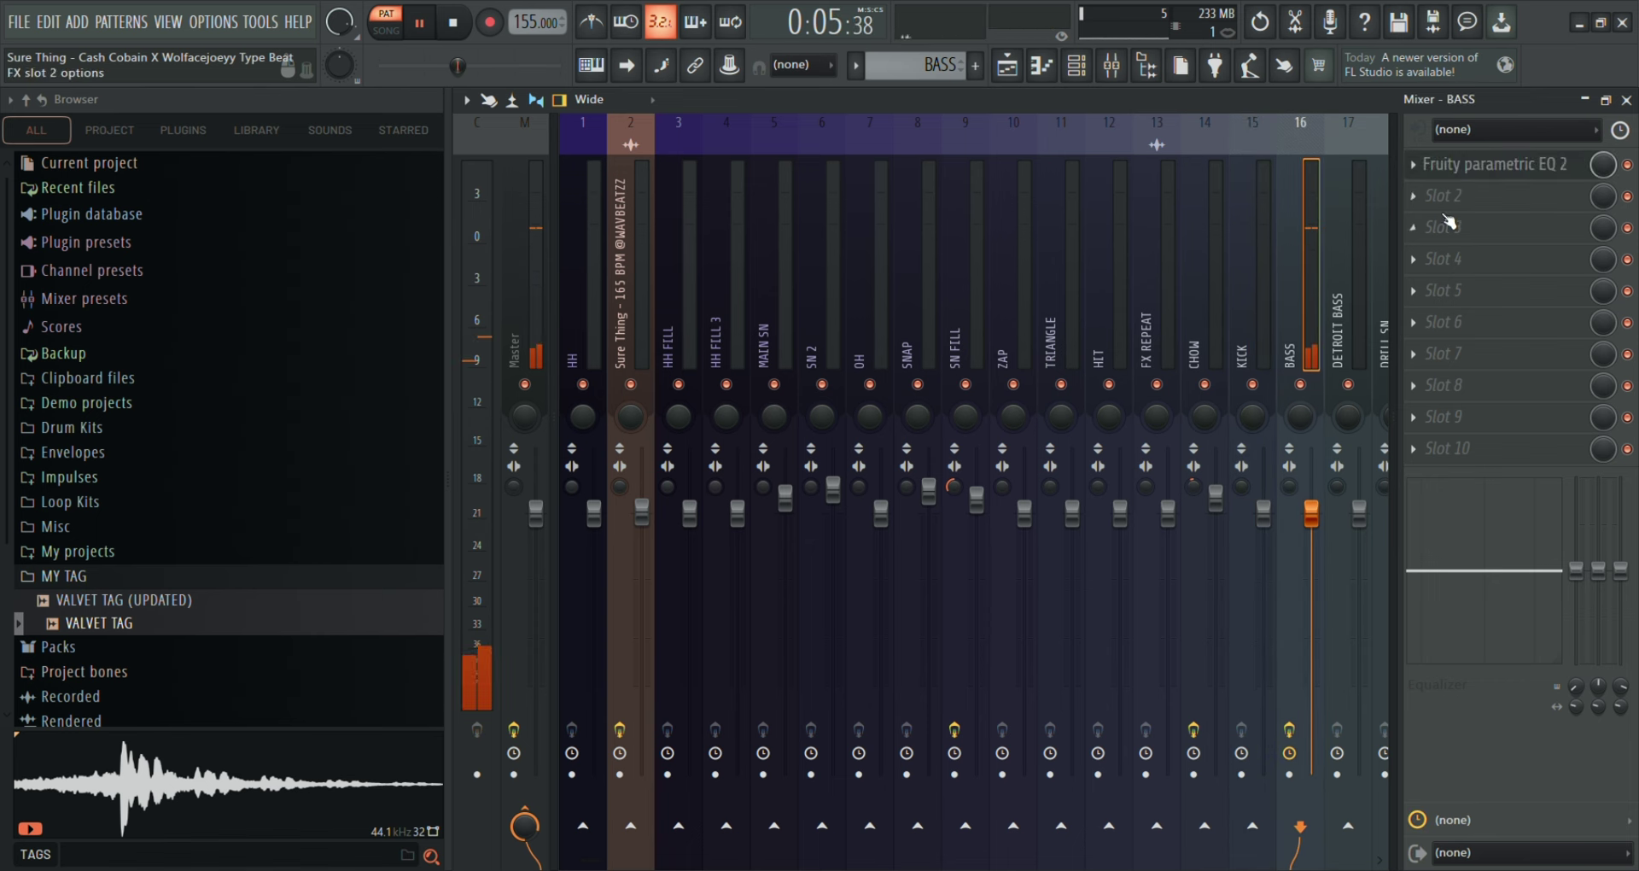
{"action": "left_click", "coordinate": [1451, 166]}
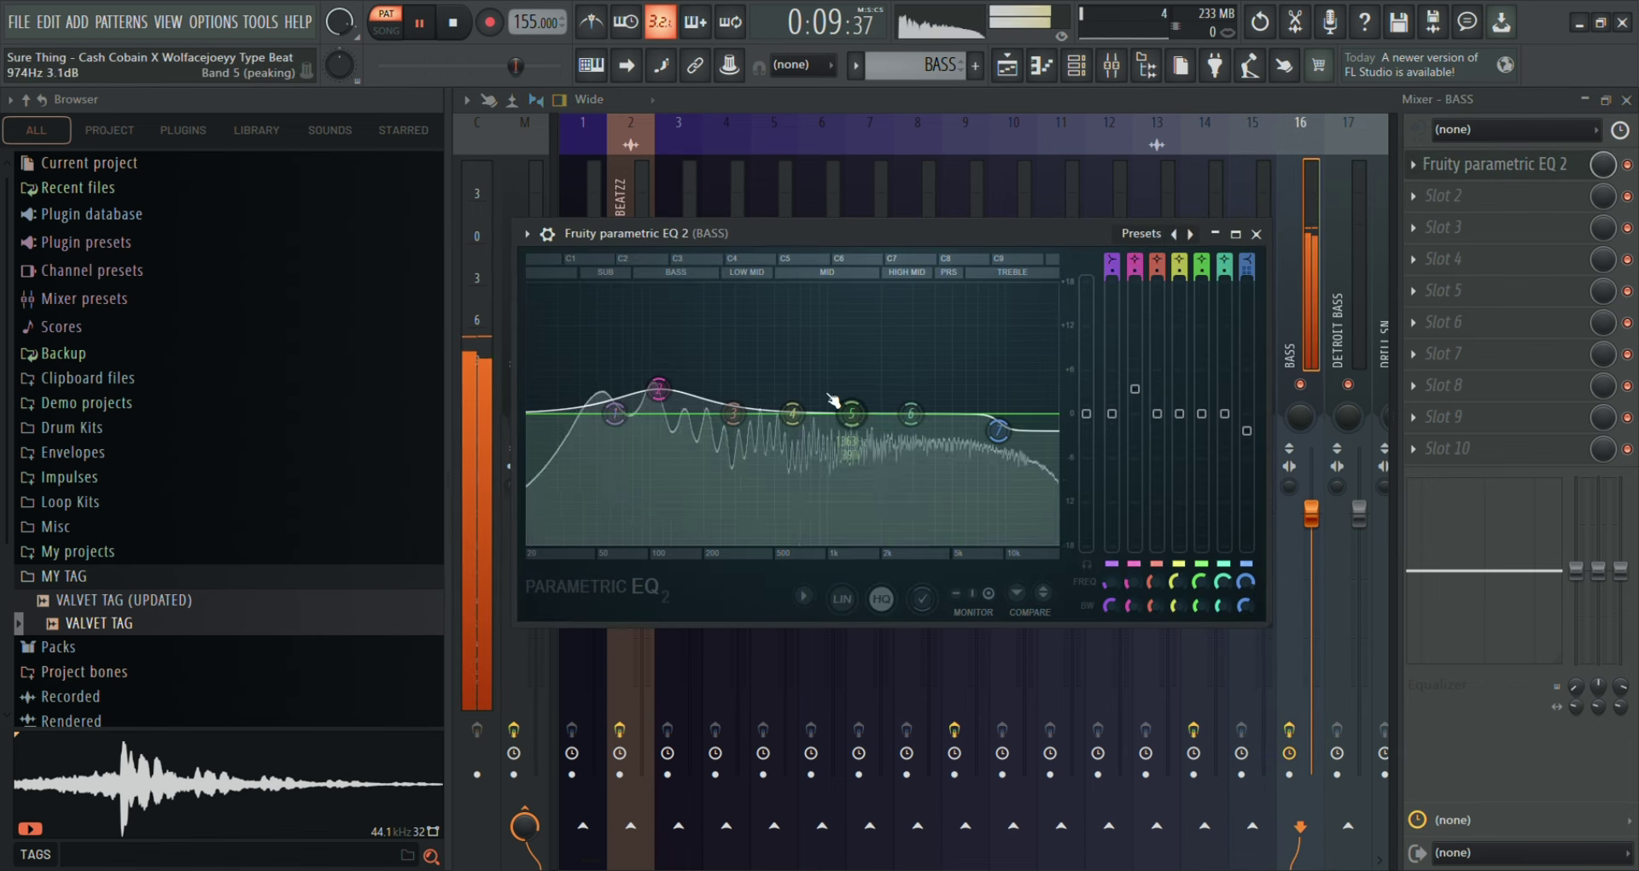
{"action": "left_click", "coordinate": [1038, 77]}
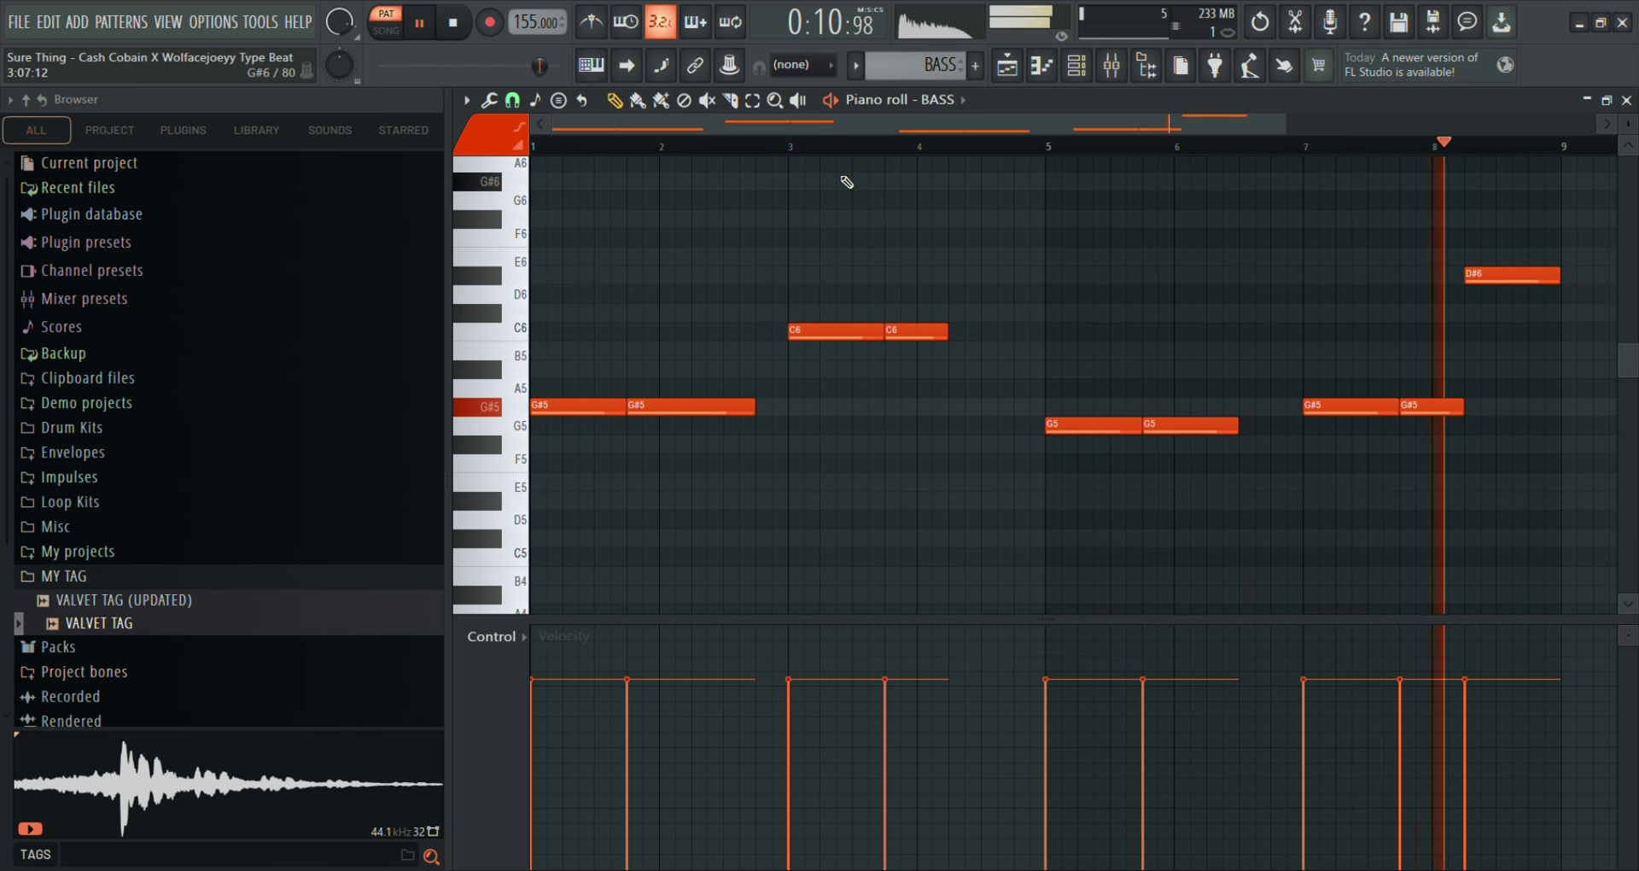
{"action": "key", "text": "space"}
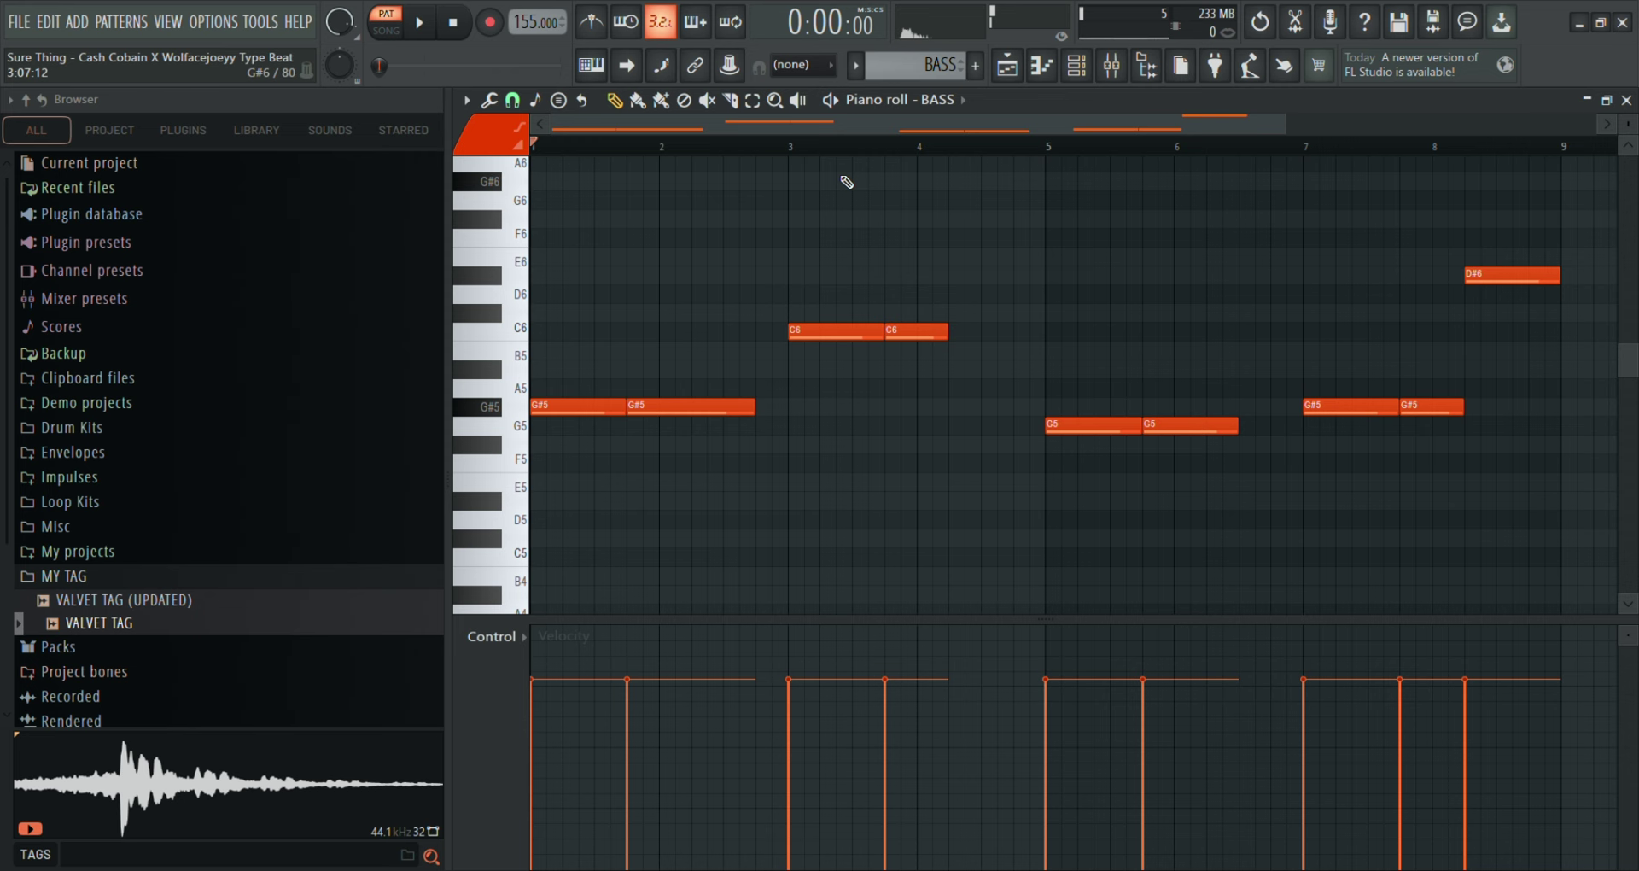
Open the DETROIT BASS pattern in the piano roll, play its notes from just before bar 4, and stop playback.
{"action": "left_click", "coordinate": [1024, 70]}
{"action": "left_click", "coordinate": [543, 572]}
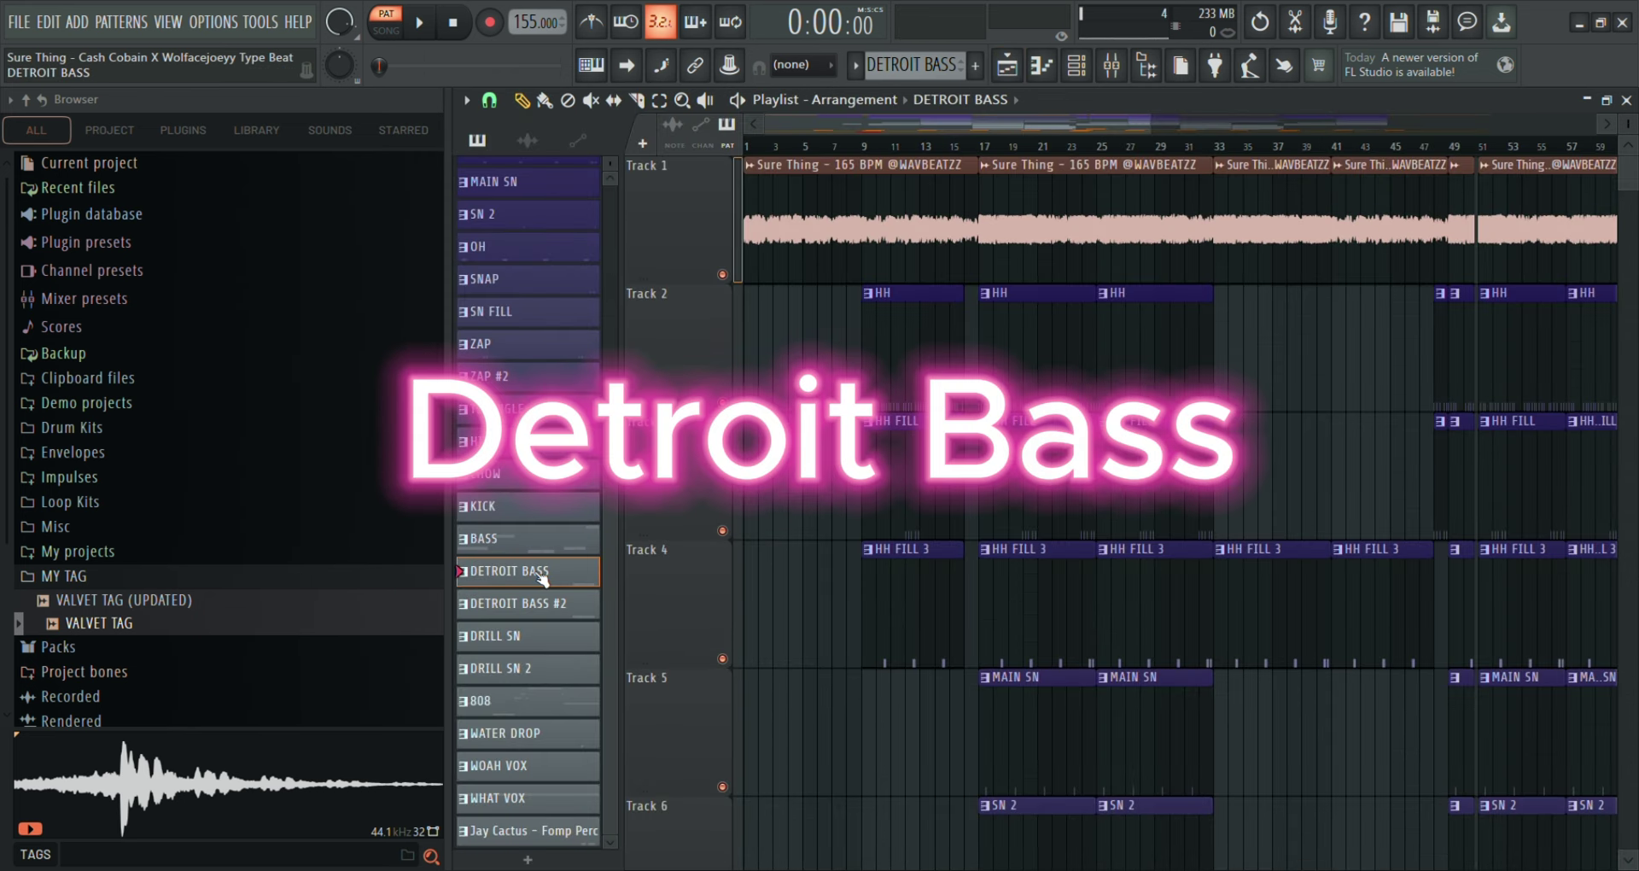
{"action": "left_click", "coordinate": [543, 579]}
{"action": "right_click", "coordinate": [553, 585]}
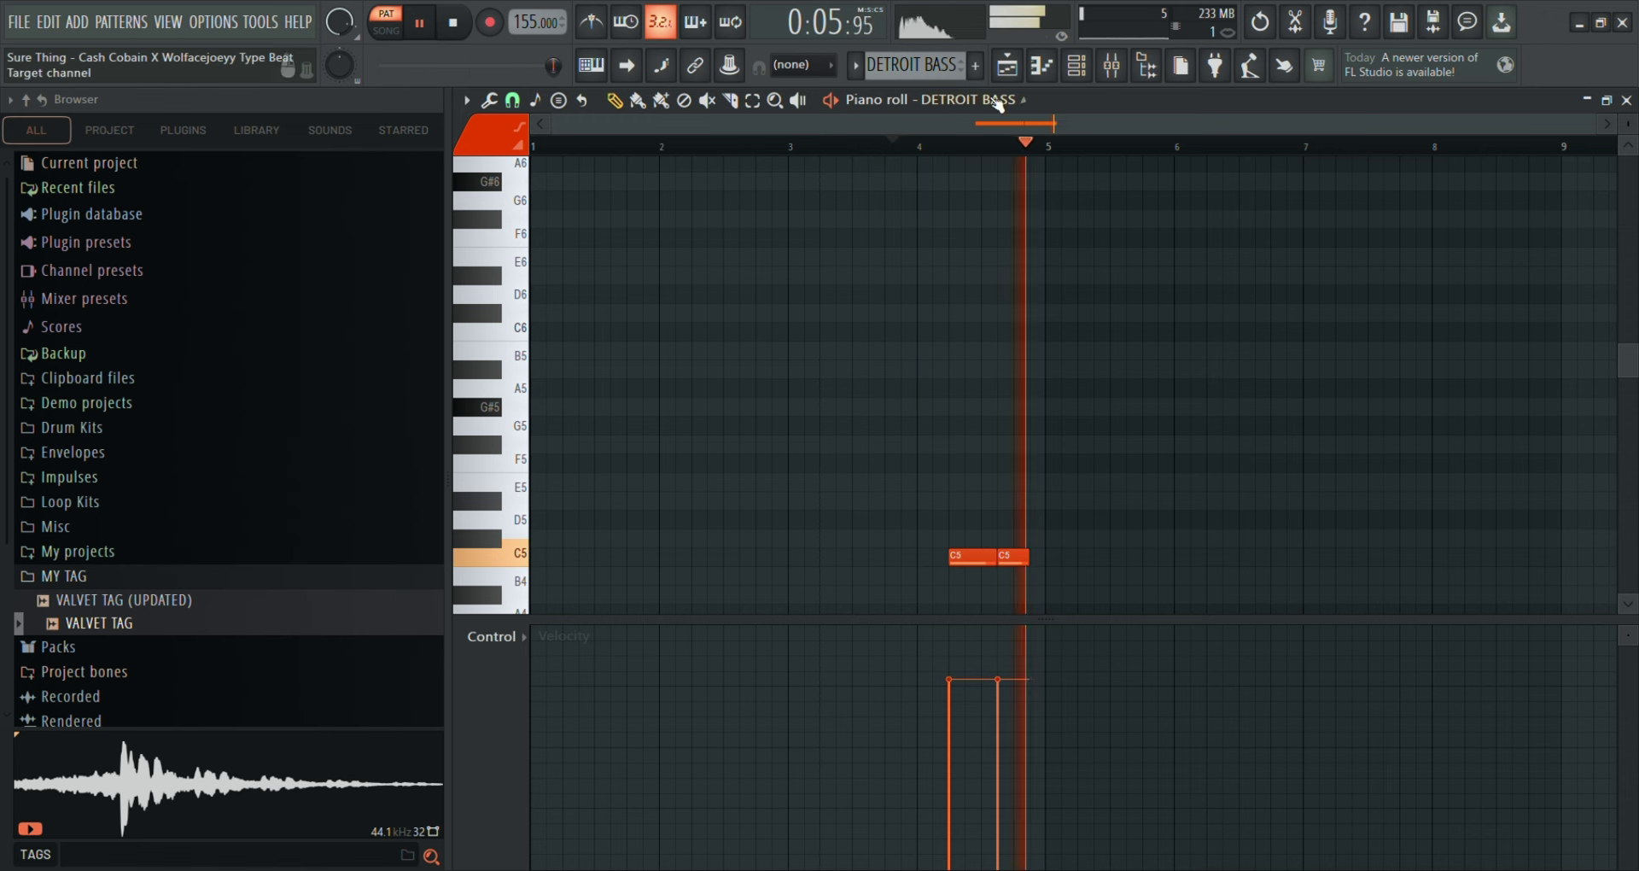
{"action": "key", "text": "space"}
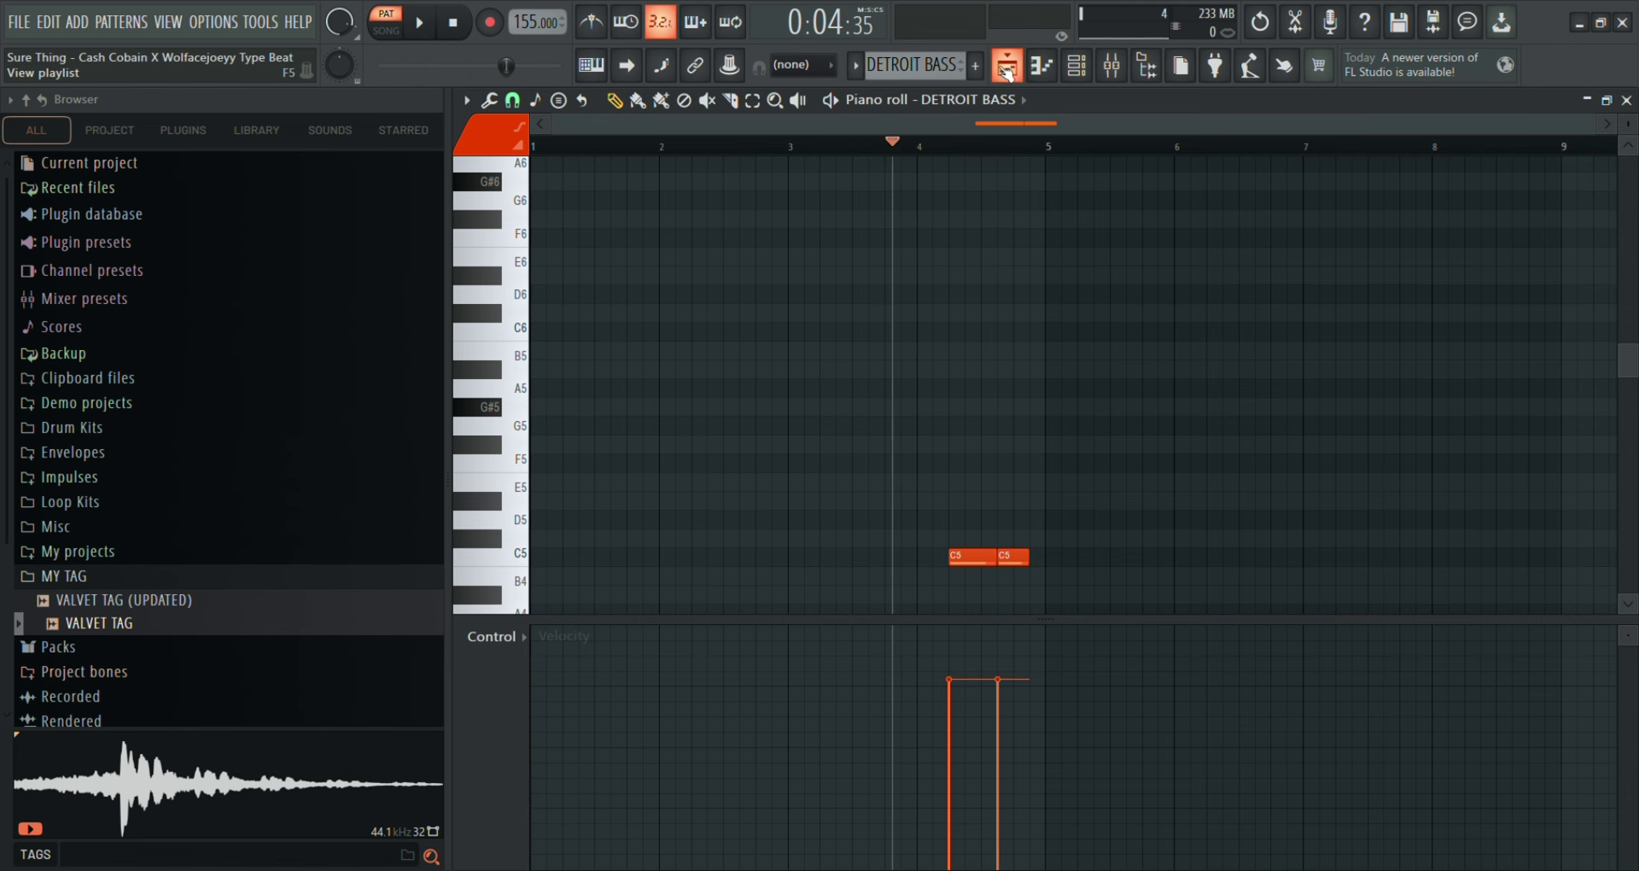
Select the DETROIT BASS #2 pattern, play it with the piano roll open, and return to the playlist after stopping.
{"action": "left_click", "coordinate": [1016, 77]}
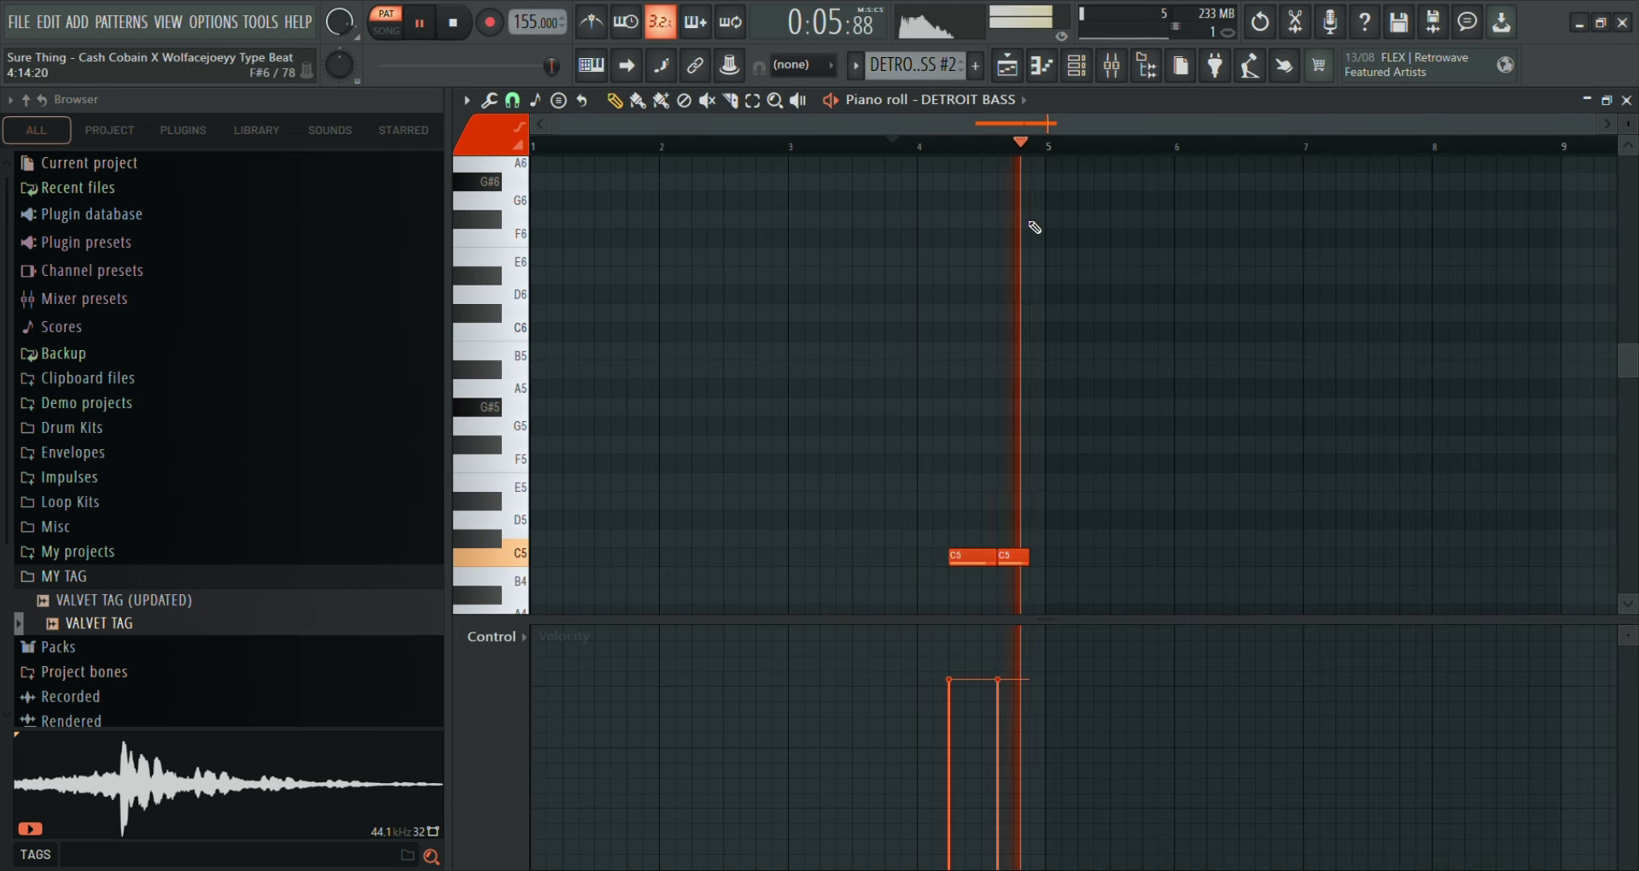
{"action": "key", "text": "space"}
{"action": "left_click", "coordinate": [1008, 76]}
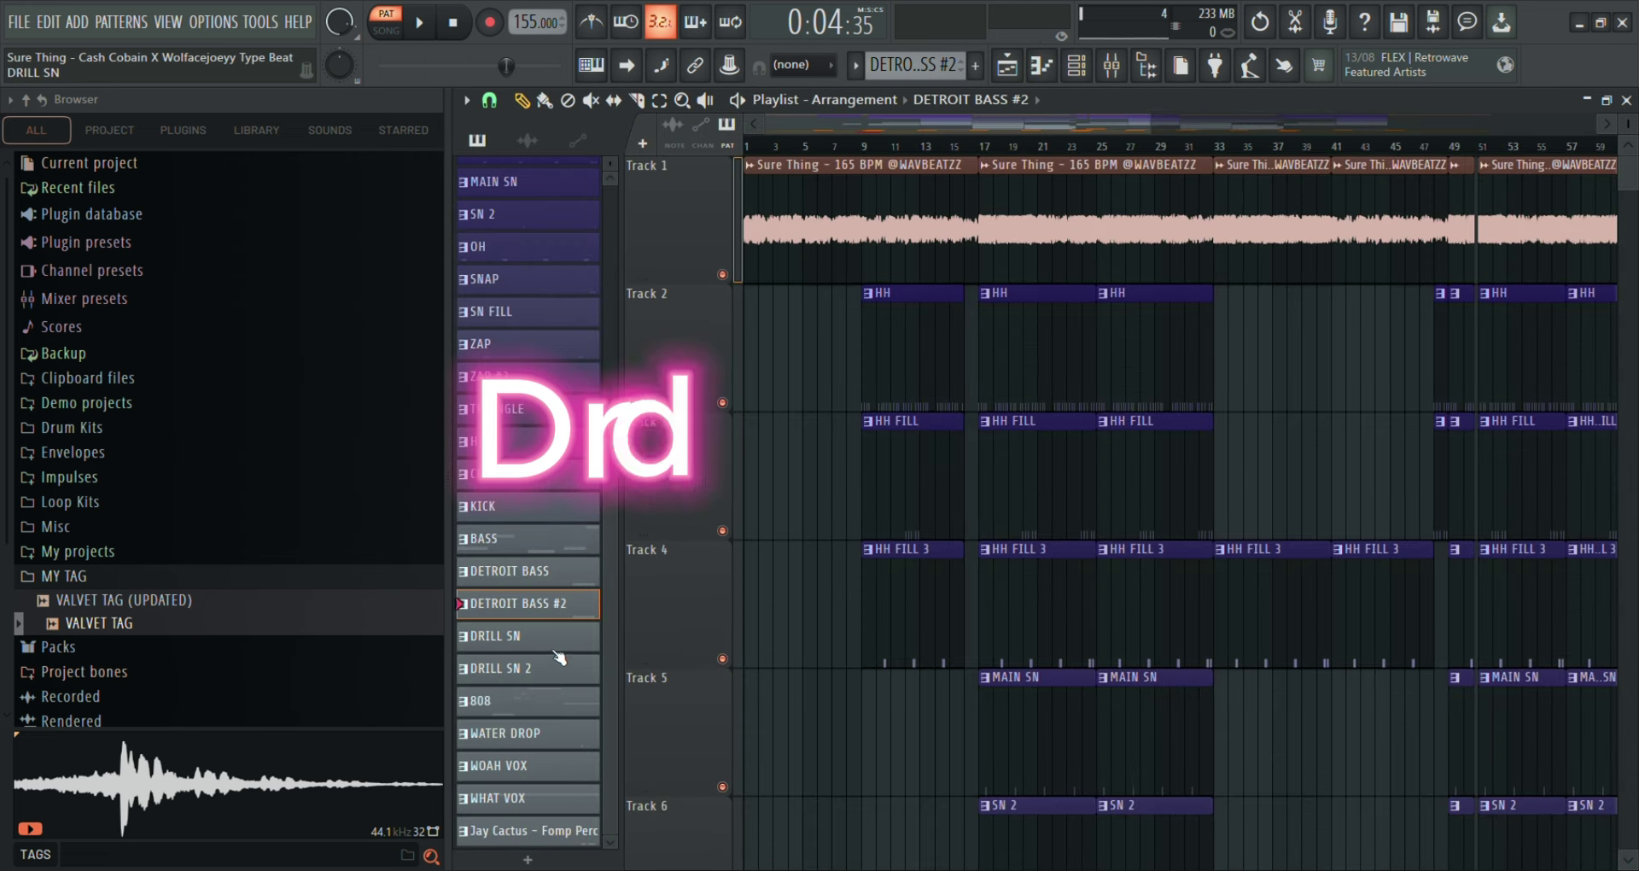
Open the DRILL SN pattern in the piano roll and play its snare notes.
{"action": "double_click", "coordinate": [595, 635]}
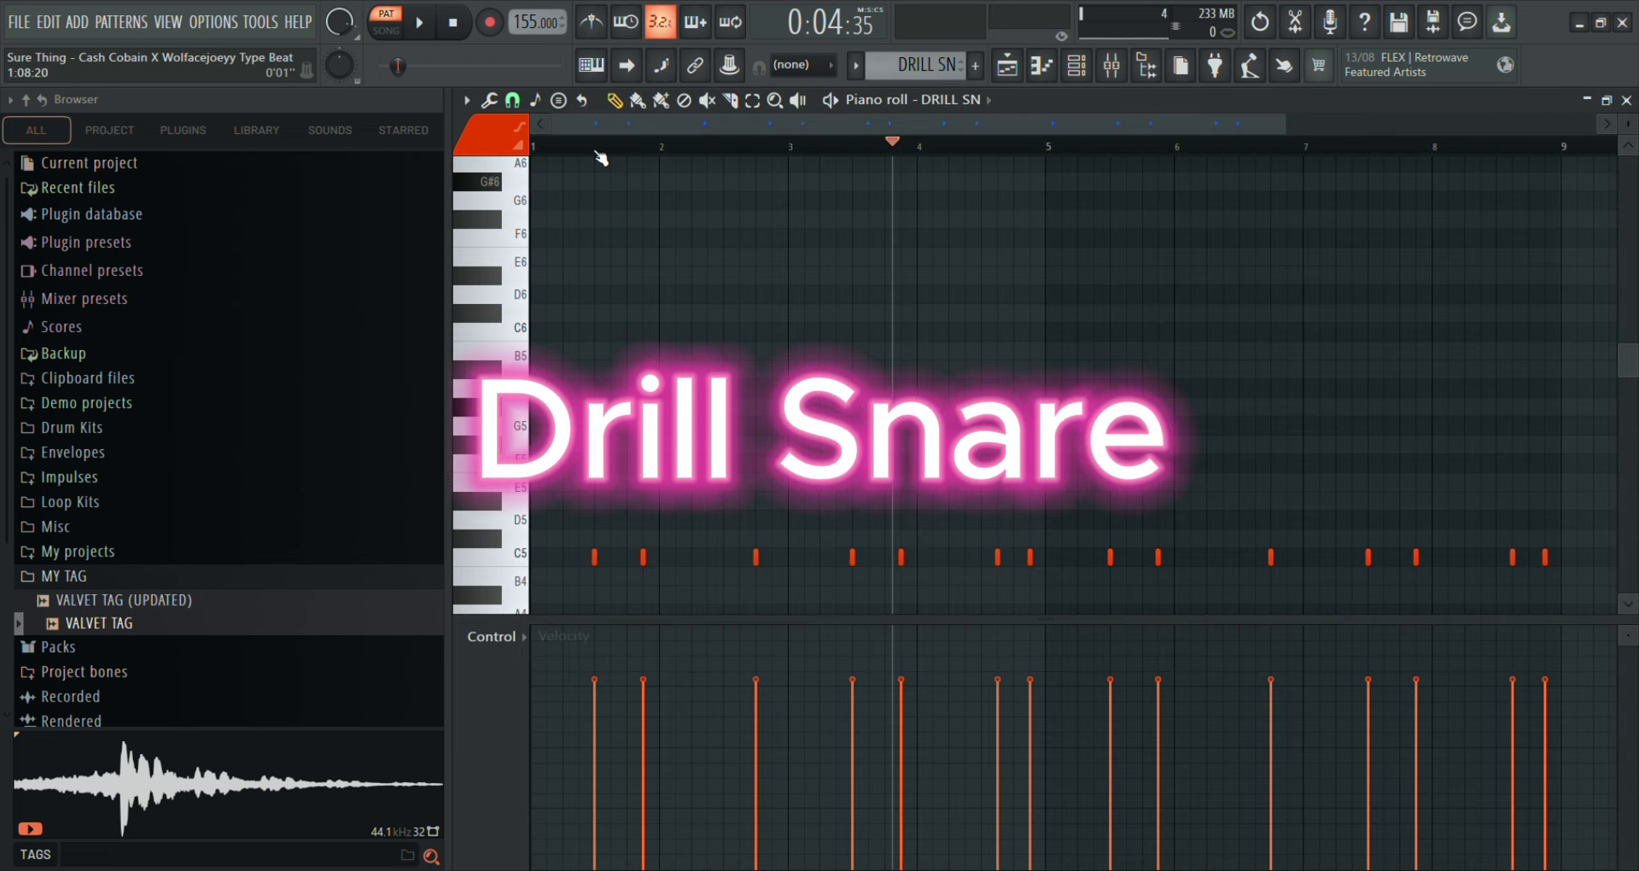
{"action": "key", "text": "space"}
{"action": "scroll", "coordinate": [811, 239], "scroll_direction": "down", "scroll_amount": 3}
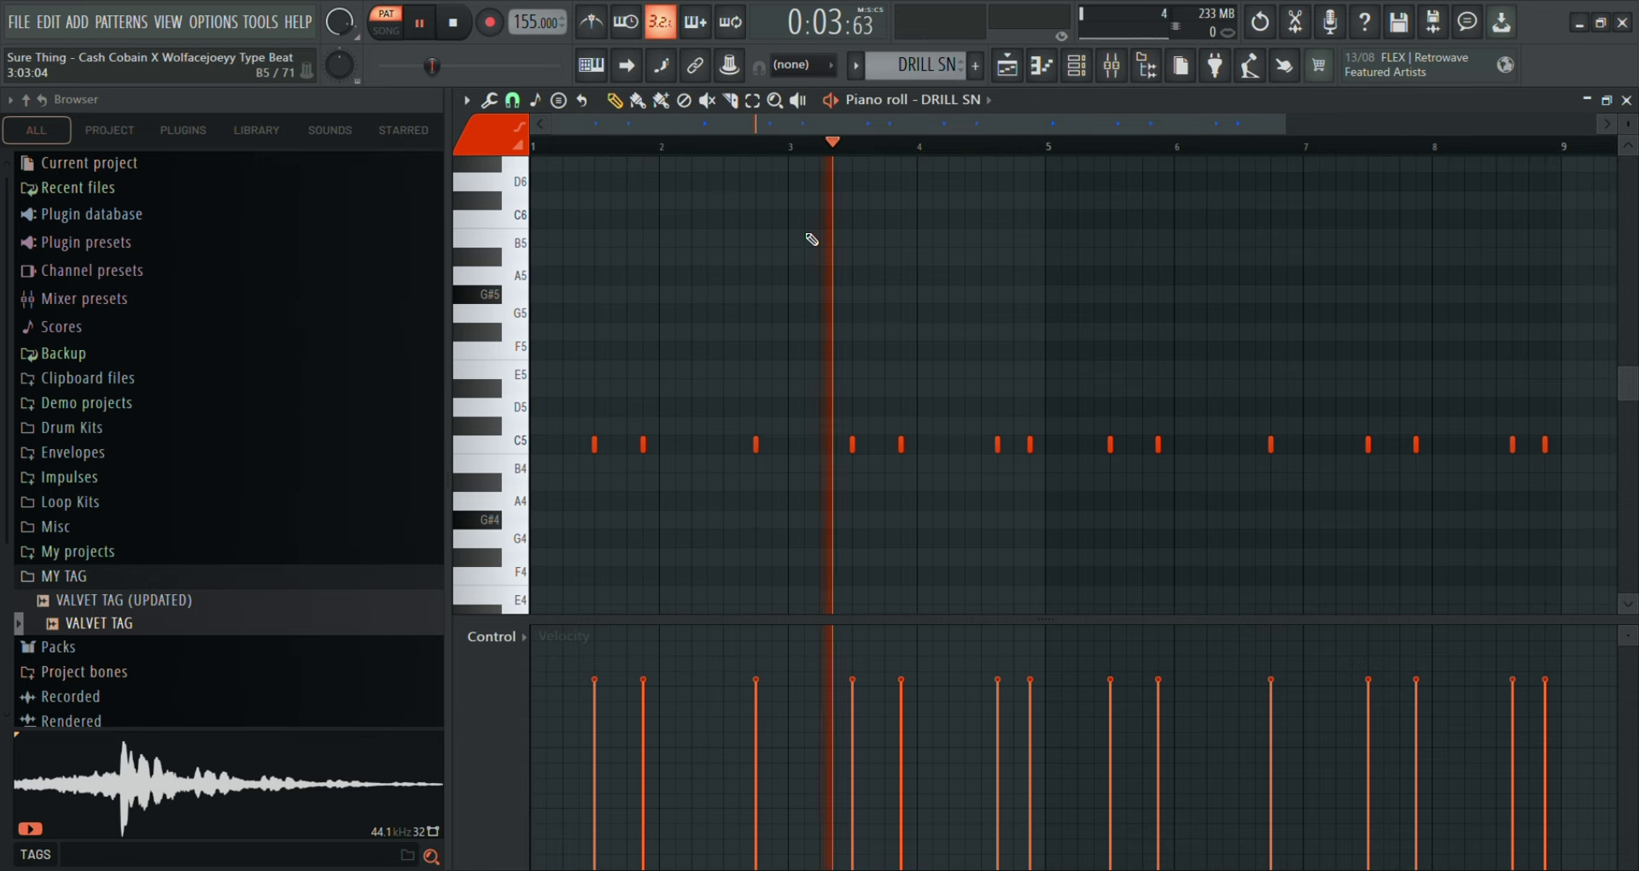
Inspect the DRILL SN mixer track's effect slots and stop playback.
{"action": "left_click", "coordinate": [1112, 67]}
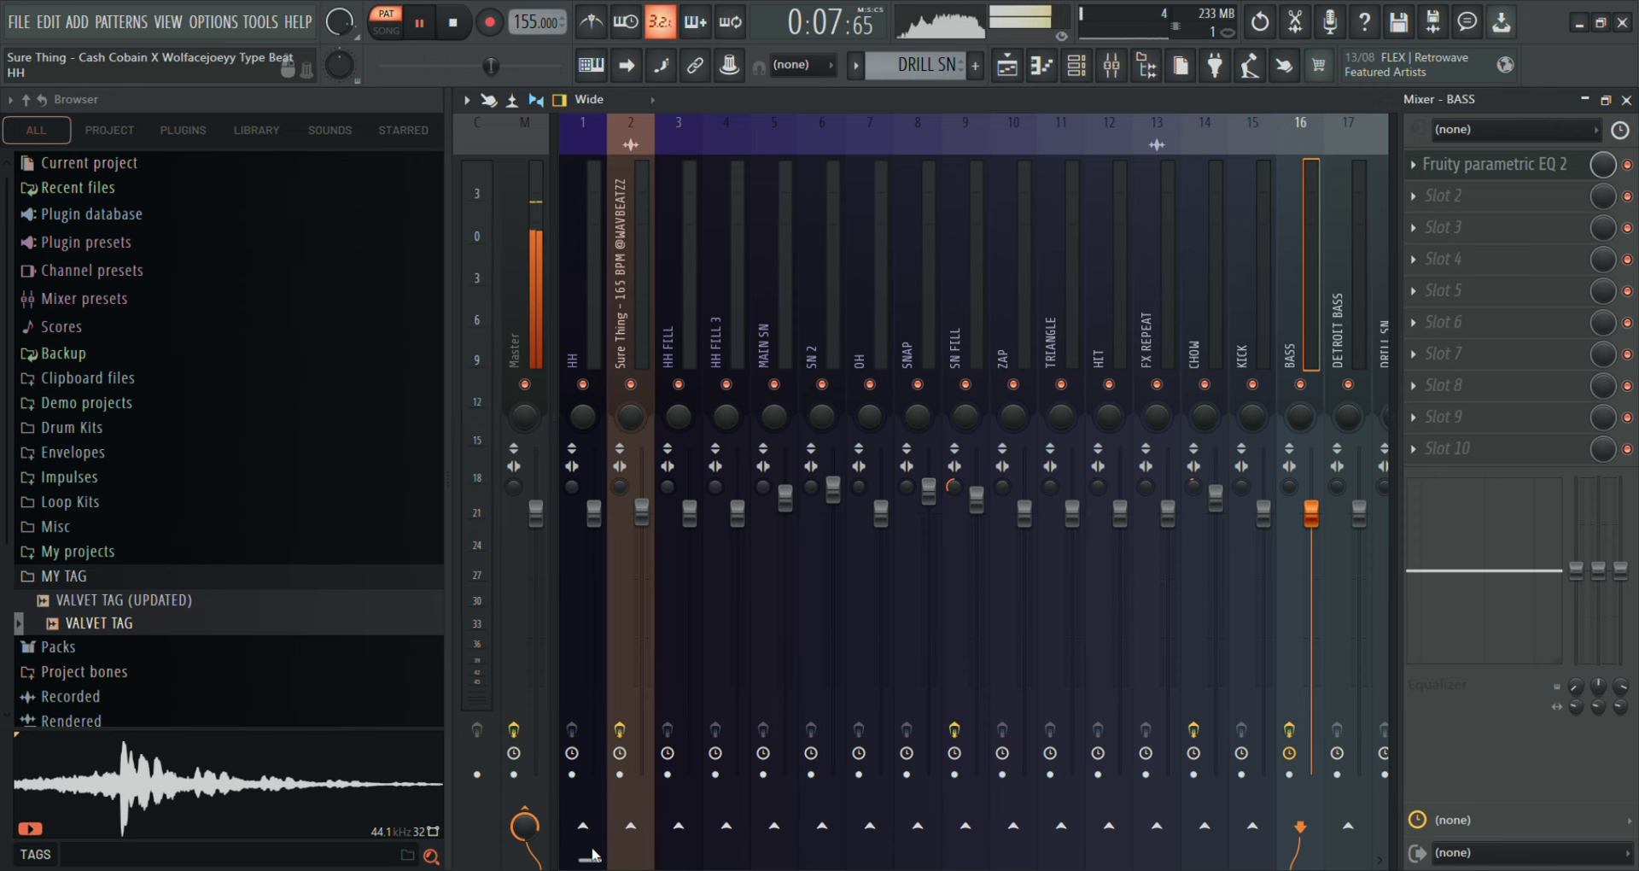
{"action": "left_click_drag", "start_coordinate": [604, 861], "coordinate": [670, 860]}
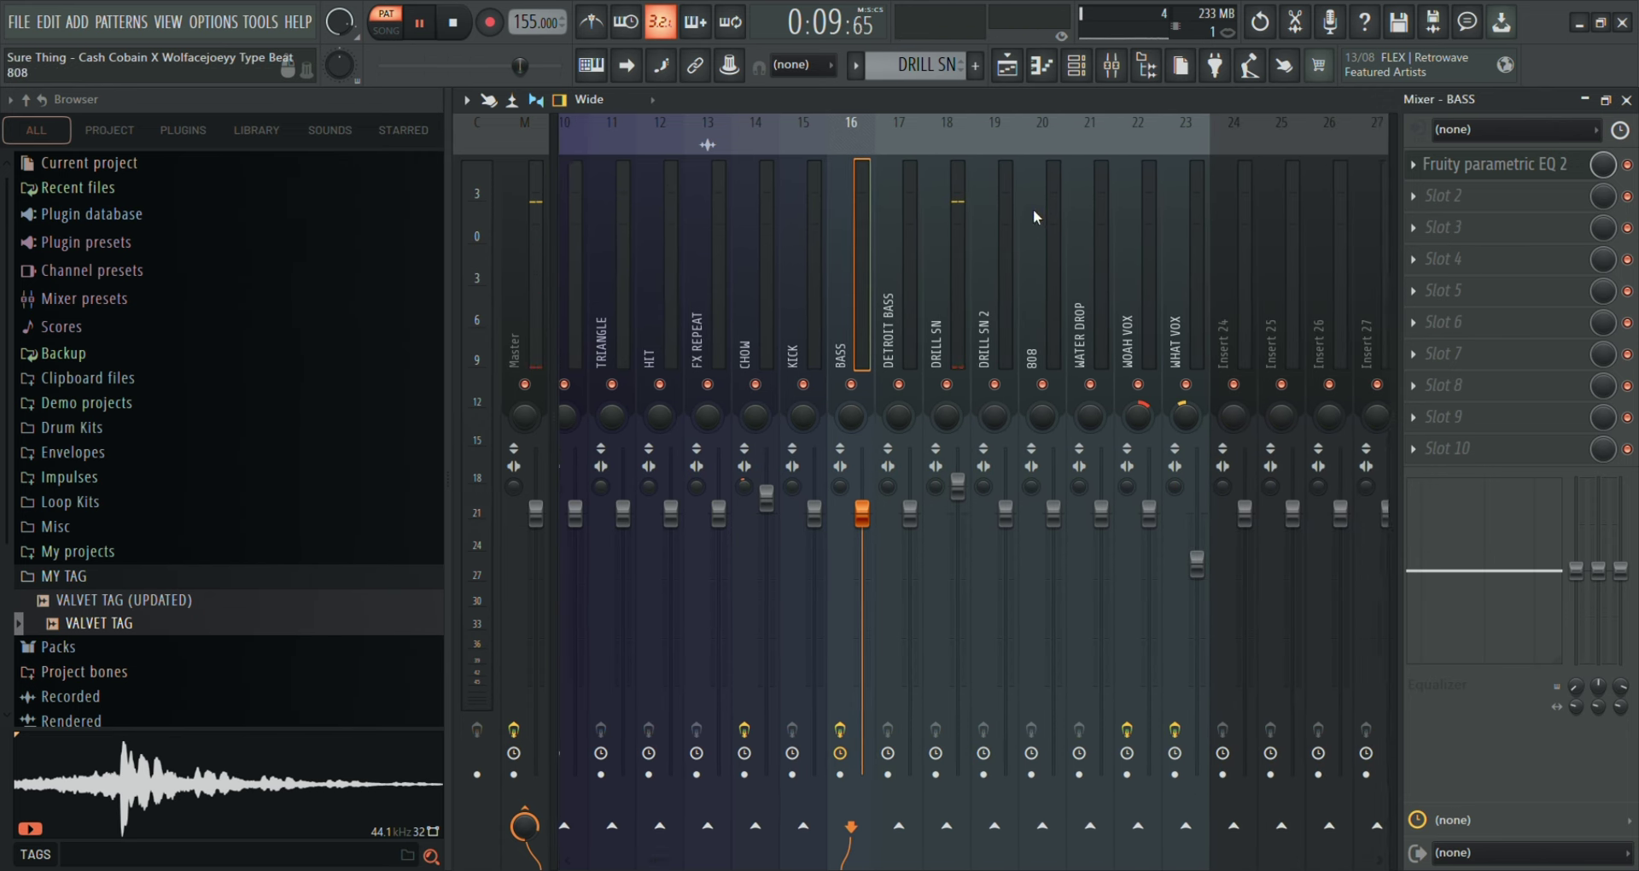
{"action": "left_click", "coordinate": [938, 230]}
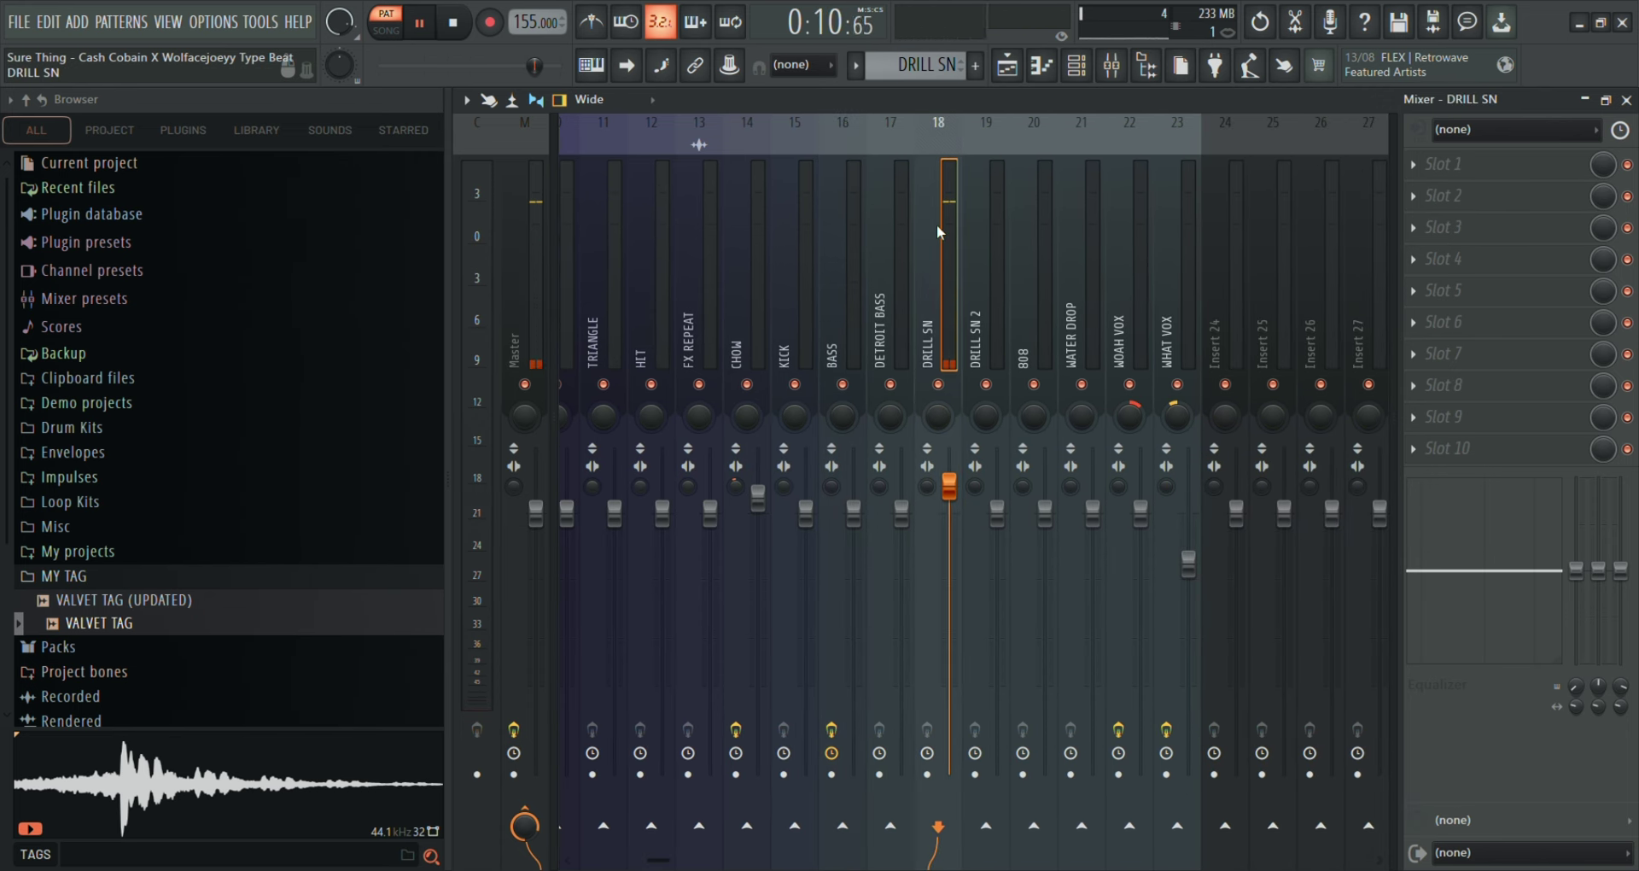
{"action": "key", "text": "space"}
Open the DRILL SN 2 pattern in the piano roll and play its notes from the start.
{"action": "left_click", "coordinate": [1008, 75]}
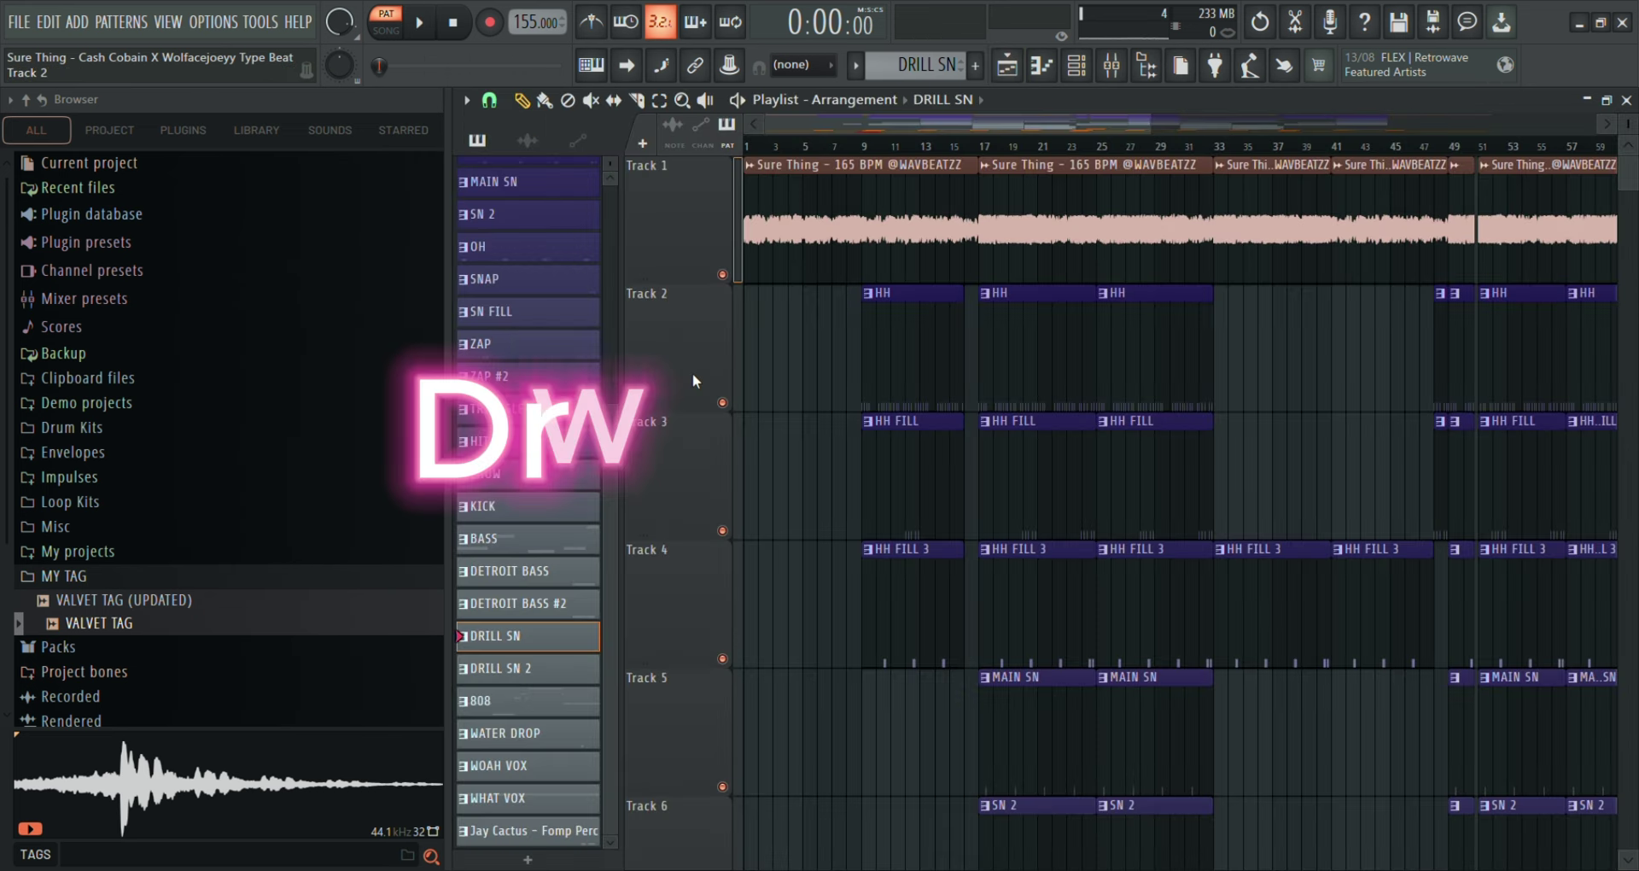
{"action": "double_click", "coordinate": [522, 667]}
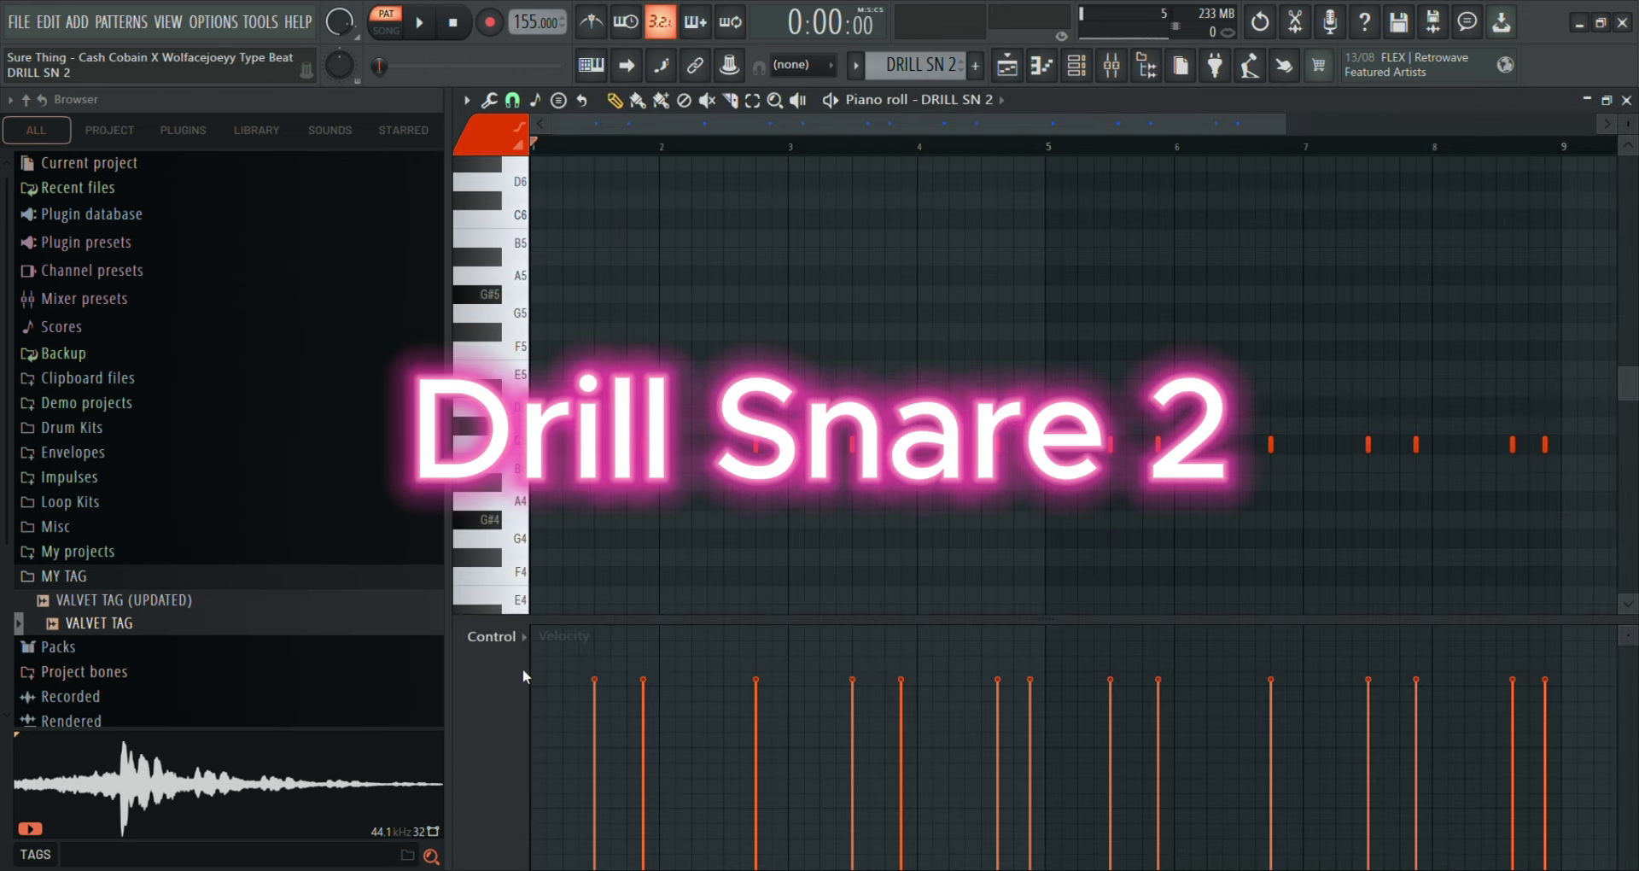
{"action": "key", "text": "space"}
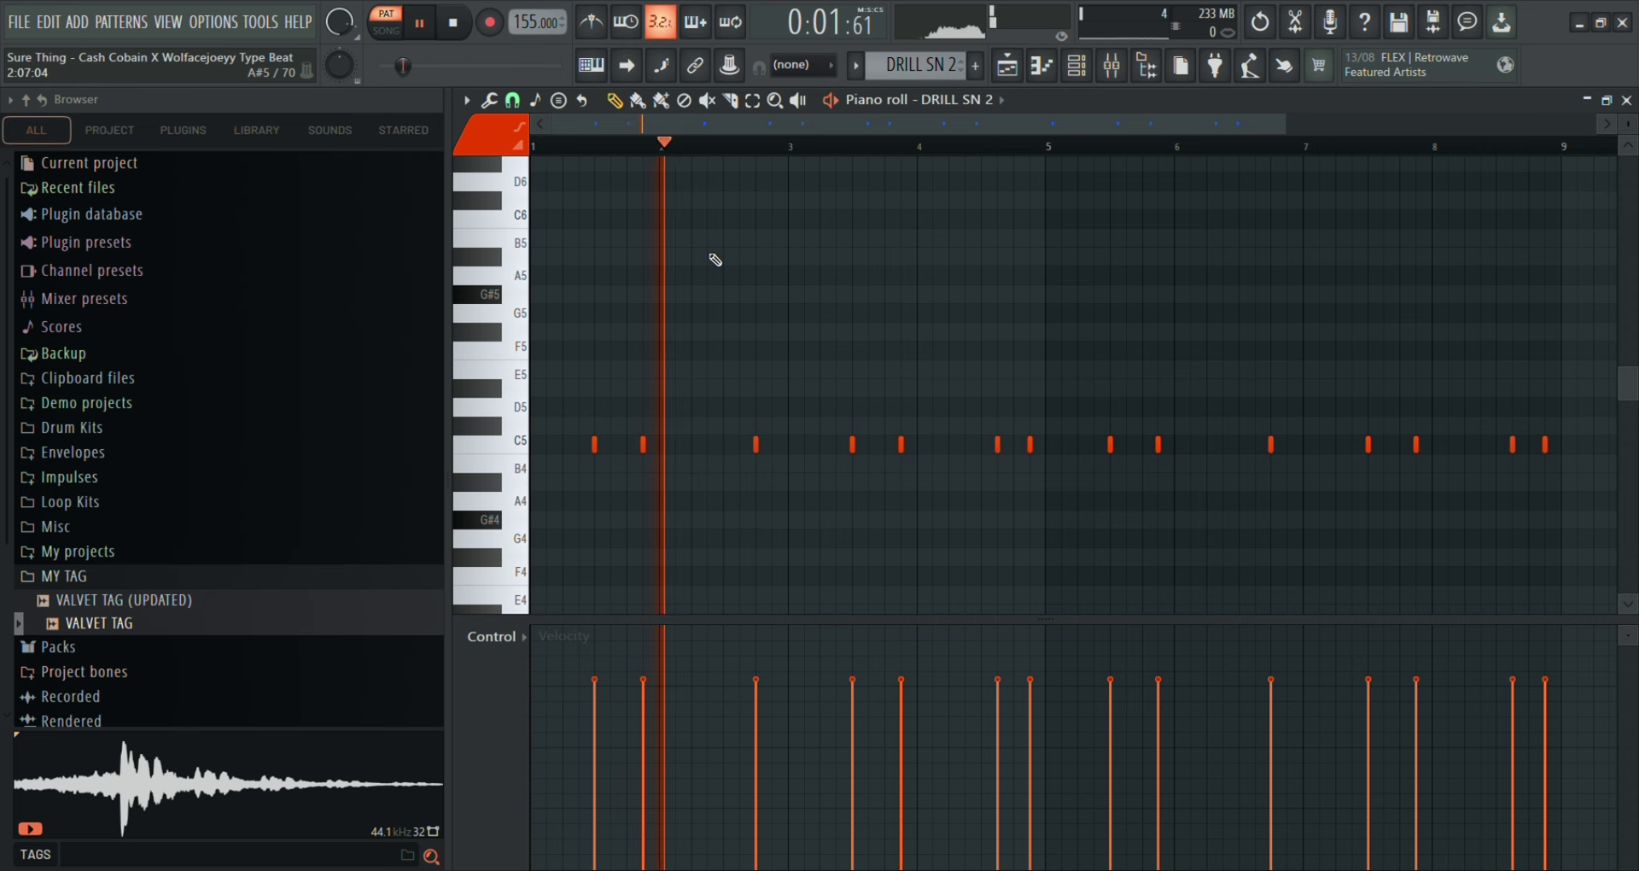
Inspect the DRILL SN 2 mixer track's effect slots, return to the pattern's notes, and stop playback.
{"action": "left_click", "coordinate": [1112, 67]}
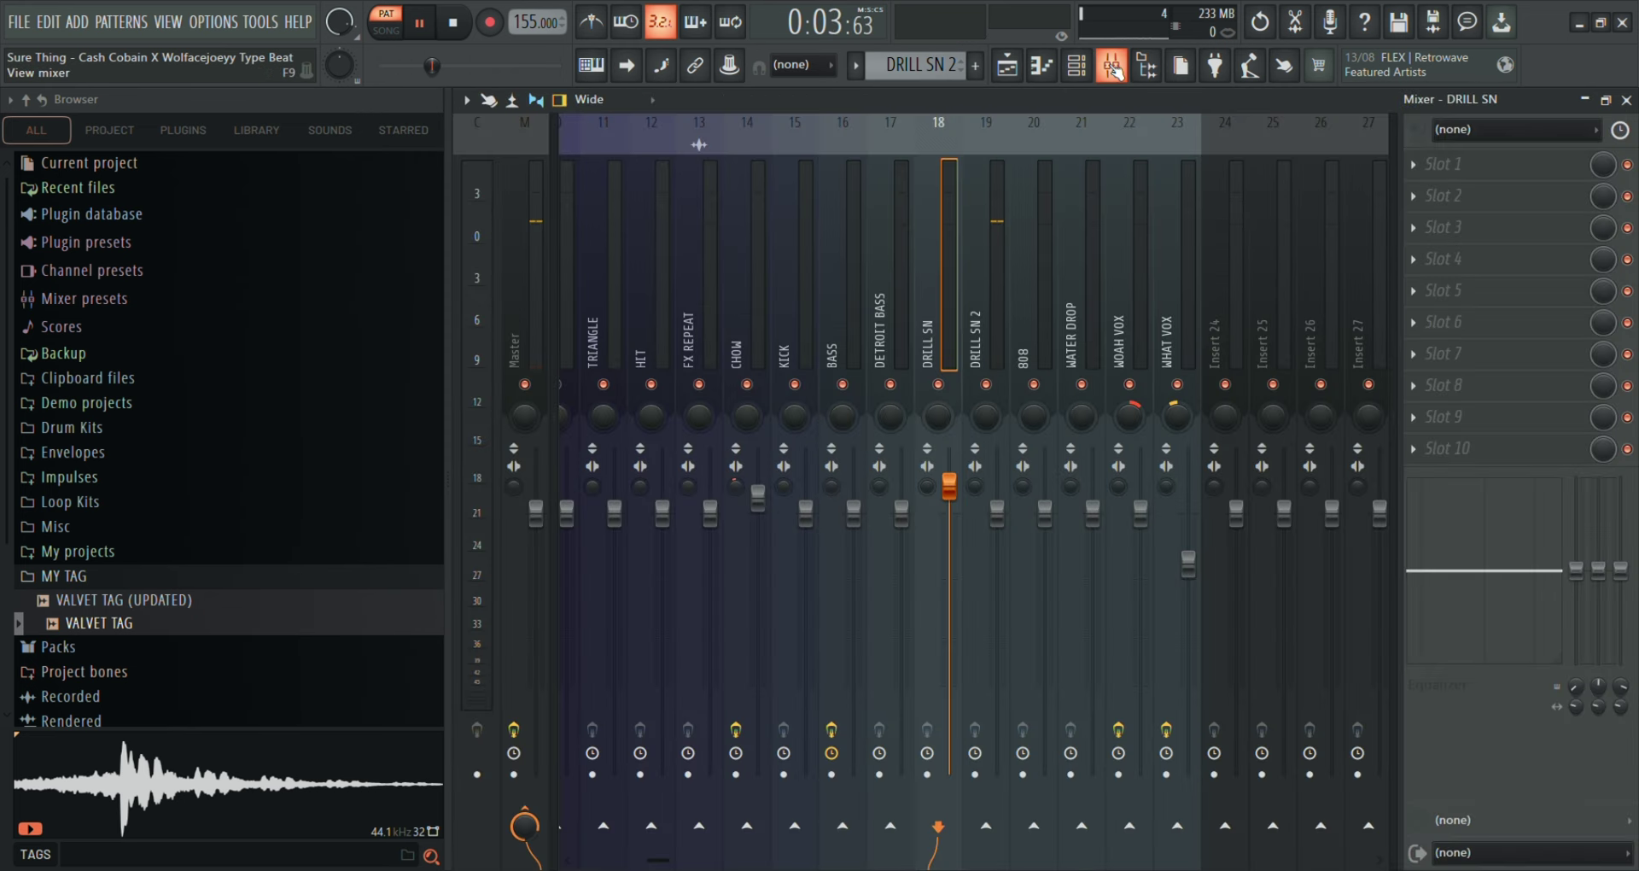
{"action": "left_click", "coordinate": [1005, 281]}
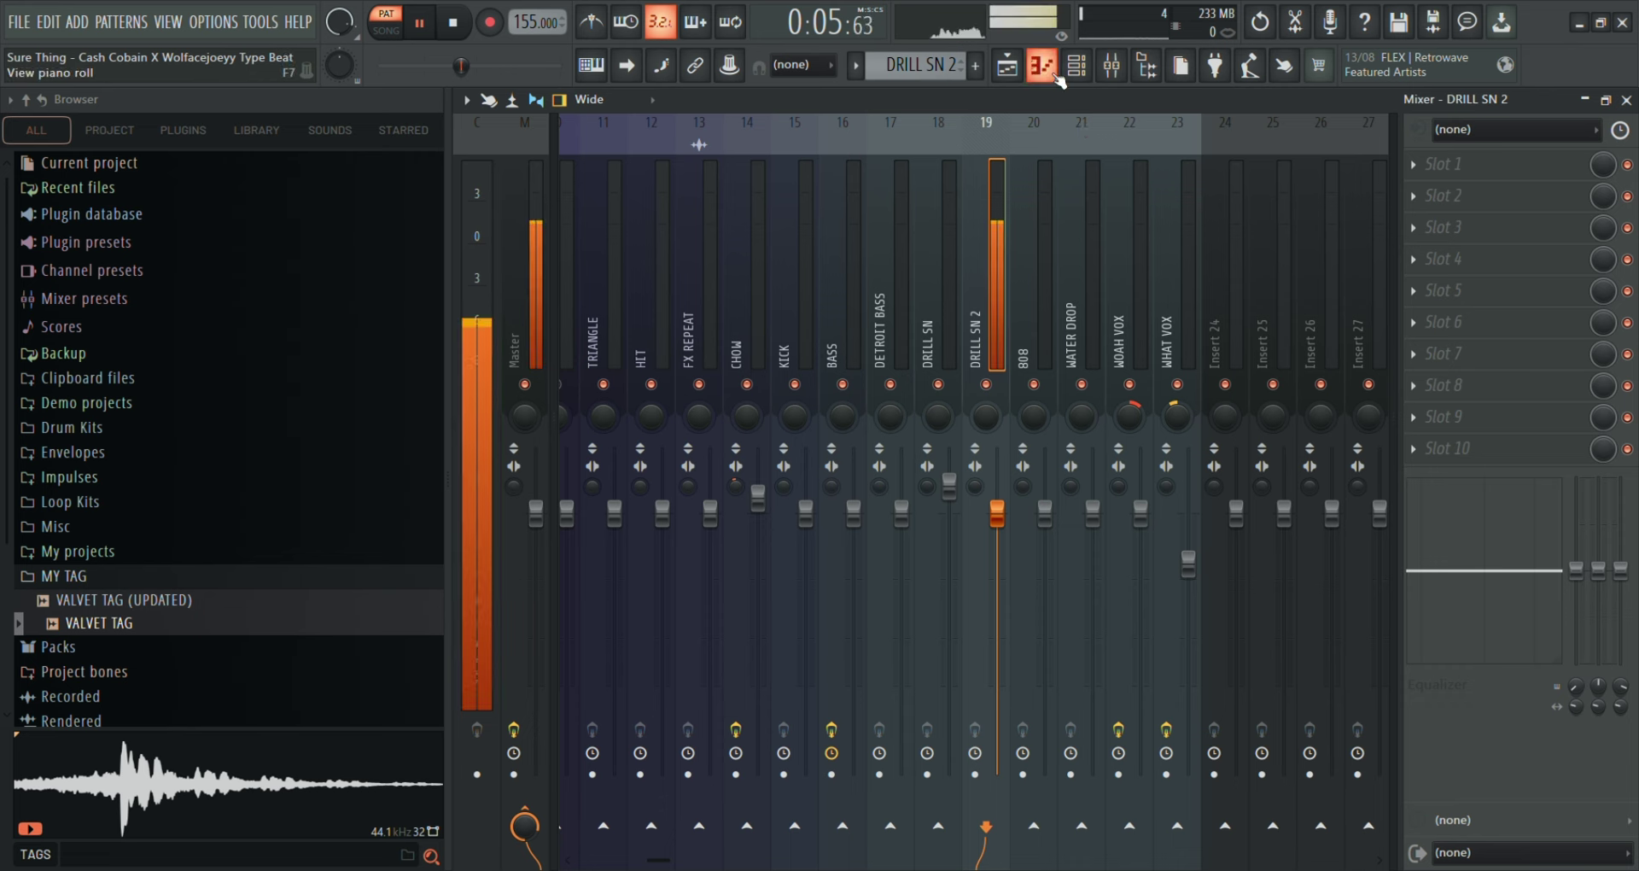
{"action": "left_click", "coordinate": [1016, 77]}
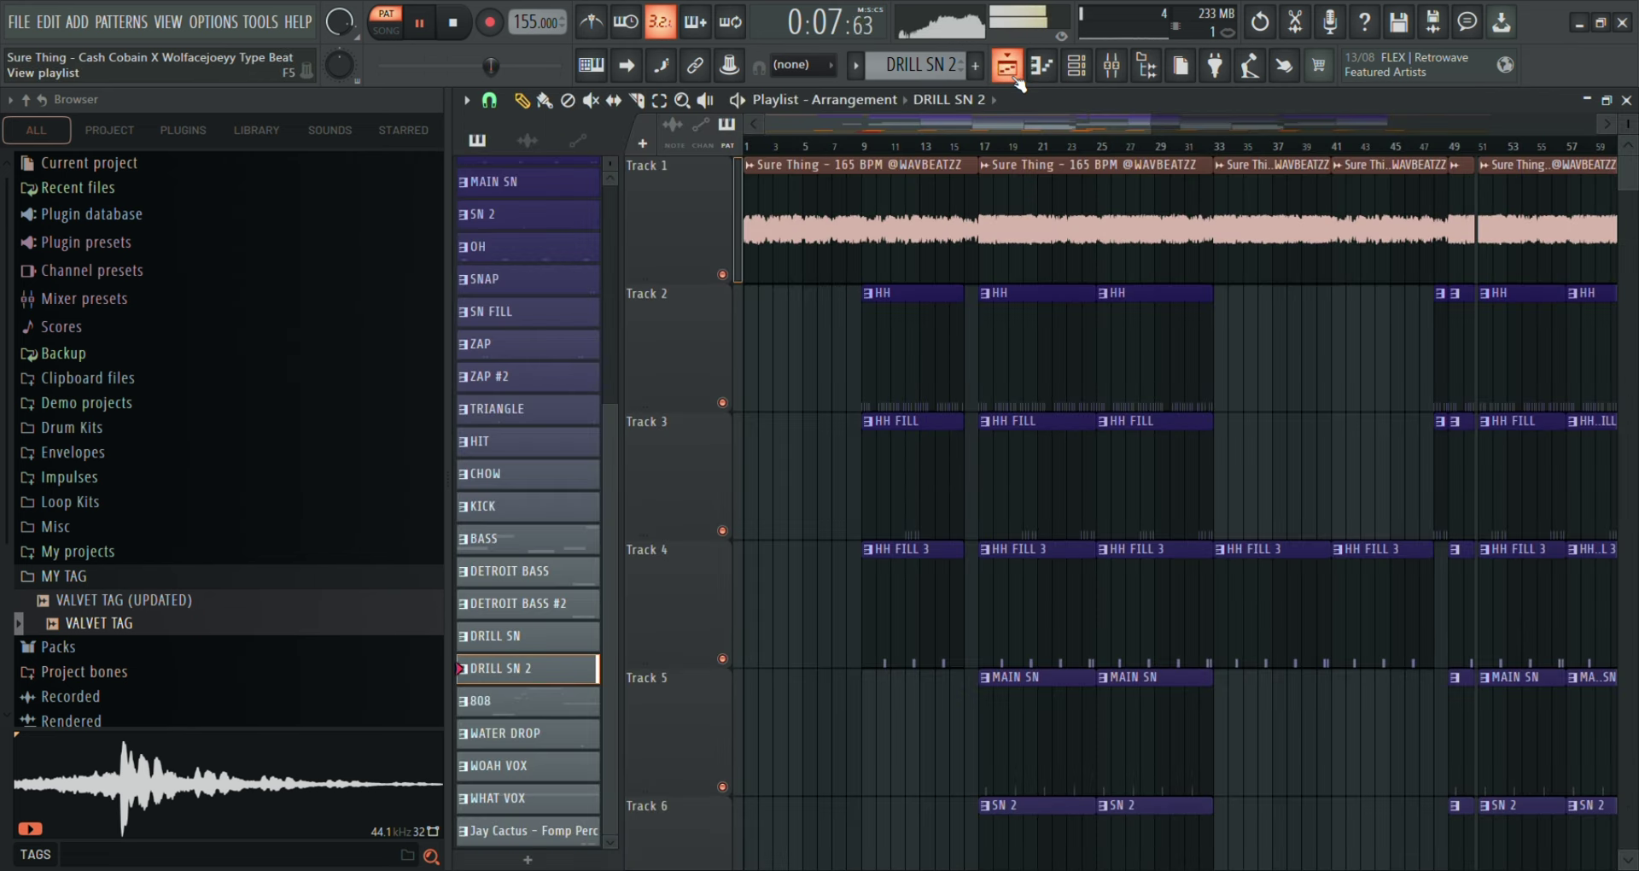
{"action": "left_click", "coordinate": [1041, 66]}
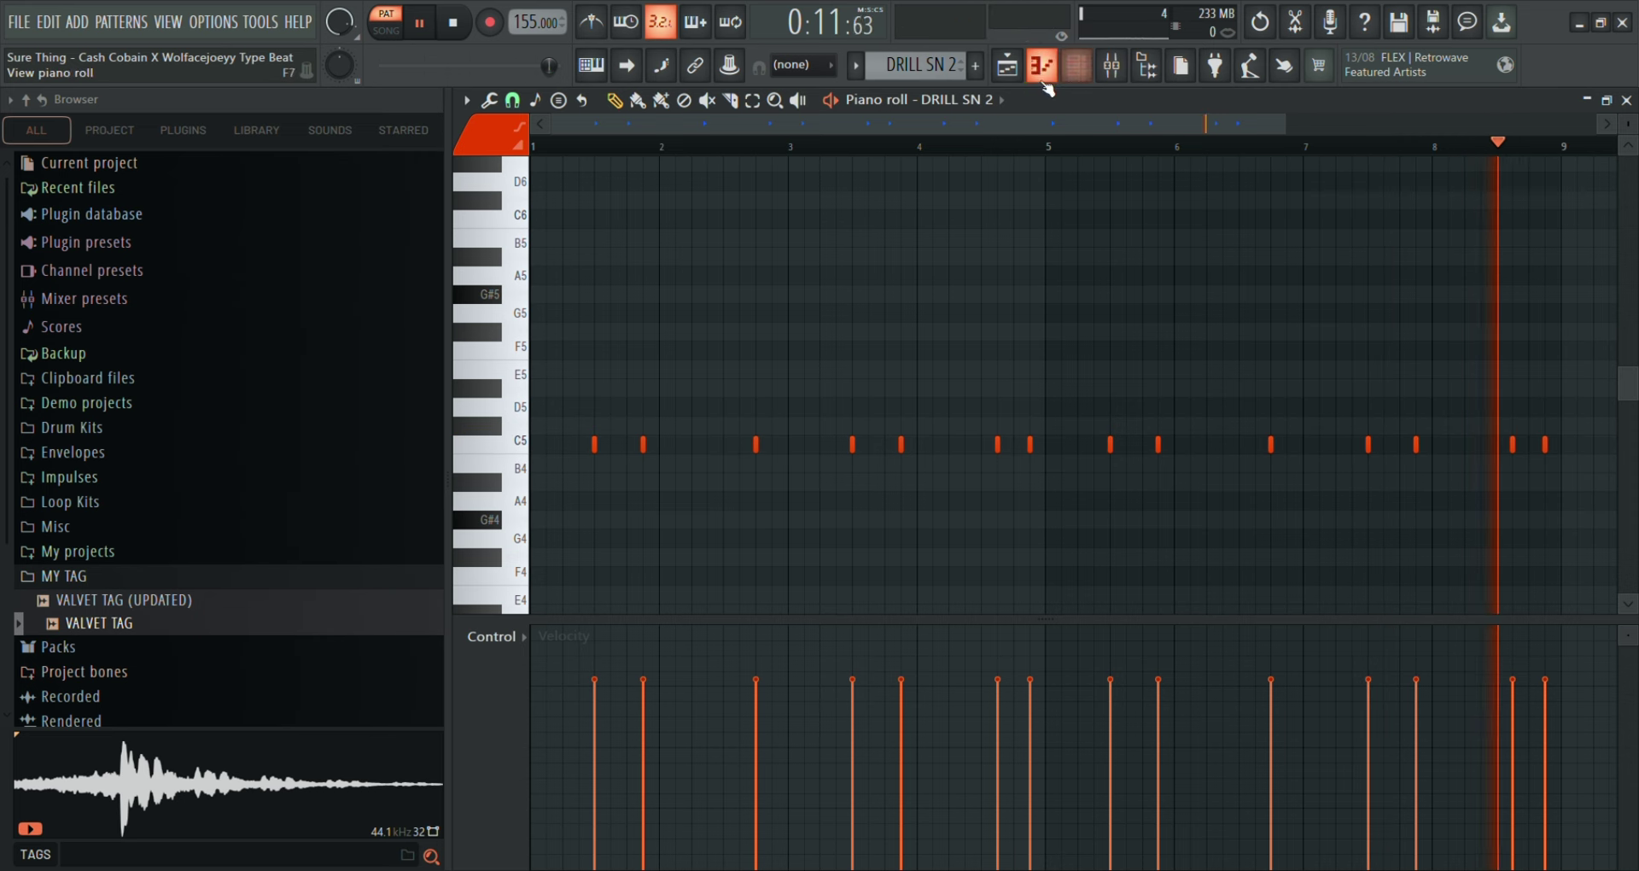
{"action": "key", "text": "space"}
Open the 808 pattern in the piano roll and play its notes from the start, bringing the high notes into view.
{"action": "left_click", "coordinate": [1008, 67]}
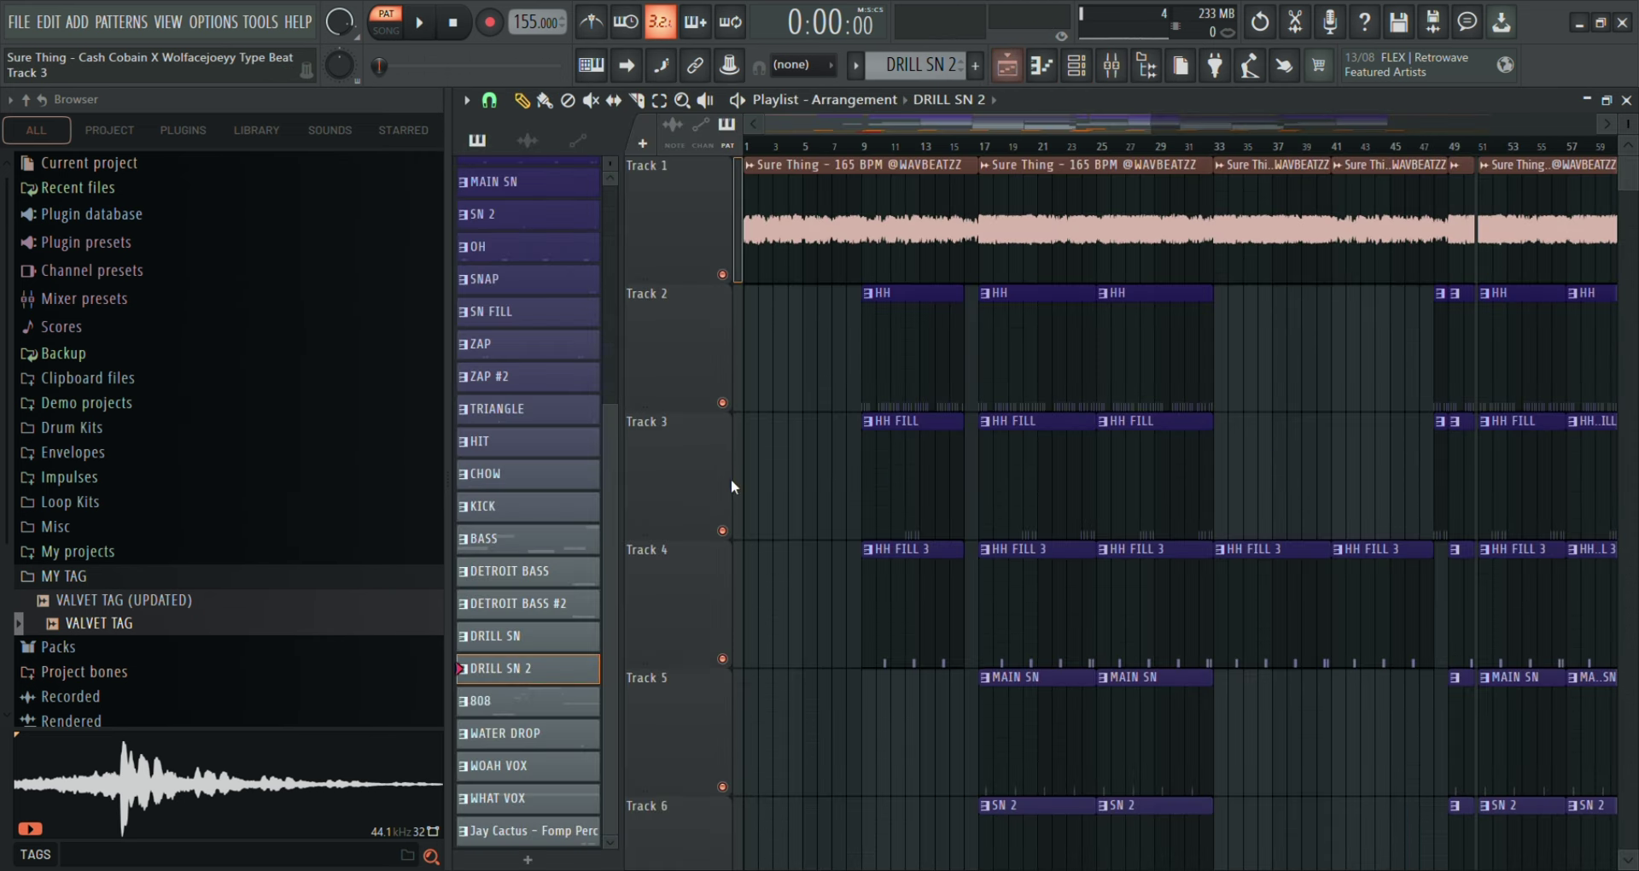
{"action": "double_click", "coordinate": [517, 702]}
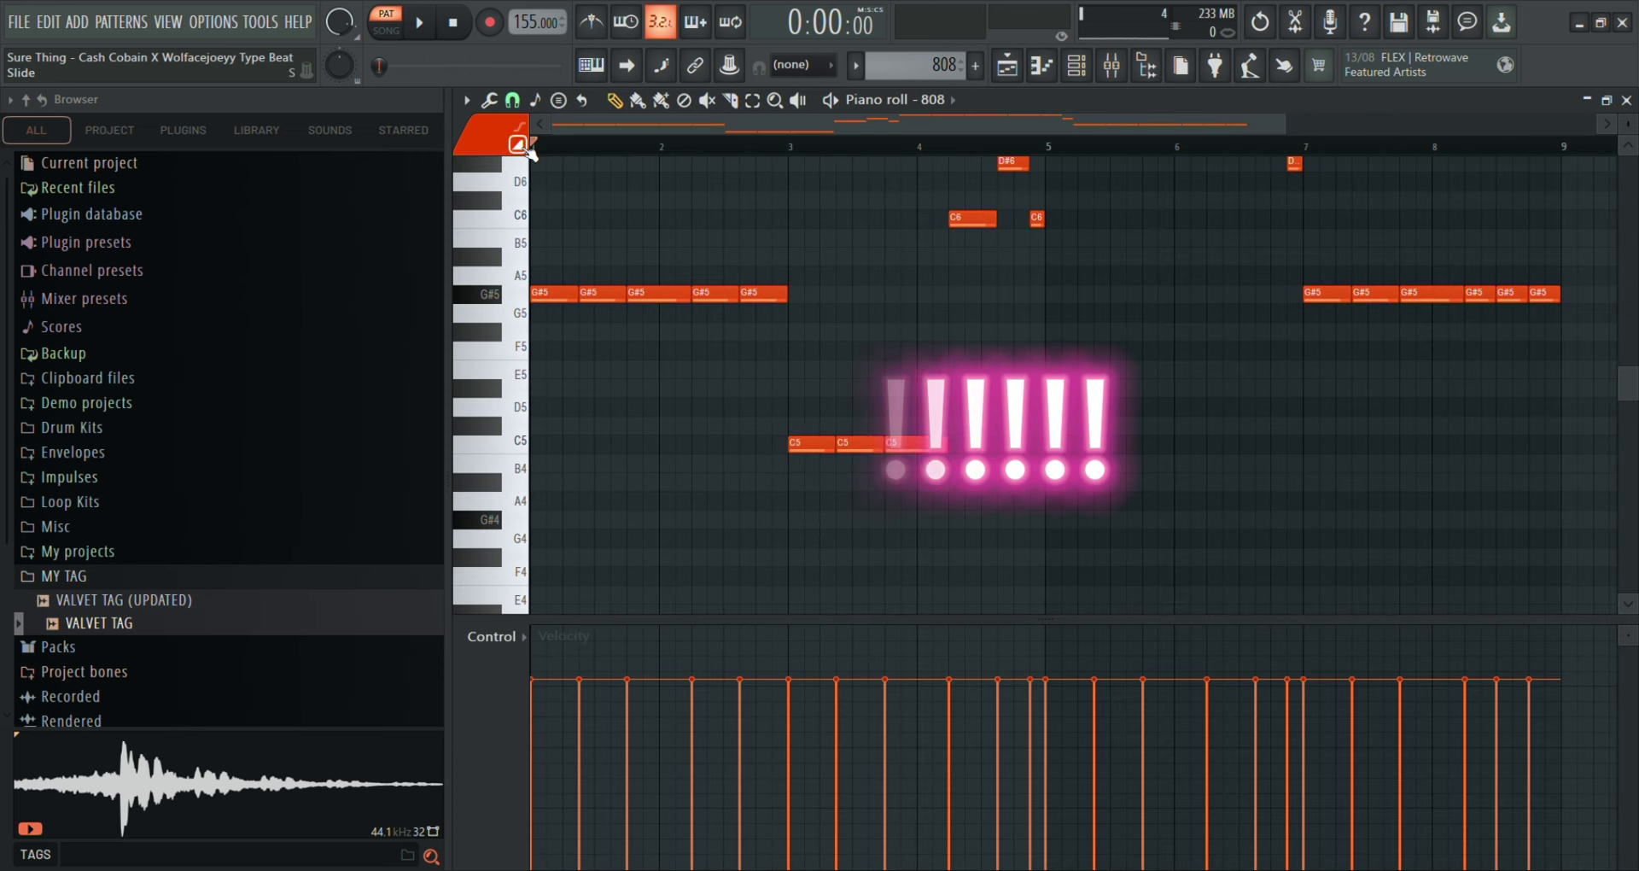
{"action": "key", "text": "space"}
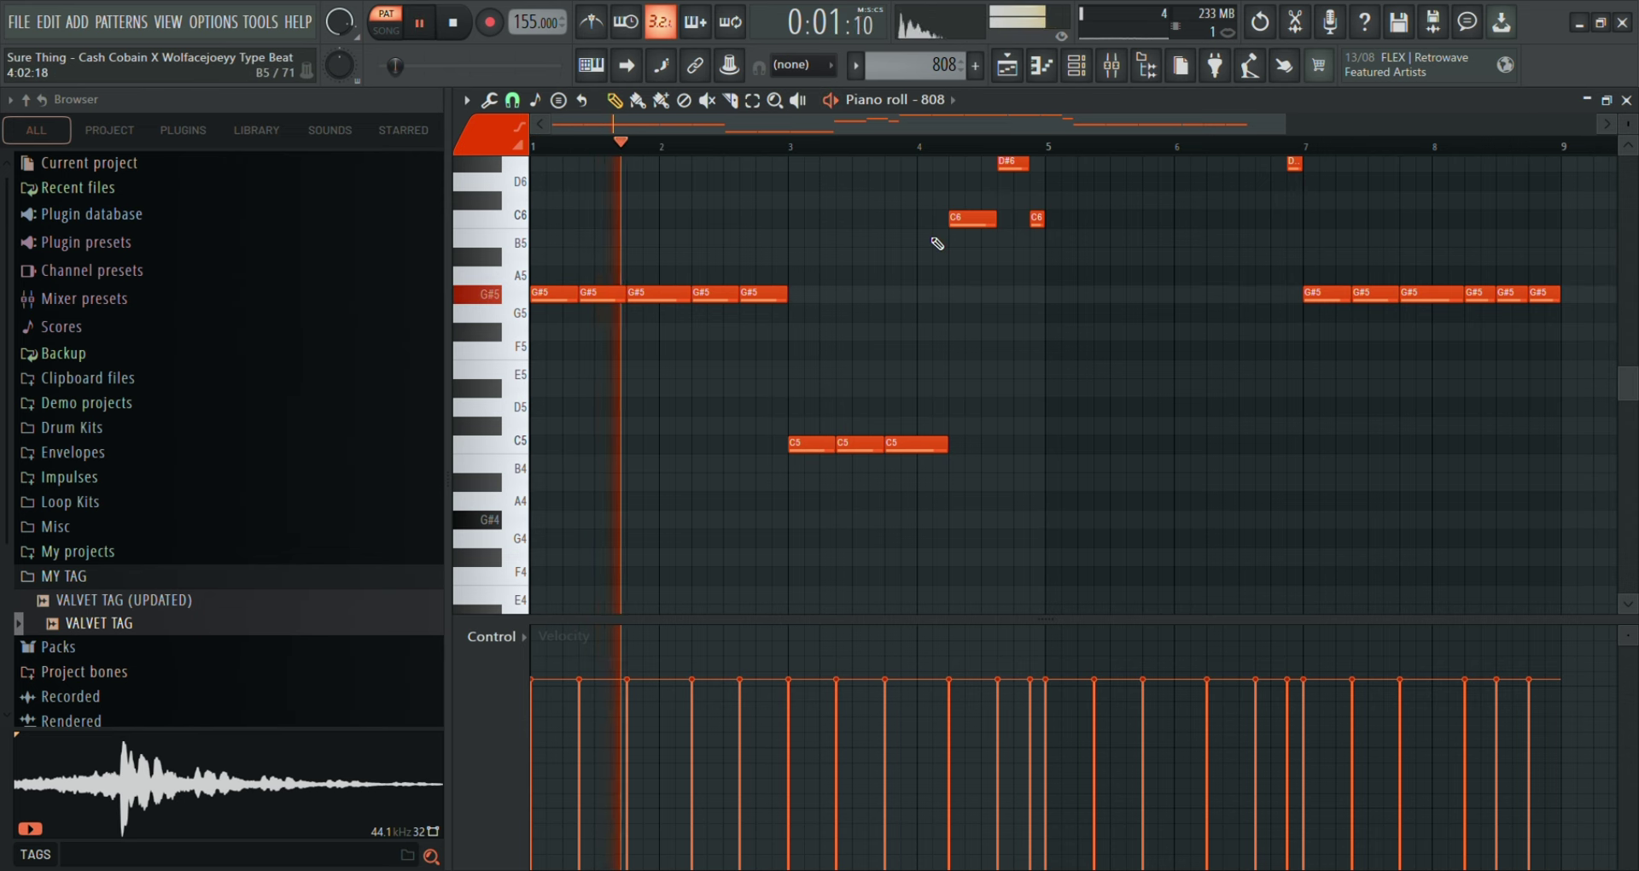
{"action": "scroll", "coordinate": [933, 246], "scroll_direction": "up", "scroll_amount": 3}
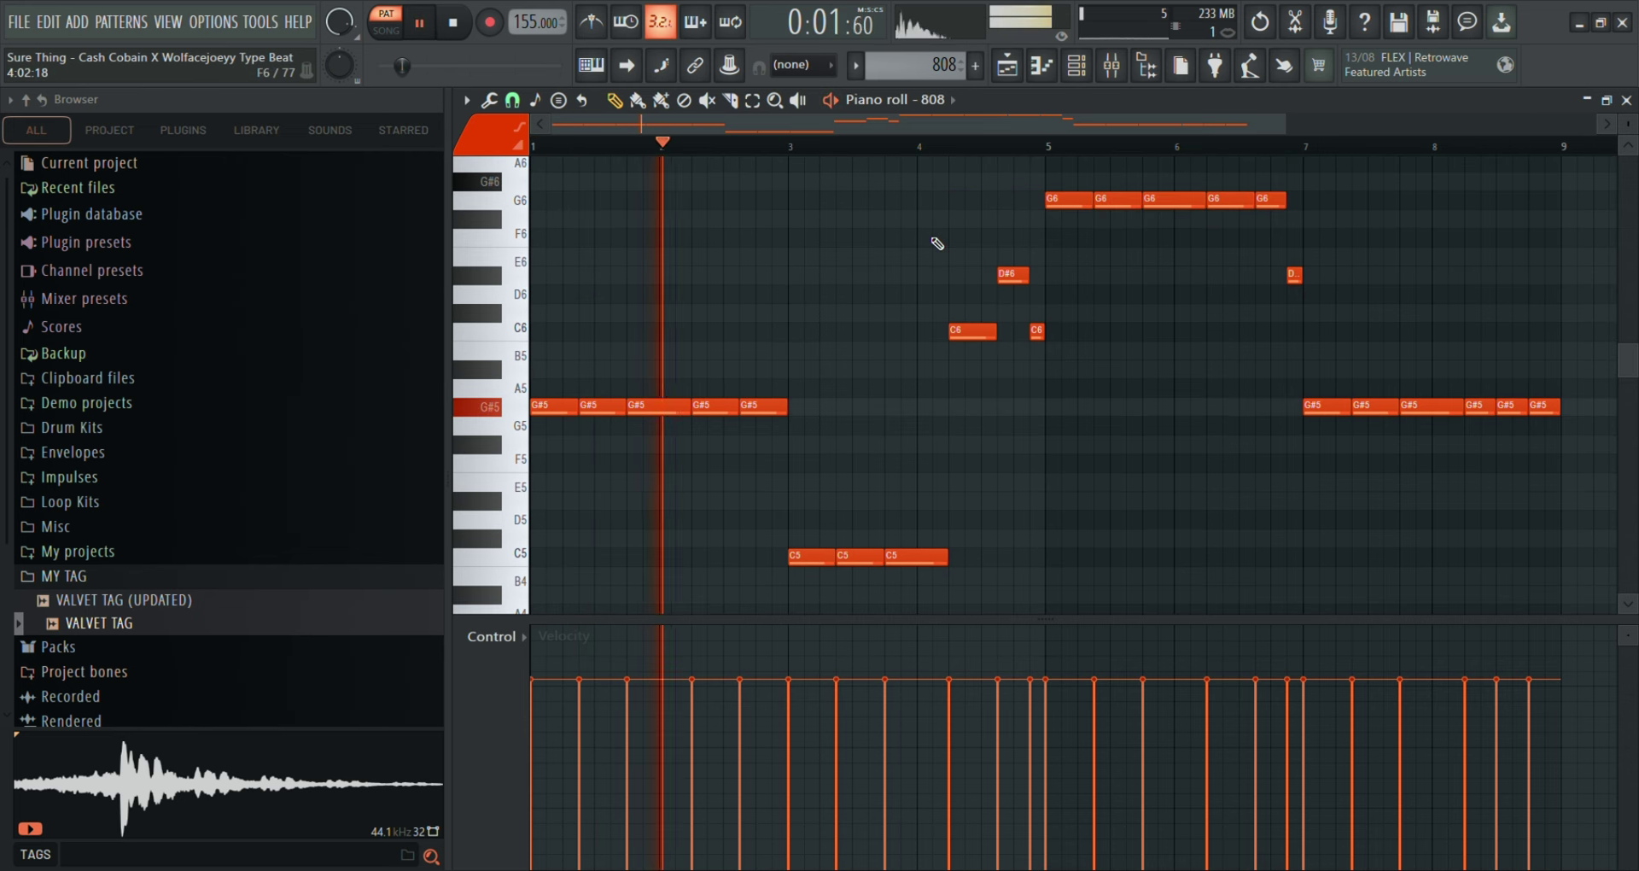
Check the mixer while the 808 pattern plays, review its notes again, and return to the playlist after stopping playback.
{"action": "left_click", "coordinate": [1112, 66]}
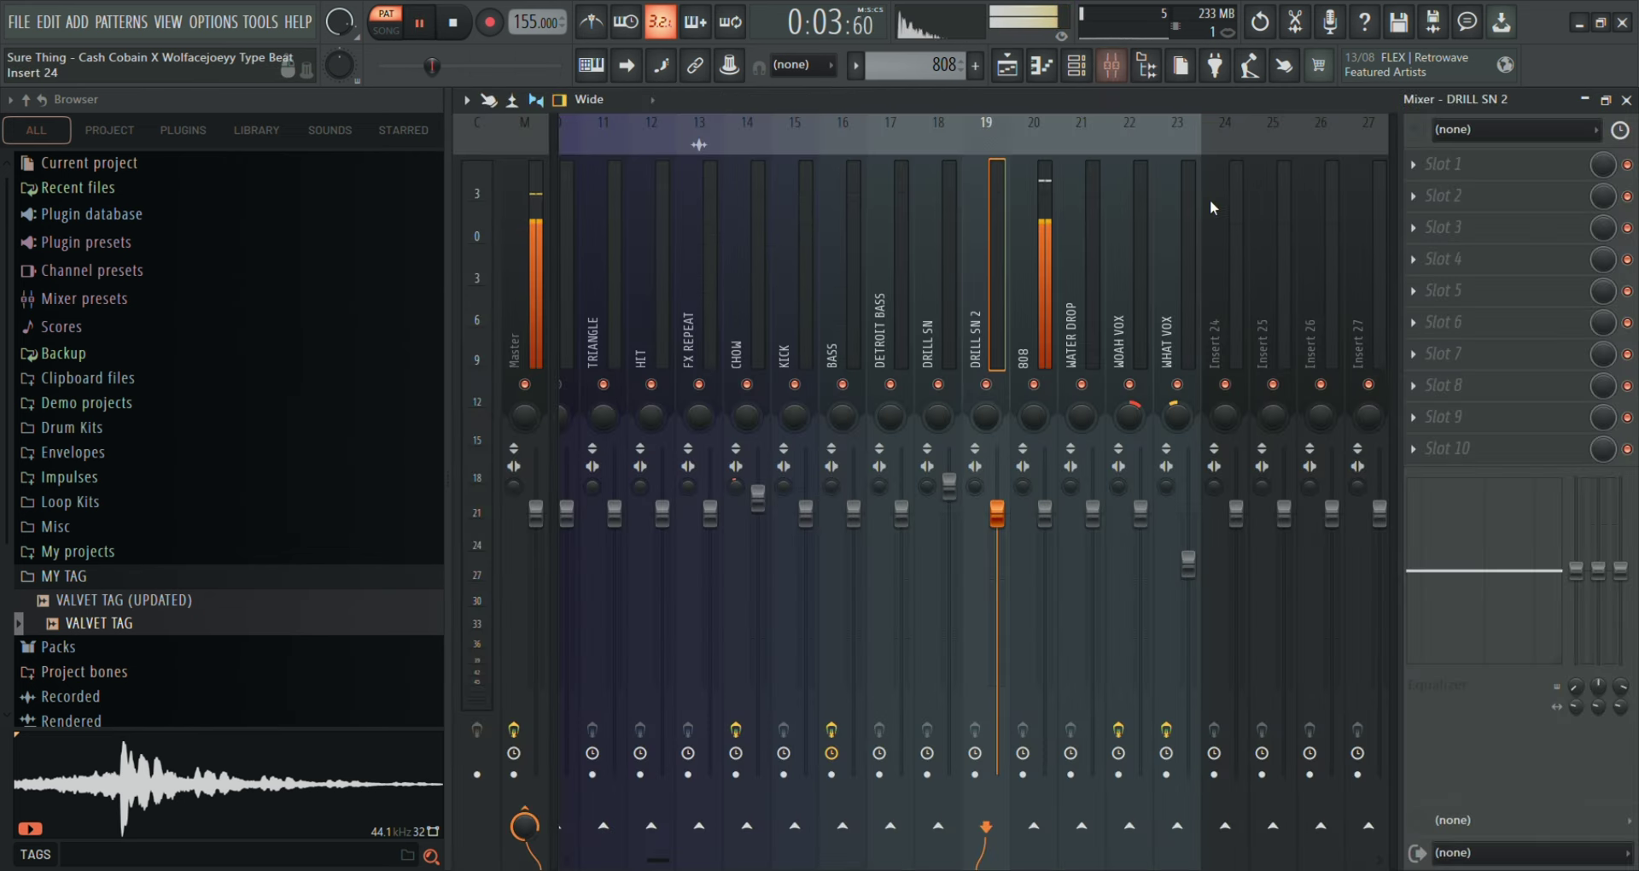
{"action": "left_click", "coordinate": [1041, 66]}
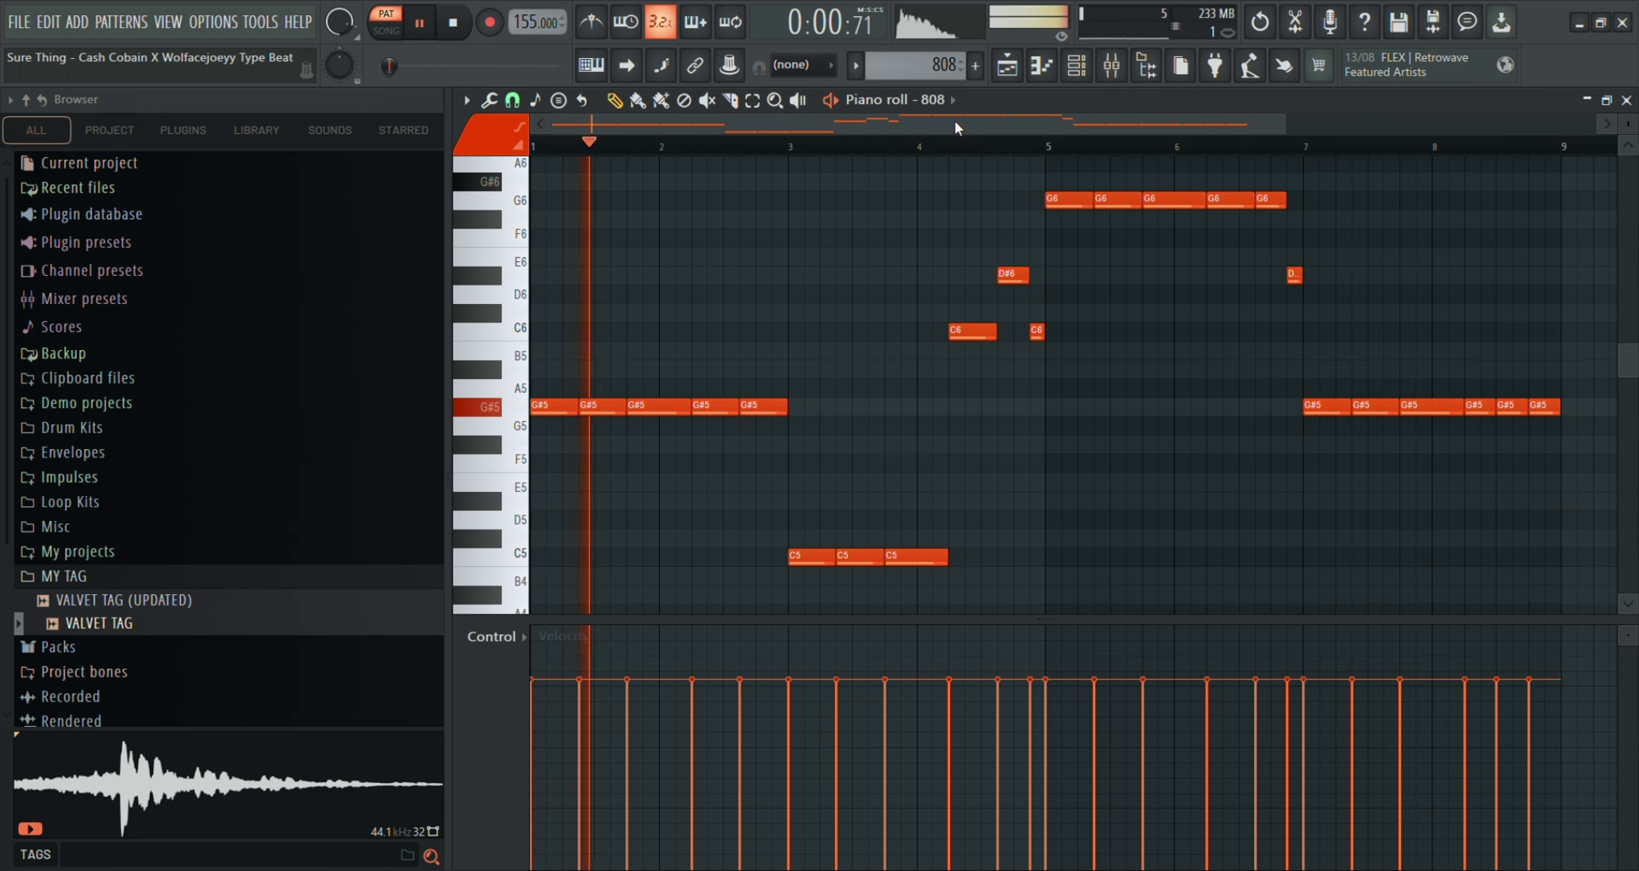
{"action": "key", "text": "space"}
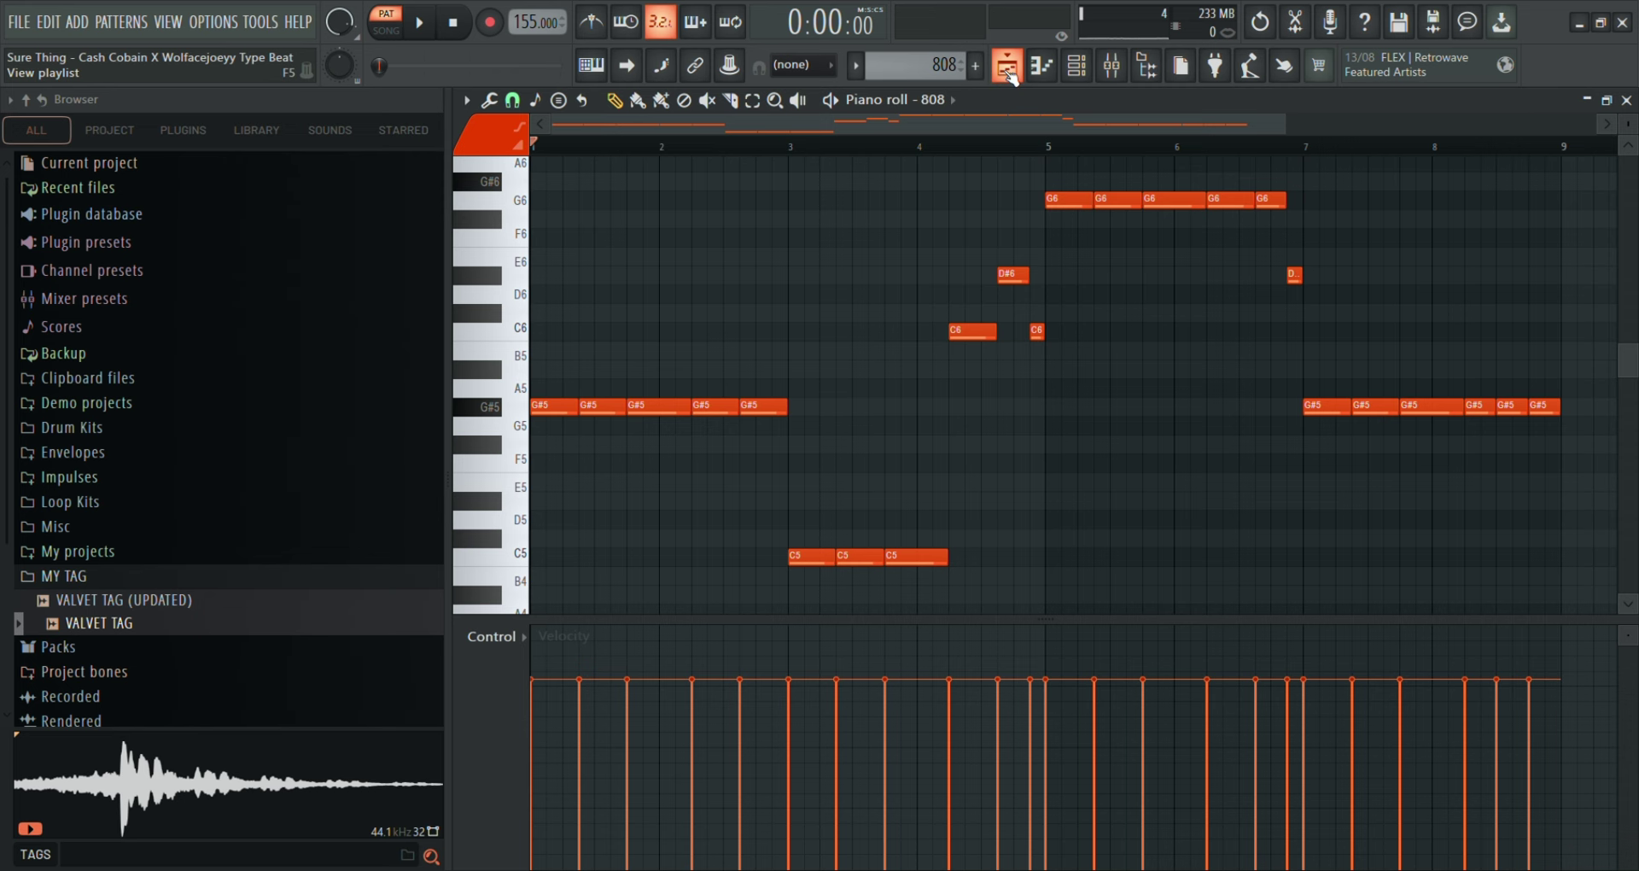
{"action": "left_click", "coordinate": [1007, 68]}
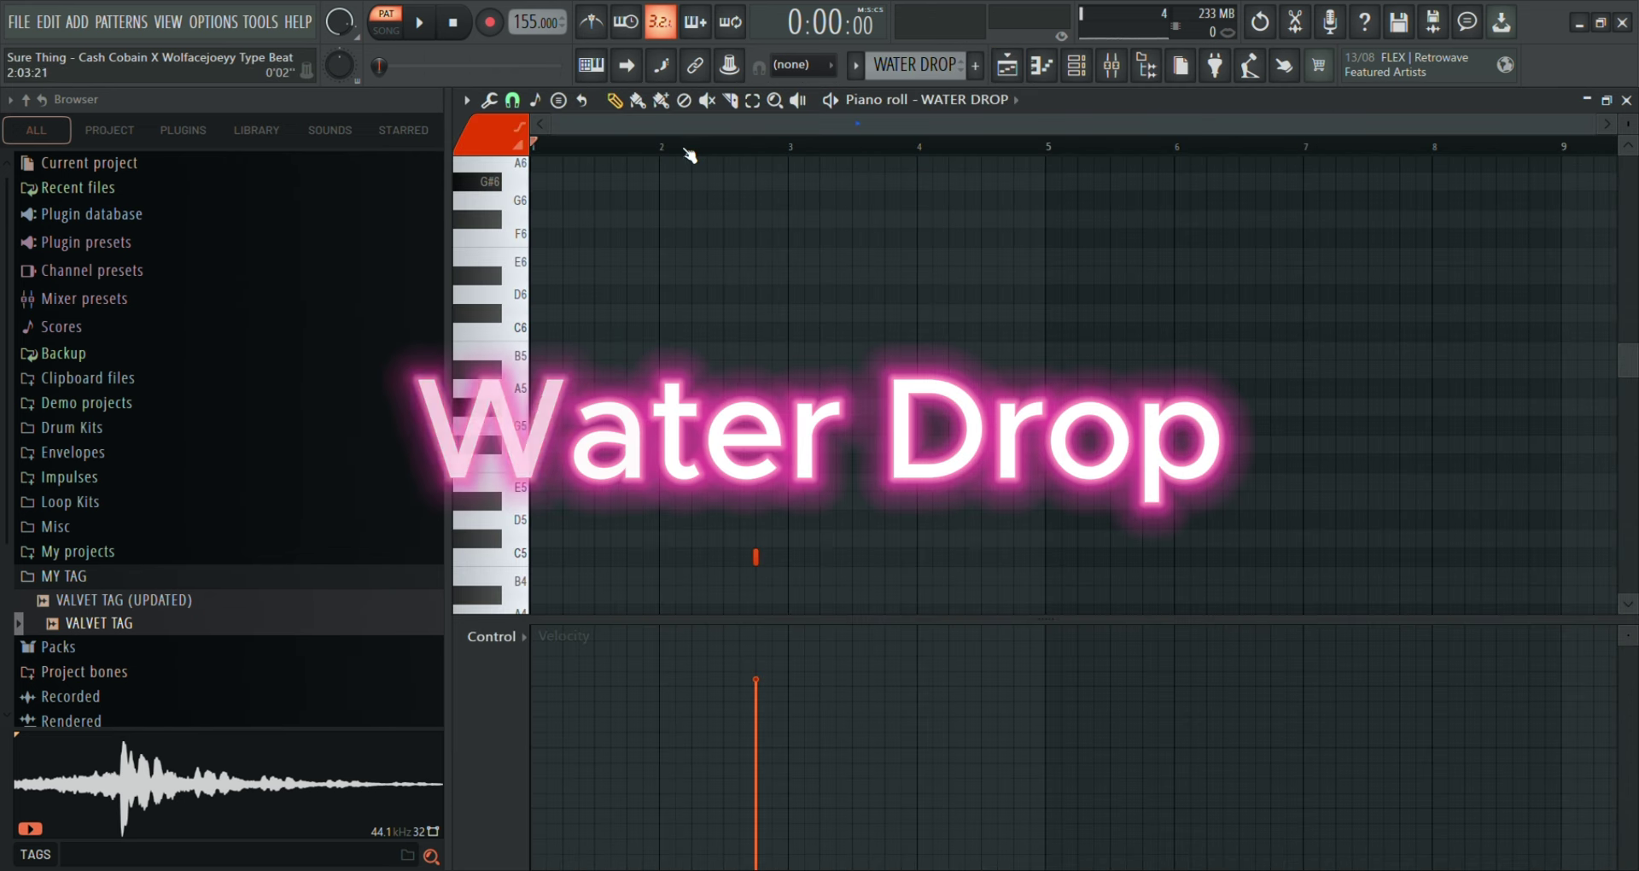
Play the WATER DROP pattern from bar 2, stop playback, and return to the playlist.
{"action": "left_click", "coordinate": [690, 152]}
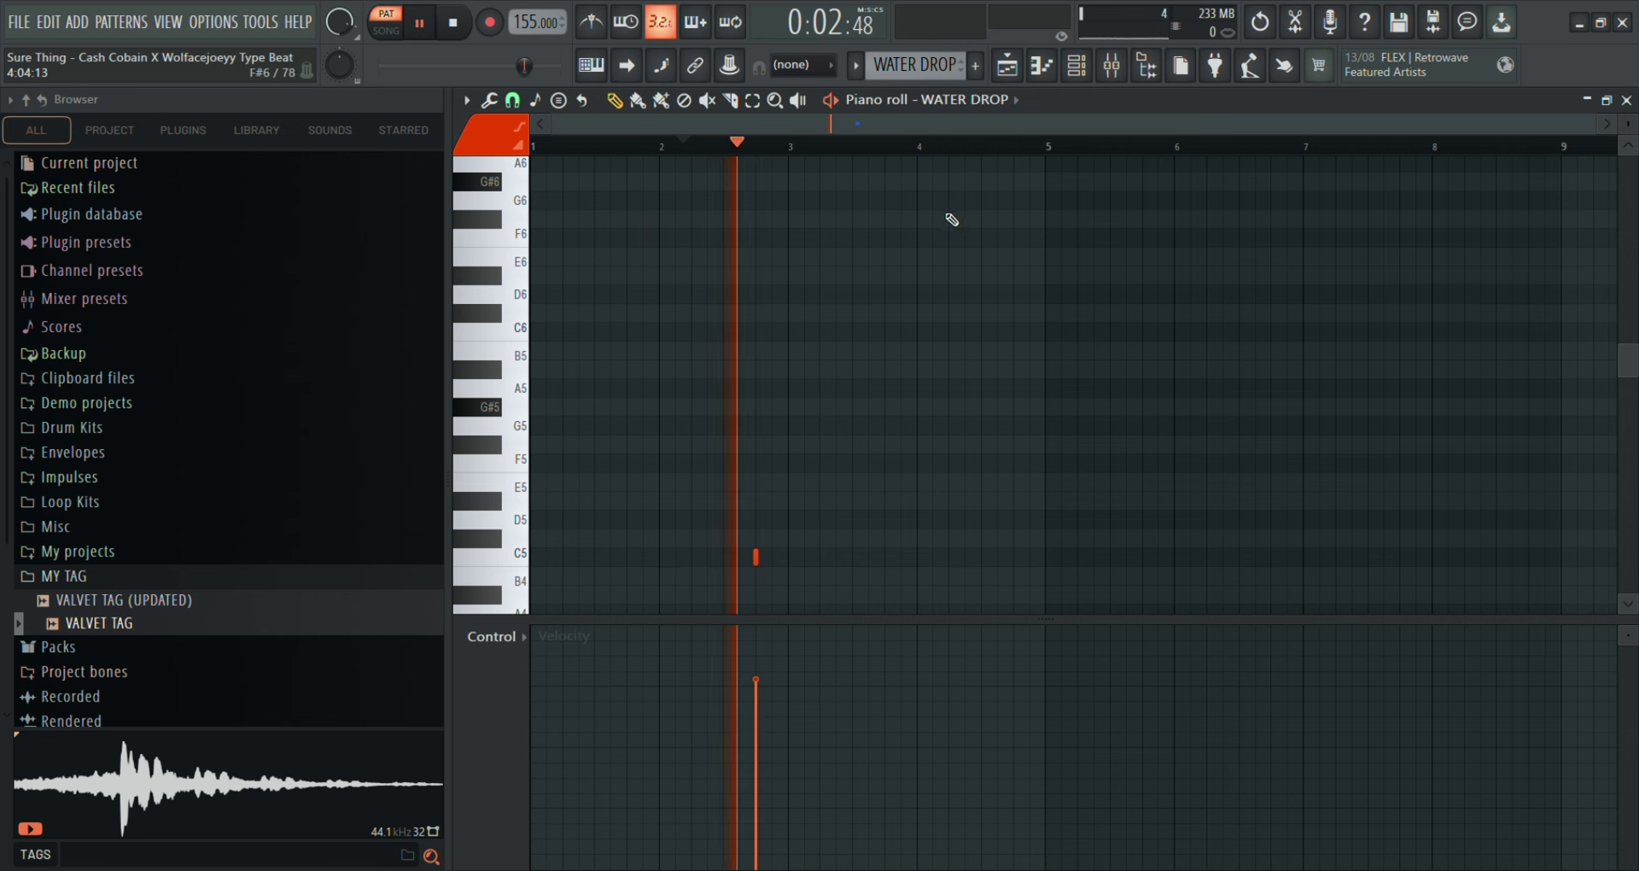
{"action": "key", "text": "space"}
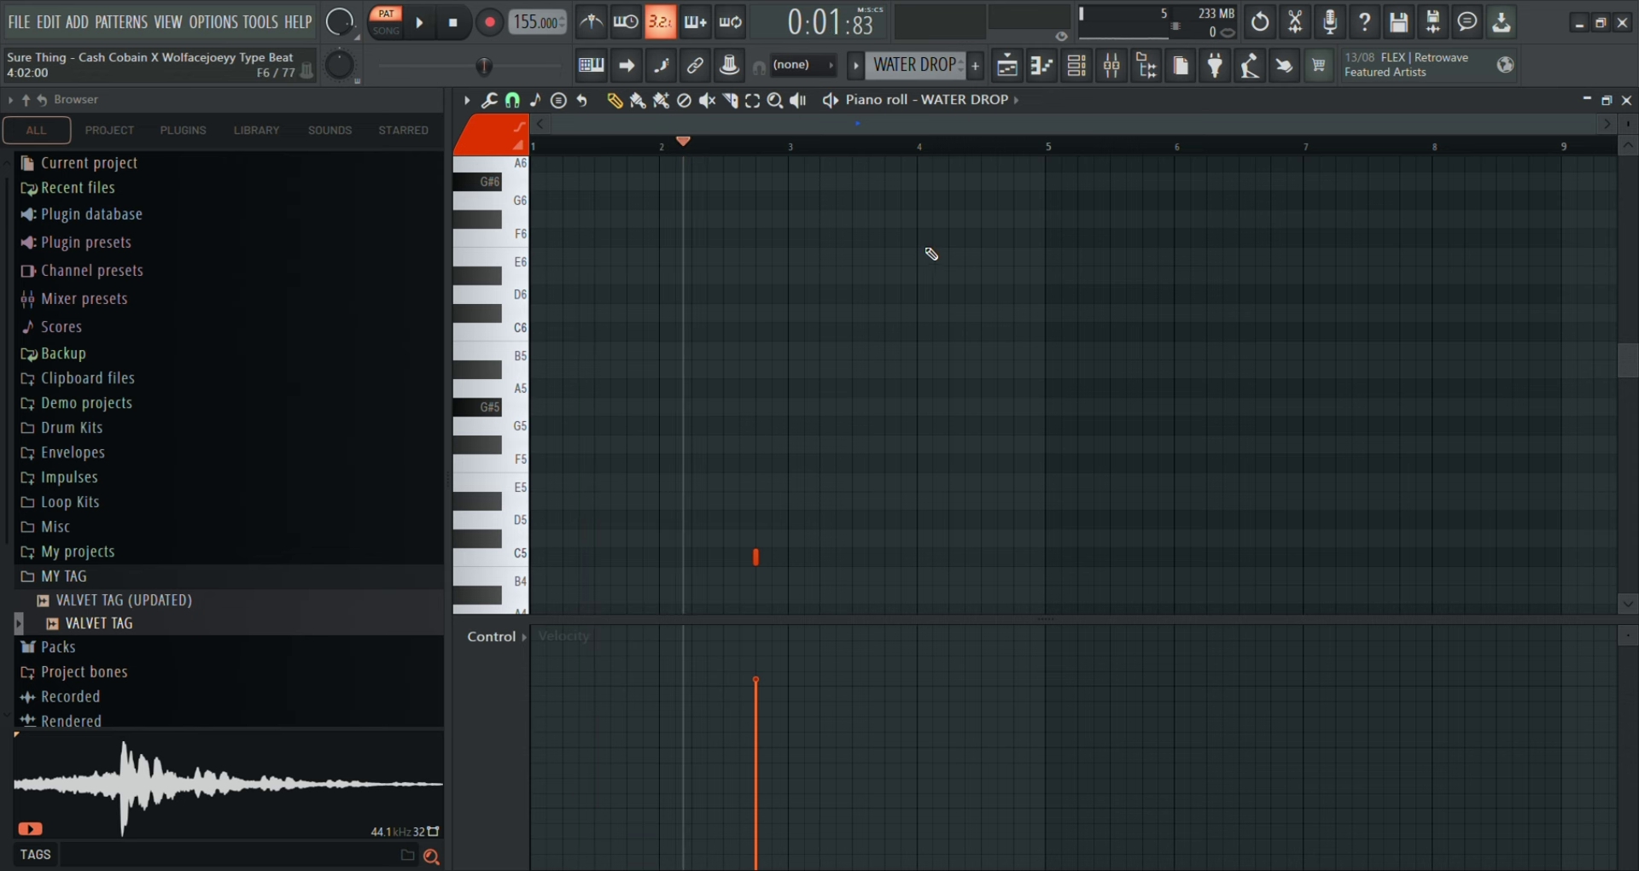
{"action": "left_click", "coordinate": [1007, 69]}
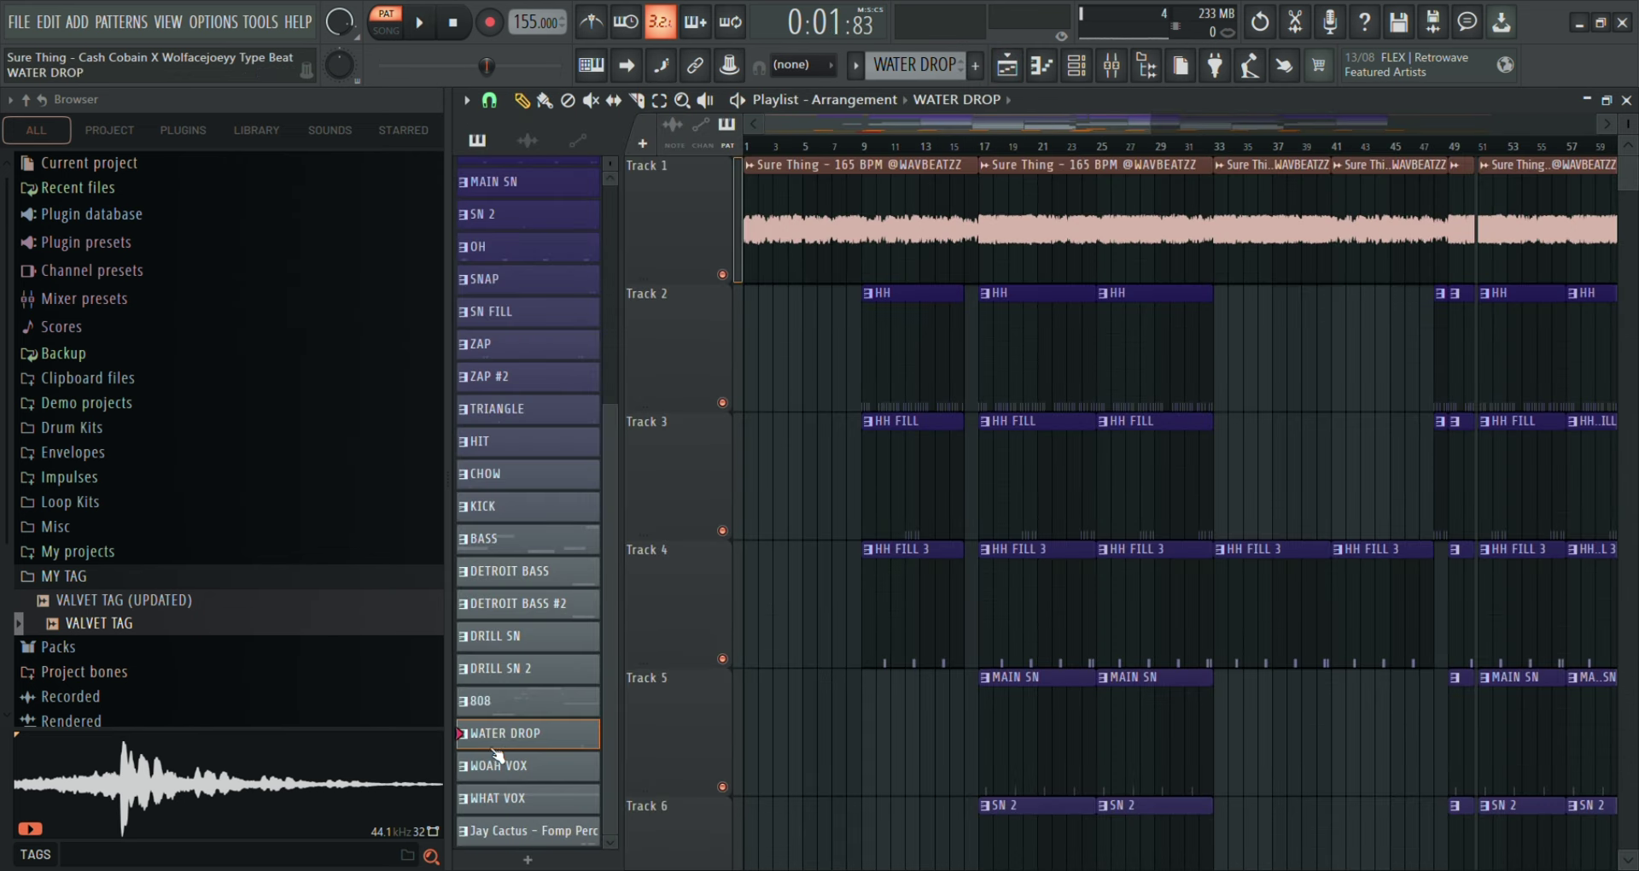
Open the WOAH VOX pattern in the piano roll and play its notes.
{"action": "double_click", "coordinate": [527, 766]}
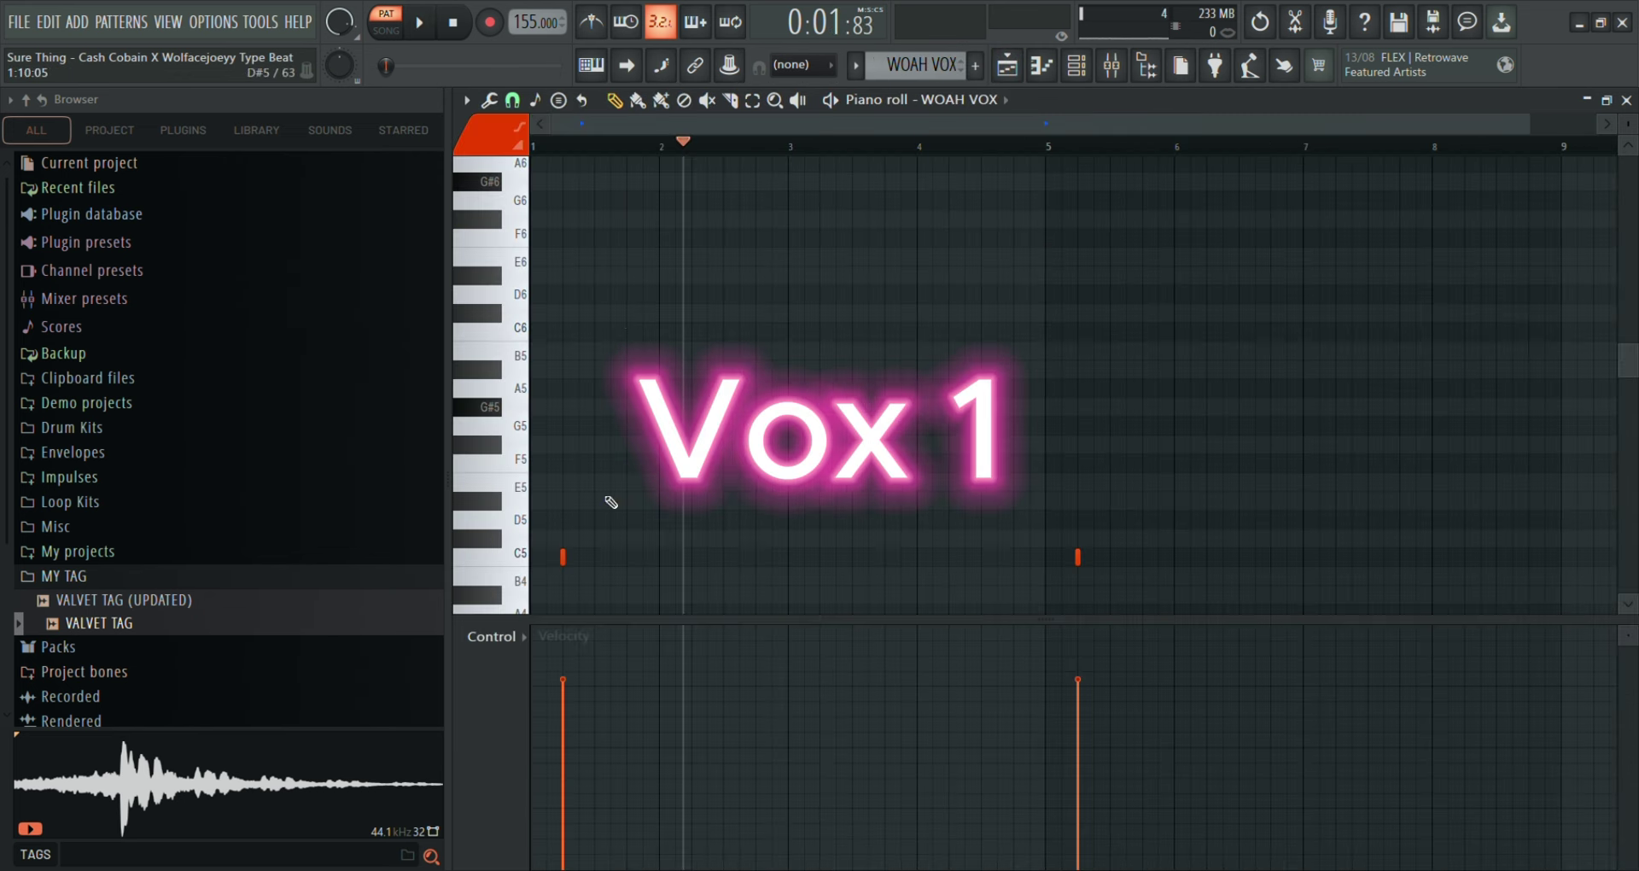
{"action": "key", "text": "space"}
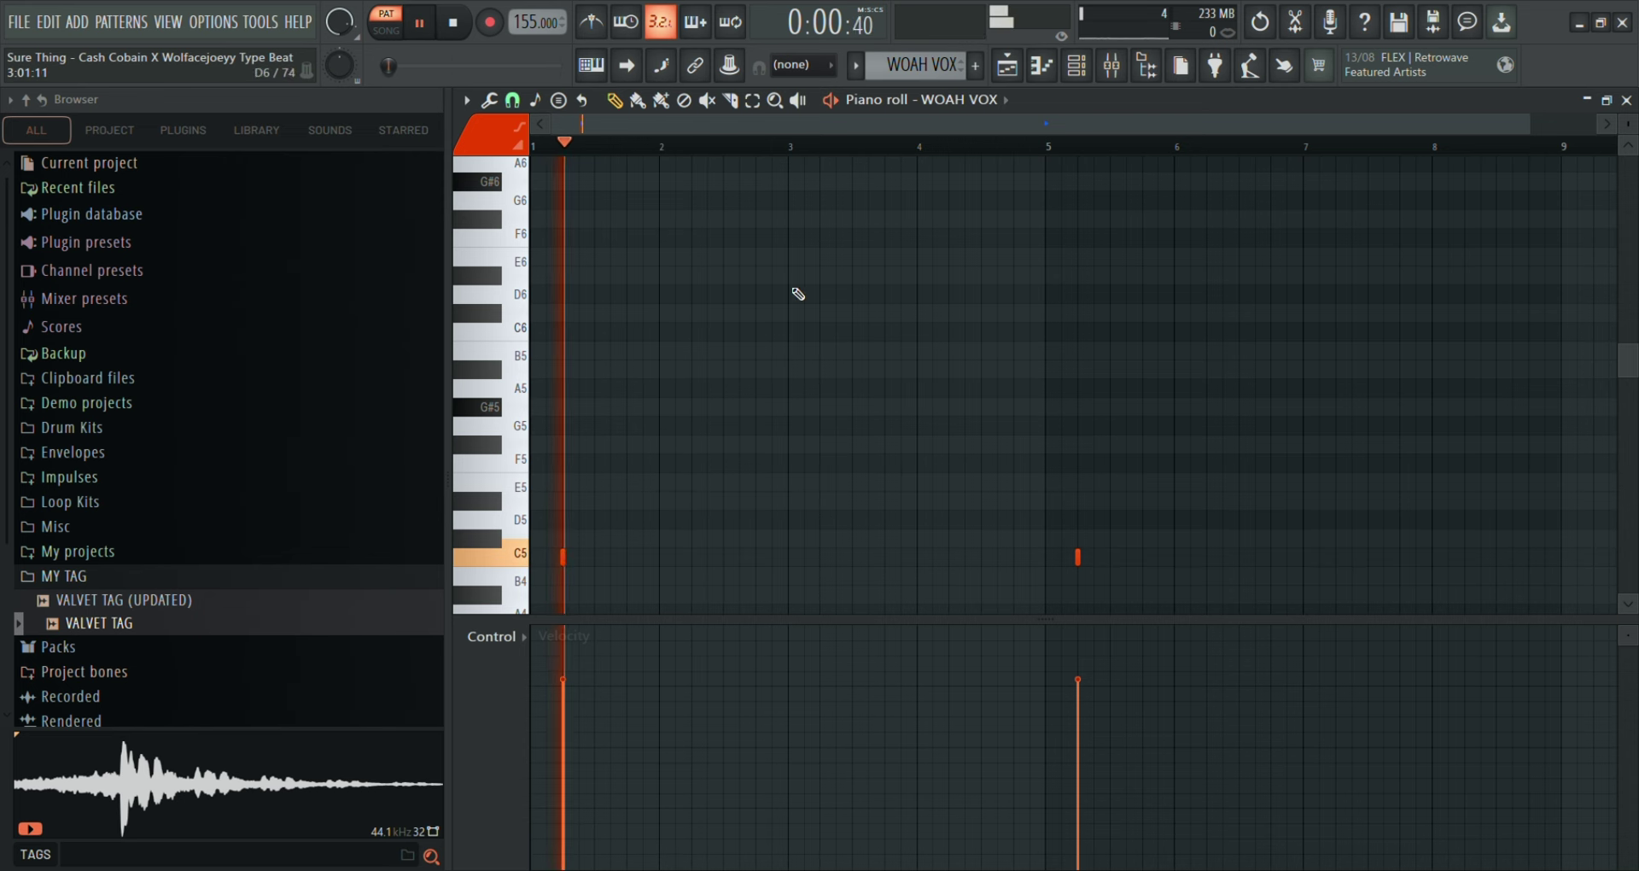
{"action": "scroll", "coordinate": [882, 345], "scroll_direction": "down", "scroll_amount": 3}
Inspect the Fruity Reeverb 2 on the WOAH VOX mixer track, stop playback, and return to the playlist.
{"action": "key", "text": "F9"}
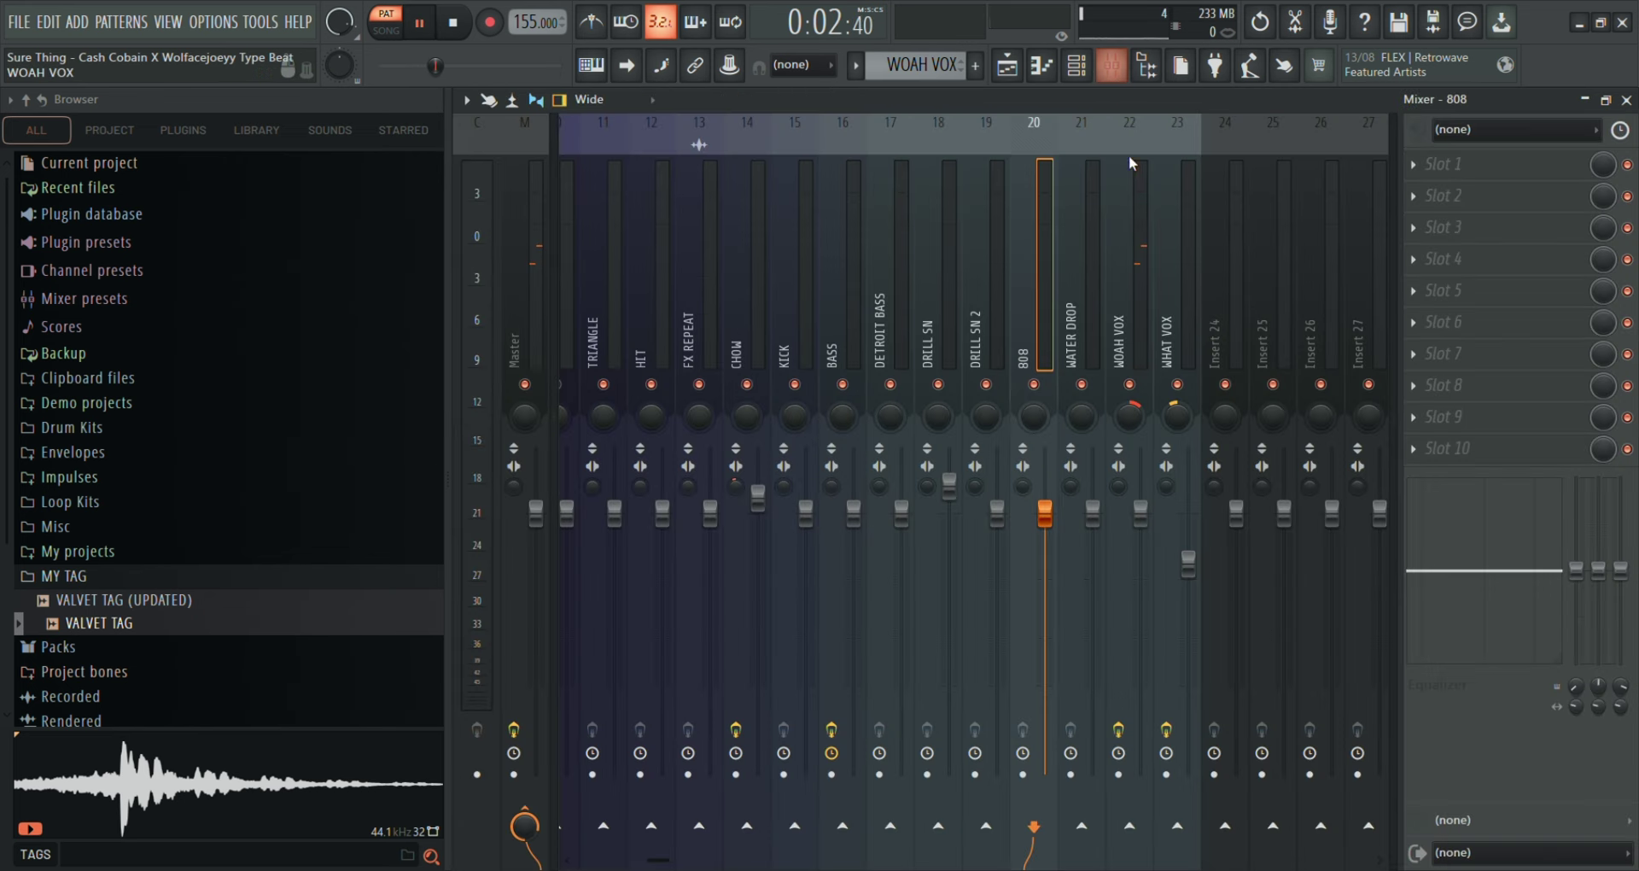
{"action": "left_click", "coordinate": [1144, 329]}
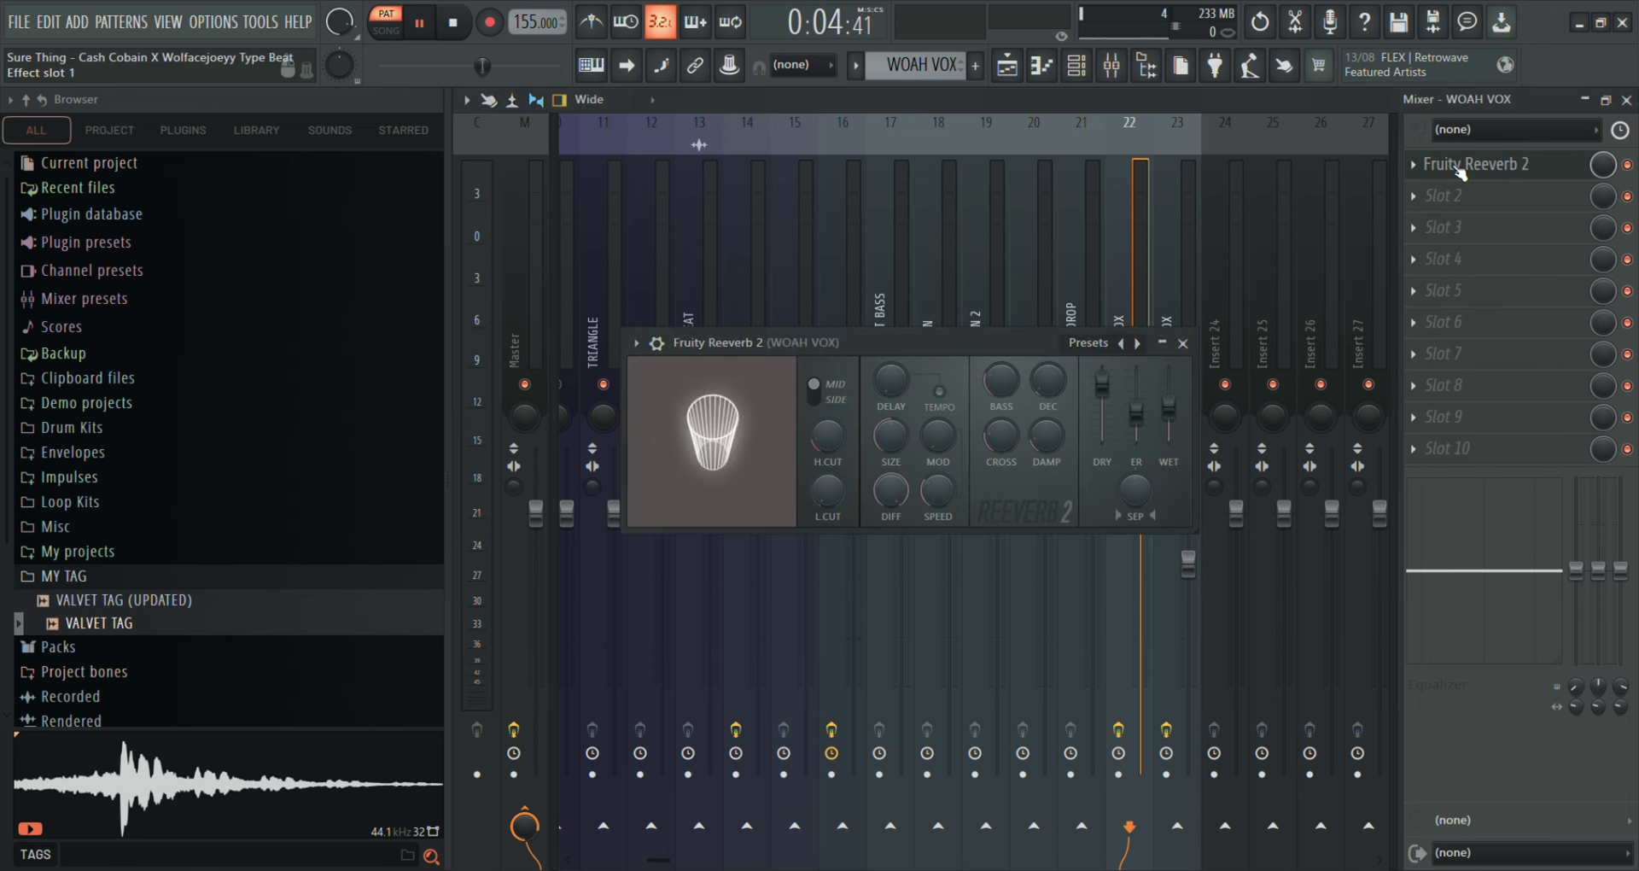
{"action": "left_click_drag", "start_coordinate": [1011, 342], "coordinate": [918, 360]}
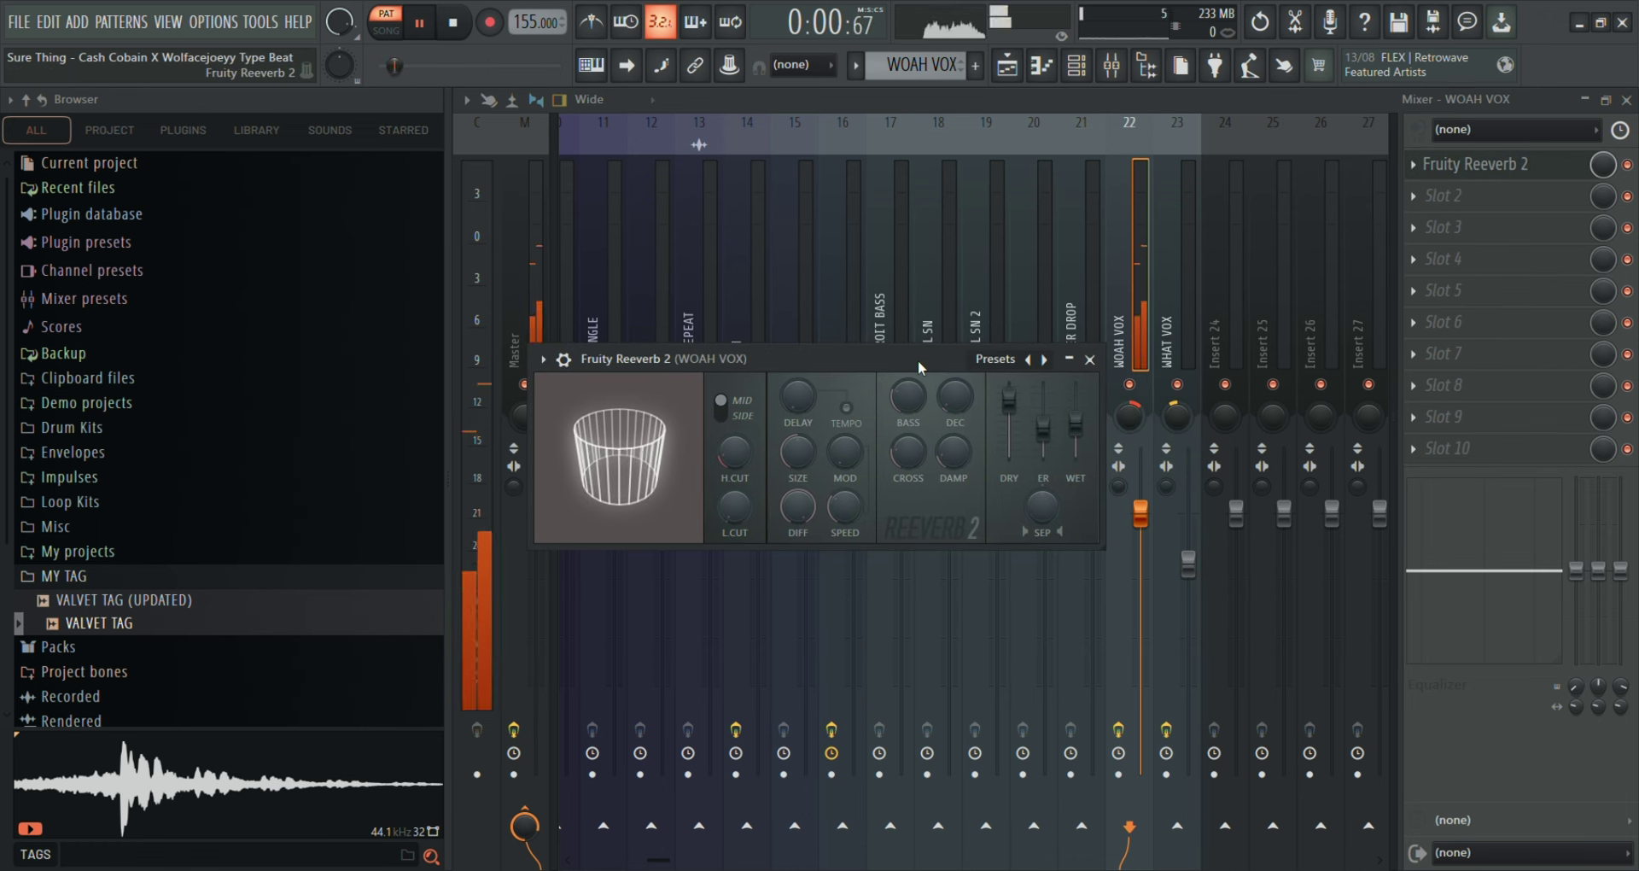
{"action": "key", "text": "space"}
{"action": "left_click", "coordinate": [1024, 72]}
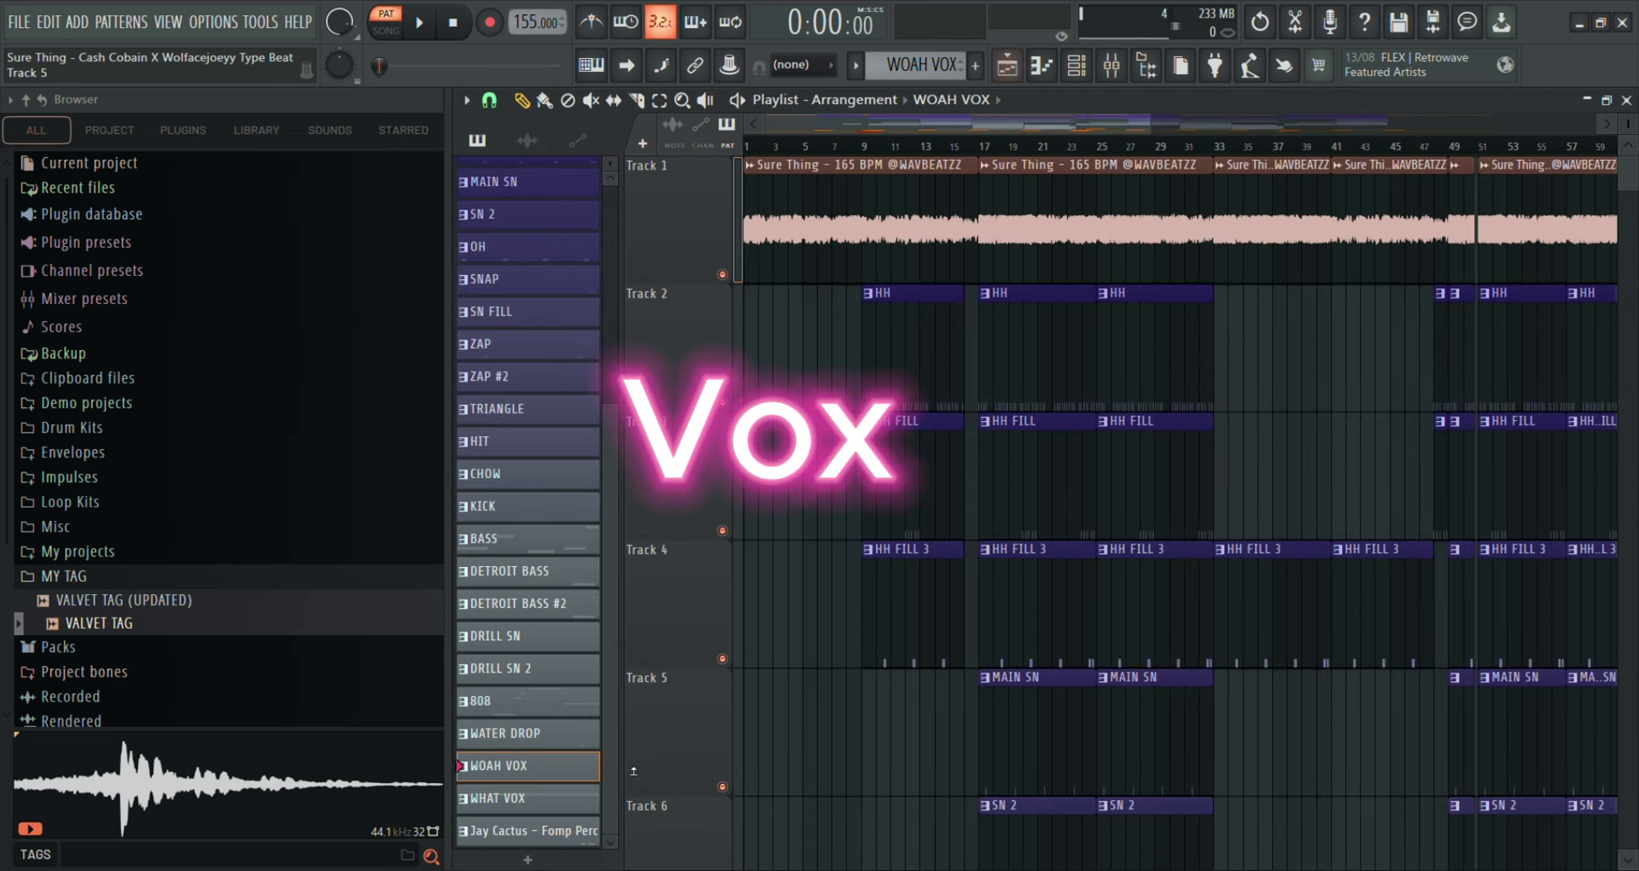
Play the WHAT VOX pattern in the piano roll, inspect its mixer track's Fruity Reeverb 2, and return to the playlist.
{"action": "left_click", "coordinate": [543, 811]}
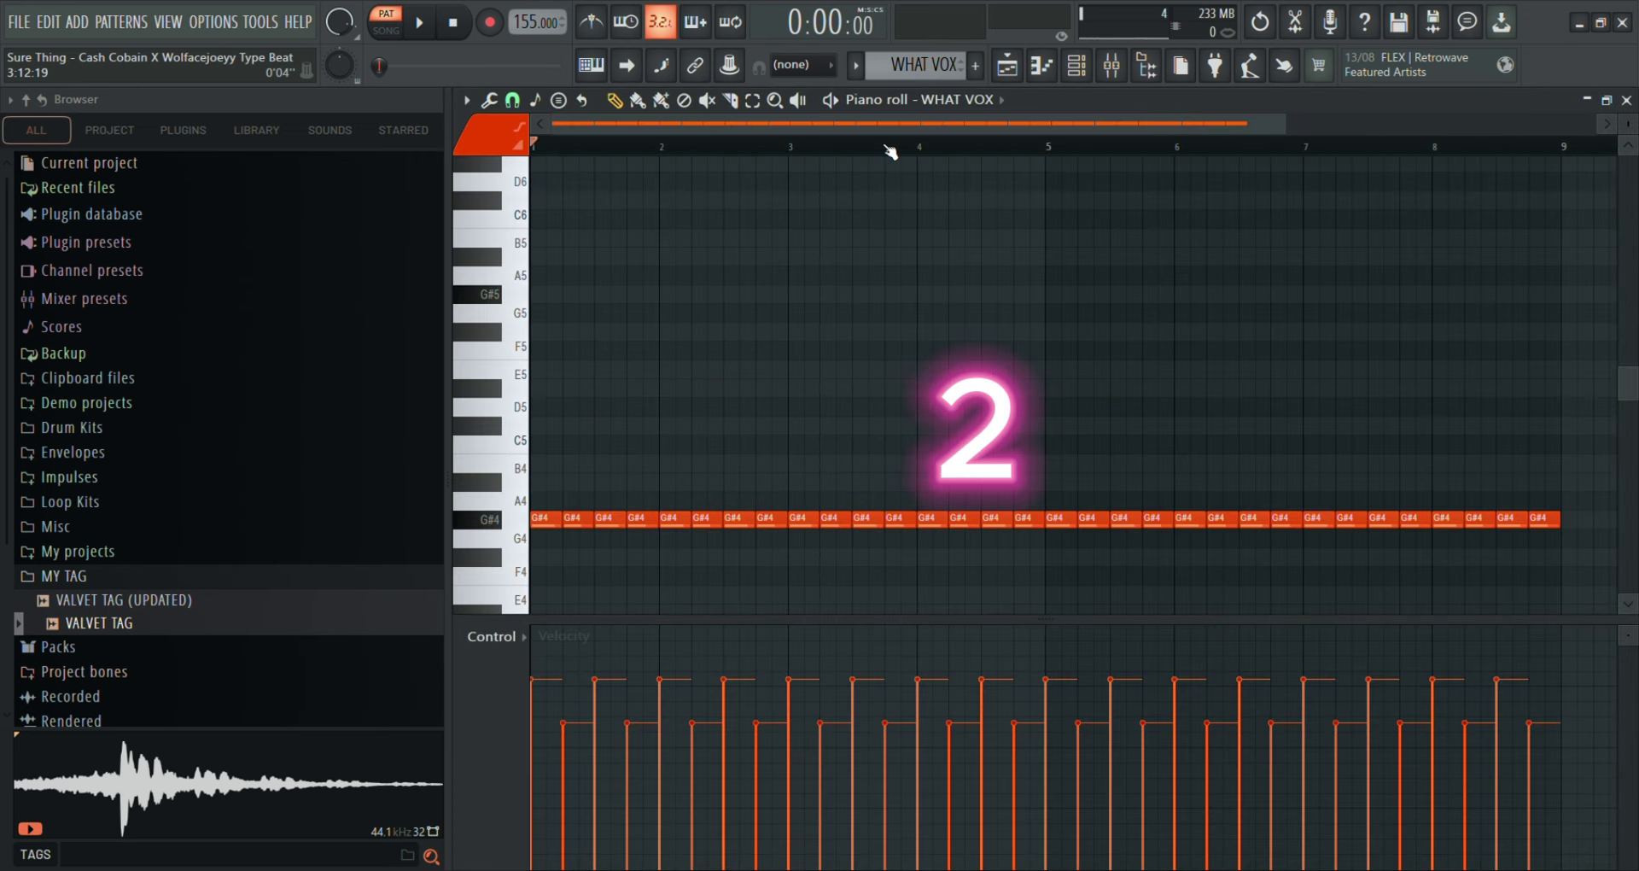
{"action": "key", "text": "space"}
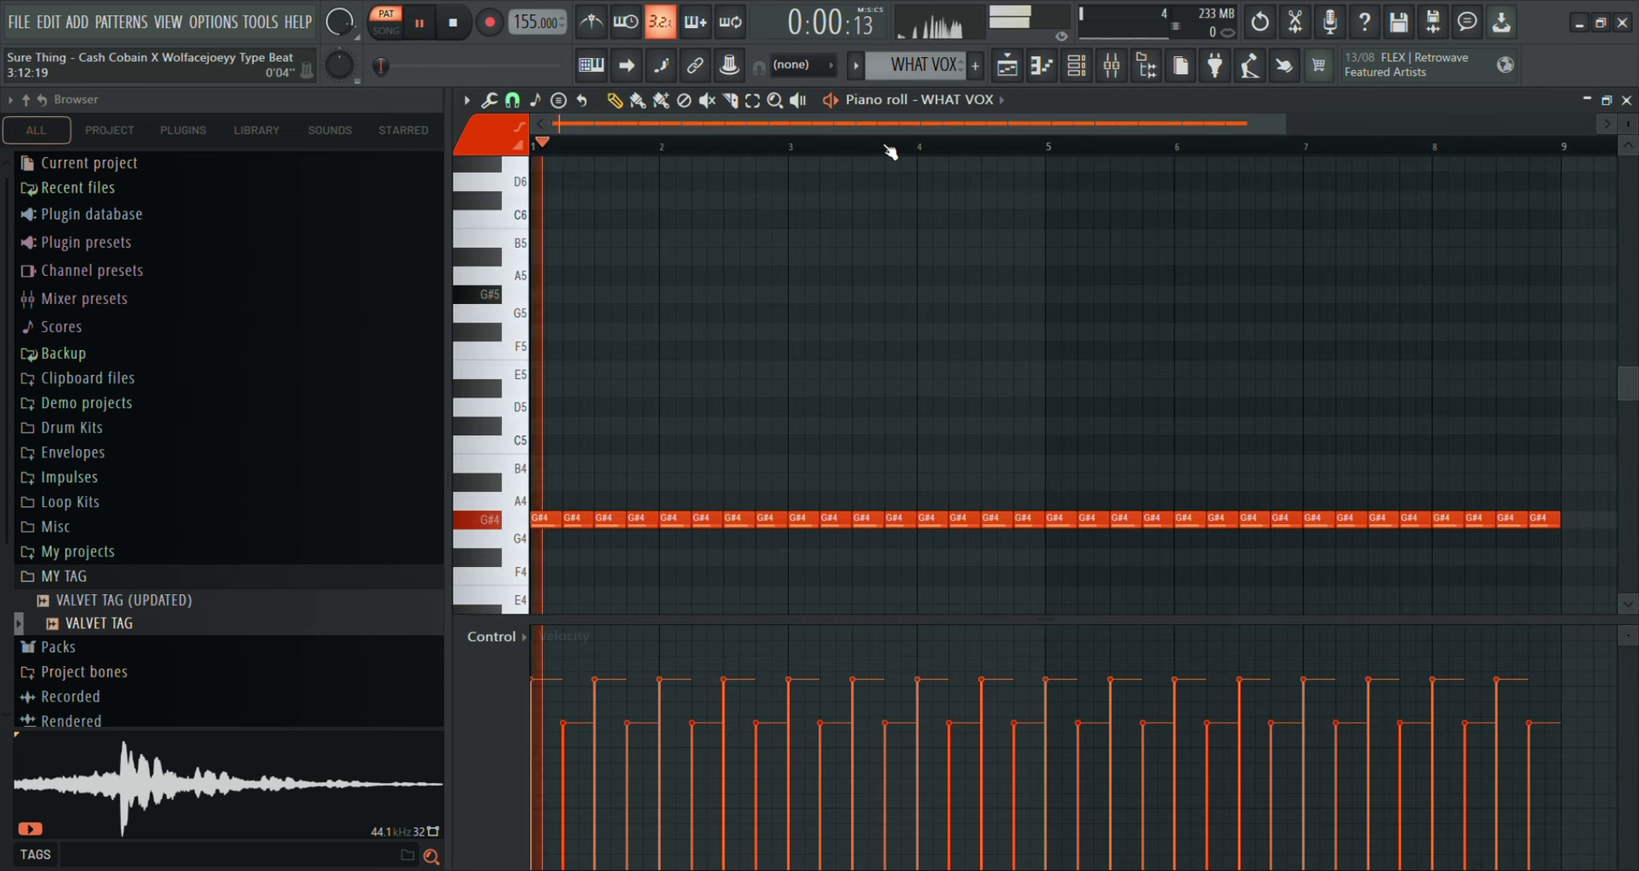
{"action": "left_click", "coordinate": [1124, 77]}
{"action": "left_click", "coordinate": [1175, 254]}
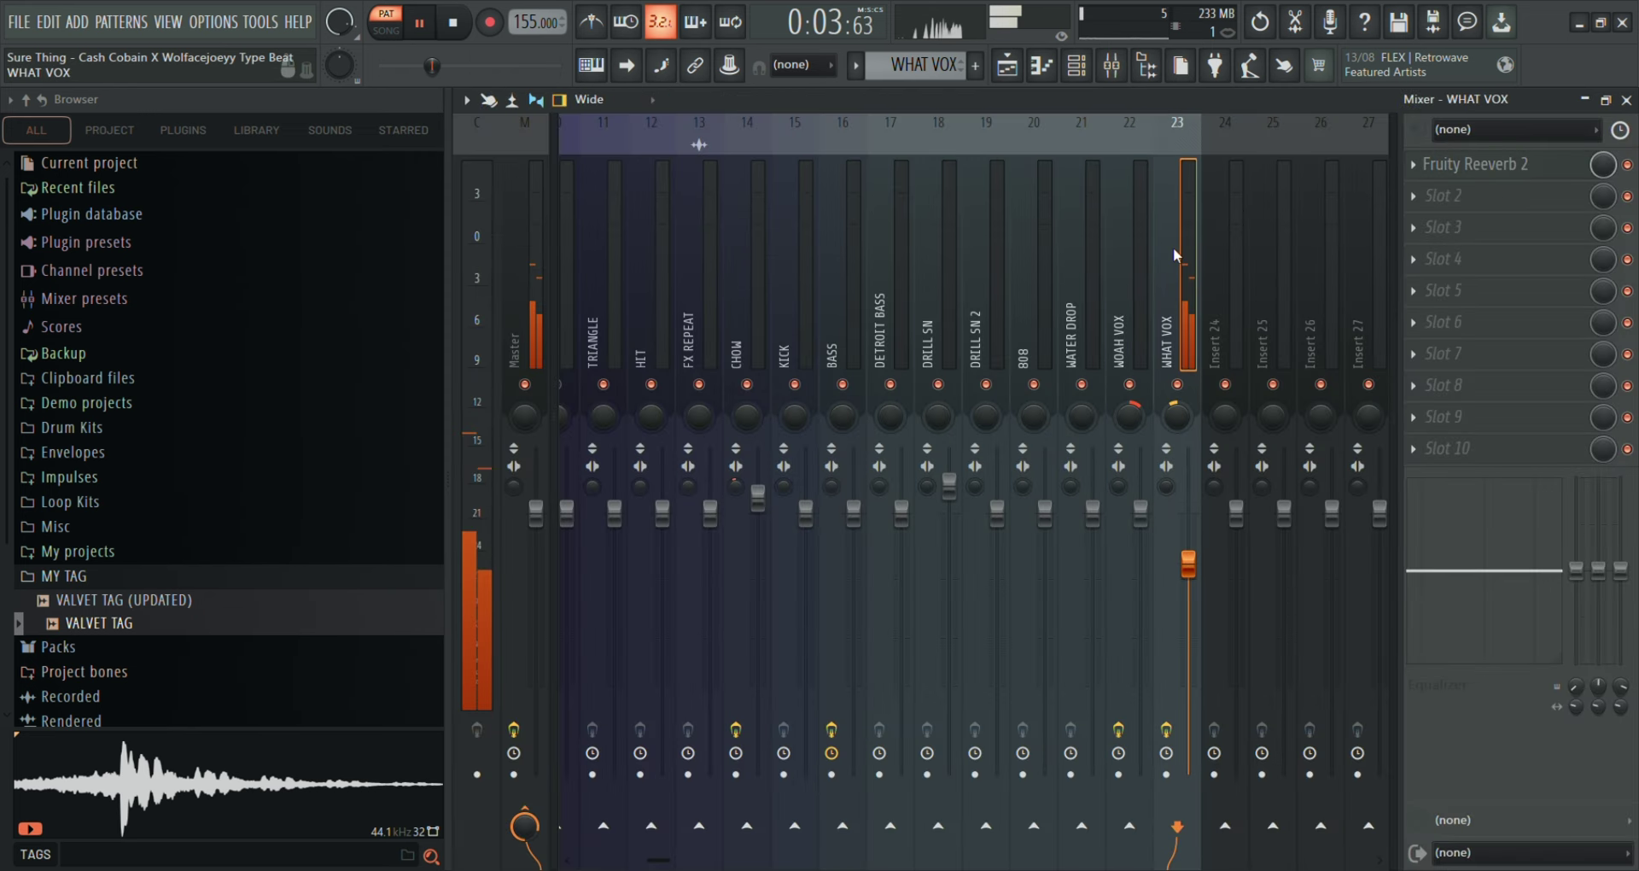
{"action": "left_click", "coordinate": [1436, 167]}
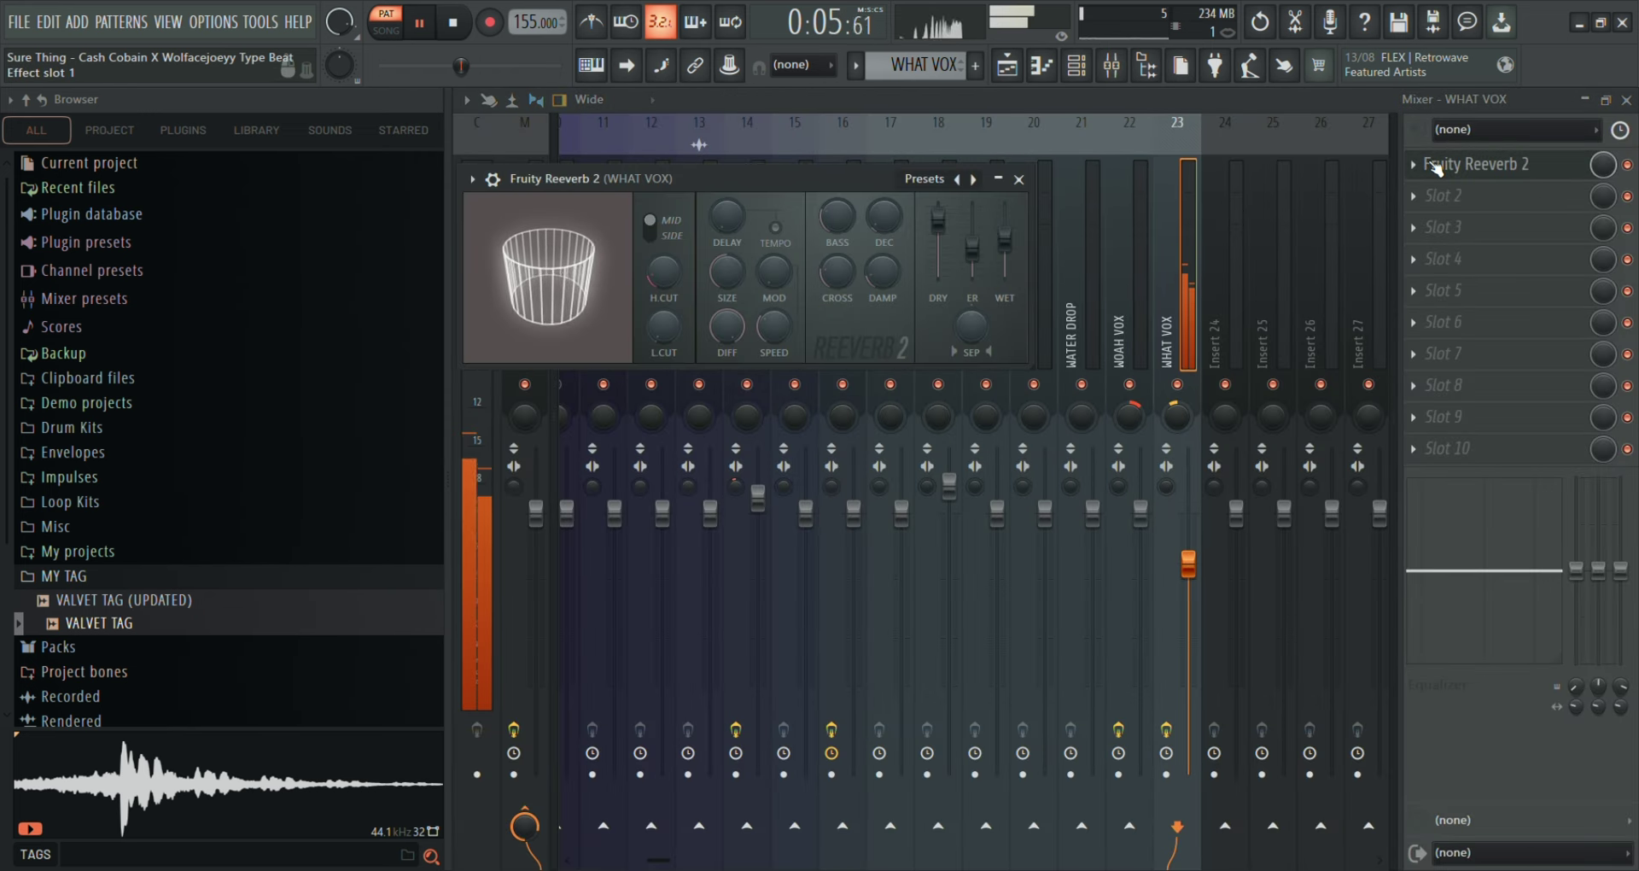
{"action": "left_click", "coordinate": [1041, 66]}
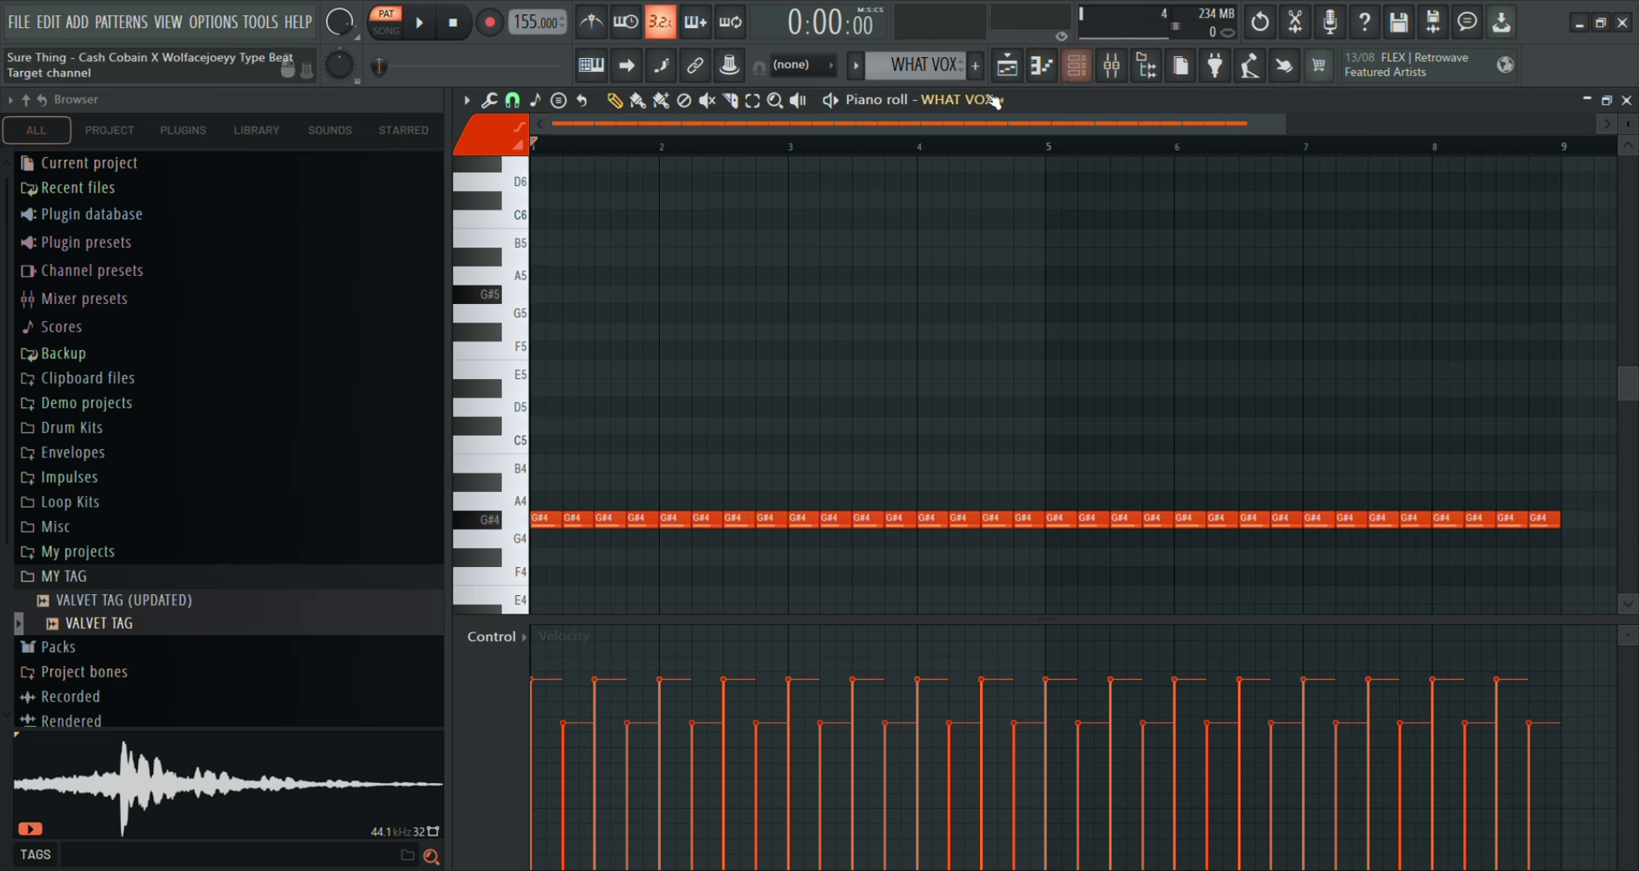
{"action": "left_click", "coordinate": [1008, 69]}
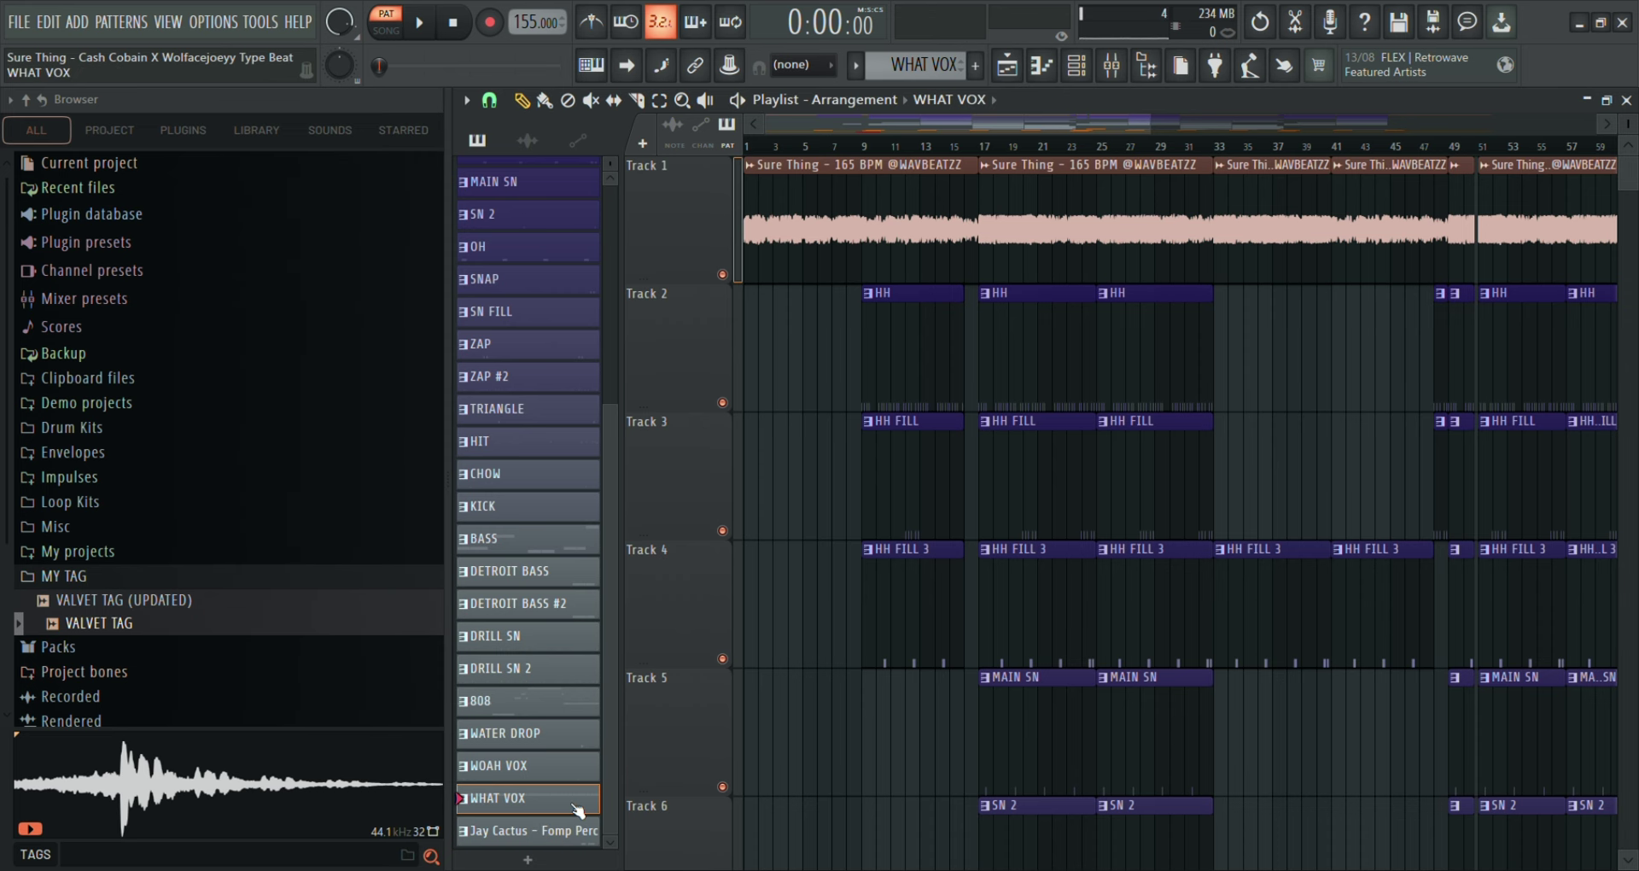
Open the Jay Cactus - Fomp Perc pattern, play its notes from bar 7, and return to the playlist after stopping playback.
{"action": "double_click", "coordinate": [545, 828]}
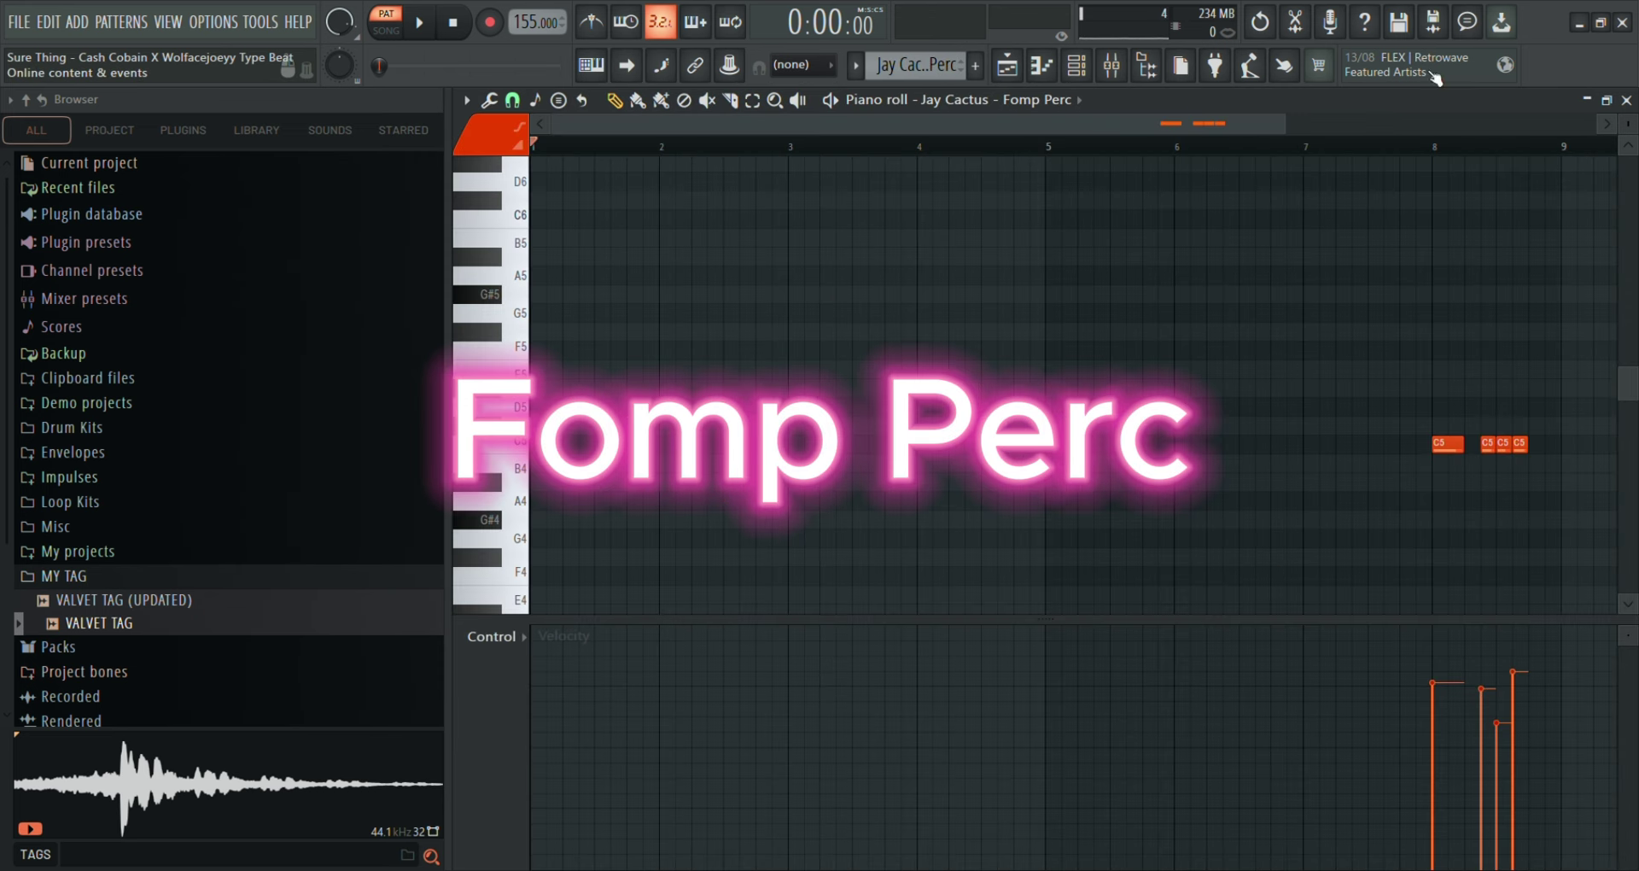
{"action": "left_click", "coordinate": [1303, 147]}
{"action": "key", "text": "space"}
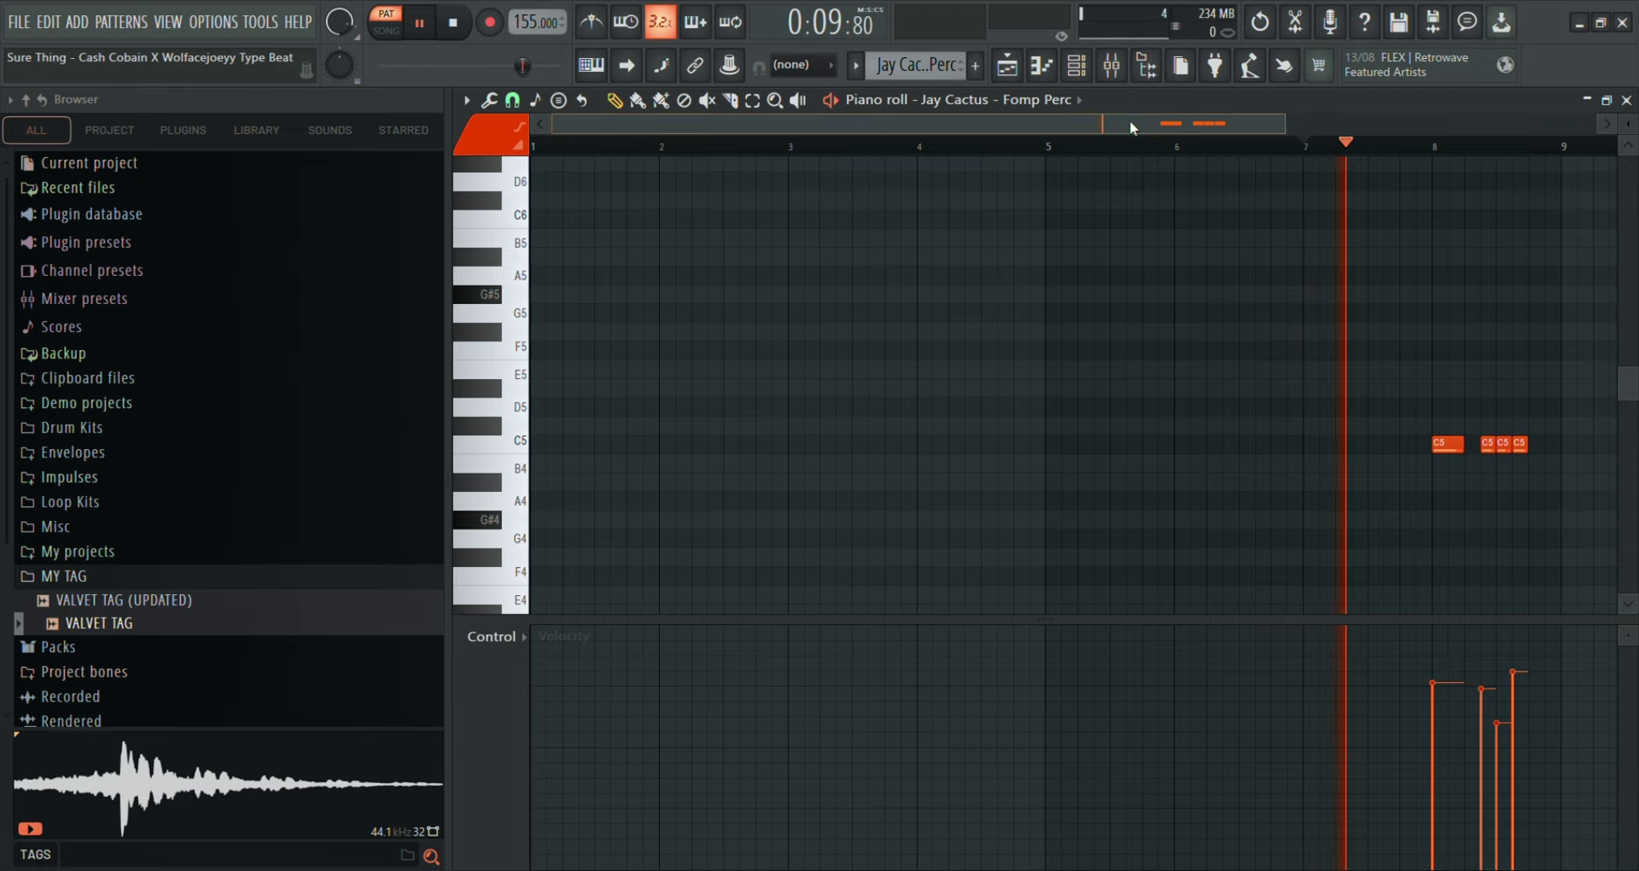
{"action": "left_click_drag", "start_coordinate": [1130, 120], "coordinate": [1288, 125]}
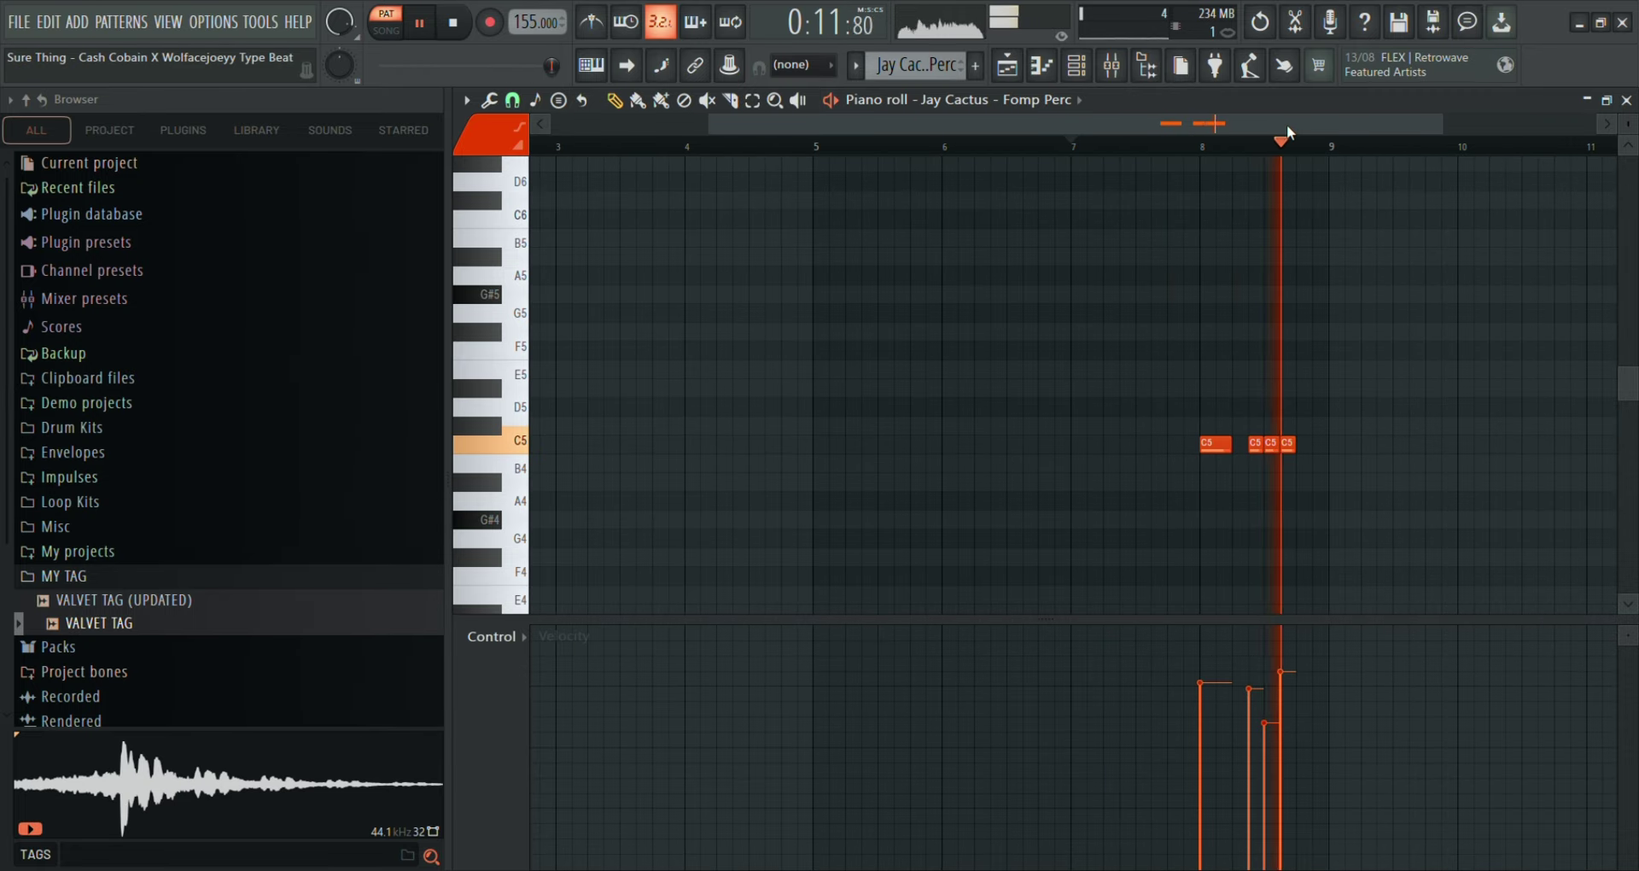
{"action": "key", "text": "space"}
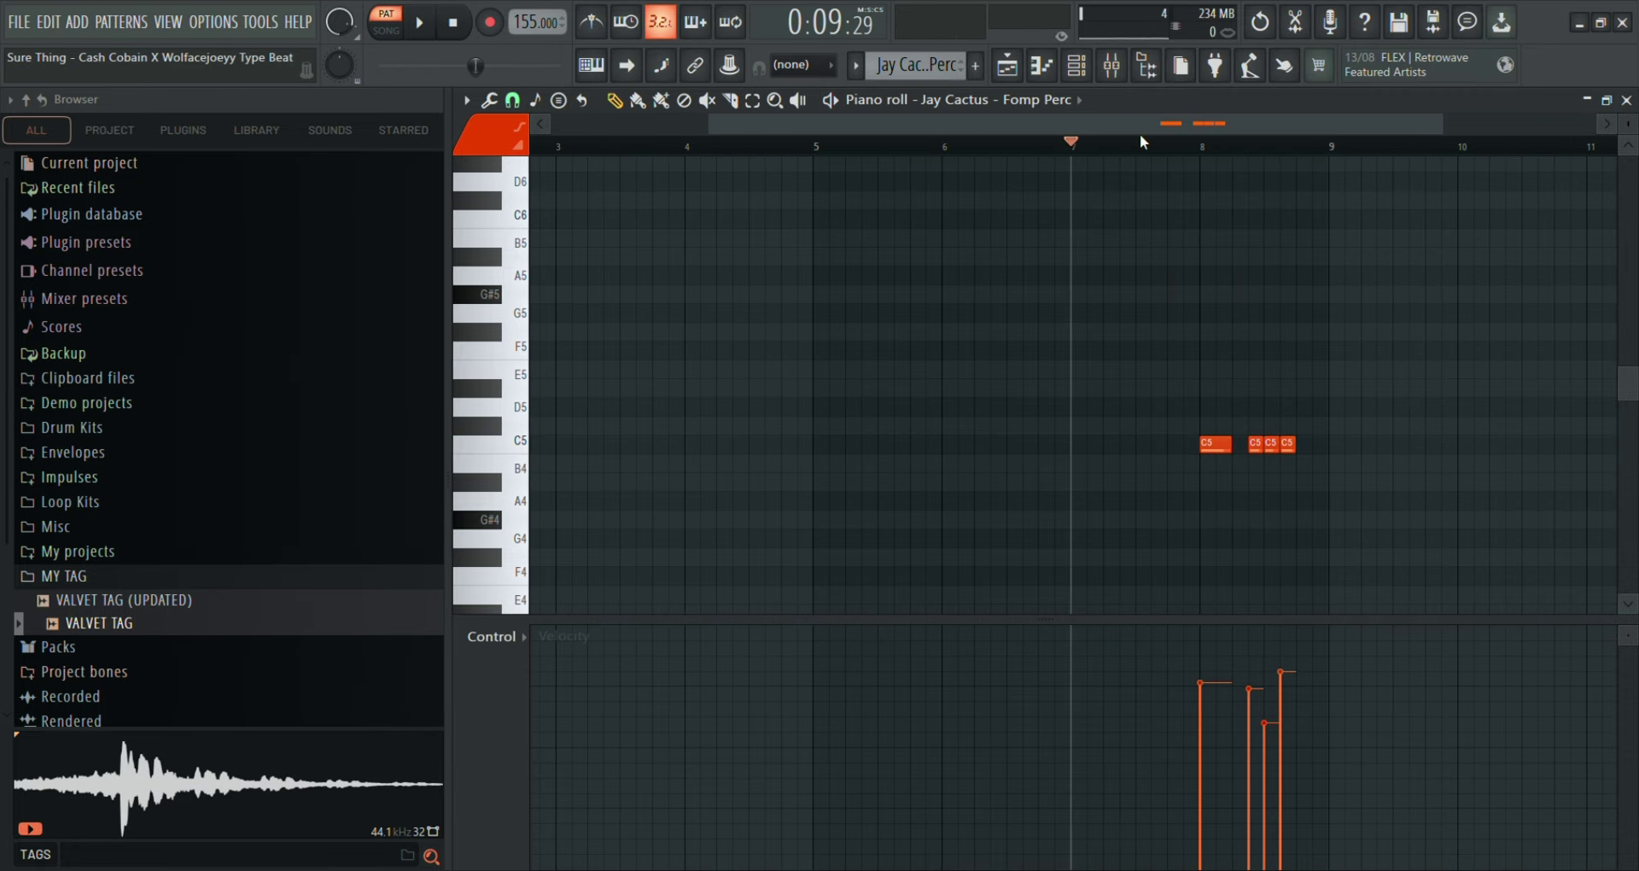
{"action": "left_click", "coordinate": [1007, 66]}
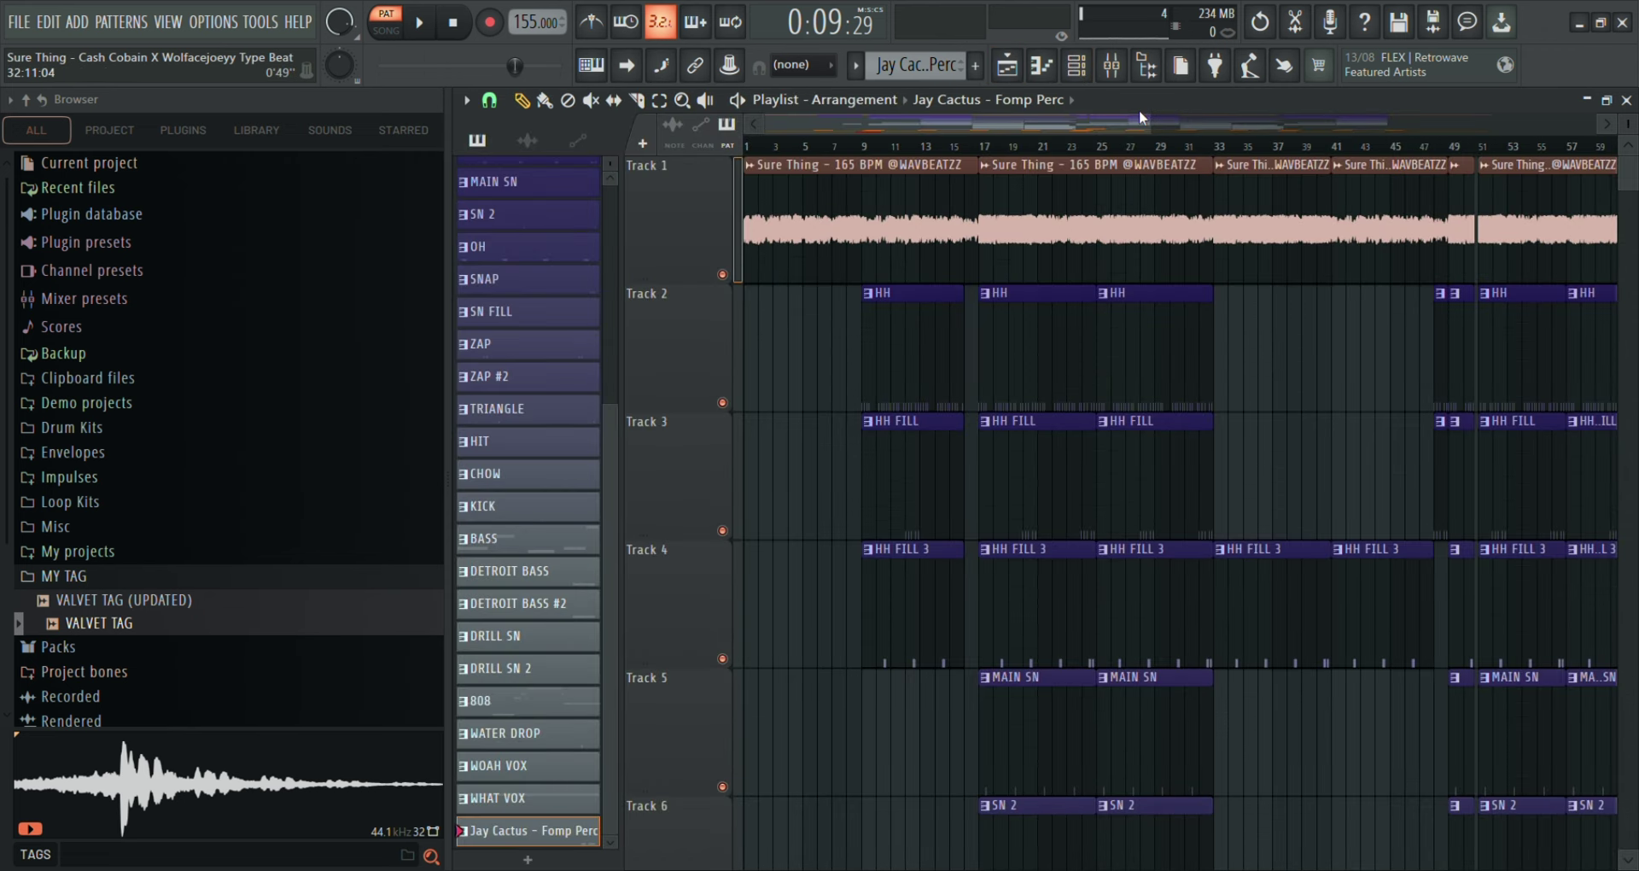
Play the full arrangement from the start with the view following the playhead, and examine the intro's tracks.
{"action": "left_click_drag", "start_coordinate": [1156, 135], "coordinate": [1204, 119]}
{"action": "left_click", "coordinate": [771, 146]}
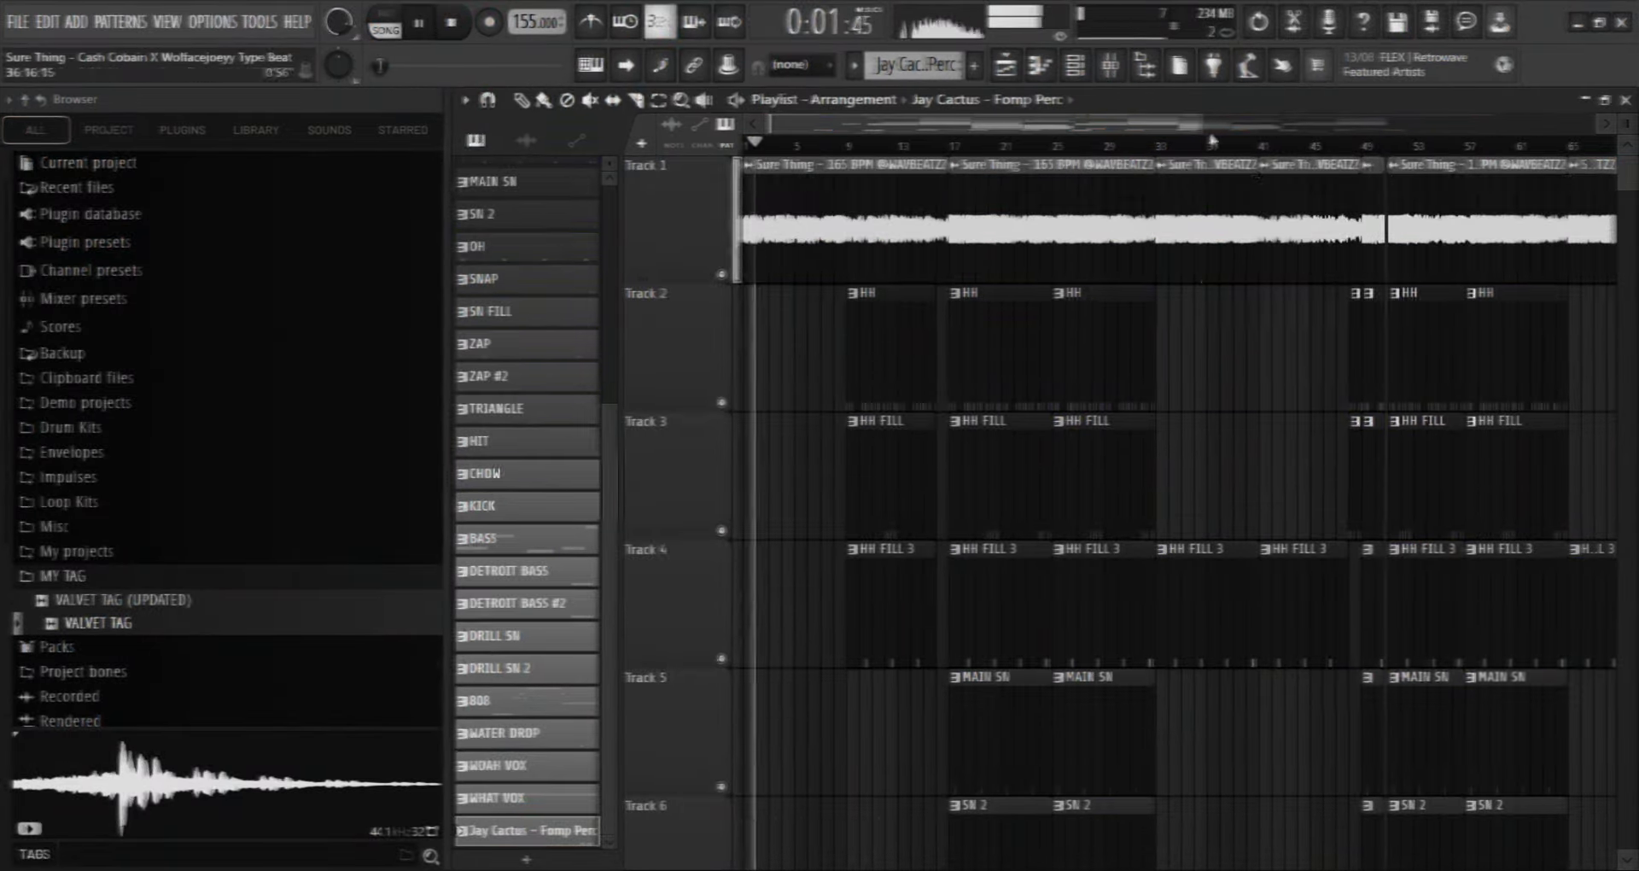
{"action": "left_click_drag", "start_coordinate": [1212, 139], "coordinate": [844, 122]}
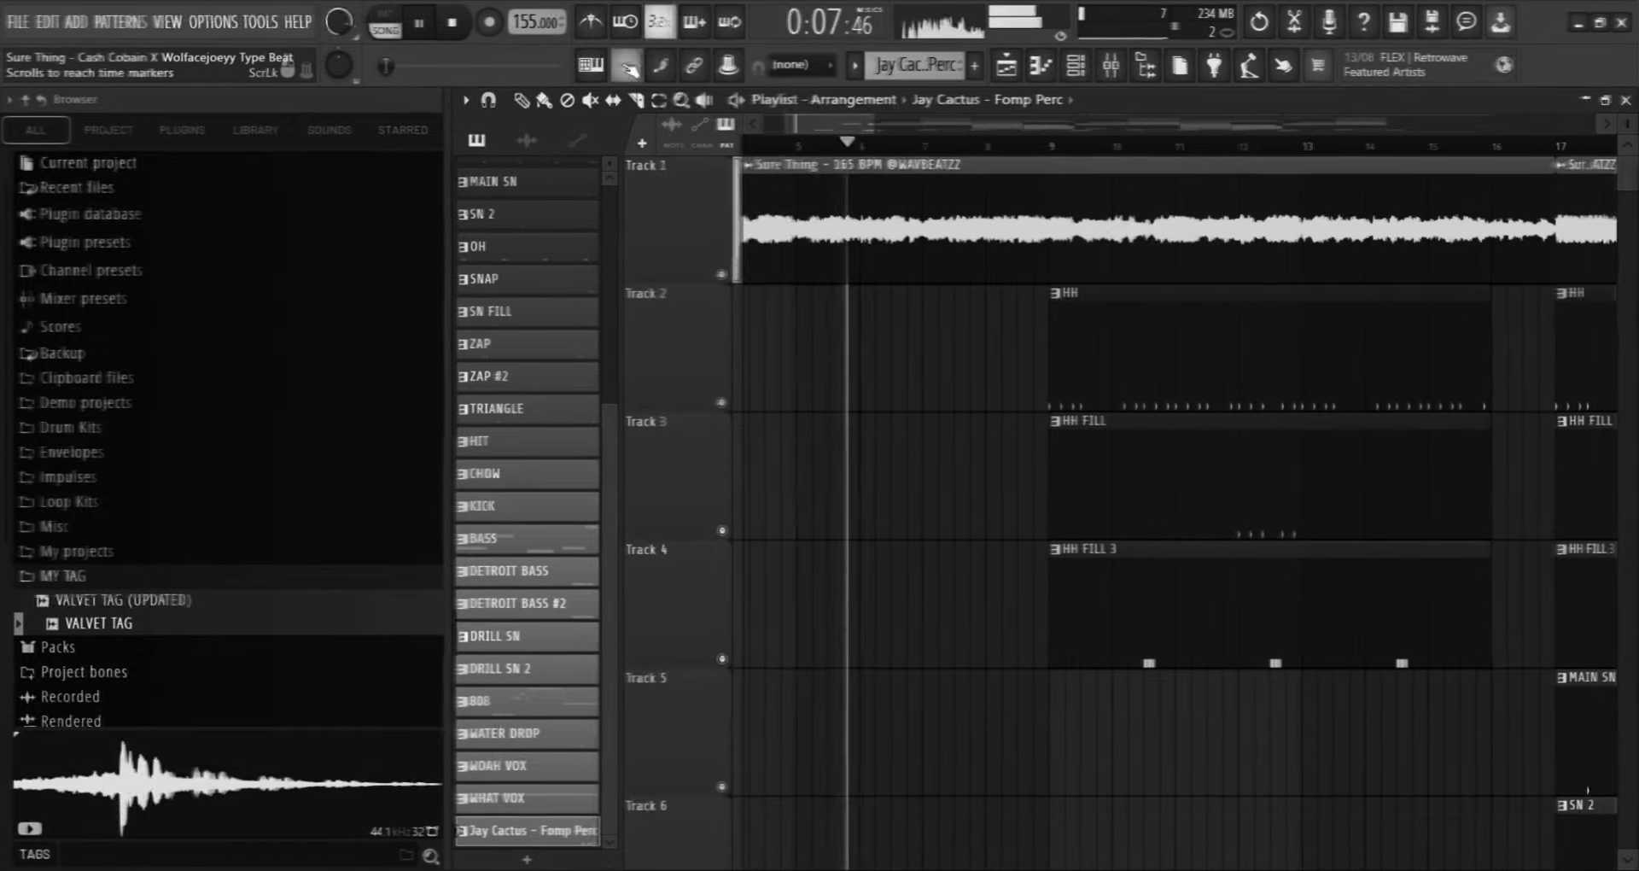
{"action": "scroll", "coordinate": [955, 278], "scroll_direction": "down", "scroll_amount": 4}
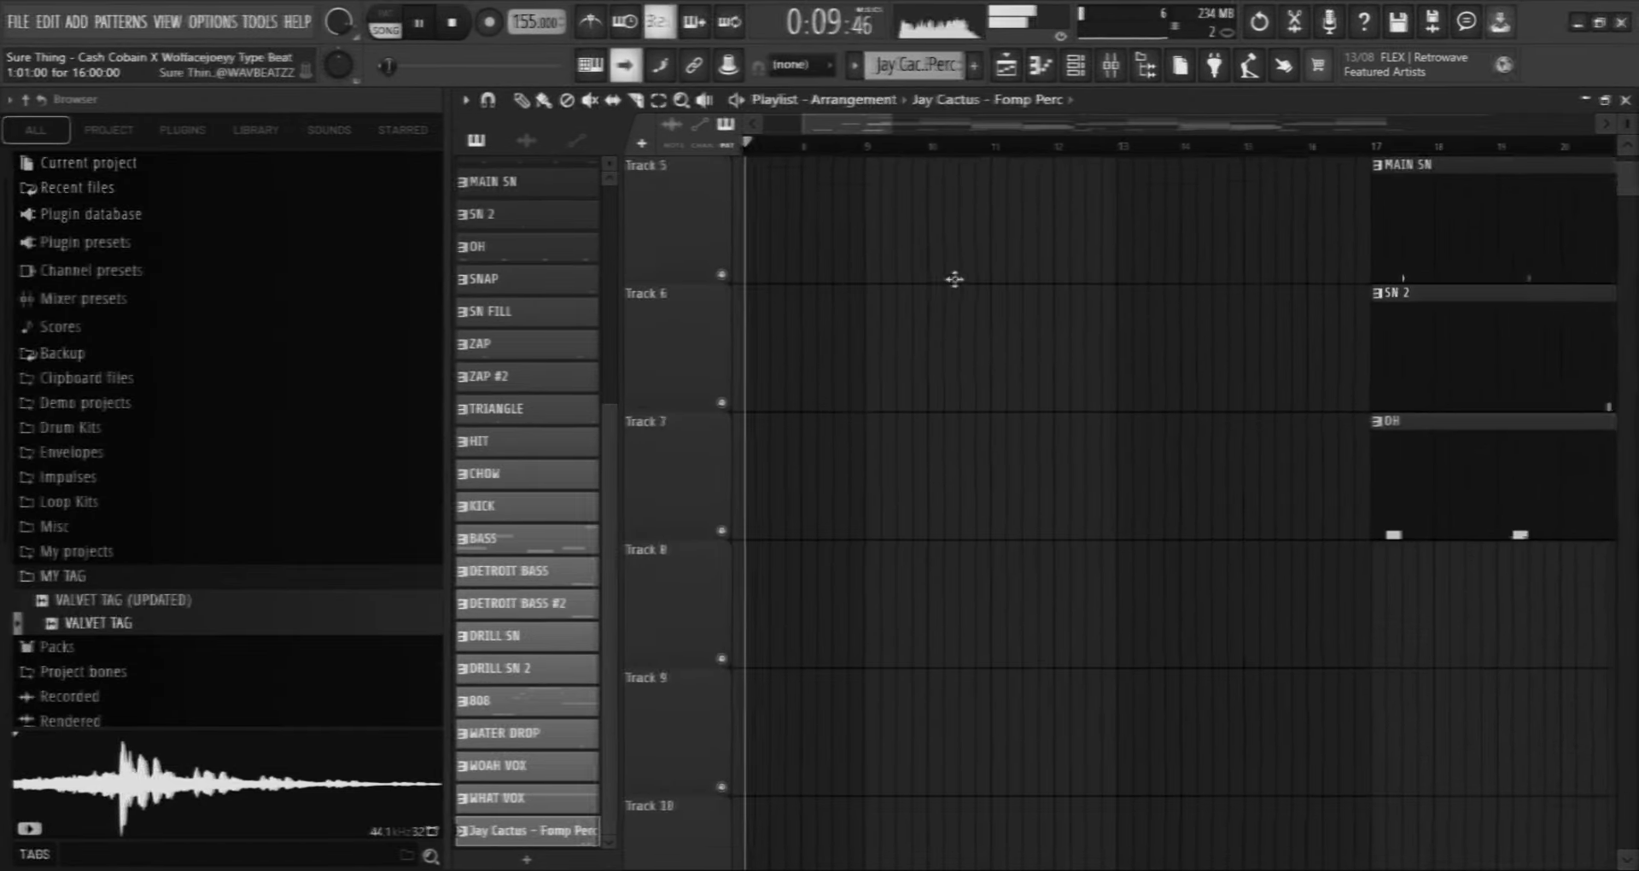
{"action": "scroll", "coordinate": [954, 279], "scroll_direction": "down", "scroll_amount": 2}
{"action": "scroll", "coordinate": [954, 278], "scroll_direction": "up", "scroll_amount": 6}
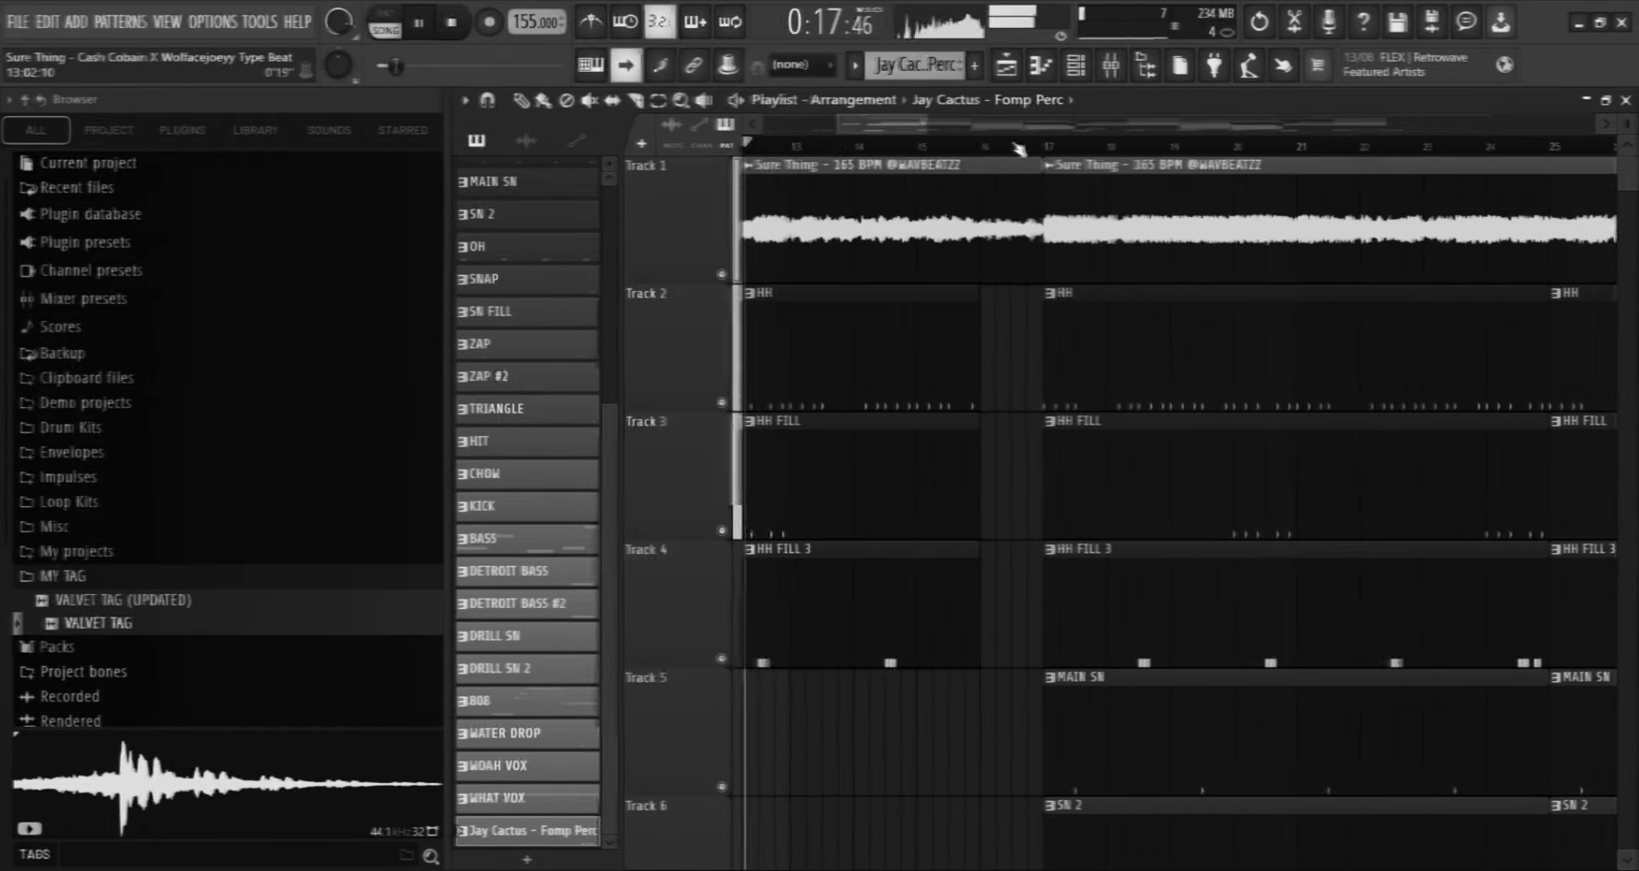
Examine the section starting at bar 17 during playback, from the sample on Track 1 down to the automation on Track 28.
{"action": "scroll", "coordinate": [1018, 150], "scroll_direction": "down", "scroll_amount": 3}
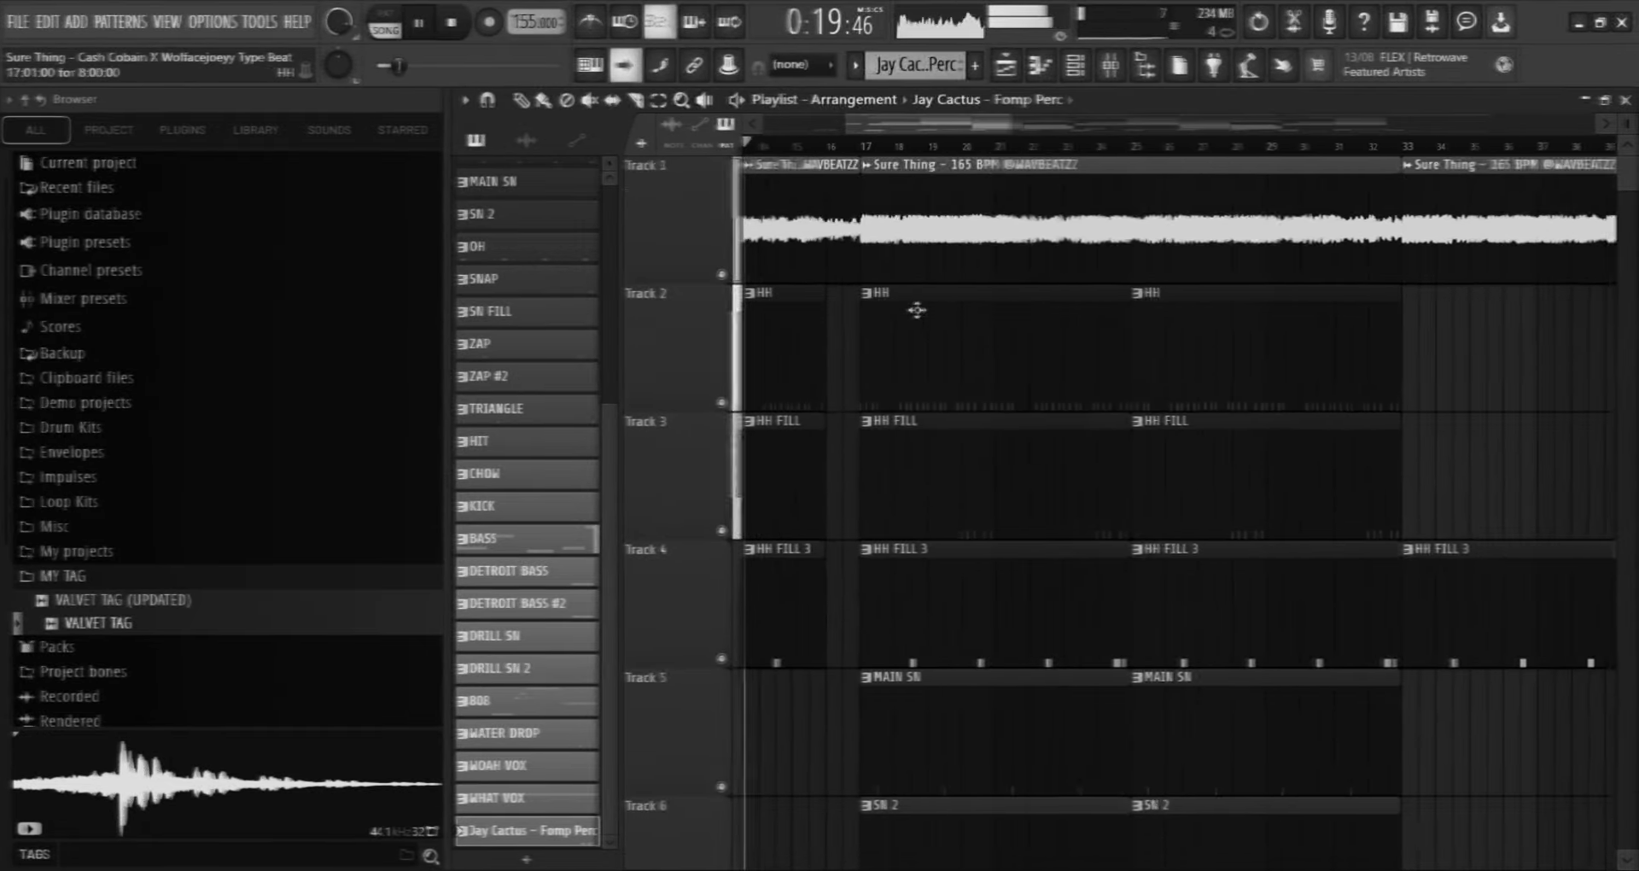
{"action": "scroll", "coordinate": [916, 310], "scroll_direction": "down", "scroll_amount": 8}
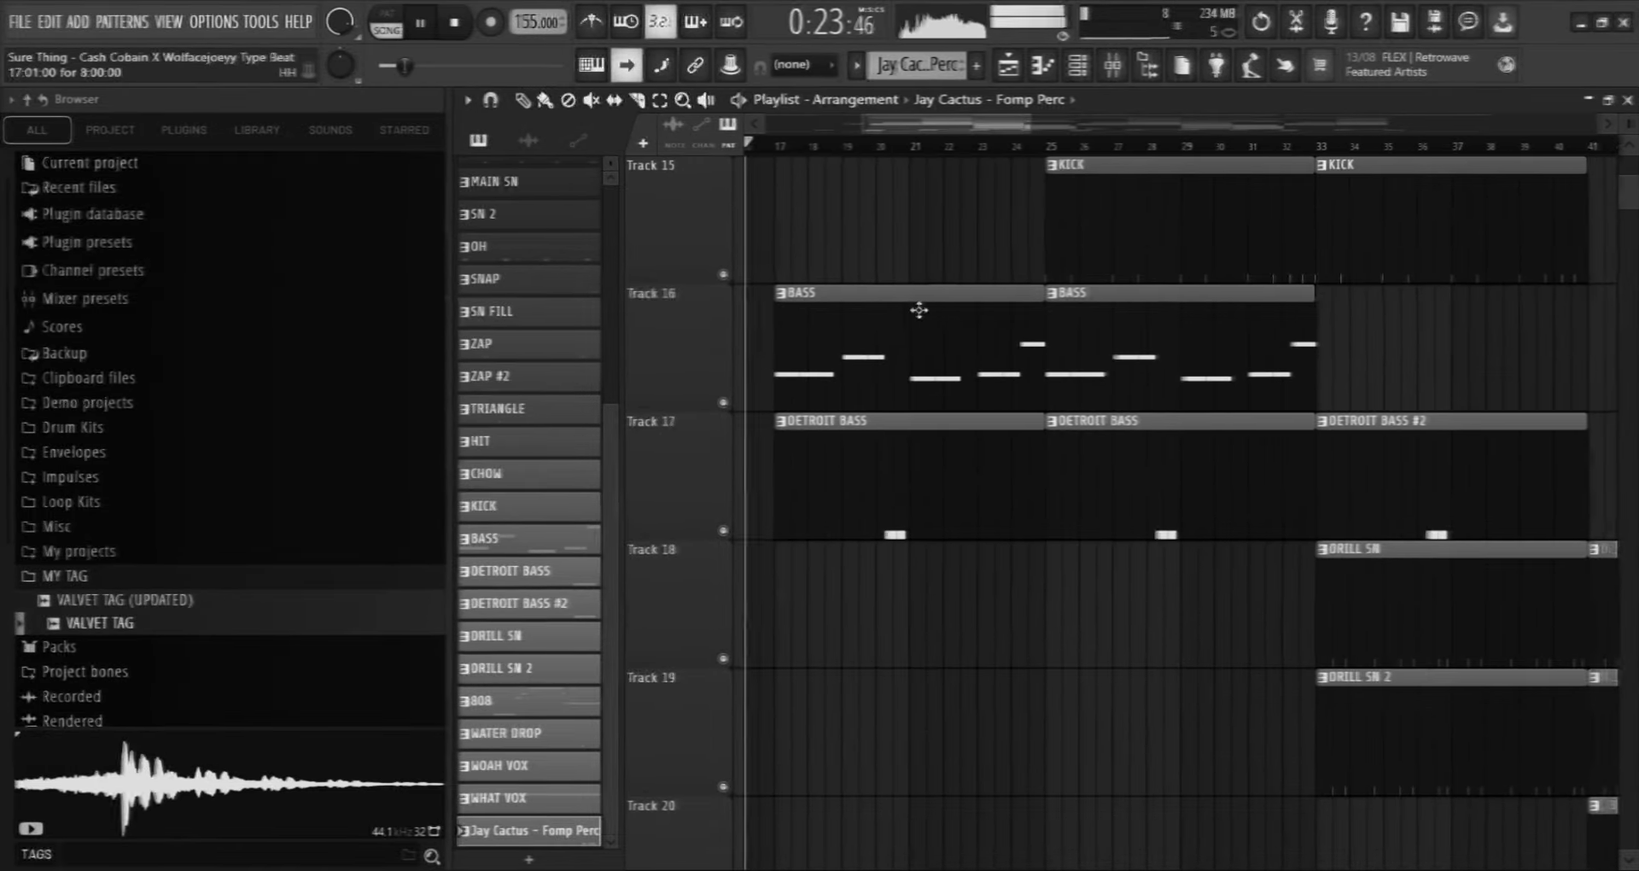
{"action": "scroll", "coordinate": [919, 310], "scroll_direction": "down", "scroll_amount": 6}
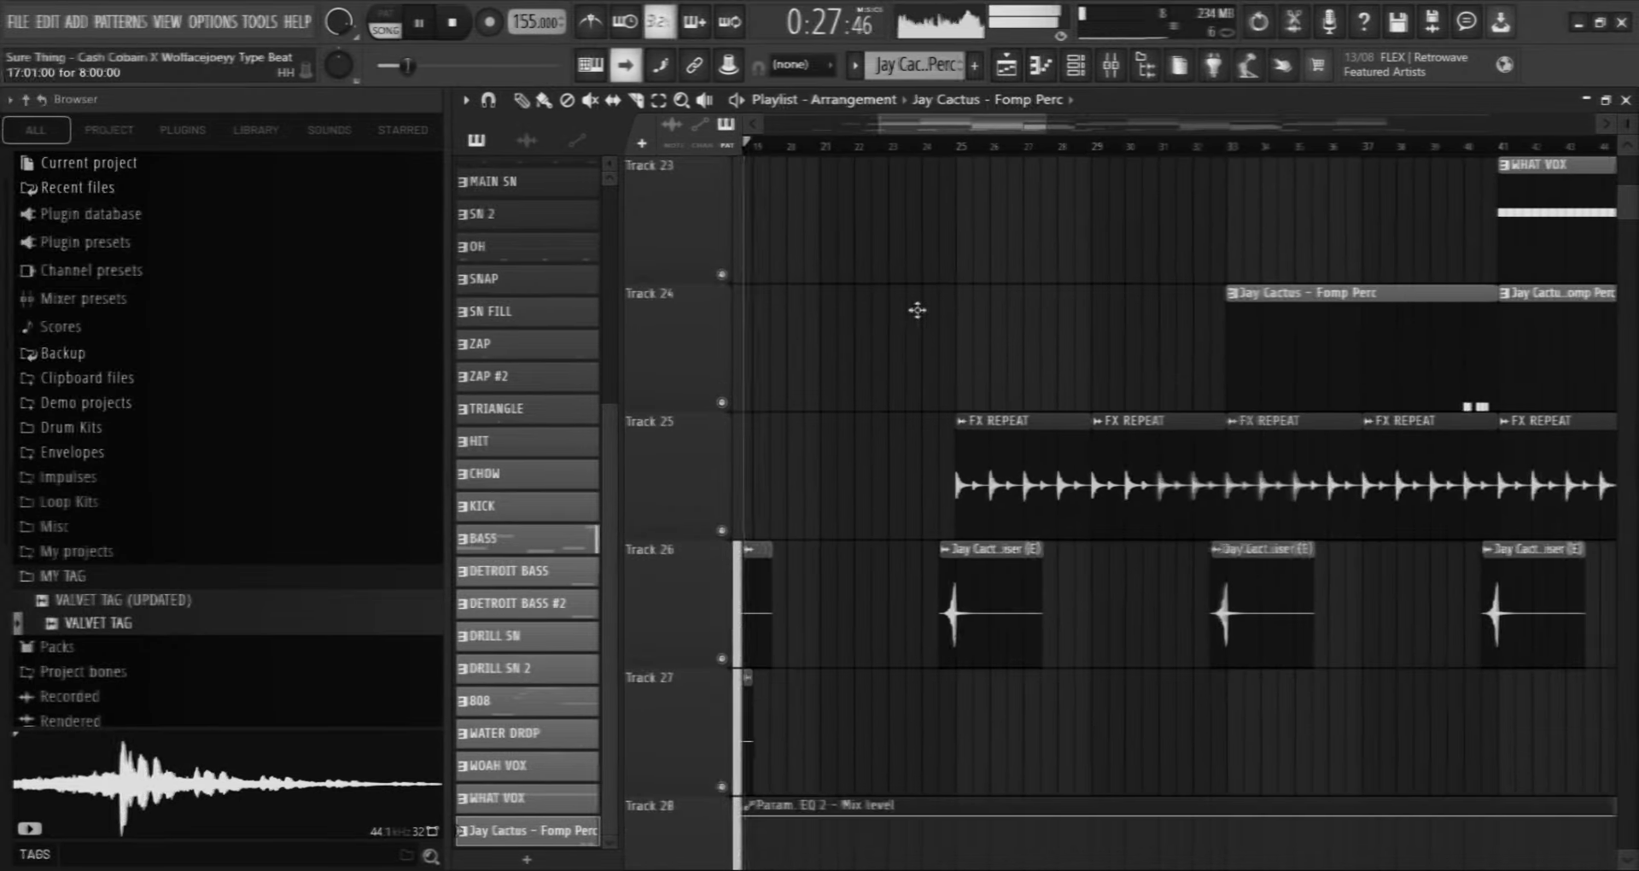
{"action": "scroll", "coordinate": [917, 310], "scroll_direction": "up", "scroll_amount": 13}
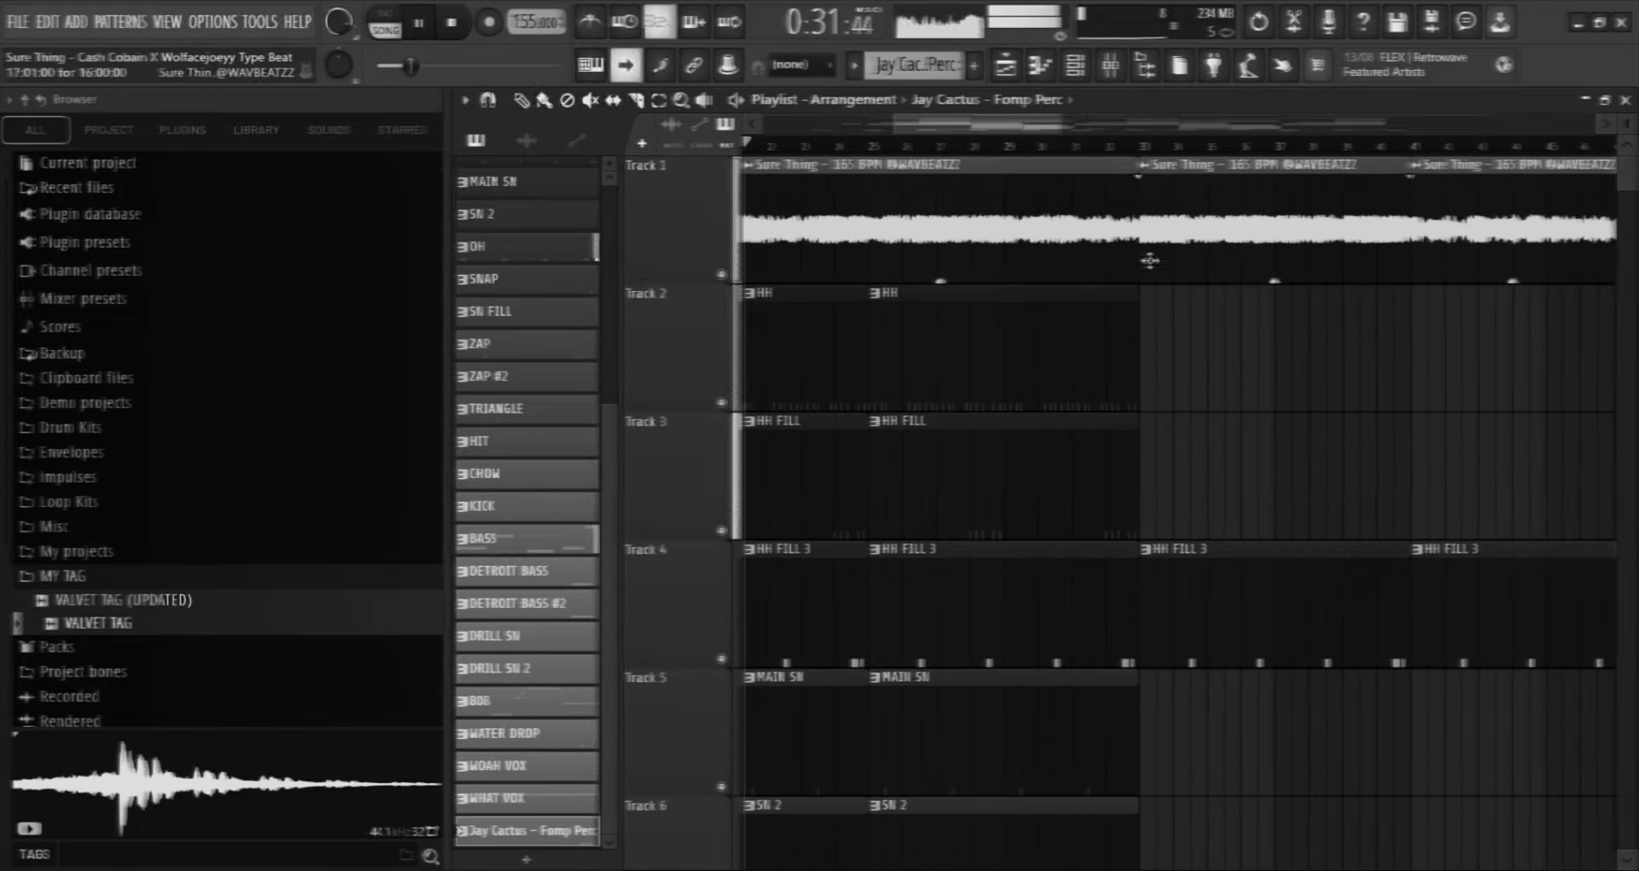
Shrink the playlist track heights and examine the layered drum, bass, vox and FX tracks of the section starting at bar 33.
{"action": "scroll", "coordinate": [1178, 512], "scroll_direction": "down", "scroll_amount": 4}
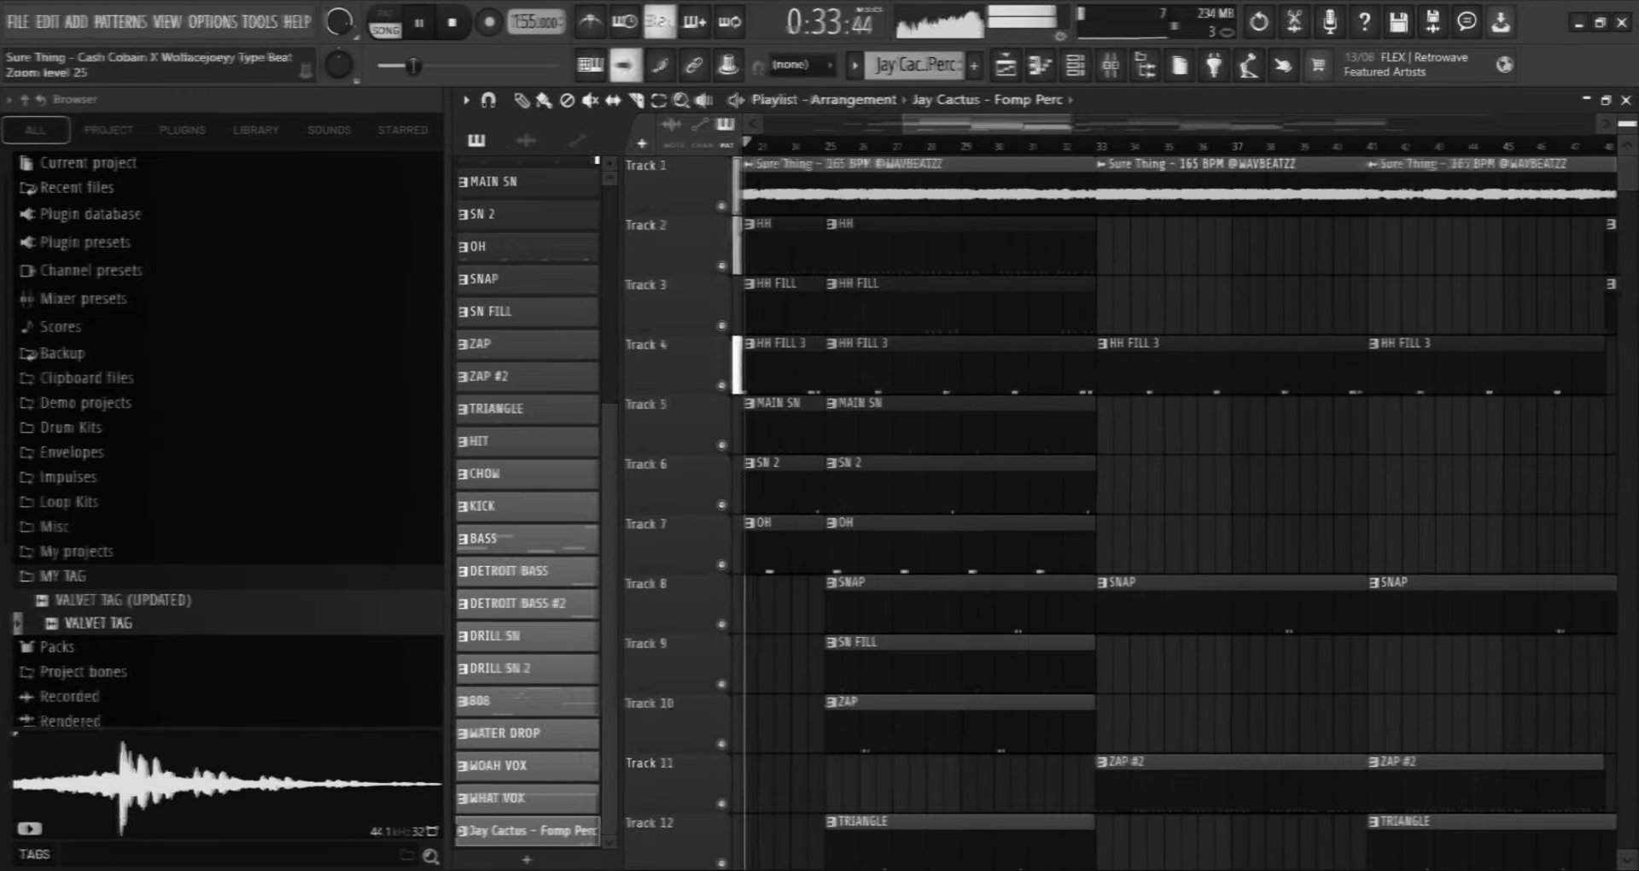
{"action": "scroll", "coordinate": [1178, 512], "scroll_direction": "down", "scroll_amount": 2}
{"action": "scroll", "coordinate": [1178, 512], "scroll_direction": "down", "scroll_amount": 2}
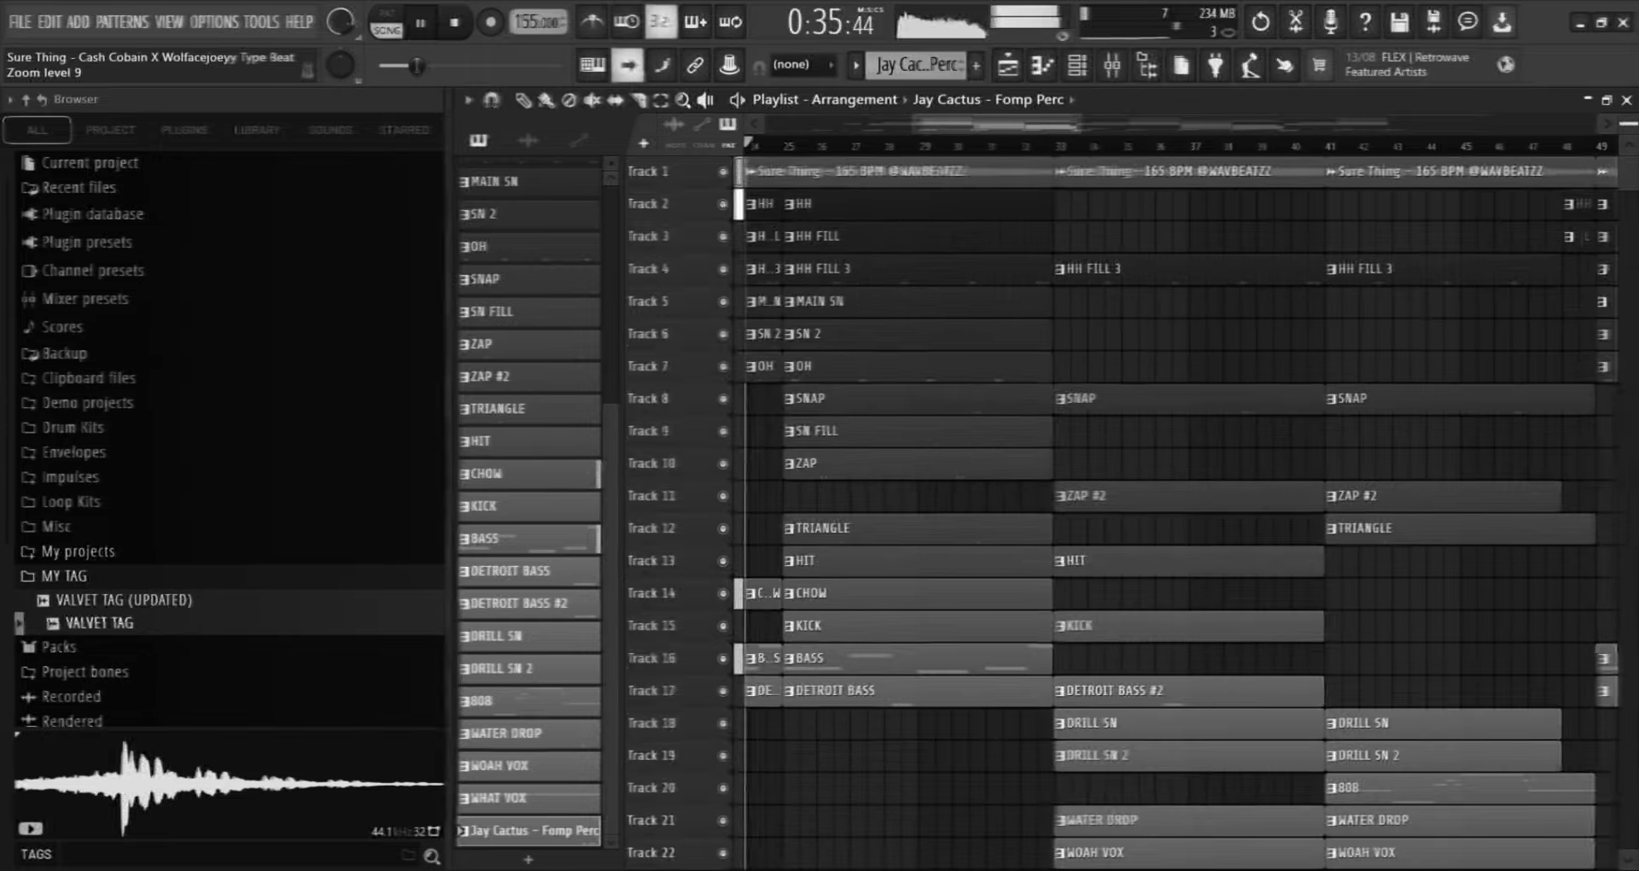
{"action": "scroll", "coordinate": [1177, 512], "scroll_direction": "up", "scroll_amount": 2}
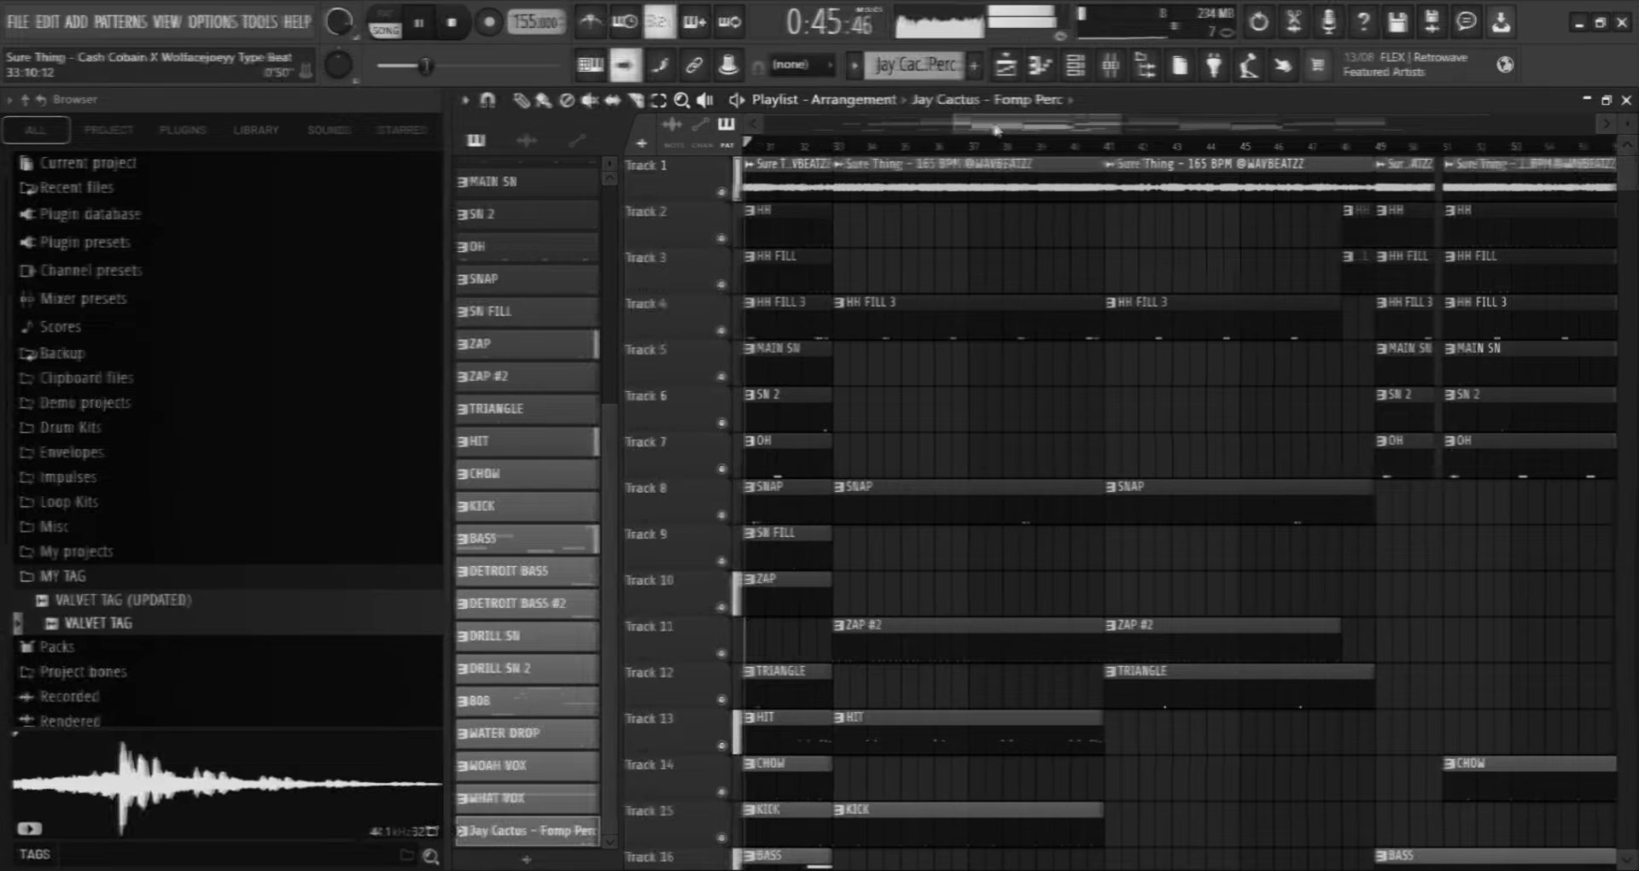
{"action": "scroll", "coordinate": [832, 408], "scroll_direction": "down", "scroll_amount": 4}
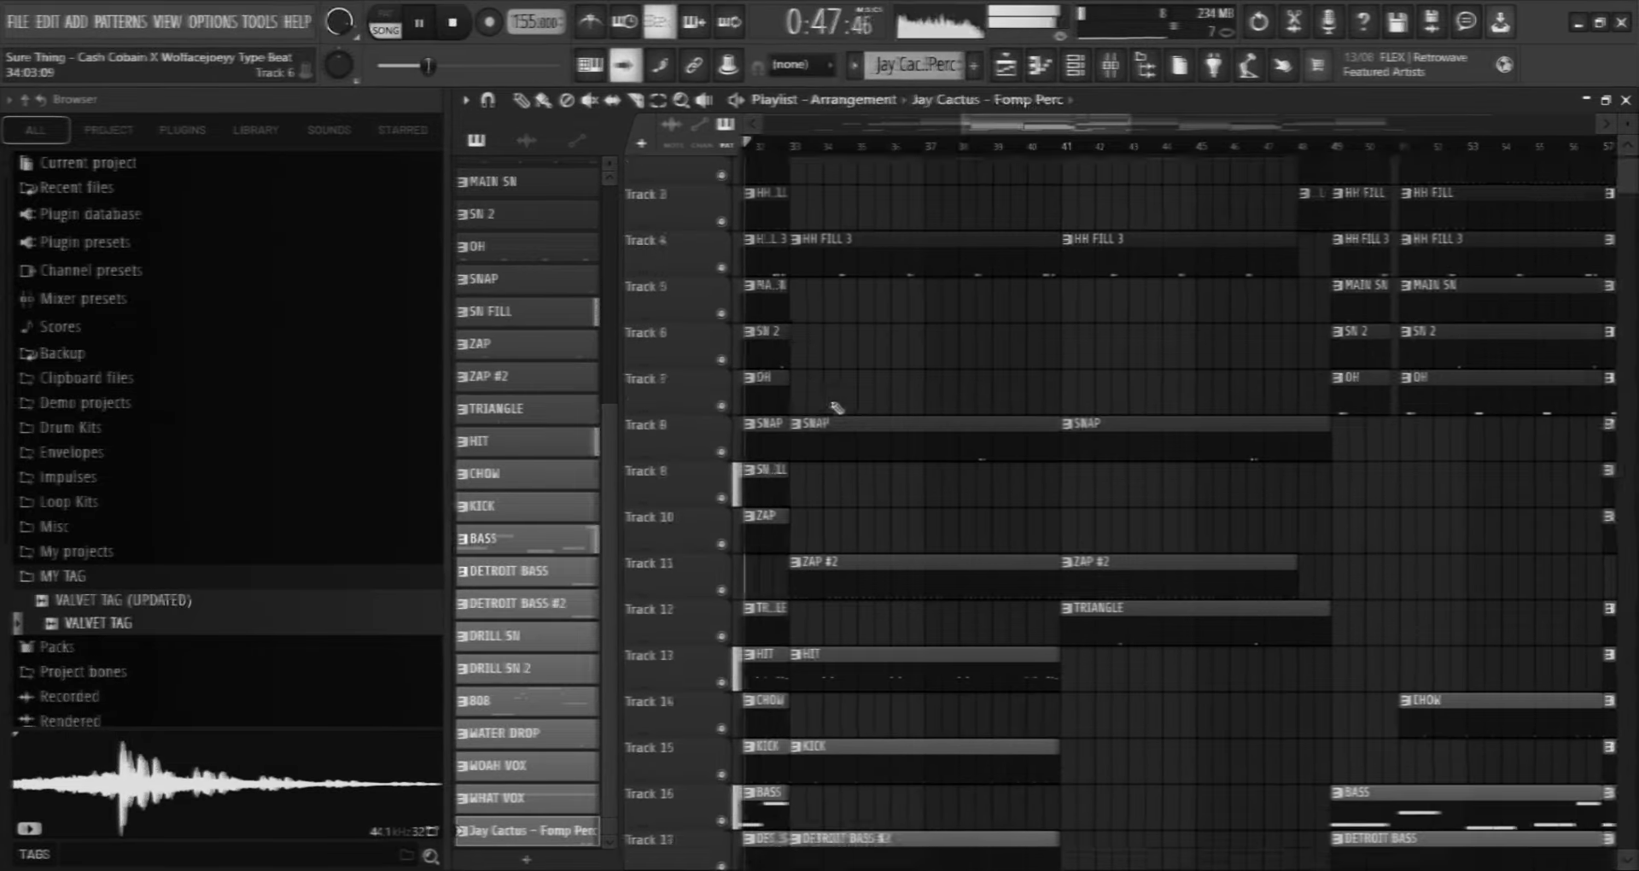
{"action": "scroll", "coordinate": [837, 408], "scroll_direction": "down", "scroll_amount": 5}
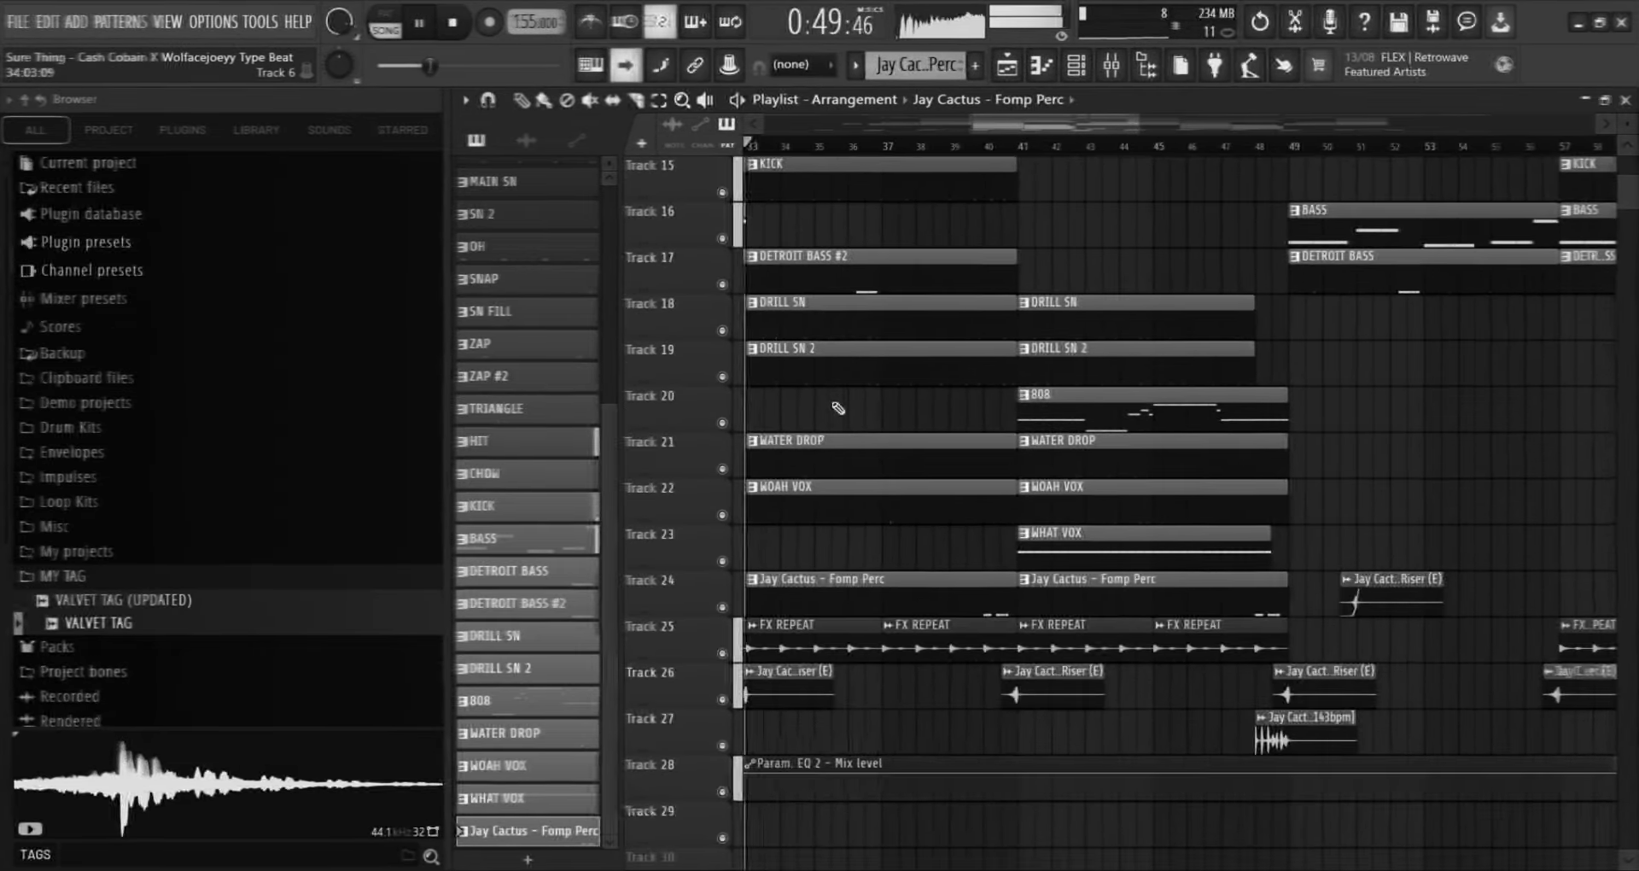
{"action": "scroll", "coordinate": [837, 408], "scroll_direction": "down", "scroll_amount": 2}
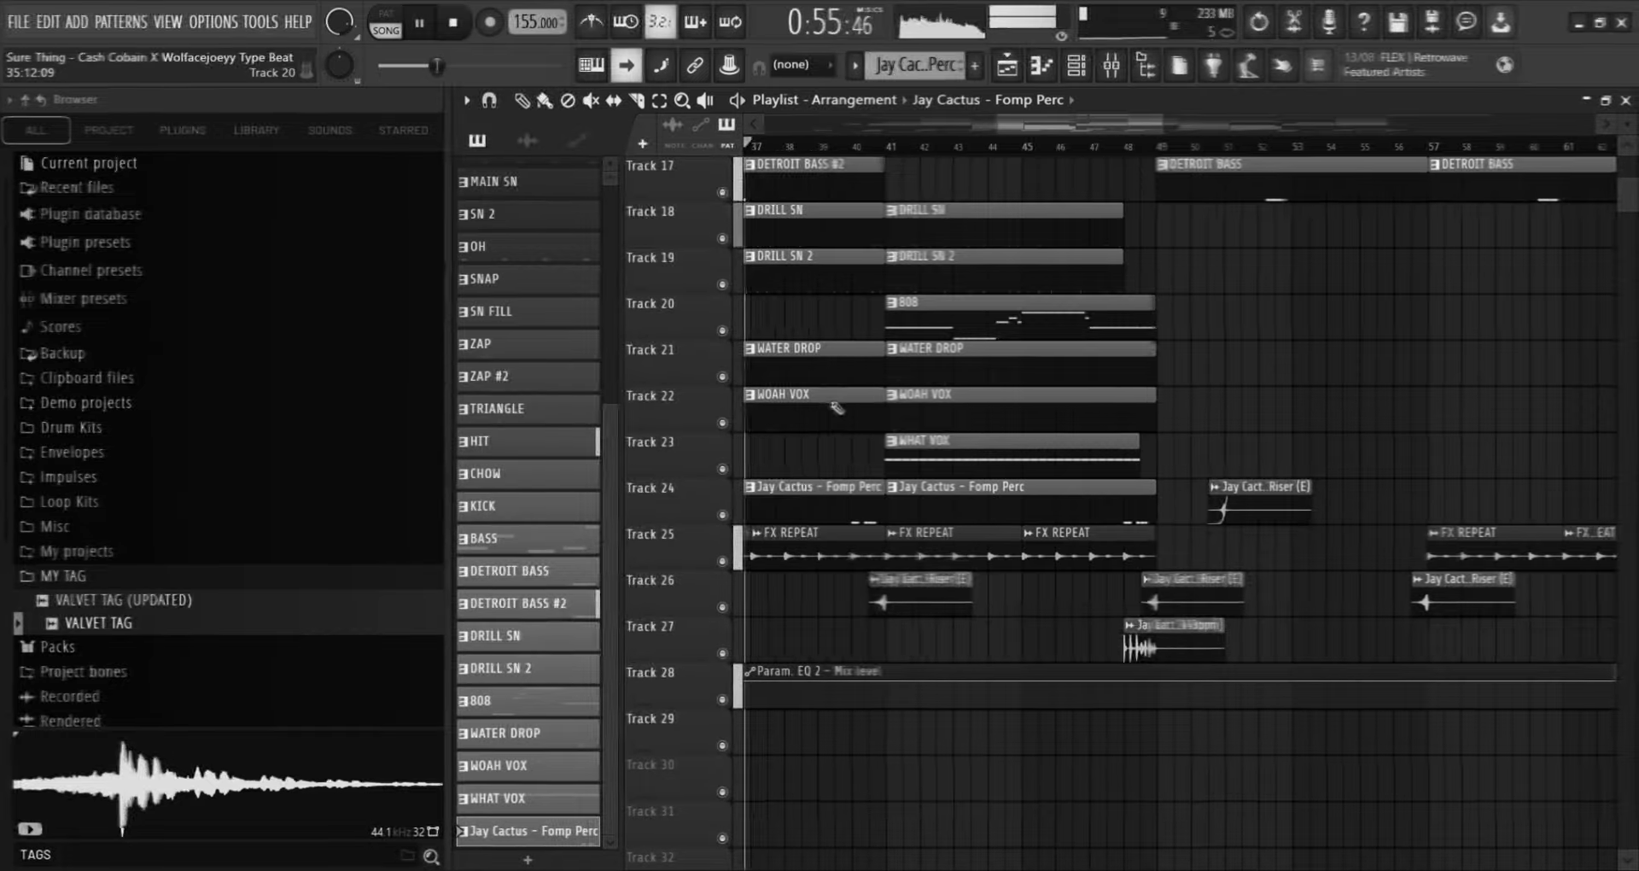
Review the upper playlist tracks, then open the 808 clip on Track 20 in the piano roll during song playback.
{"action": "scroll", "coordinate": [839, 407], "scroll_direction": "up", "scroll_amount": 1}
{"action": "scroll", "coordinate": [839, 408], "scroll_direction": "up", "scroll_amount": 12}
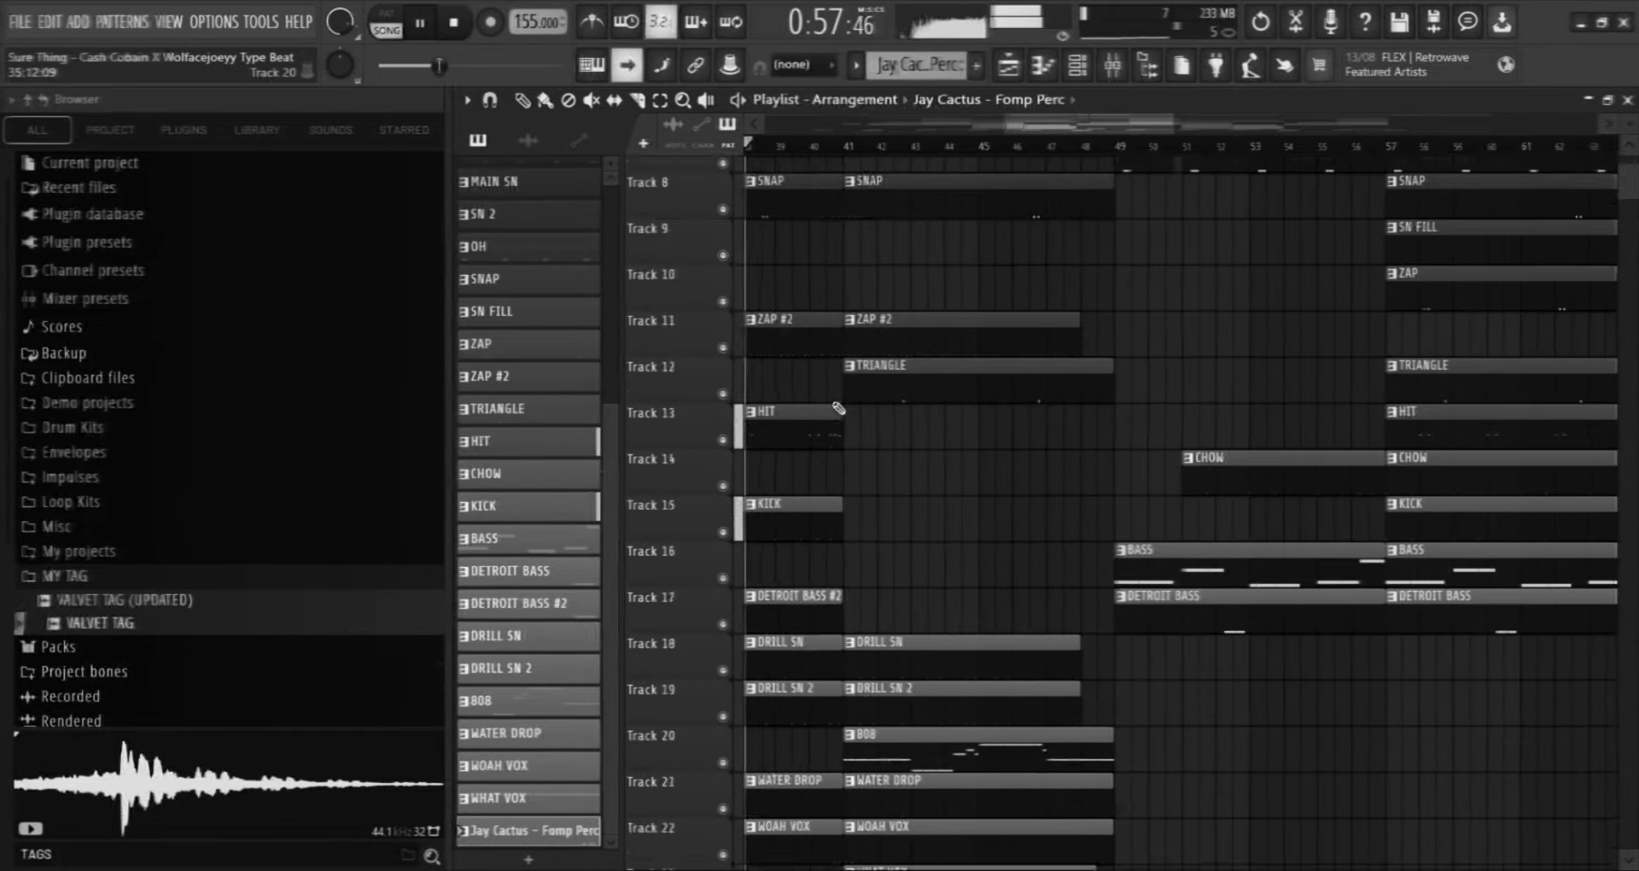
{"action": "scroll", "coordinate": [837, 408], "scroll_direction": "down", "scroll_amount": 8}
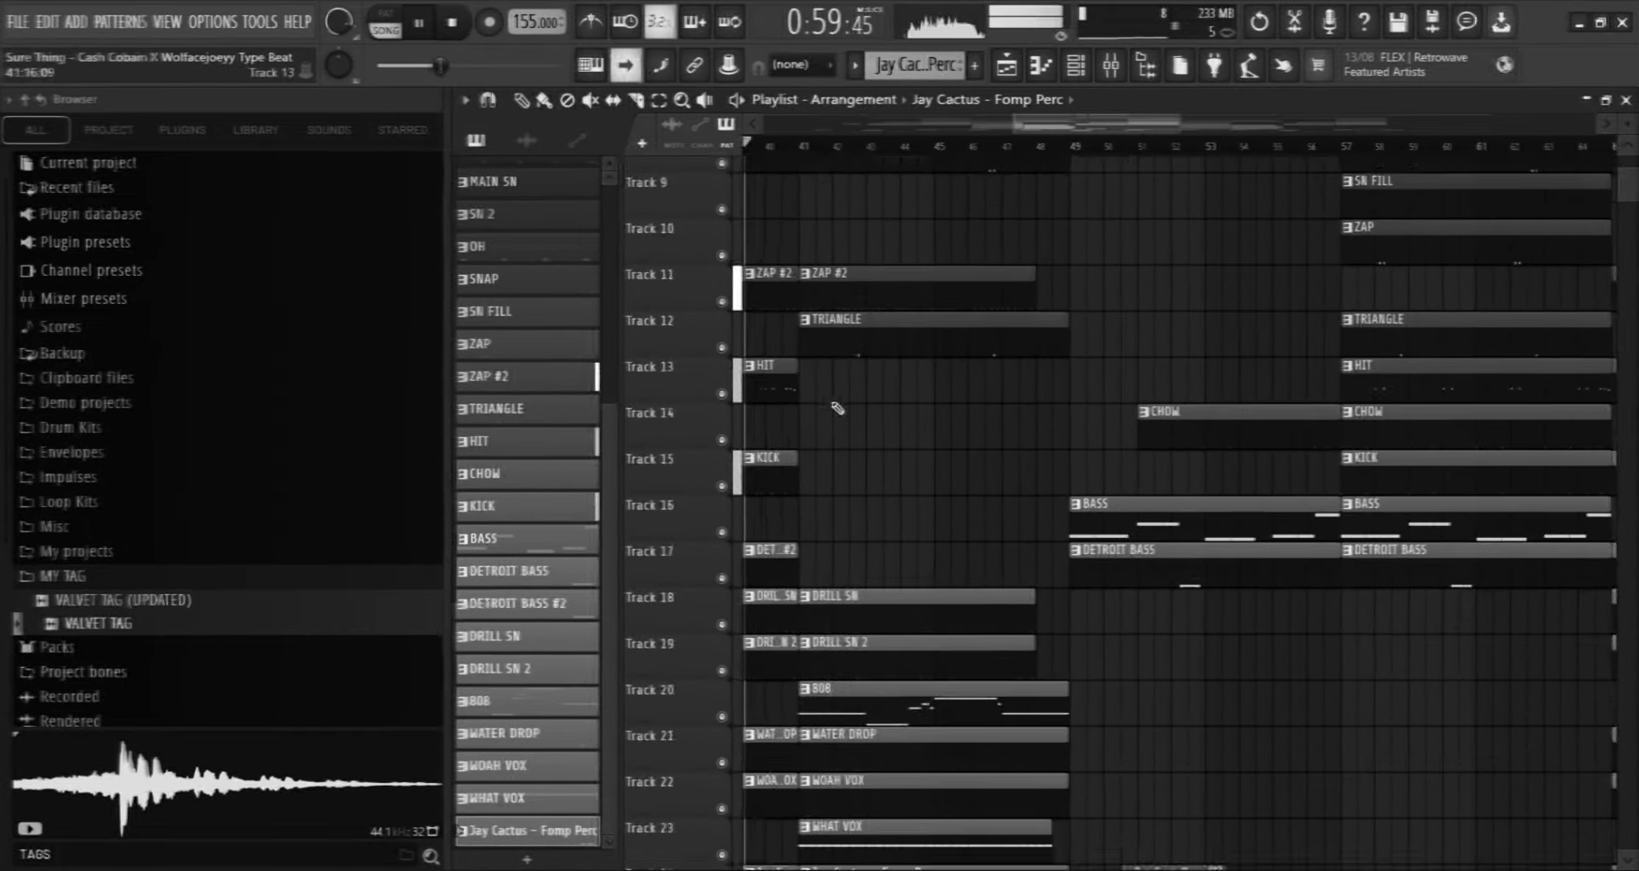
{"action": "double_click", "coordinate": [885, 704]}
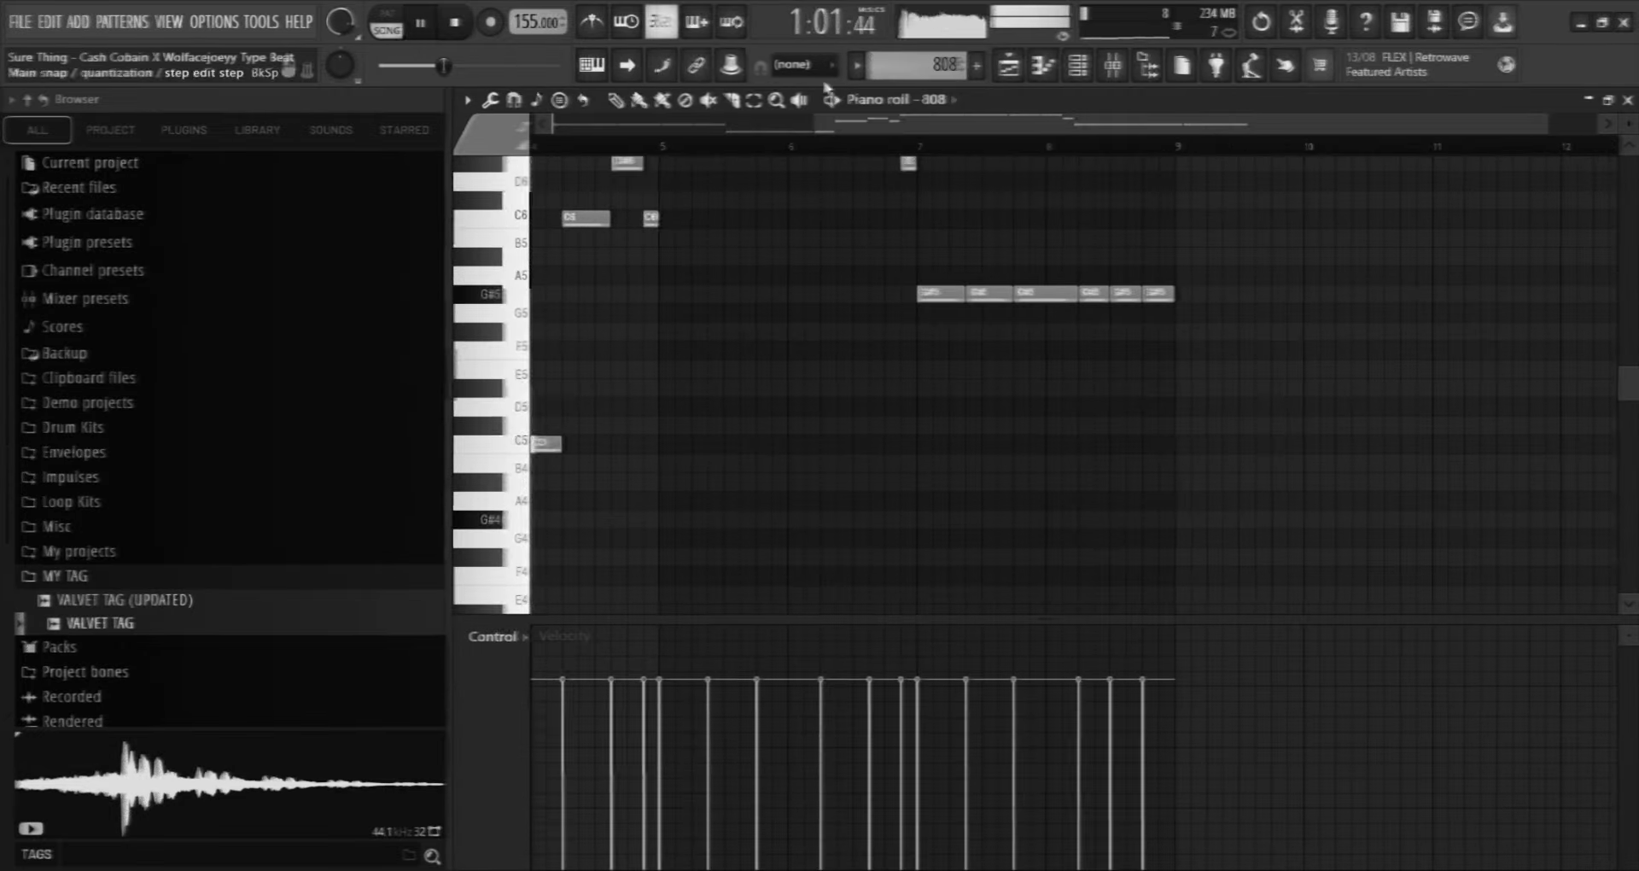